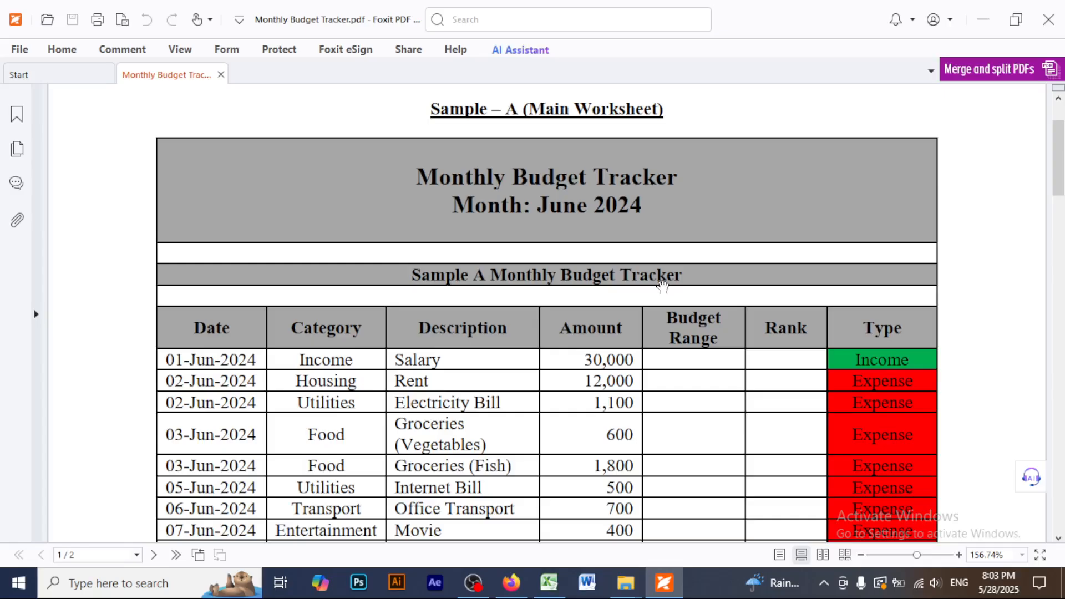
Switch from the budget tracker PDF to the blank Excel workbook and float its window over the PDF
scroll(664, 281, up, 2)
scroll(522, 334, down, 1)
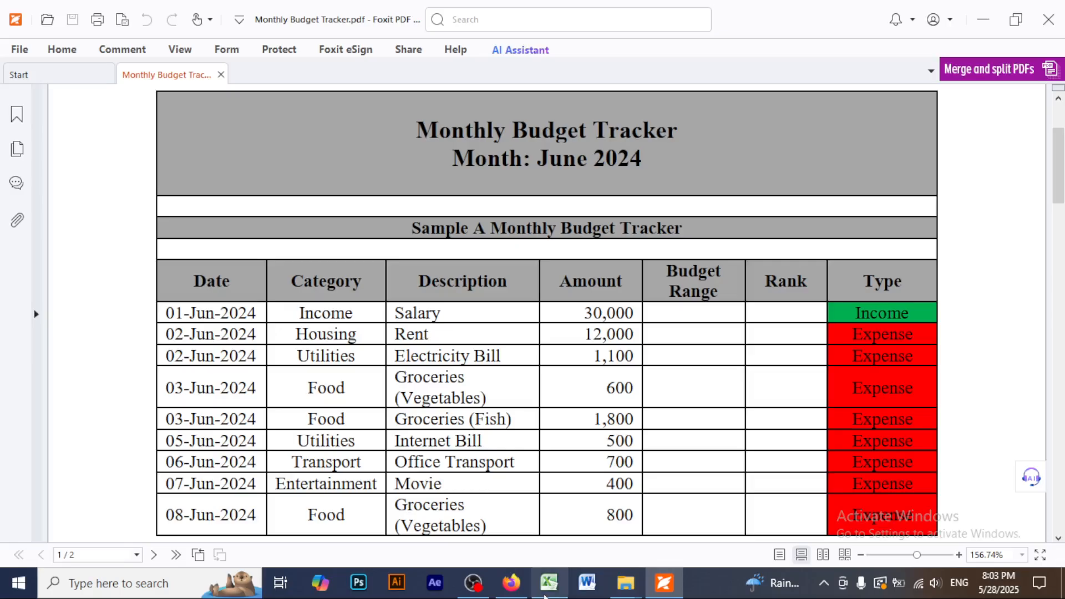
click(556, 594)
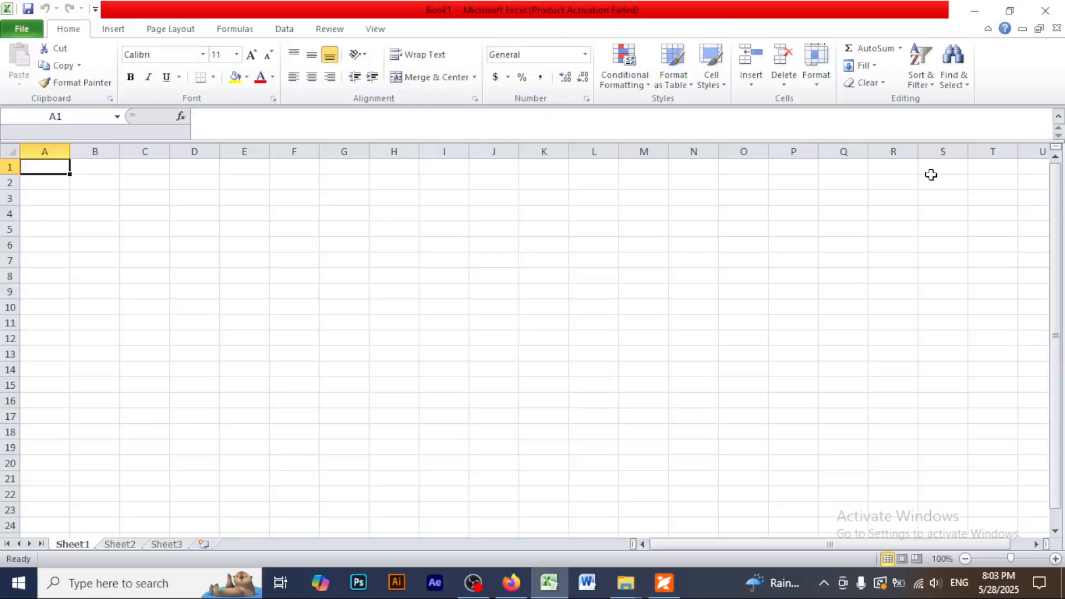
click(1010, 11)
drag(333, 138, 749, 178)
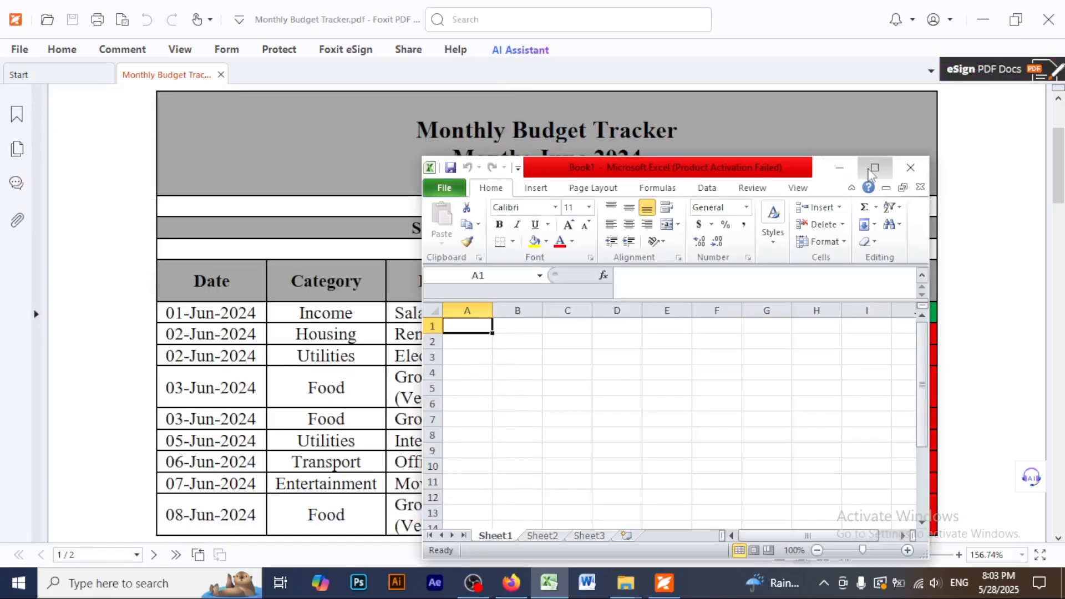
click(873, 169)
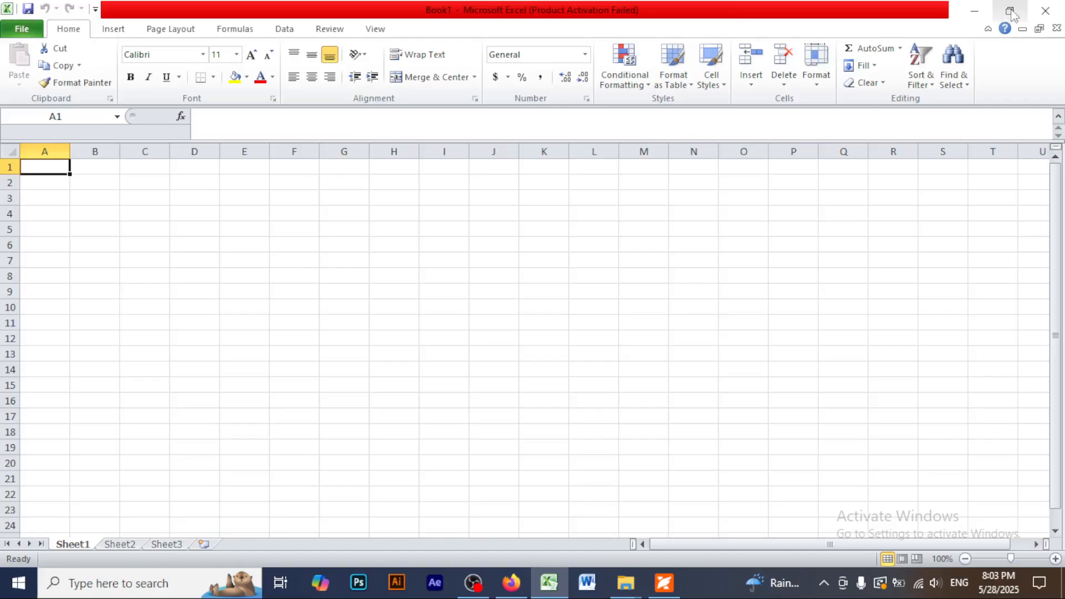
click(1010, 11)
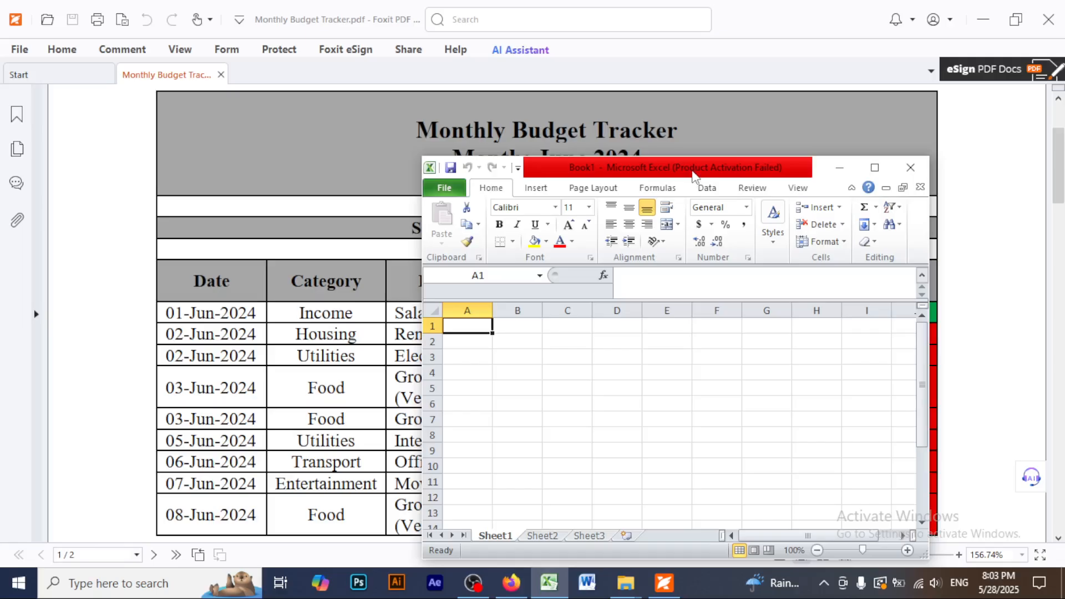
drag(692, 169, 746, 147)
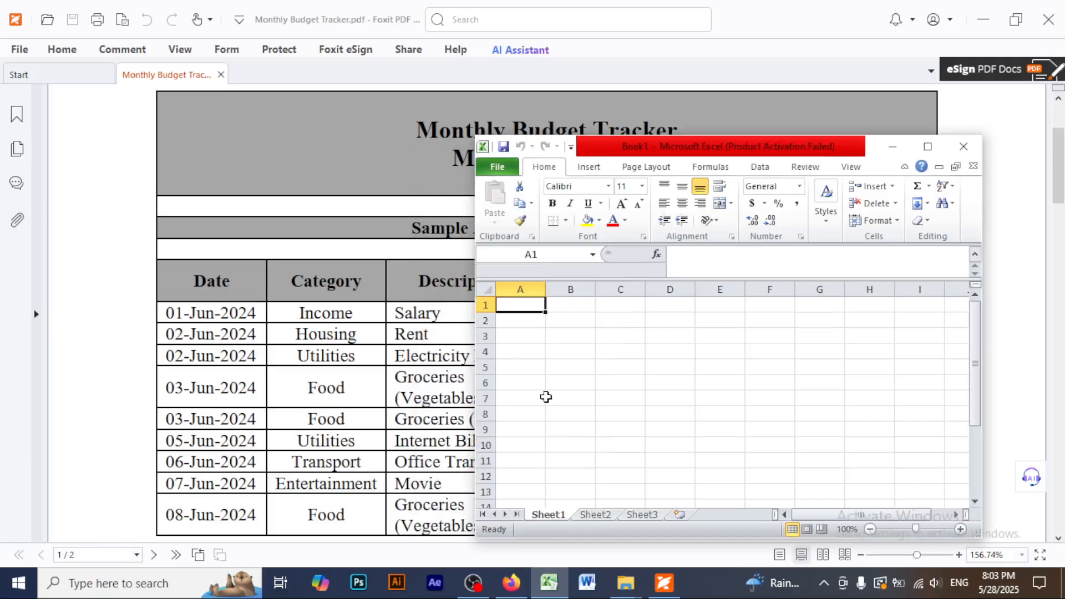
Select cell A10 and reposition the Excel window so the PDF's column header row stays readable above it
click(516, 444)
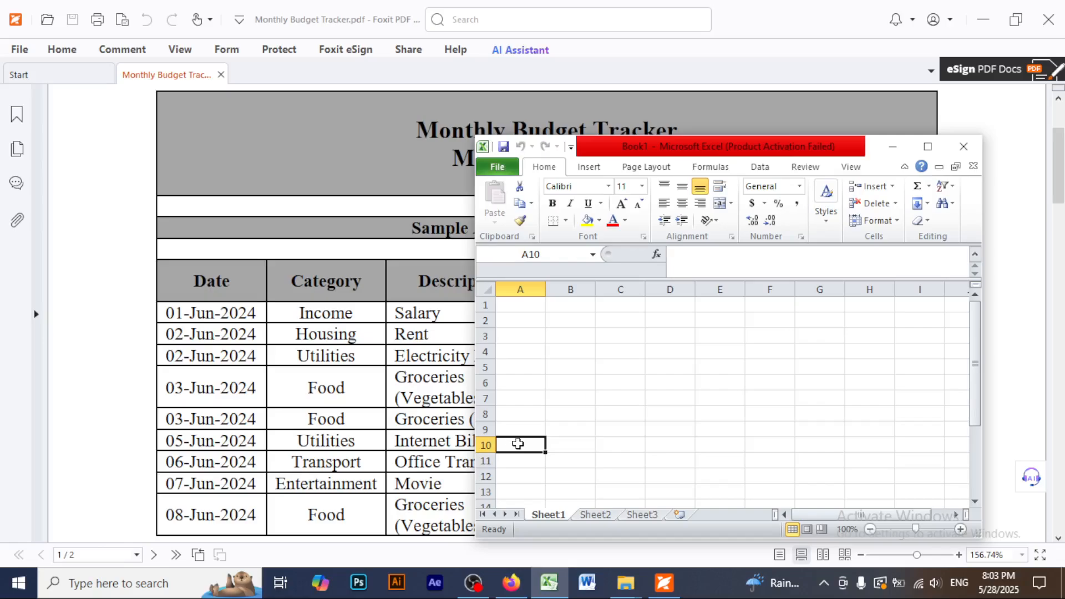
drag(780, 153, 650, 300)
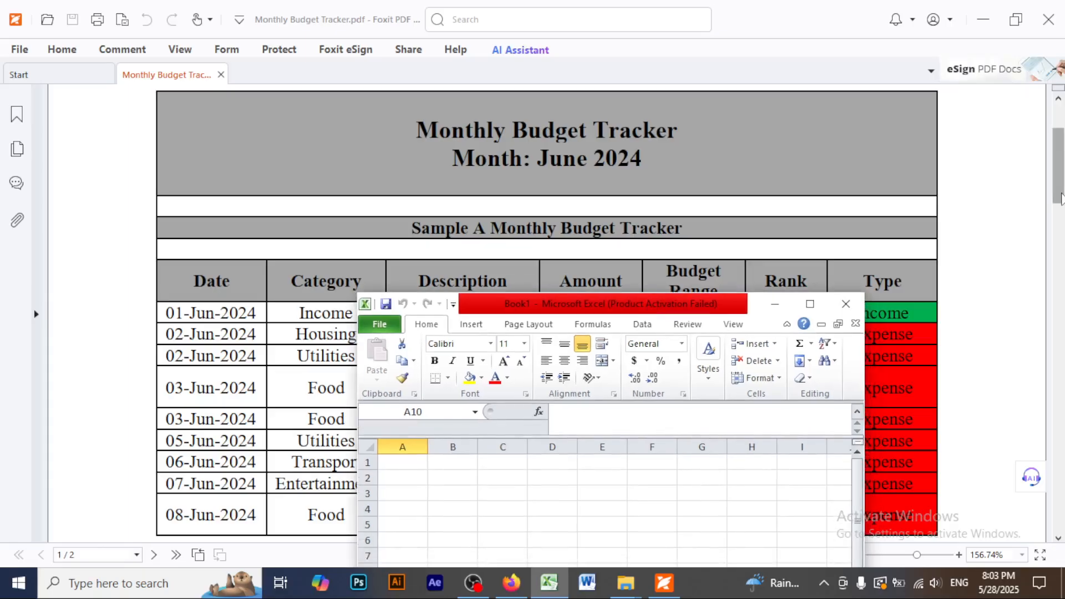
drag(1061, 195, 1061, 207)
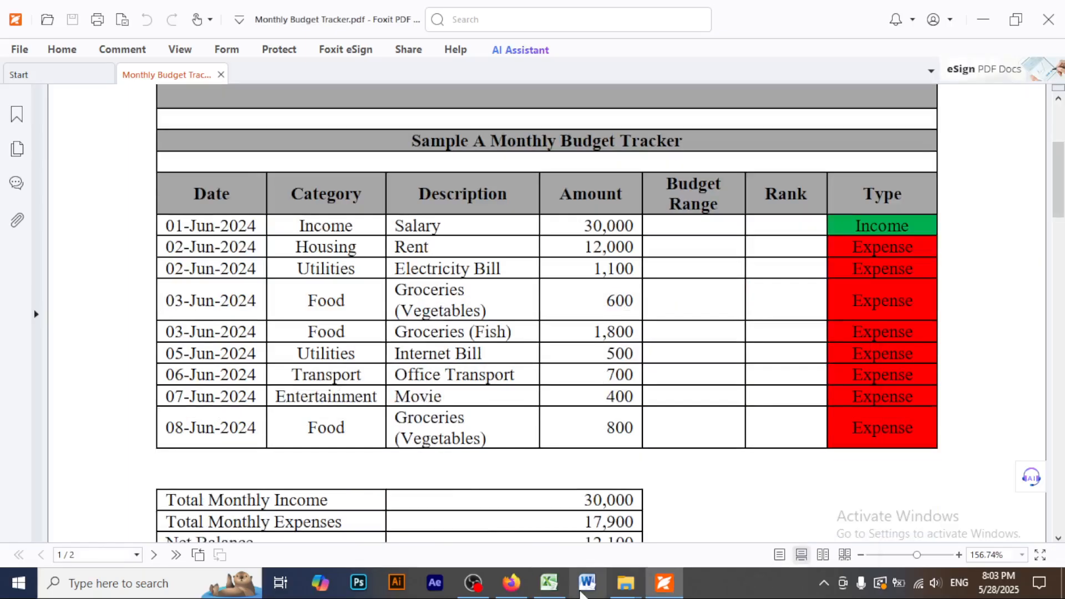
click(549, 582)
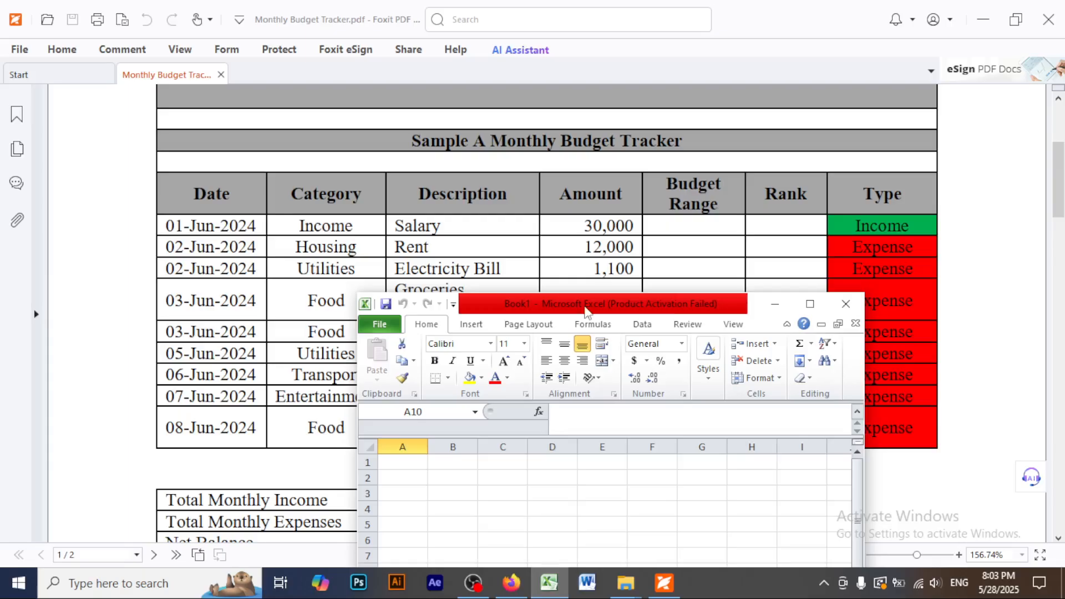
drag(585, 311, 451, 247)
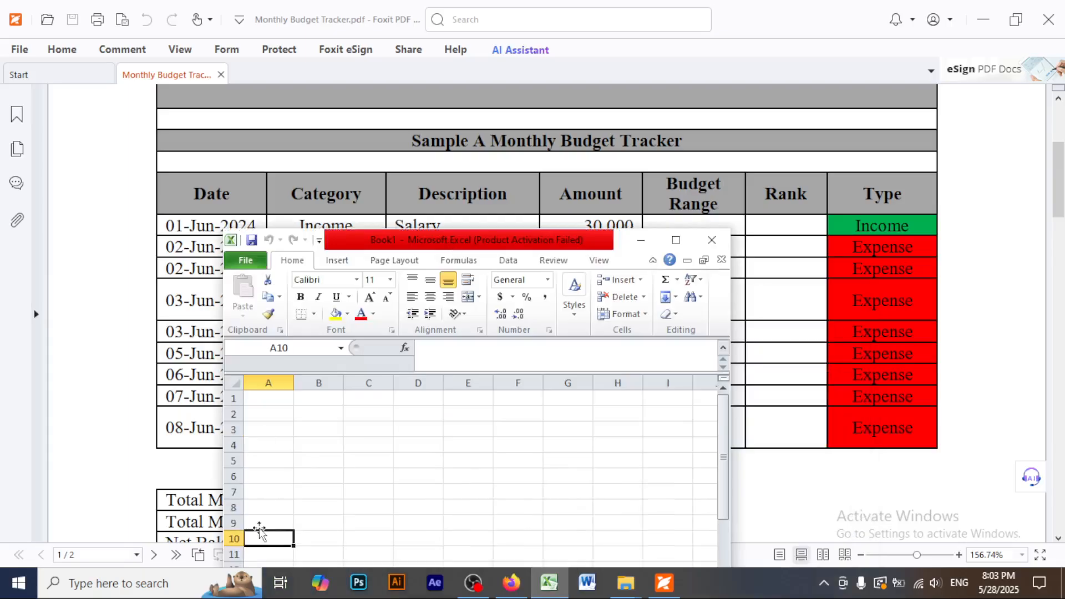
Enter the headers Date in A10 and Category in B10
scroll(259, 532, down, 1)
text(D)
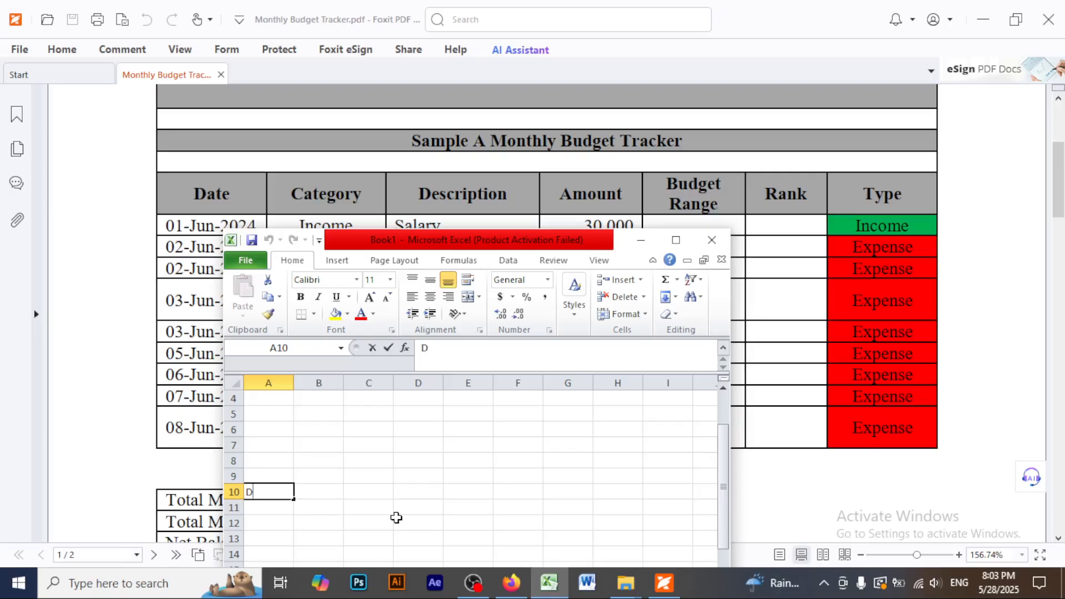
text(ate)
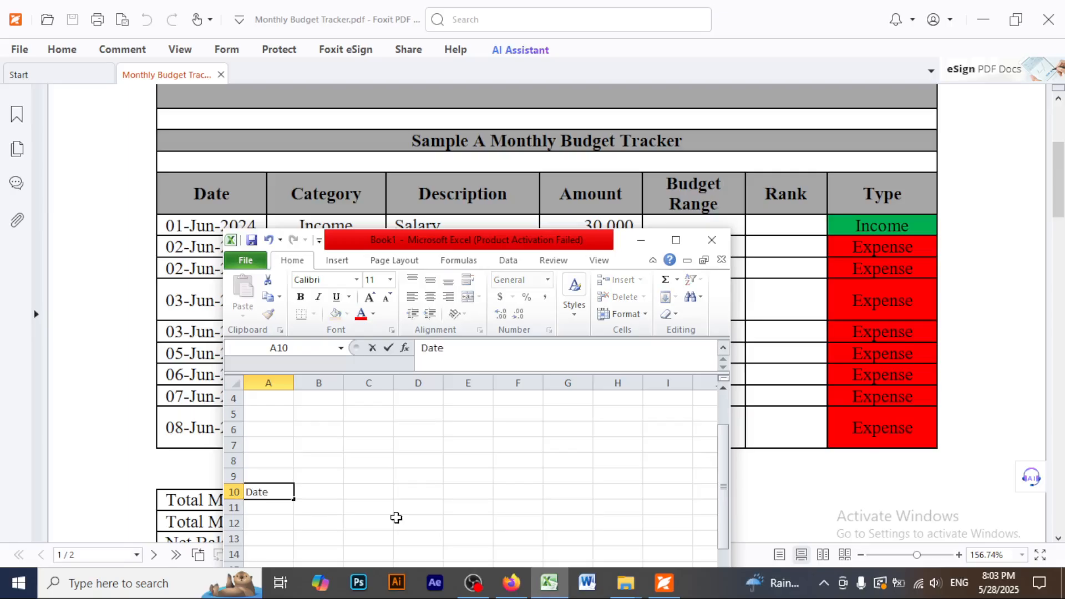
key(Tab)
text(C)
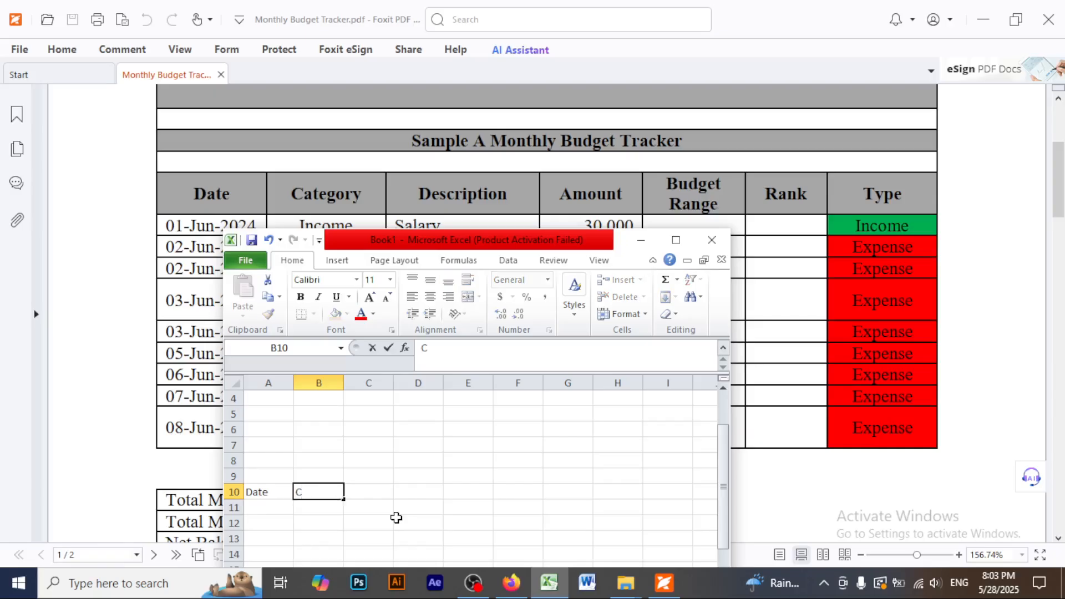
text(ategory)
key(Tab)
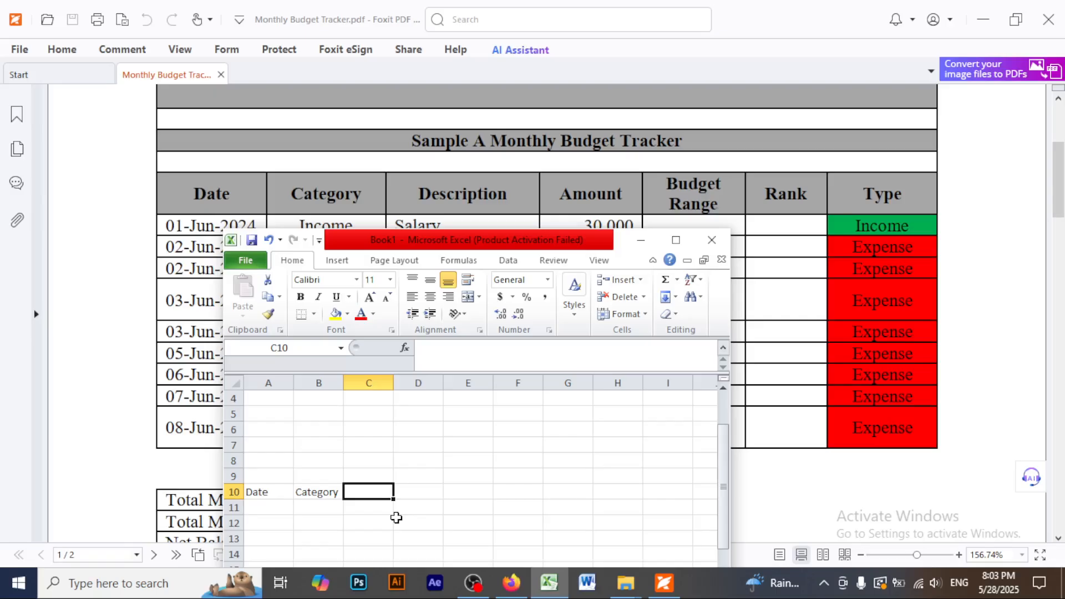
Enter the headers Description in C10 and Amount in D10
text(Des)
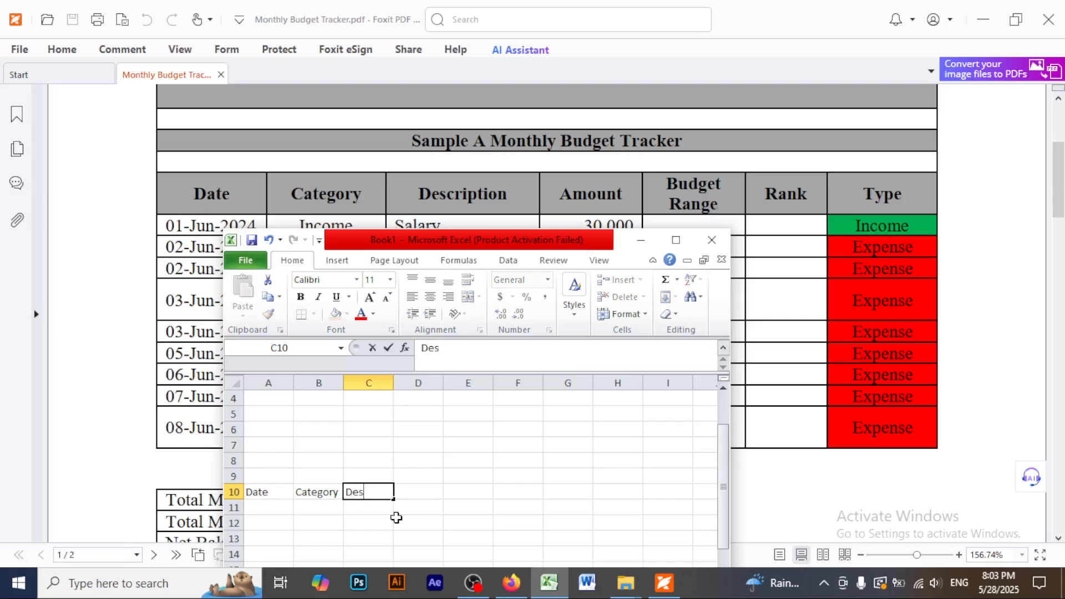
text(cription)
key(Tab)
text(Amount)
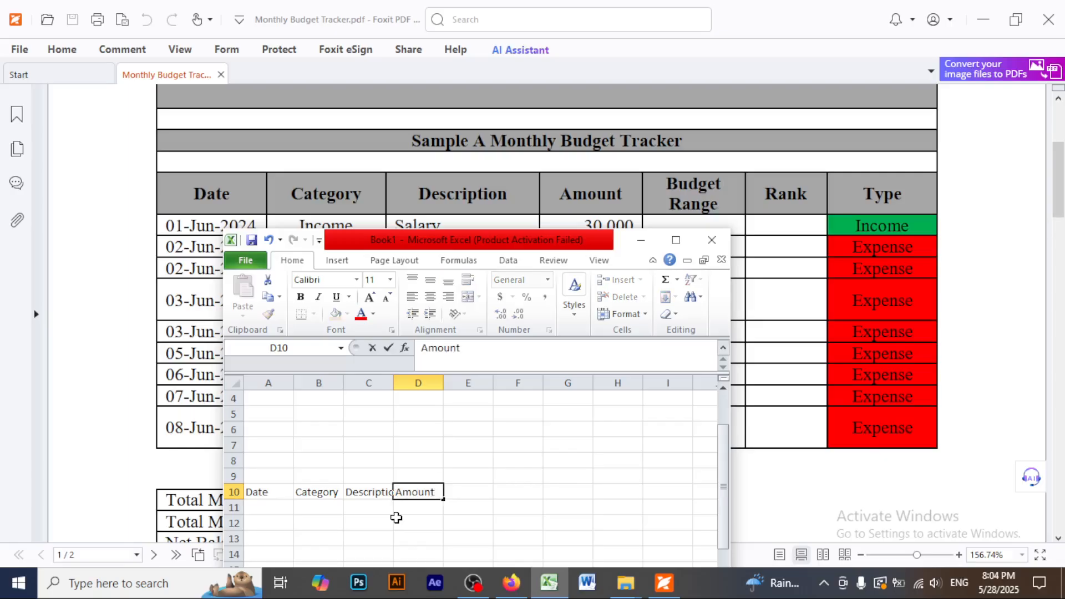
key(Tab)
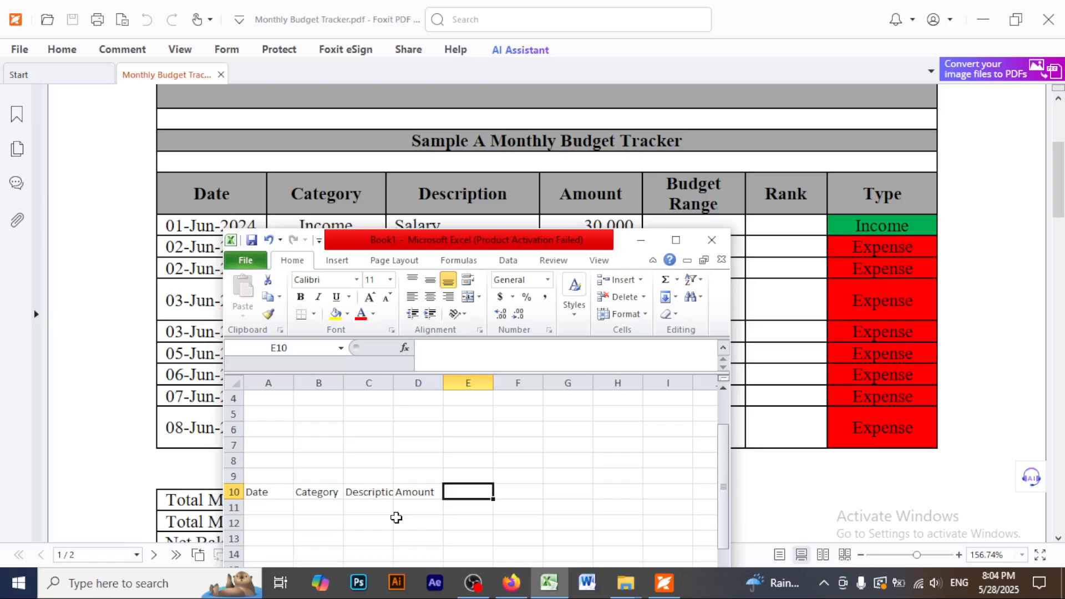
Complete the header row with Budget Range in E10, Rank in F10 and Type in G10
text(Bud)
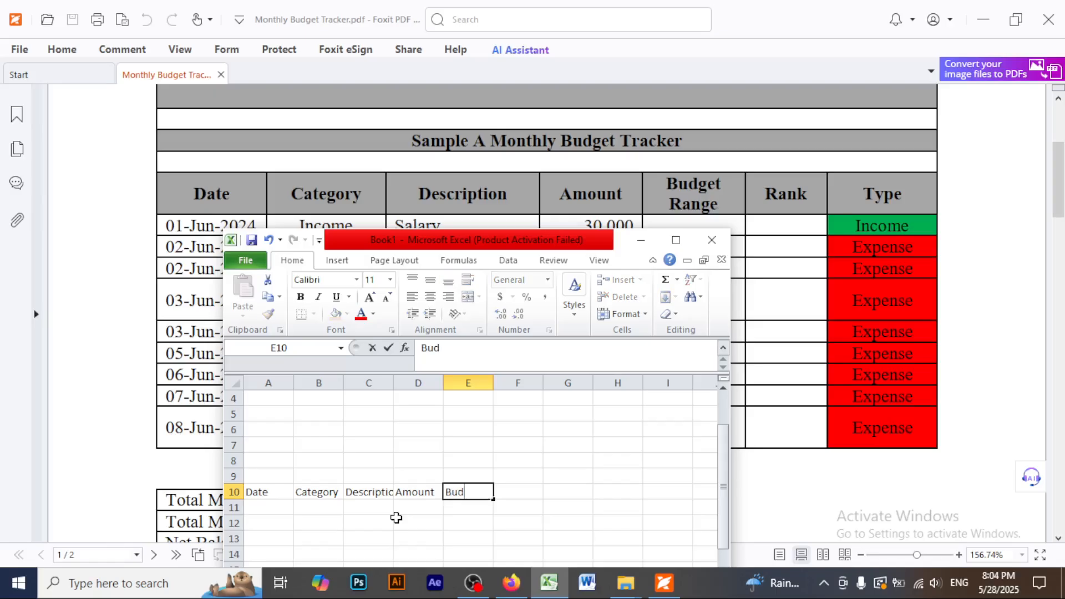
text(get Range)
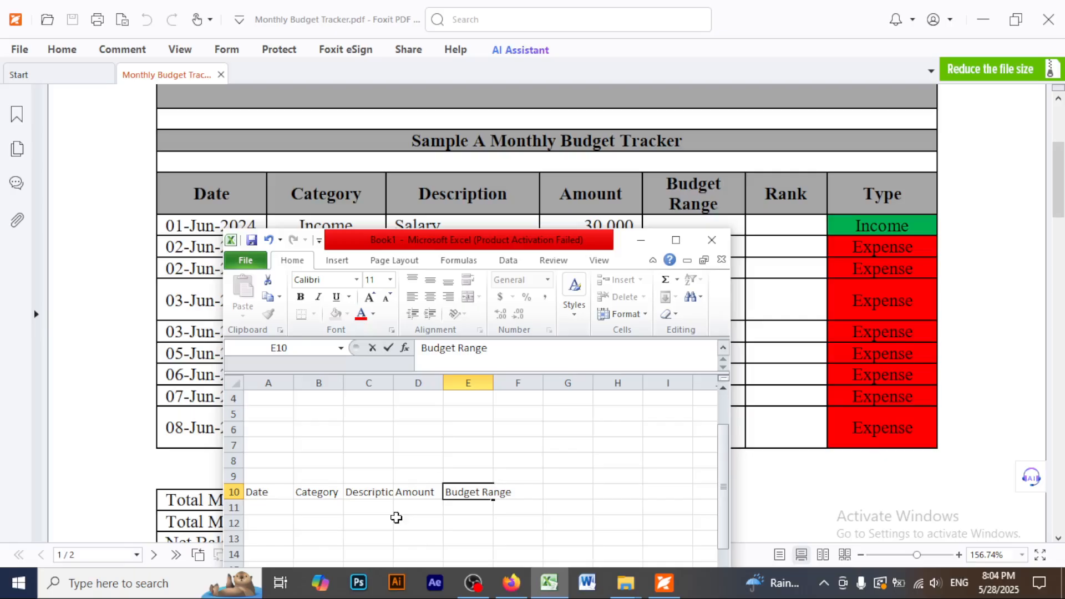
key(Tab)
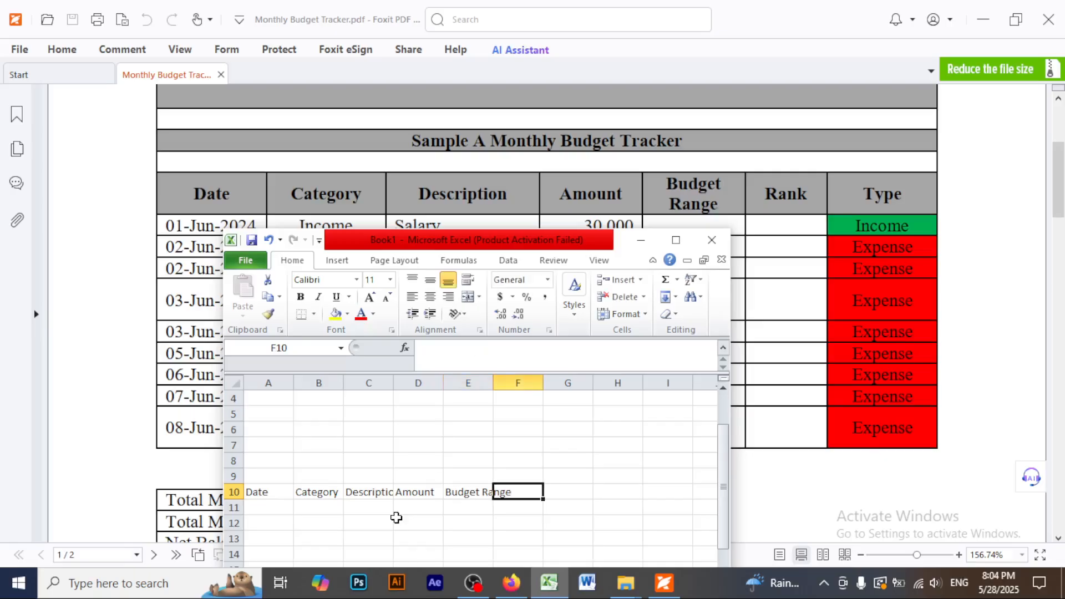
text(Rank)
key(Tab)
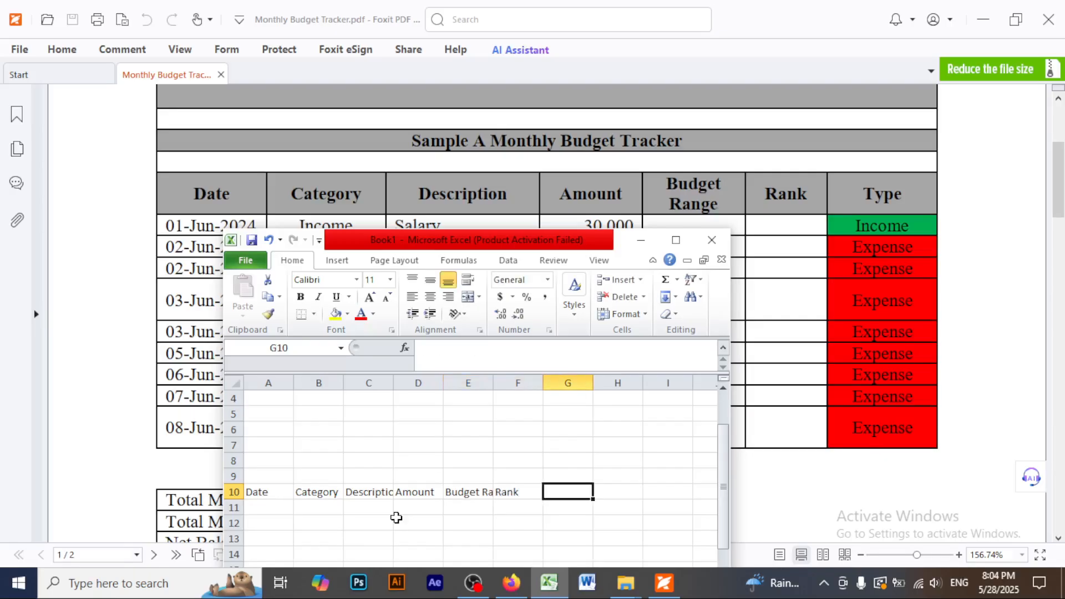
text(Type)
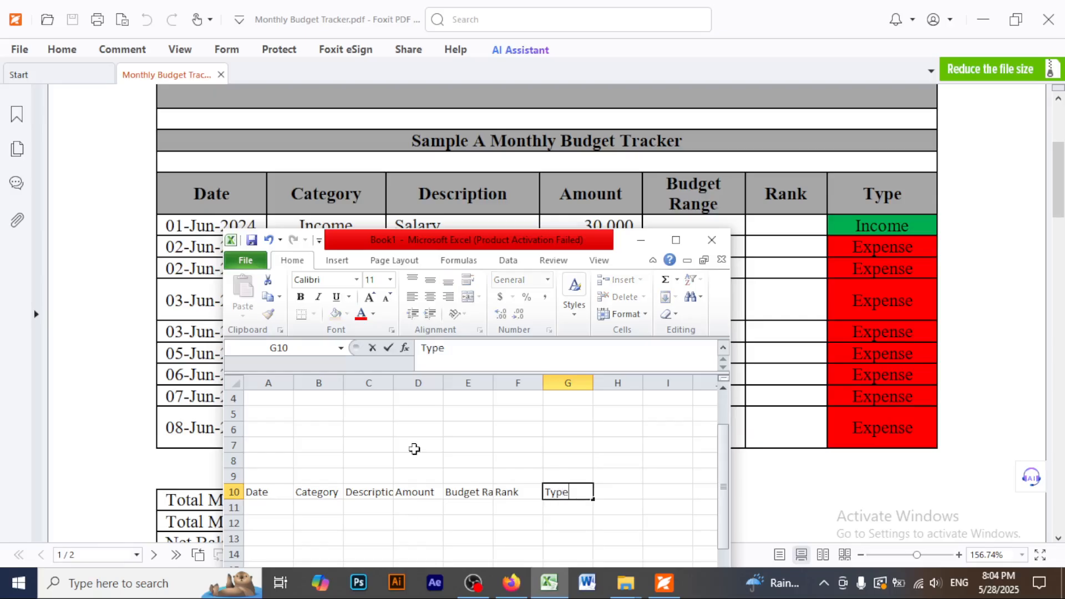
click(480, 431)
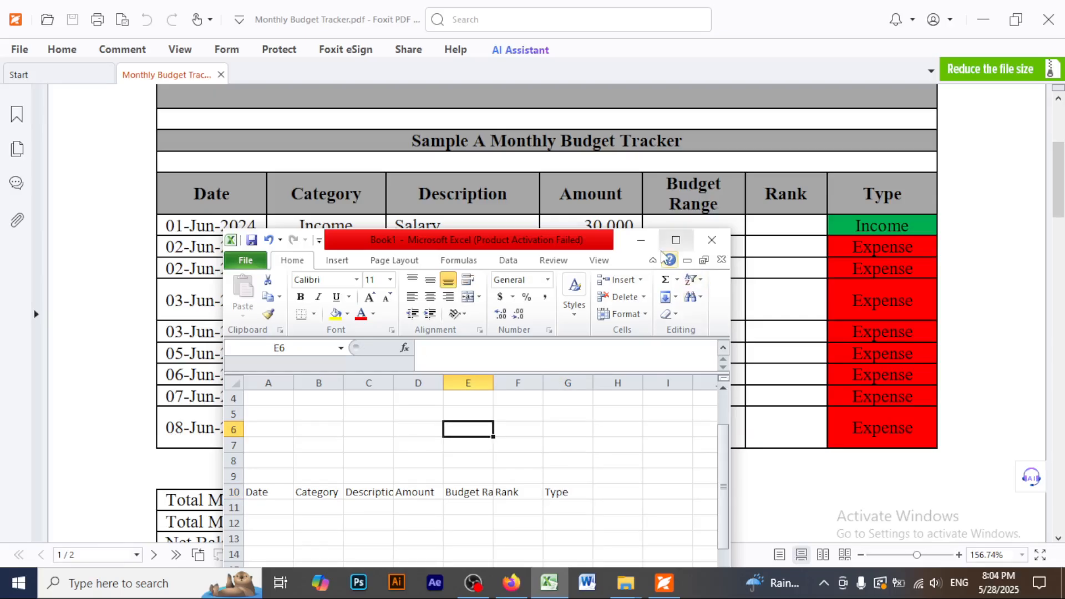
Maximize the workbook window and autofit the width of all columns on the sheet to their contents
click(675, 239)
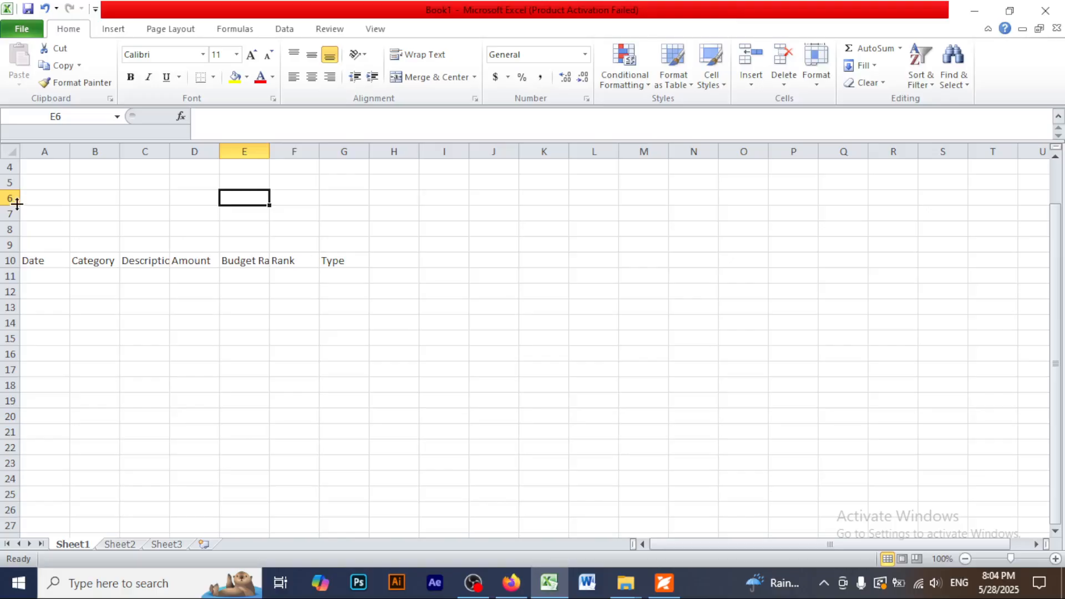
scroll(16, 204, up, 1)
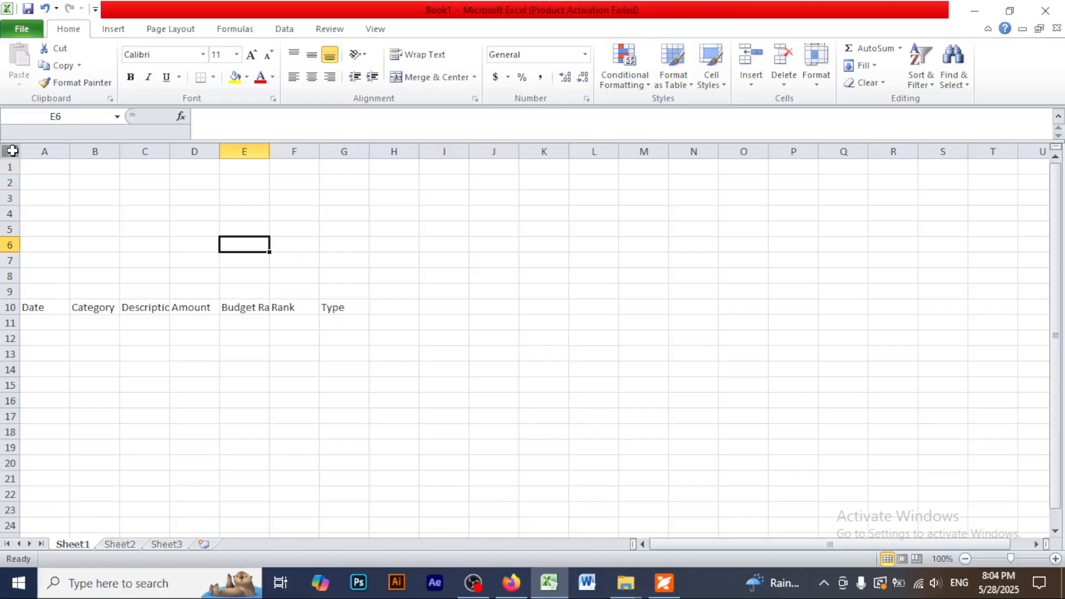
click(10, 152)
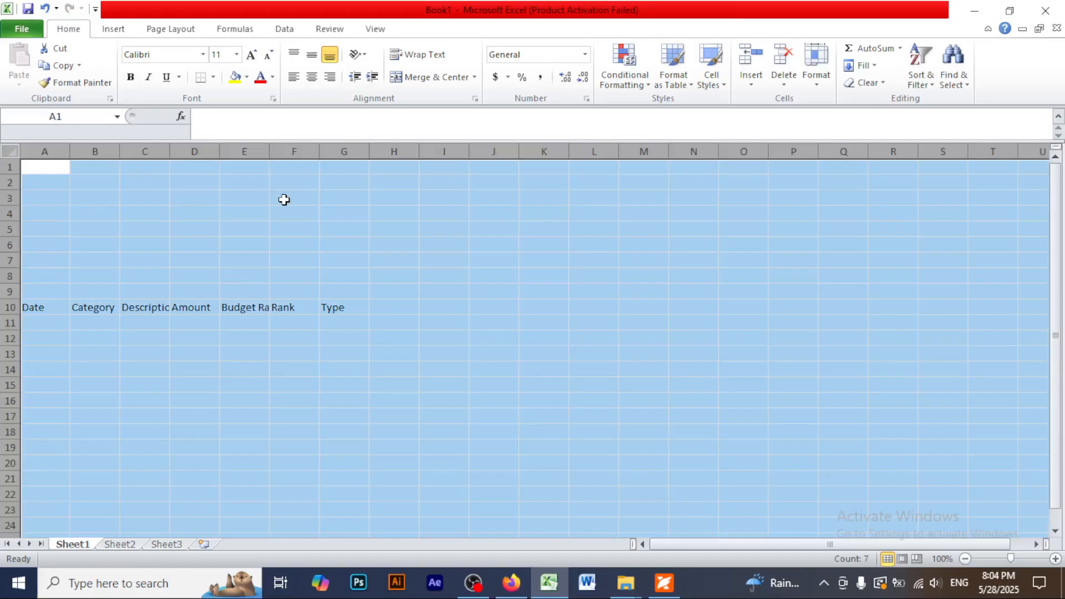
double_click(219, 150)
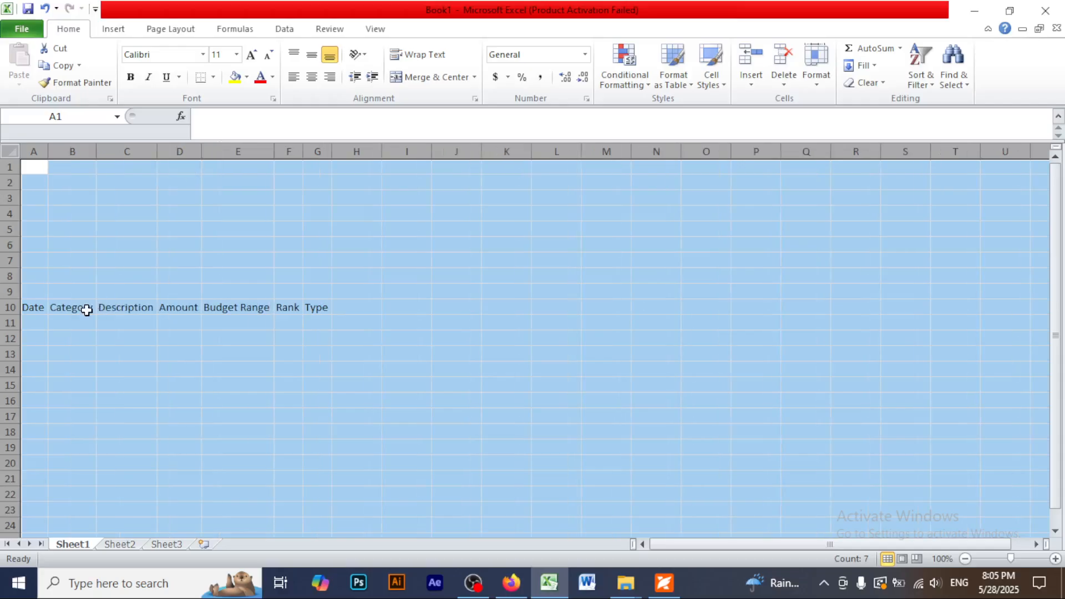
click(118, 335)
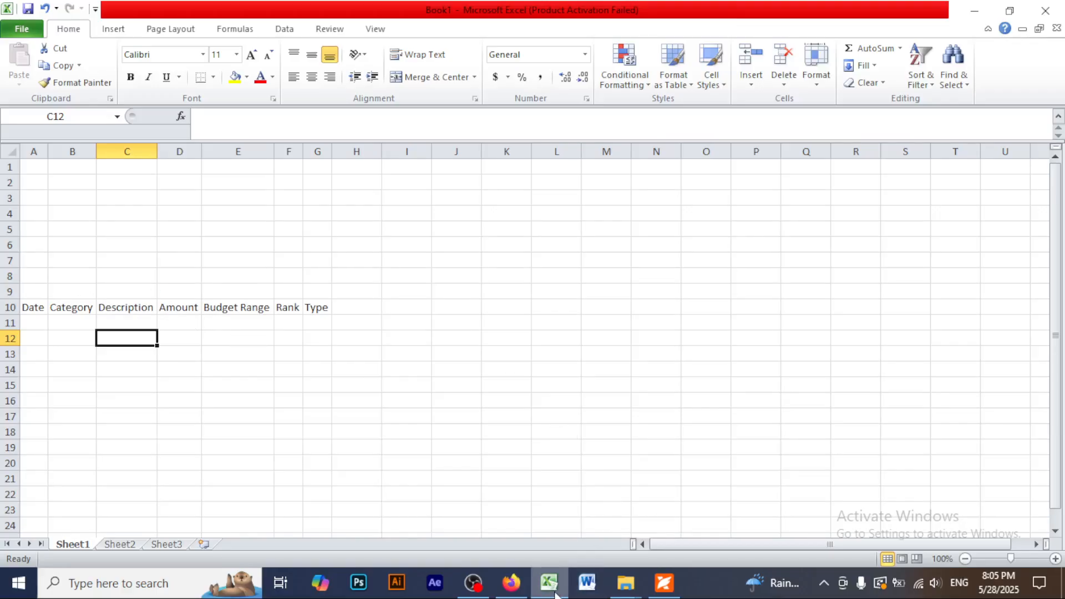
Check the header layout in the PDF and split the Budget Range header in E10 onto two lines within the cell
click(664, 583)
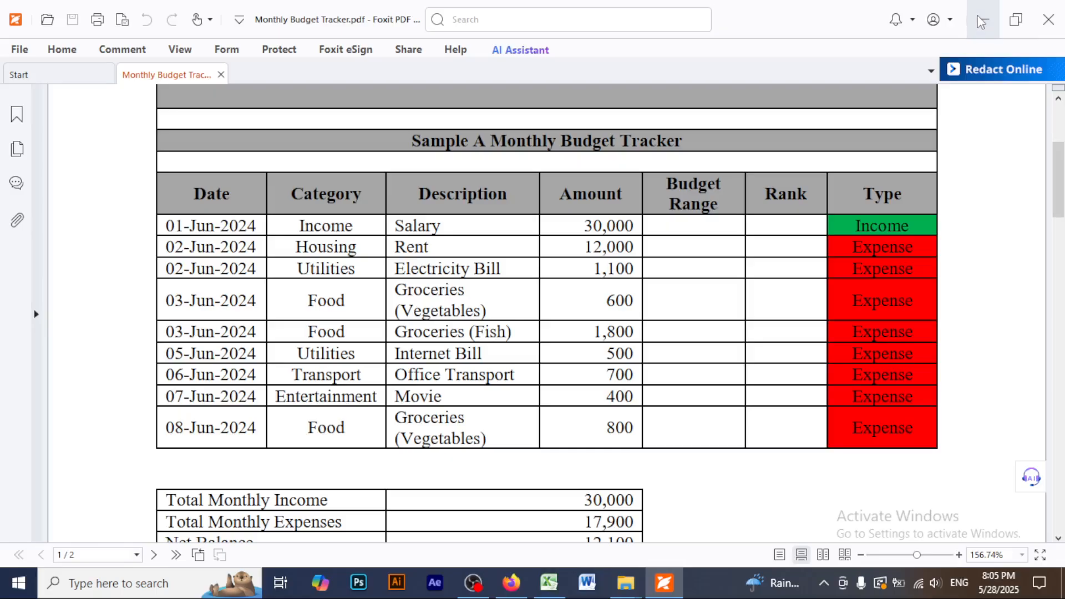
click(981, 21)
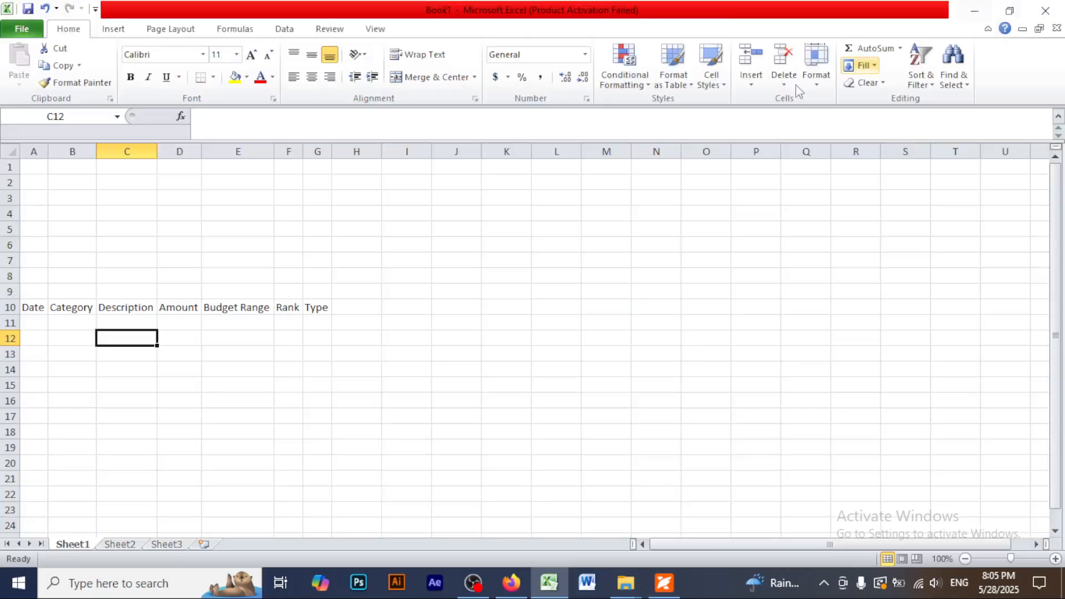
double_click(242, 312)
key(Escape)
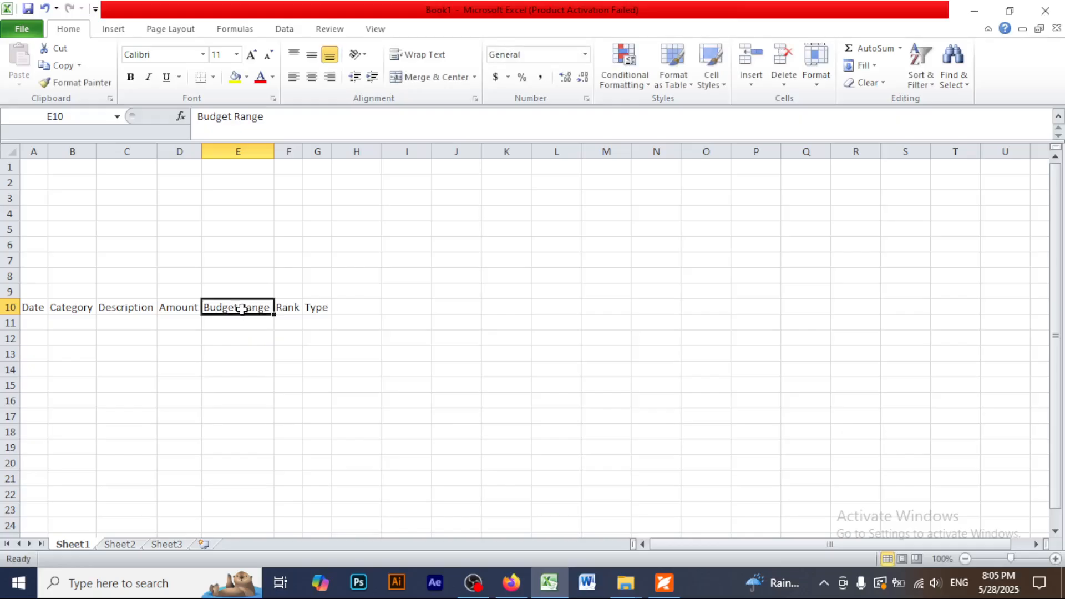
double_click(242, 309)
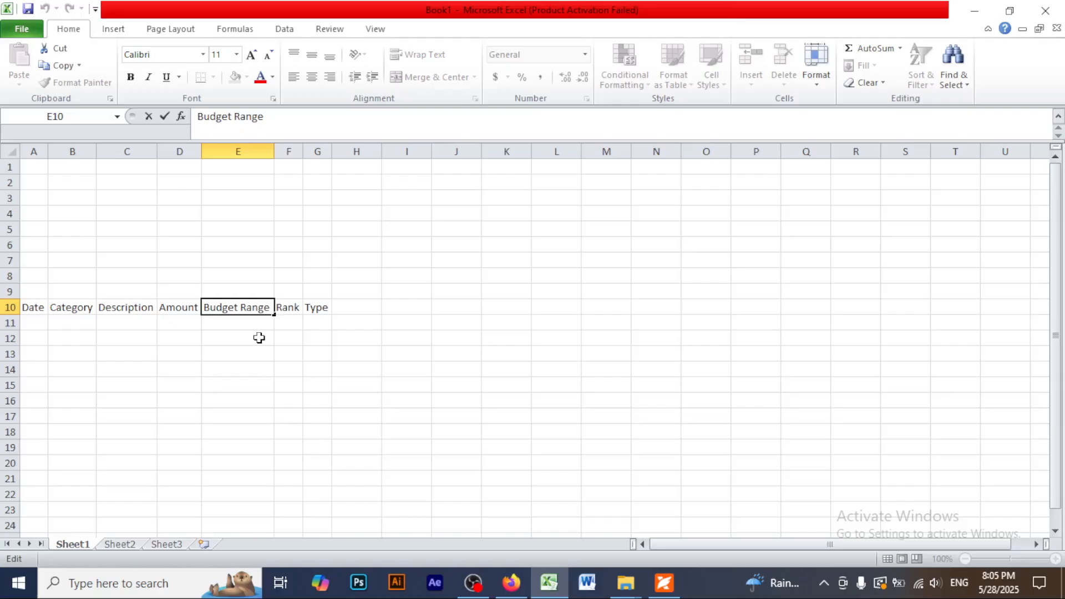
key(alt+Return)
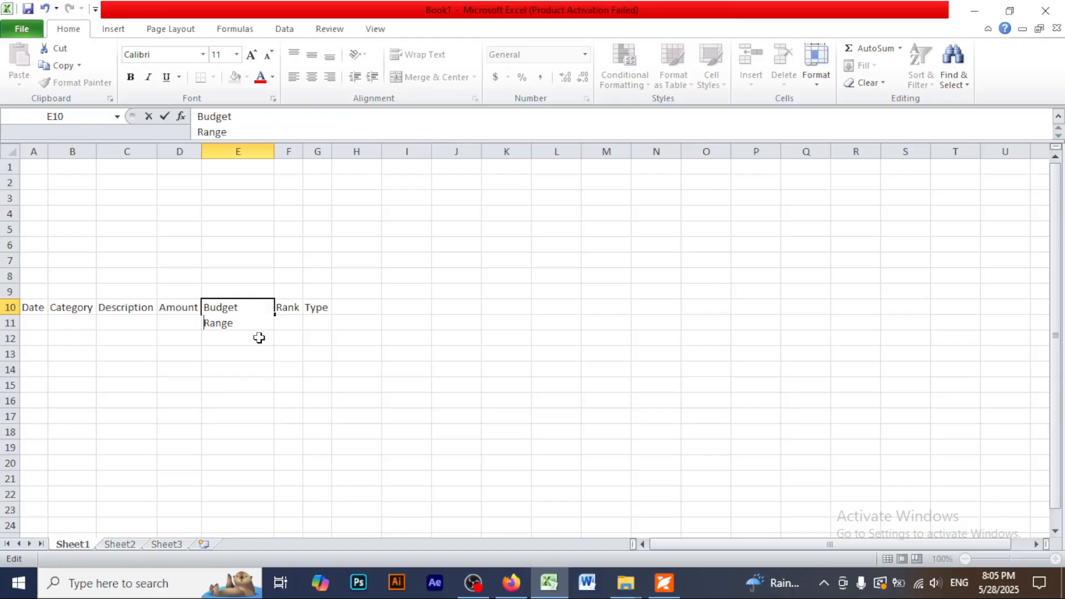
click(334, 340)
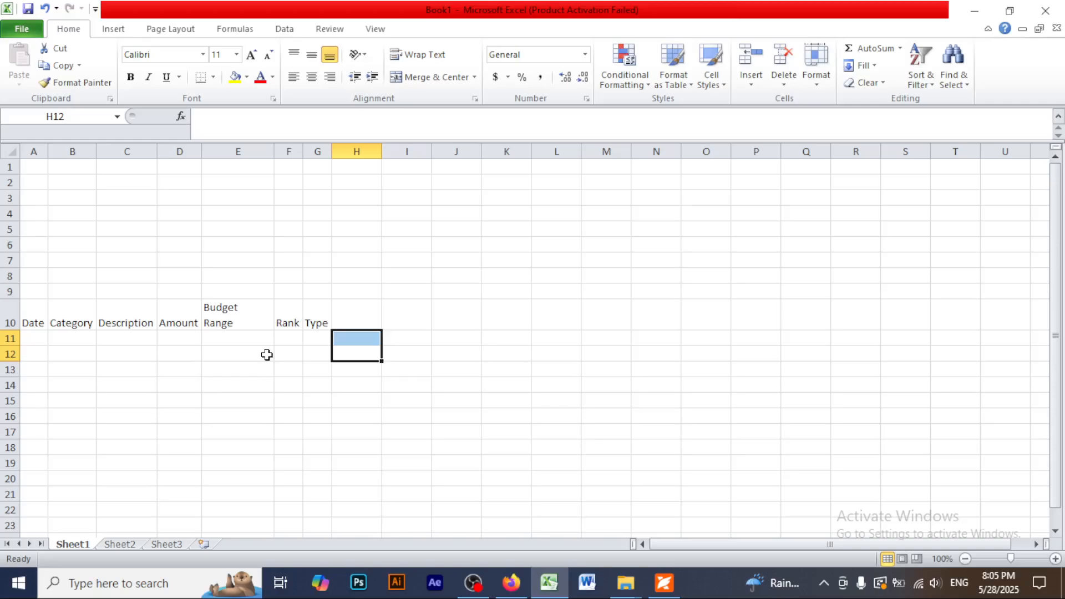
Center the header cells A10:G10 both vertically and horizontally
drag(32, 322, 309, 317)
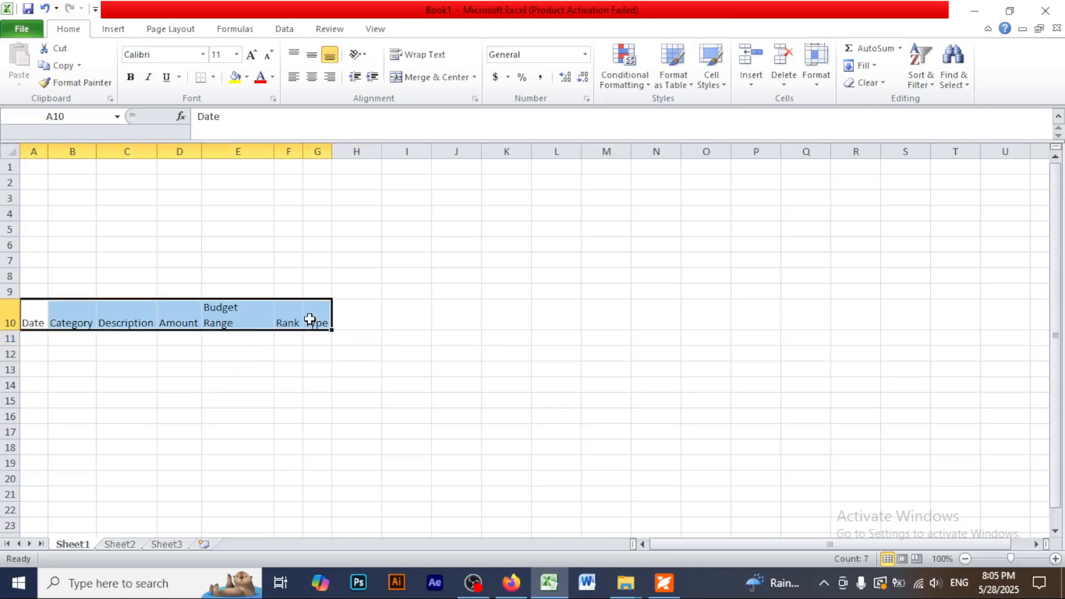
click(313, 59)
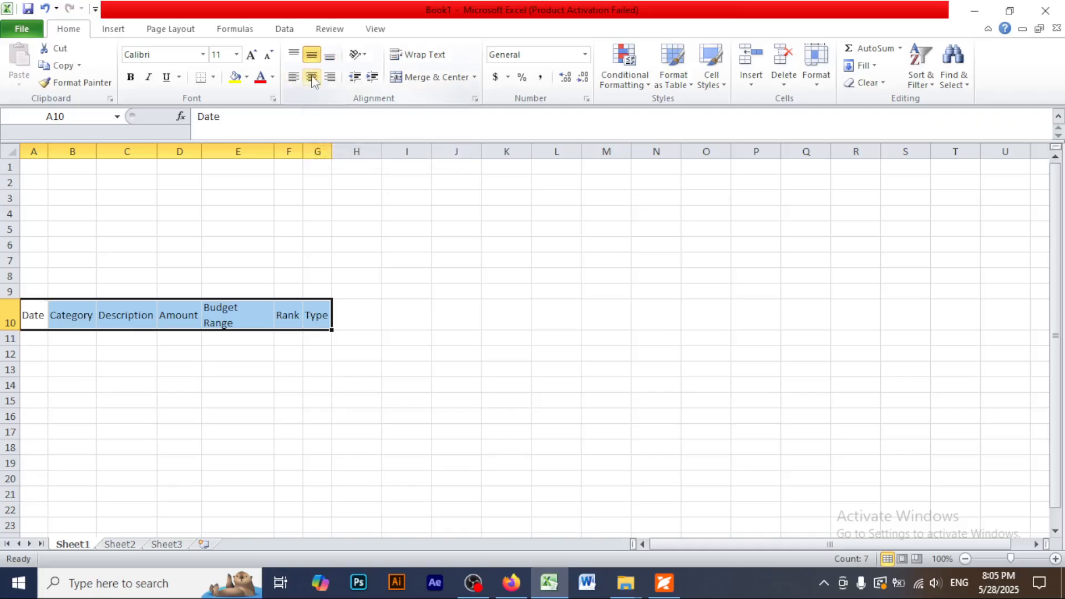
click(313, 78)
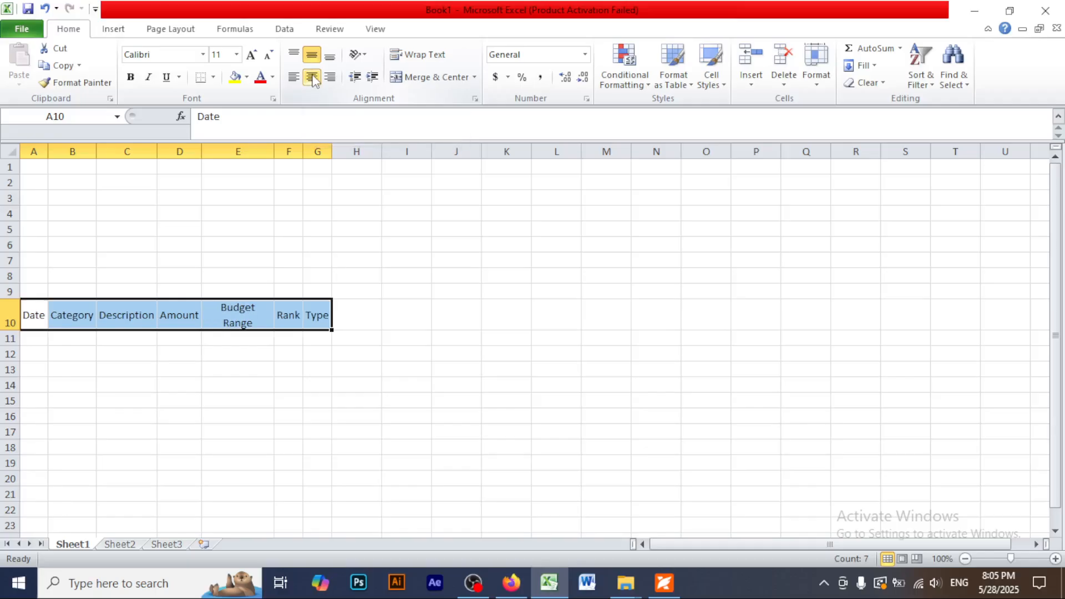
click(441, 320)
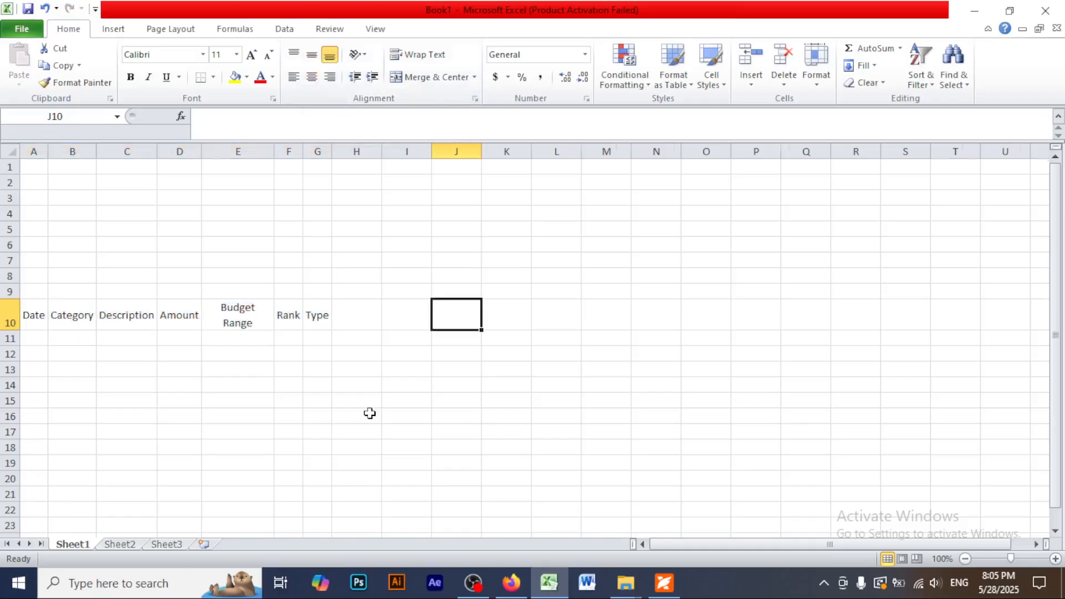
Check the first table row in the PDF and enter the date 1/7/2024 in A11 of the worksheet
scroll(369, 413, up, 1)
scroll(369, 413, up, 2)
scroll(369, 414, down, 1)
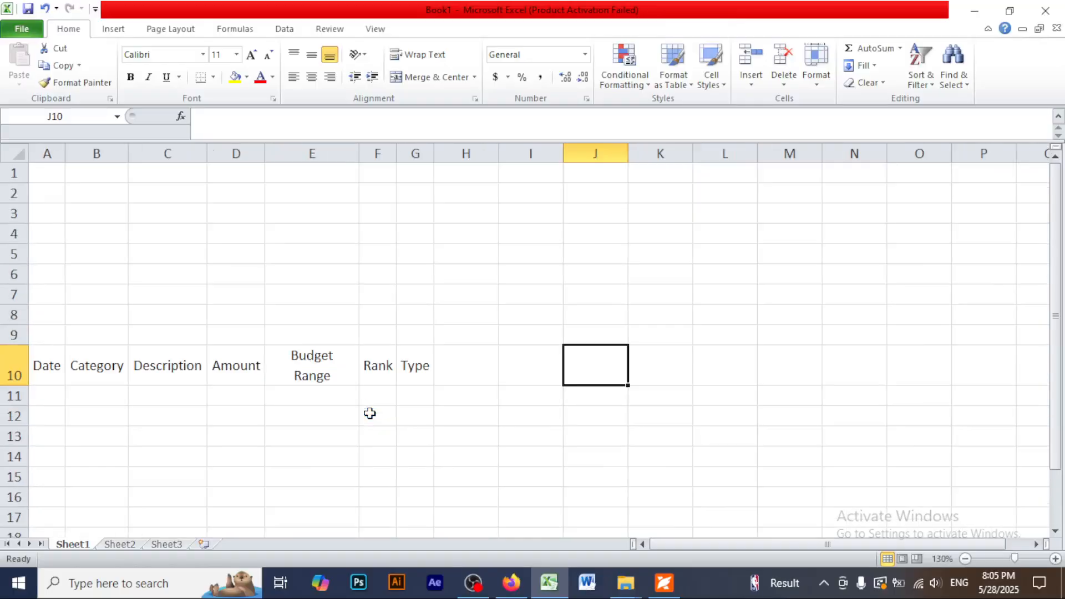
scroll(370, 414, down, 1)
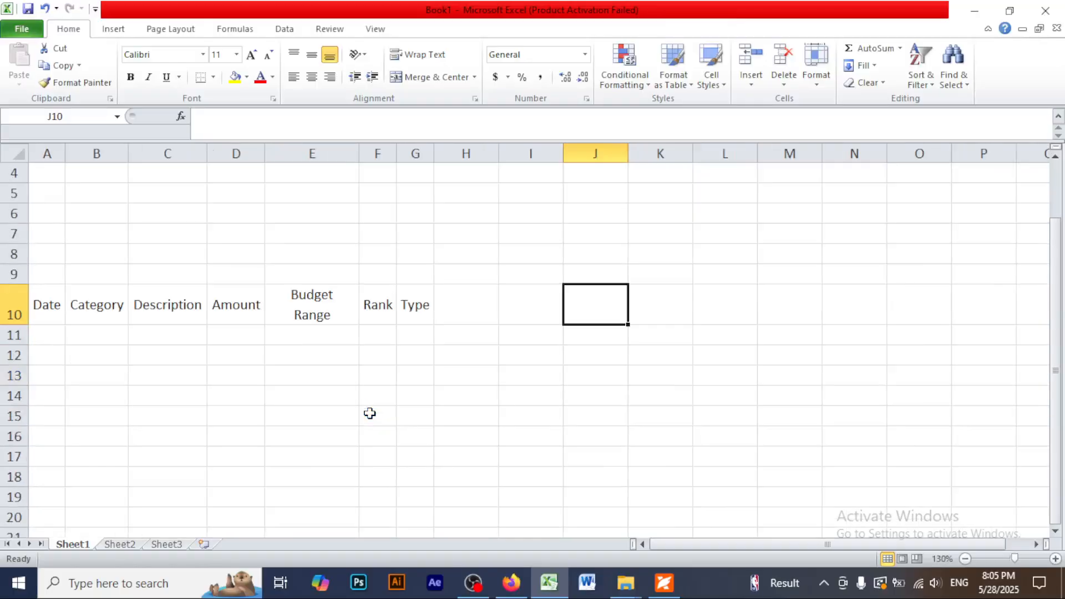
click(666, 584)
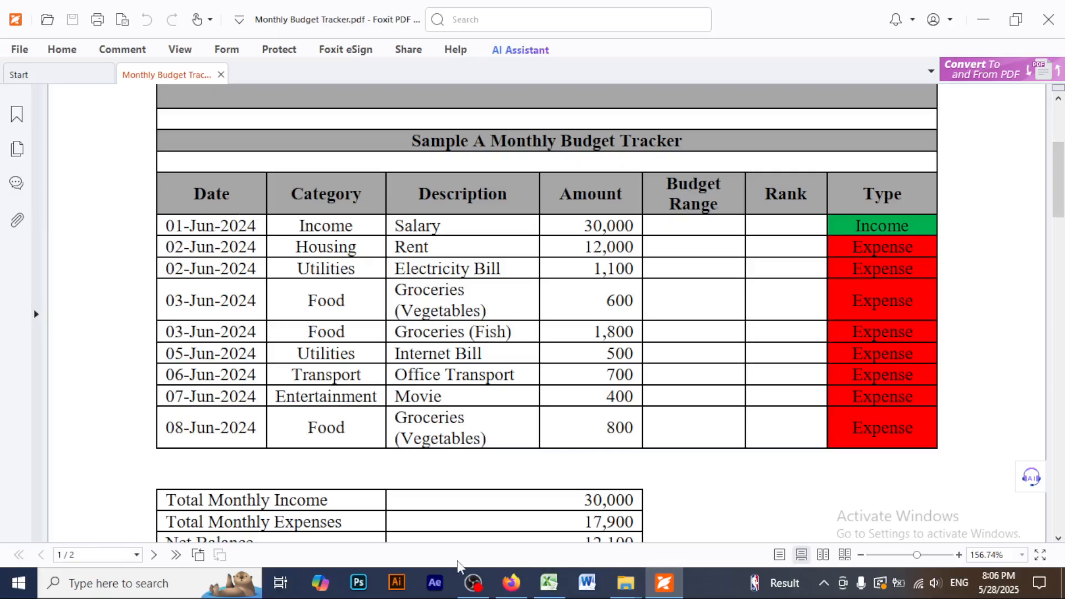
click(547, 590)
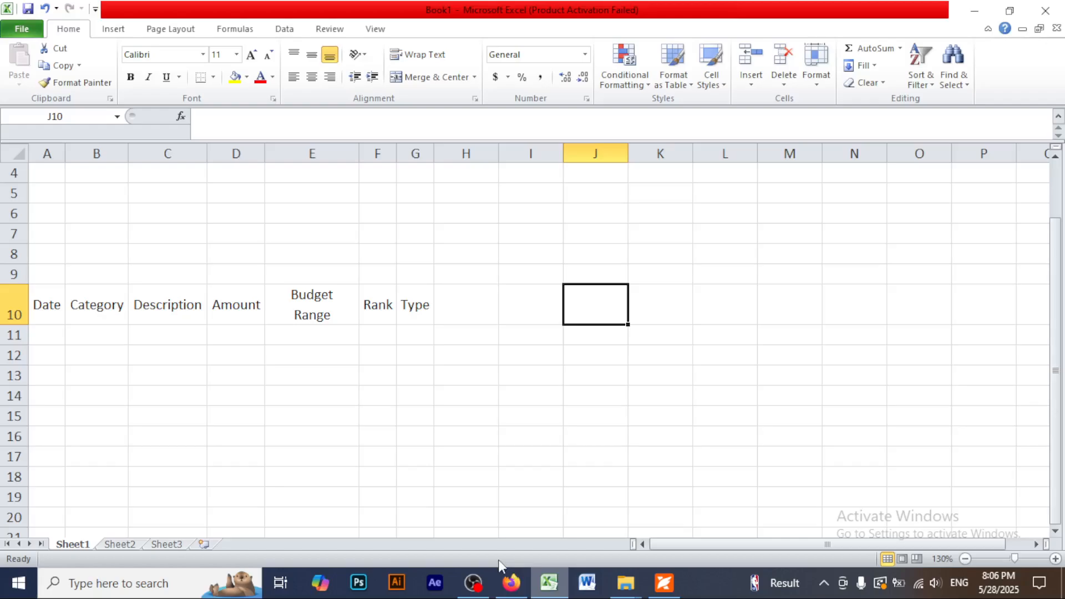
click(53, 337)
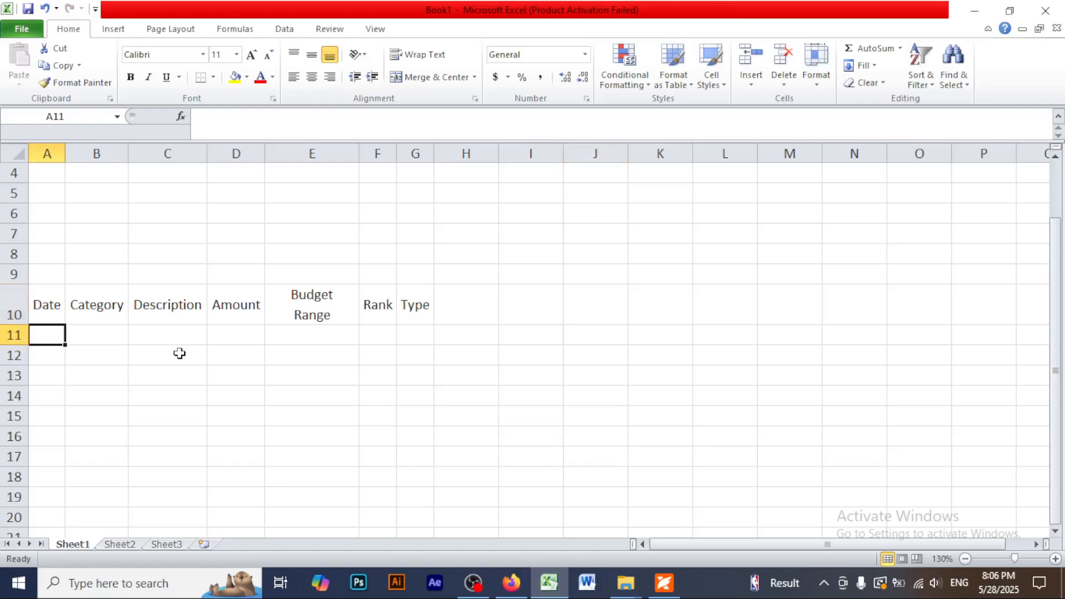
text(1)
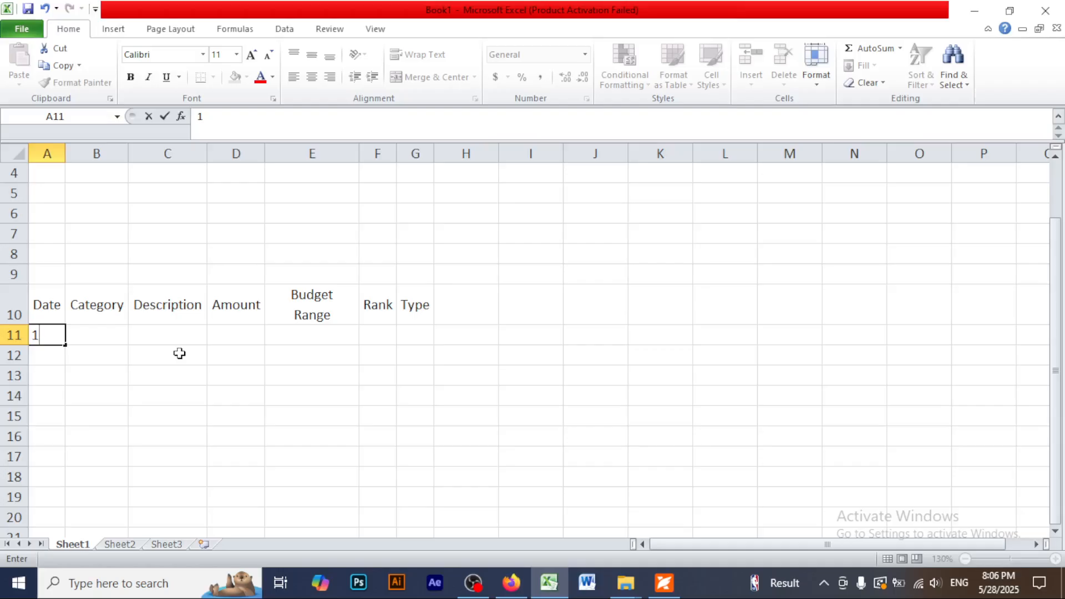
text(/7)
key(BackSpace)
text(7-2024)
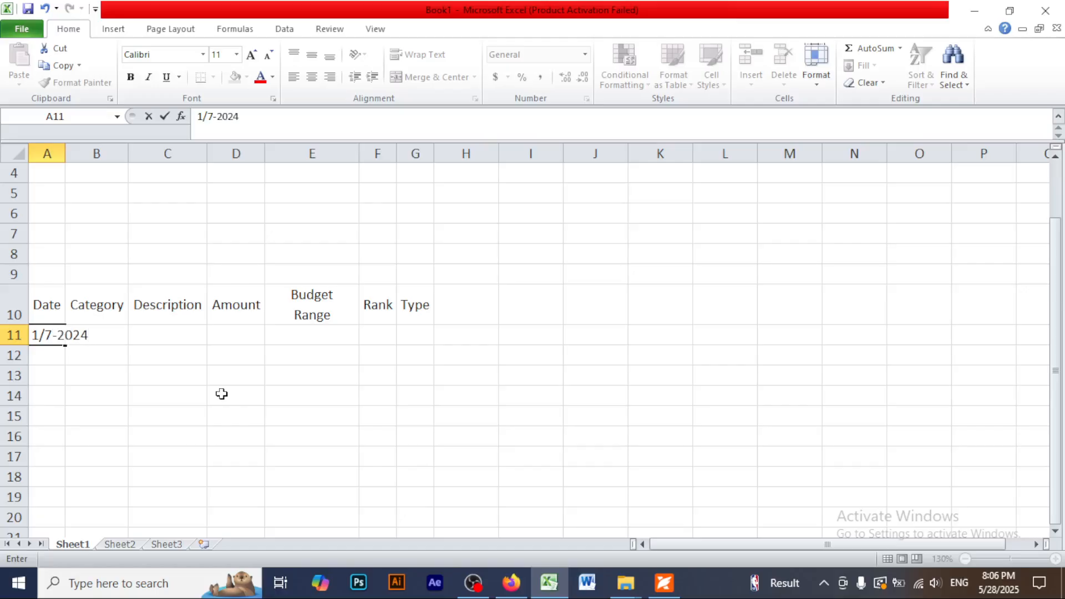
click(225, 415)
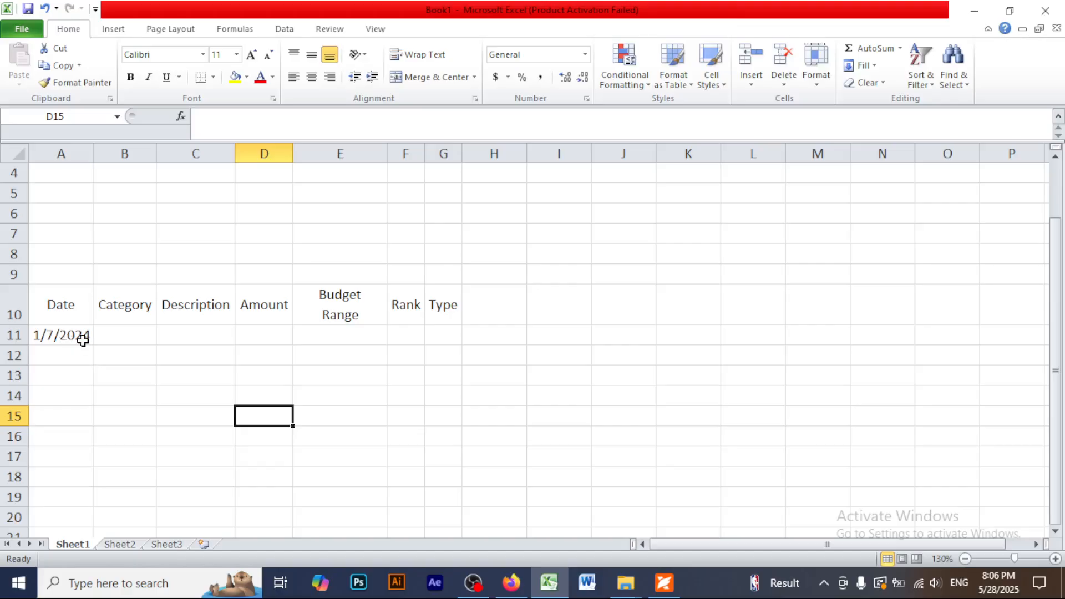
Compare the date in A11 with the way dates are written in the PDF's Date column
click(82, 338)
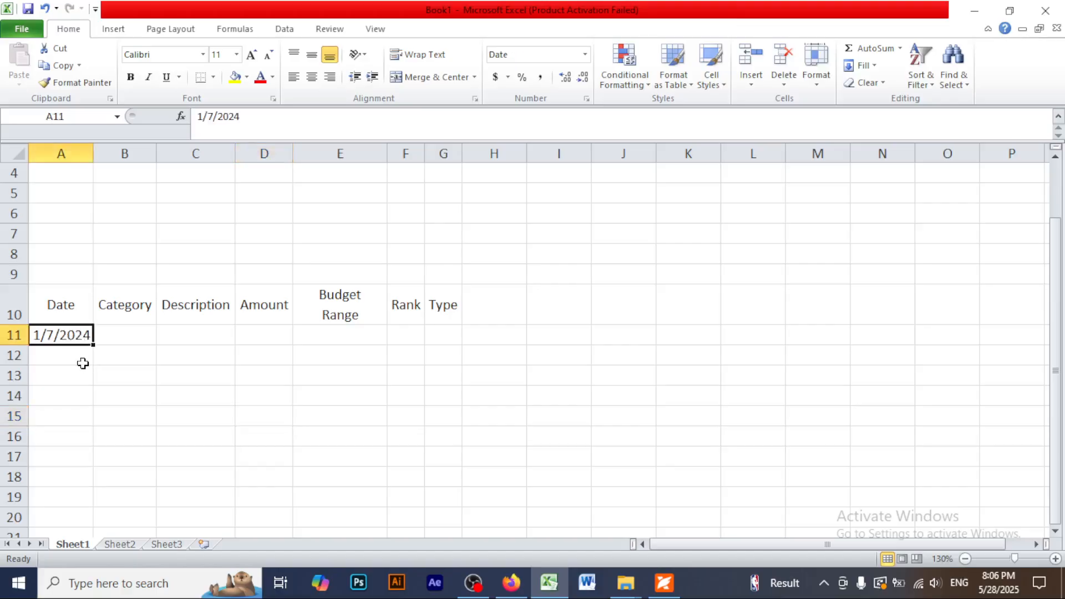
click(664, 583)
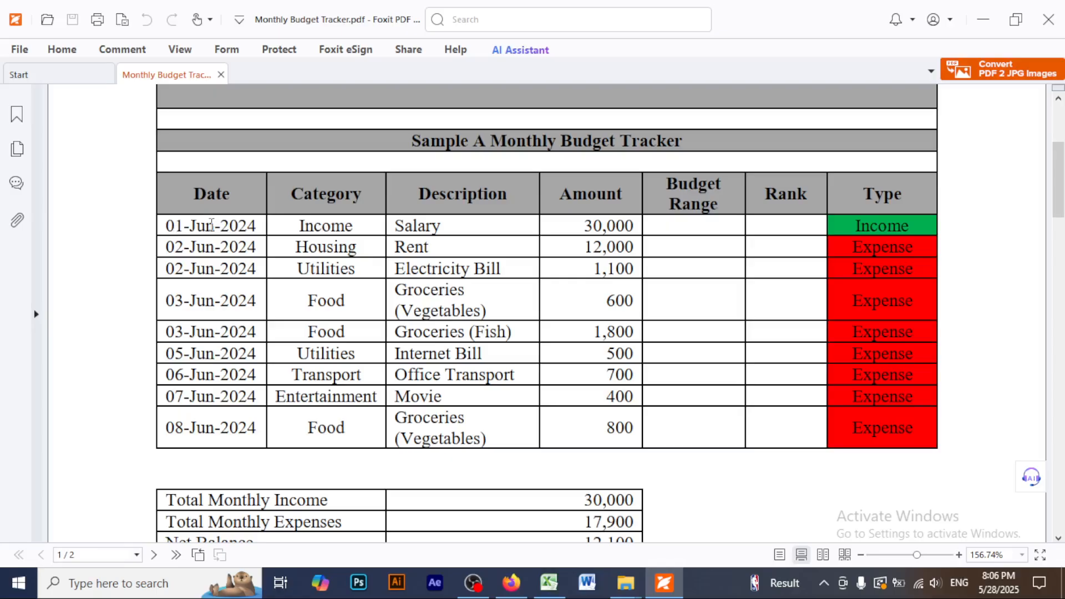
click(973, 23)
click(164, 354)
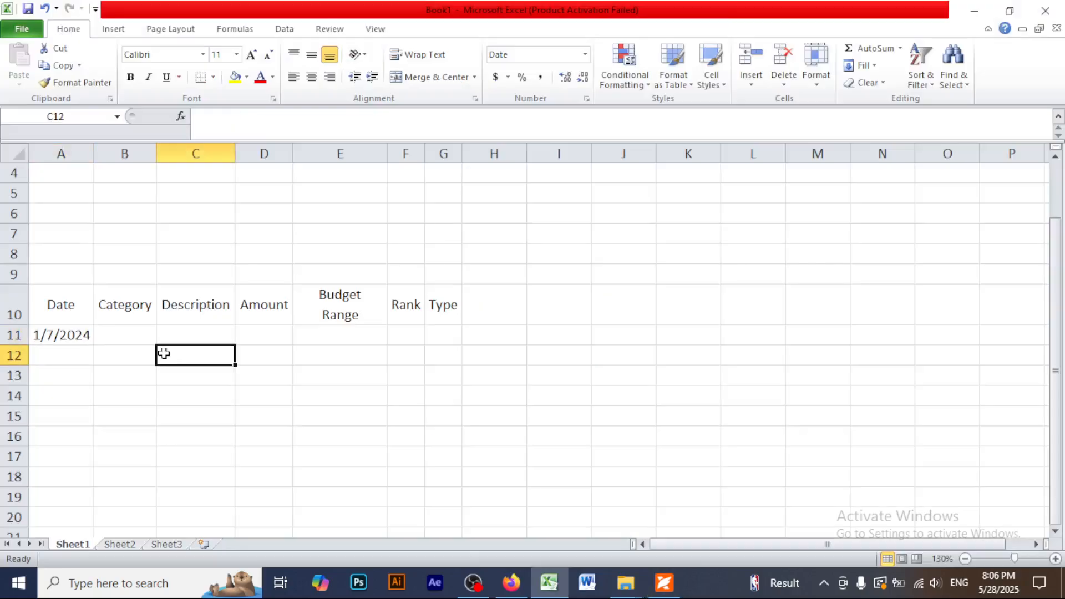
click(73, 337)
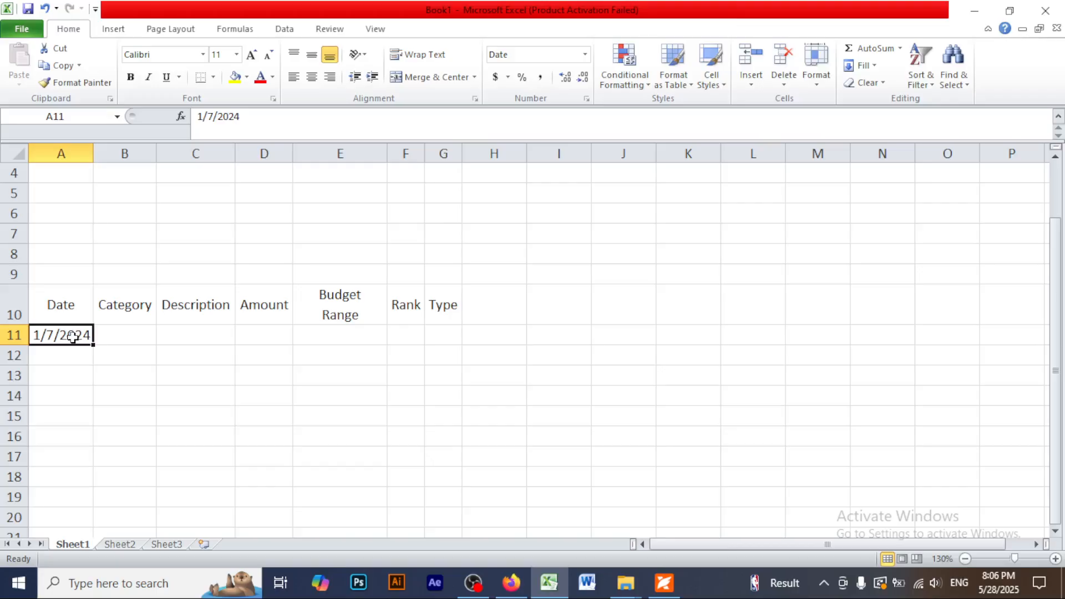
right_click(73, 338)
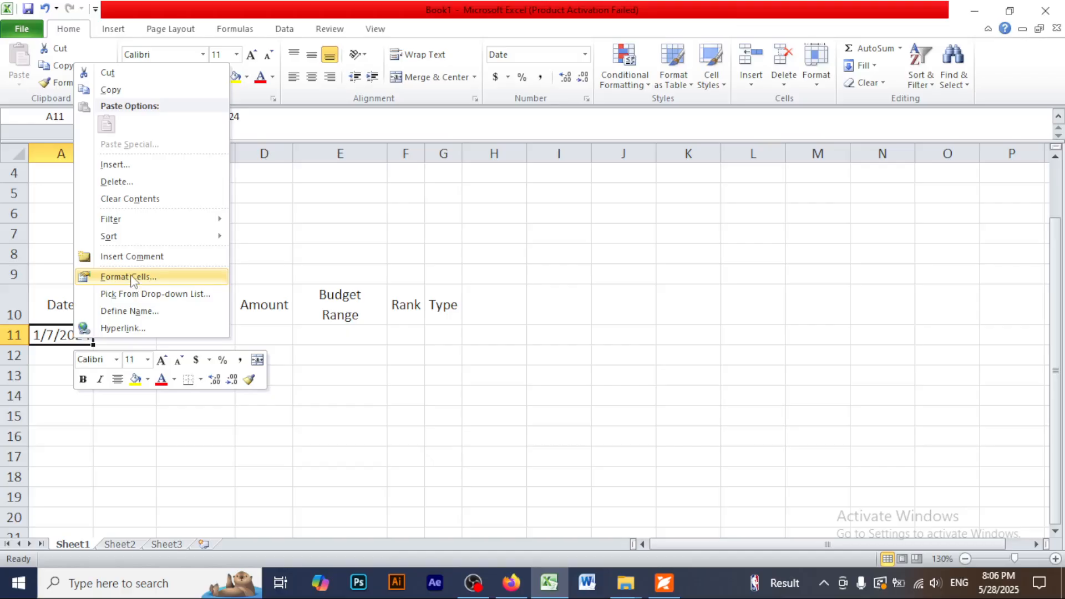
click(131, 277)
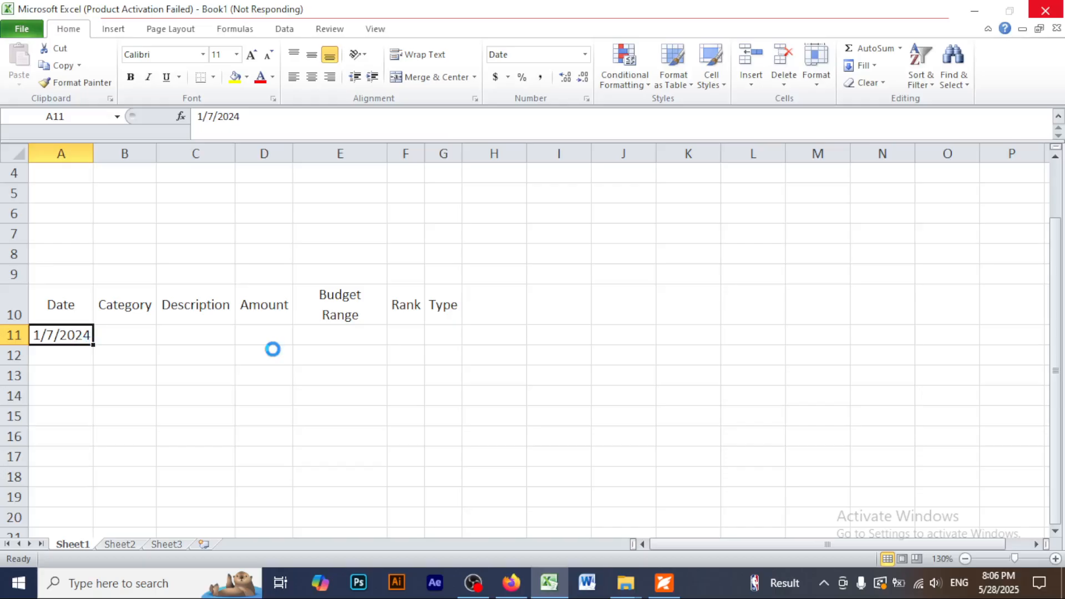
click(487, 589)
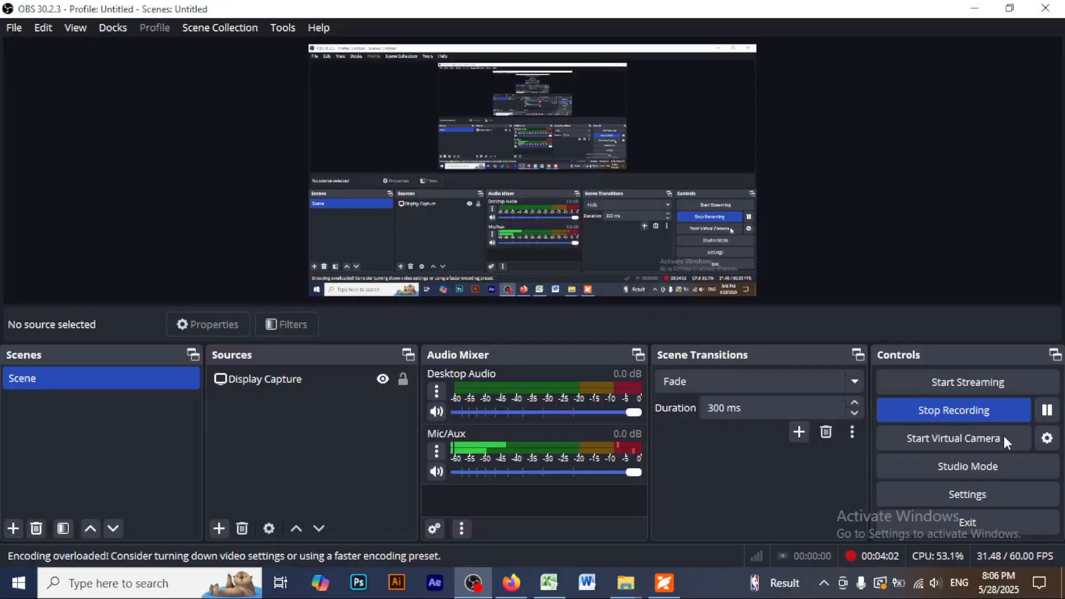
click(975, 8)
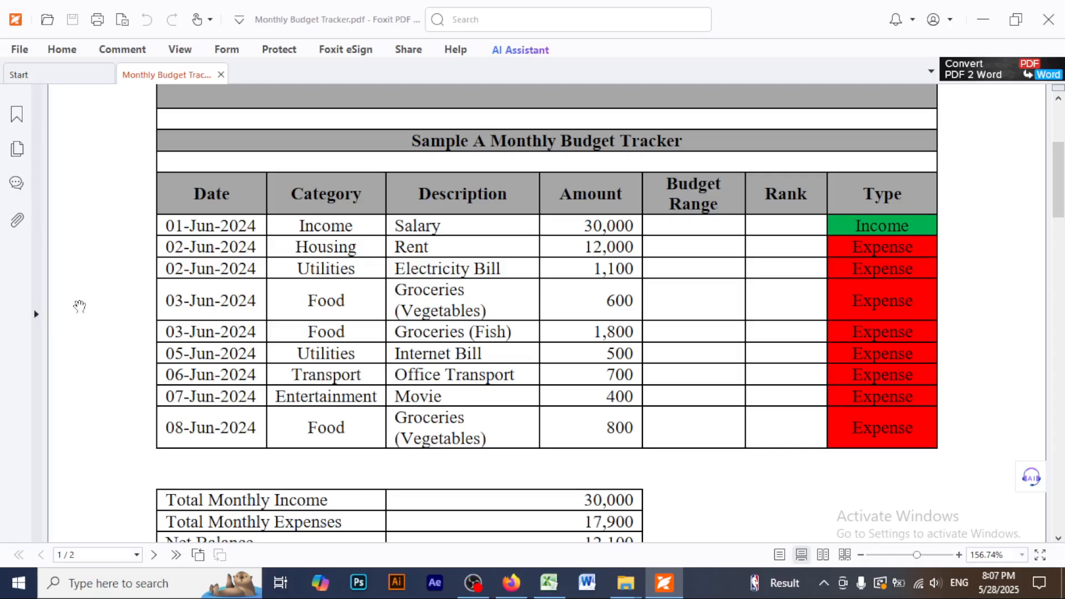
click(554, 595)
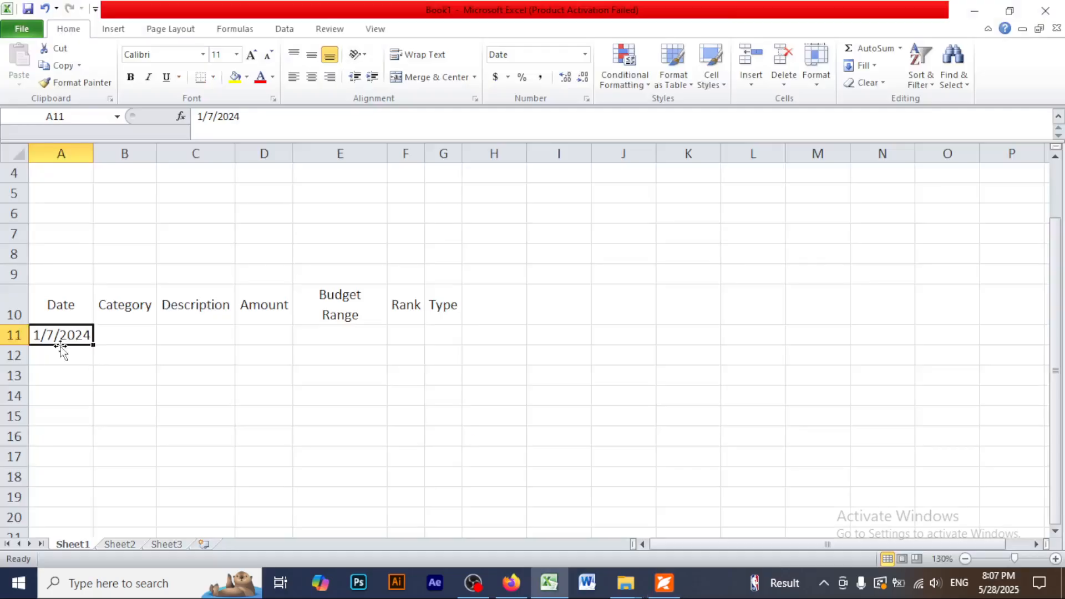
Format cell A11 with the 14-Mar-2001 date type in Format Cells
right_click(60, 344)
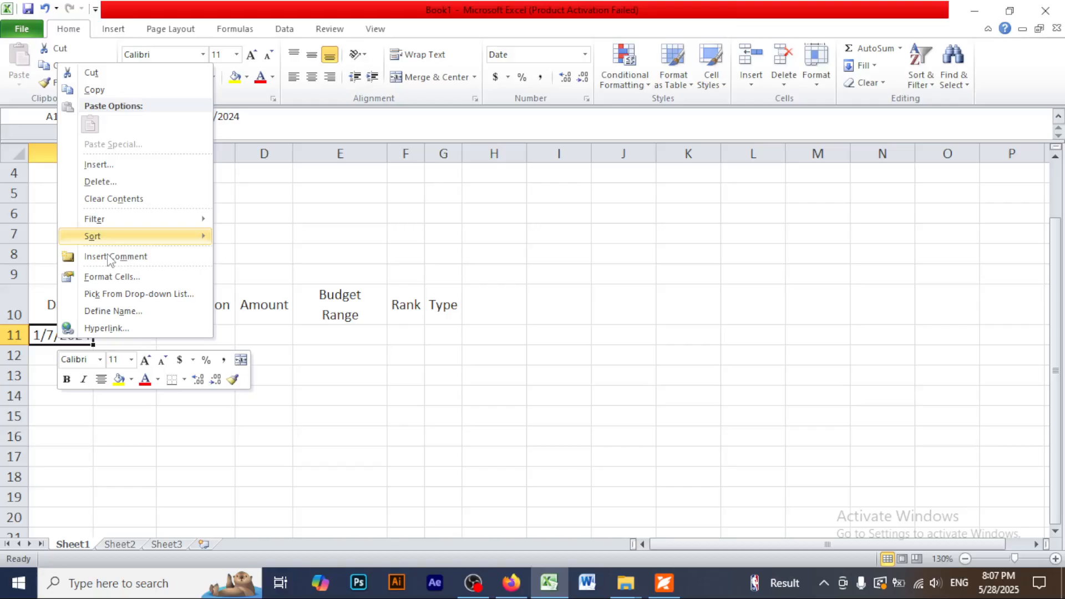
click(103, 280)
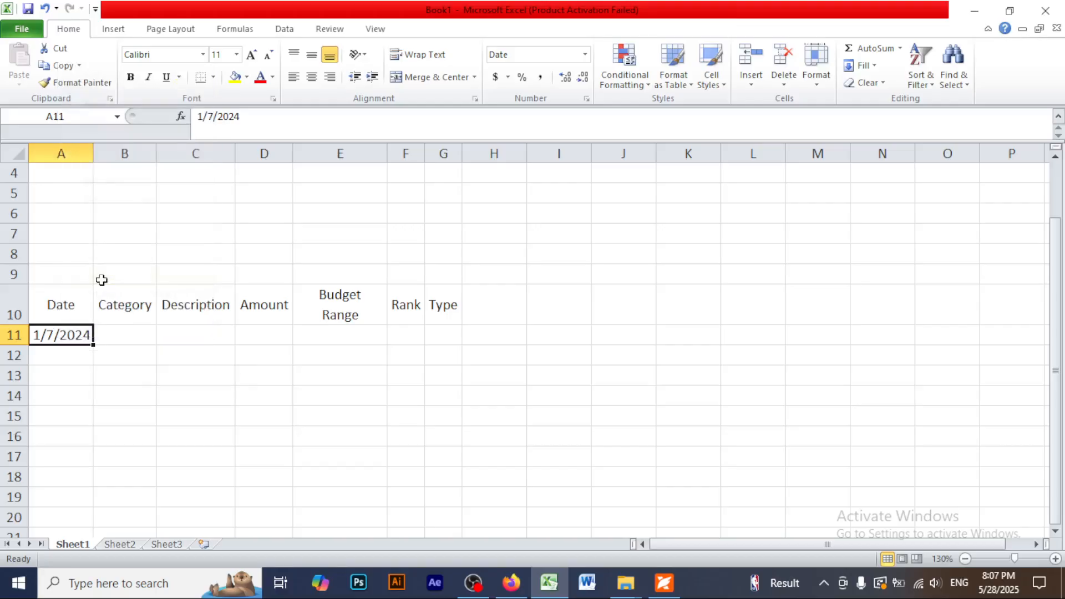
drag(248, 107, 635, 161)
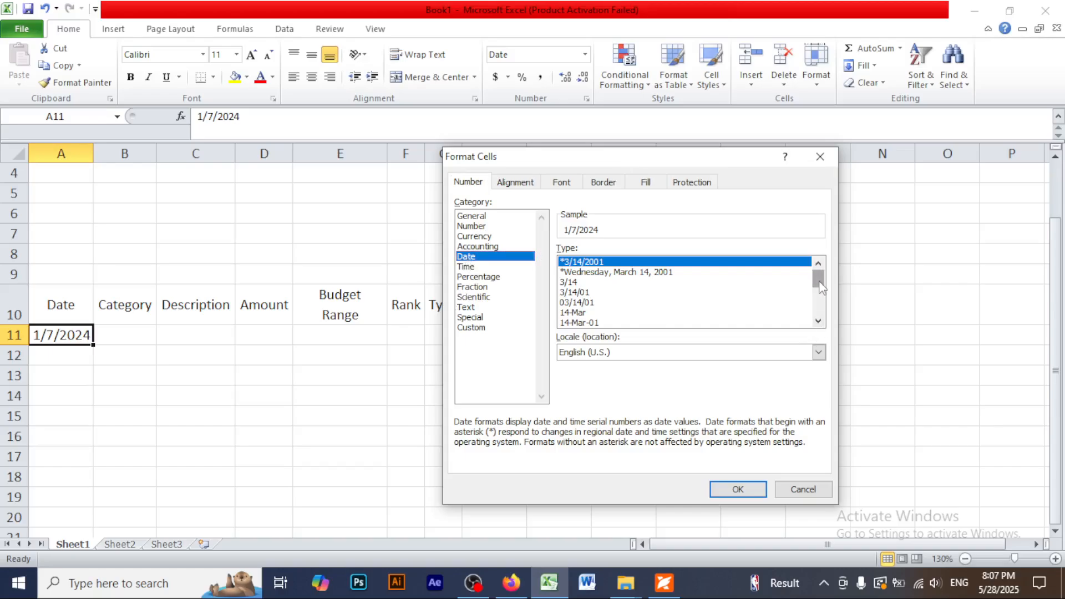
click(819, 321)
click(819, 321)
click(819, 321)
click(819, 321)
click(820, 321)
drag(820, 293, 820, 266)
click(819, 321)
click(819, 321)
click(820, 322)
click(819, 322)
click(819, 322)
click(819, 322)
click(819, 321)
click(819, 322)
click(819, 322)
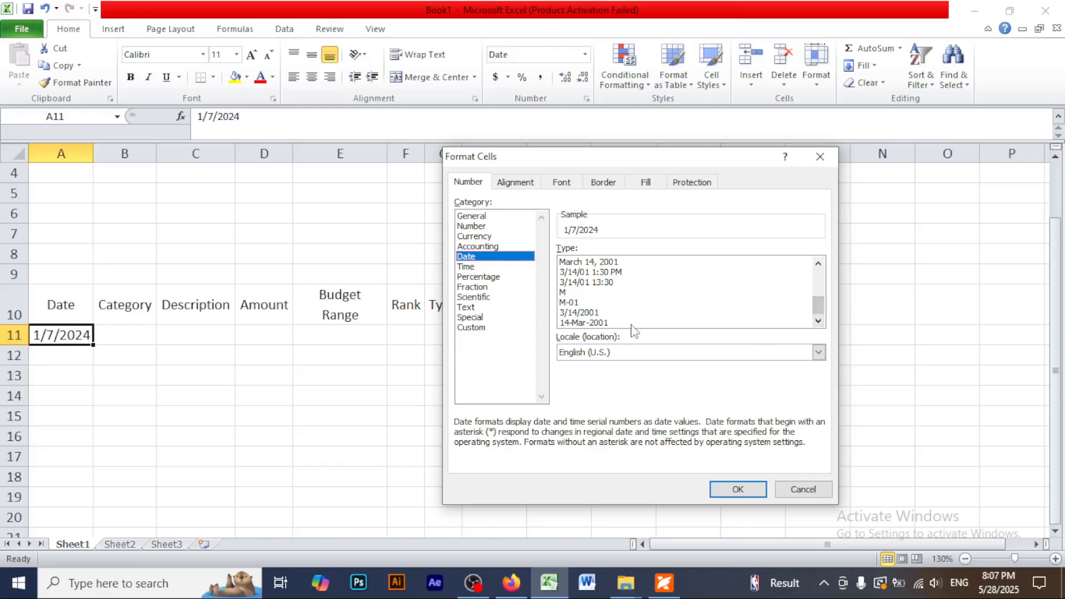
click(582, 323)
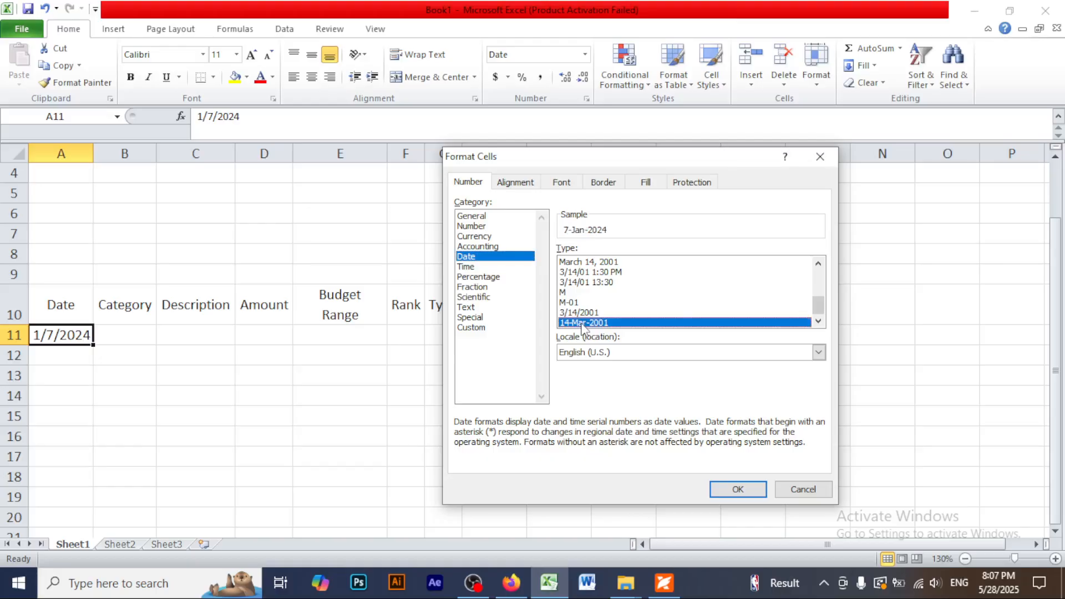
click(738, 489)
click(133, 389)
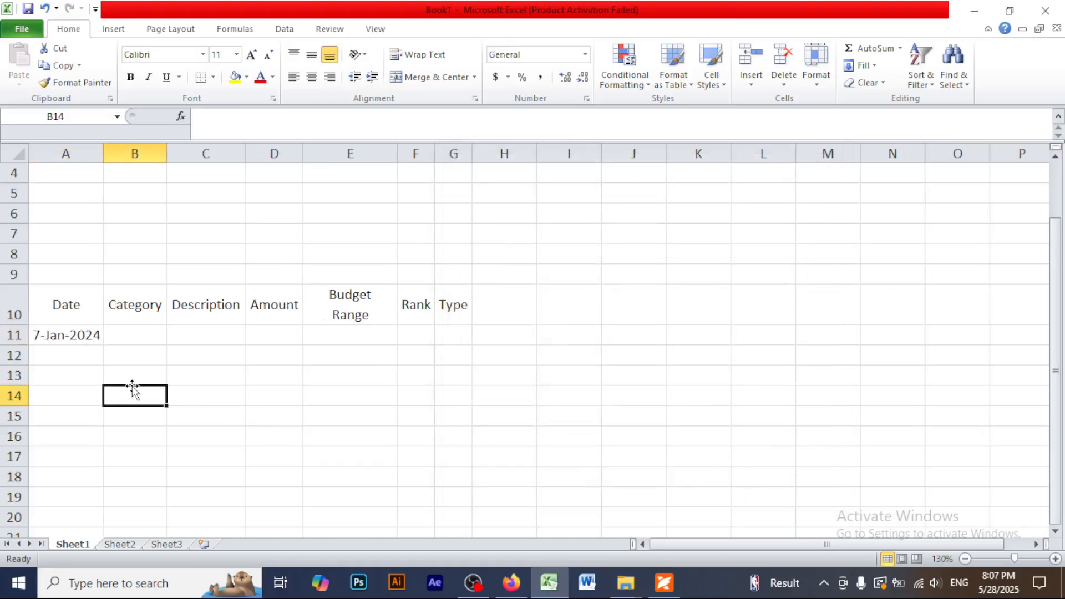
Swap the day and month in A11 so that the date is entered as 7/1/2024
double_click(50, 337)
key(Right)
key(Right)
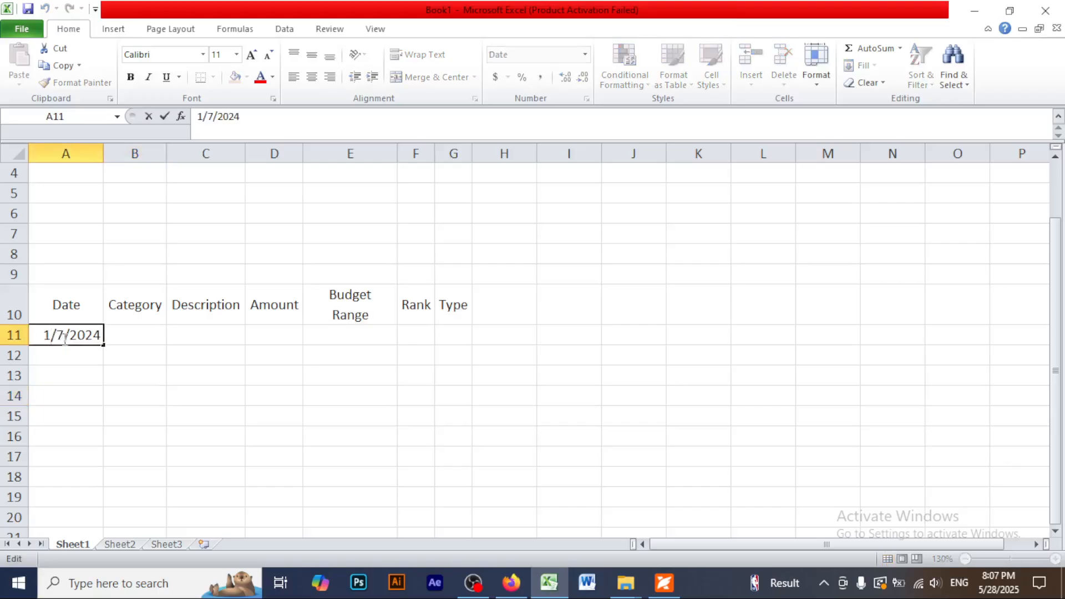
key(BackSpace)
text(1)
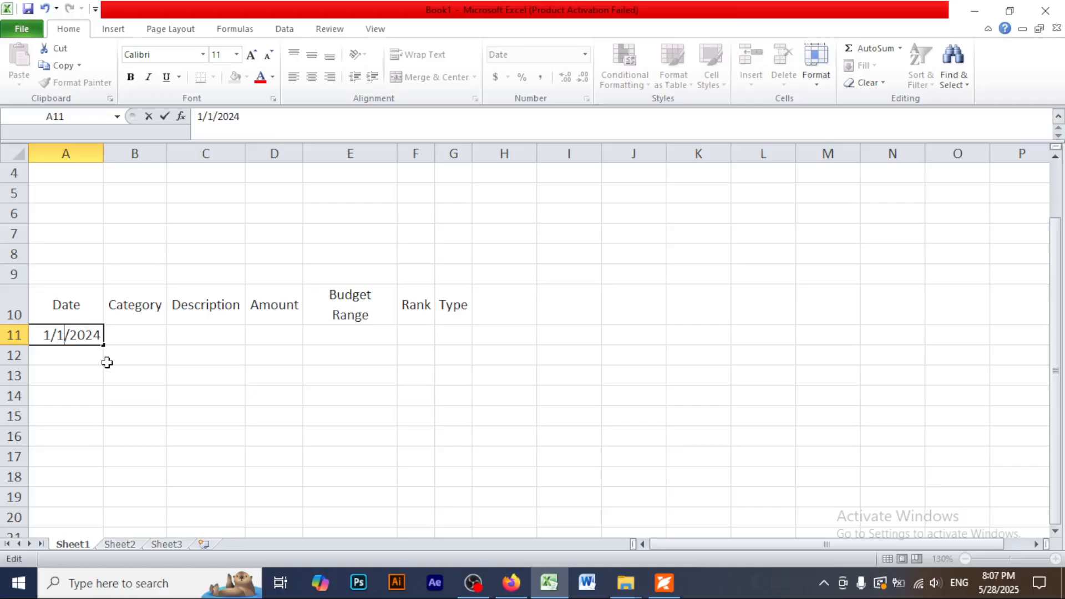
click(49, 334)
key(BackSpace)
text(7)
click(227, 394)
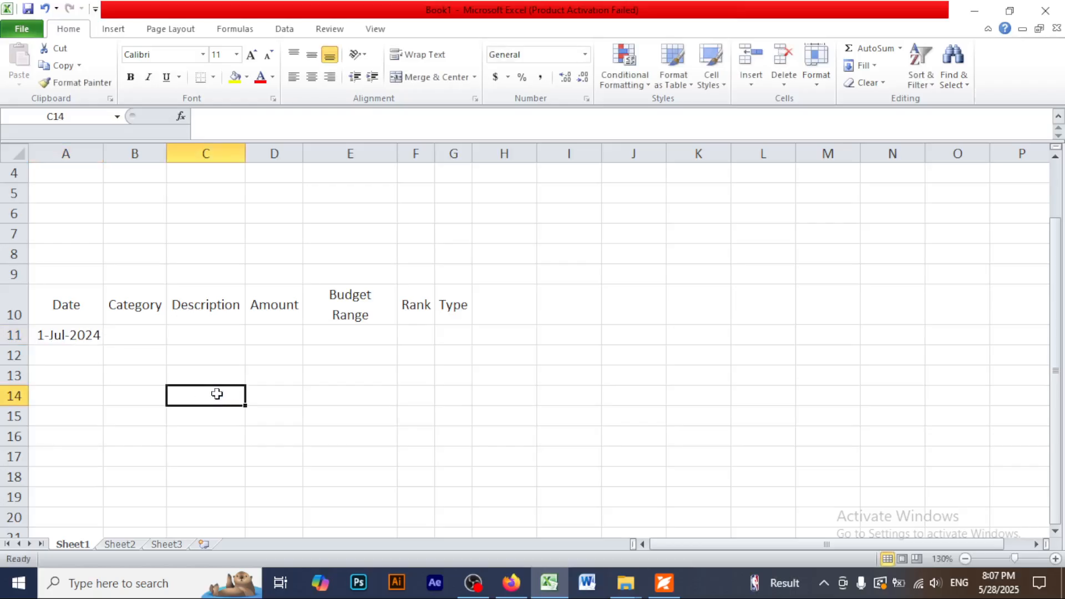
double_click(43, 335)
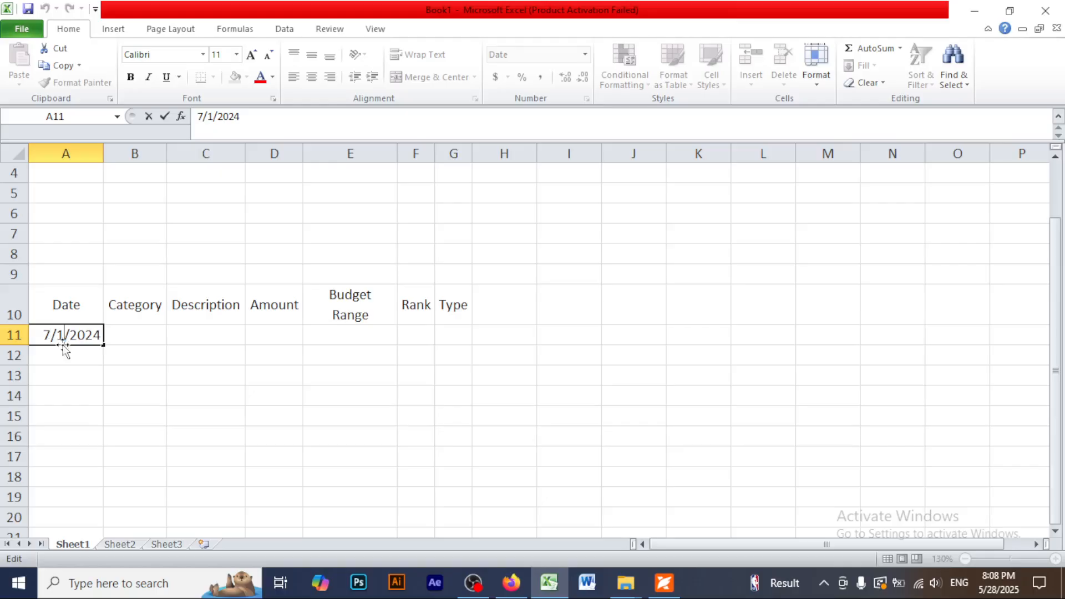
click(158, 370)
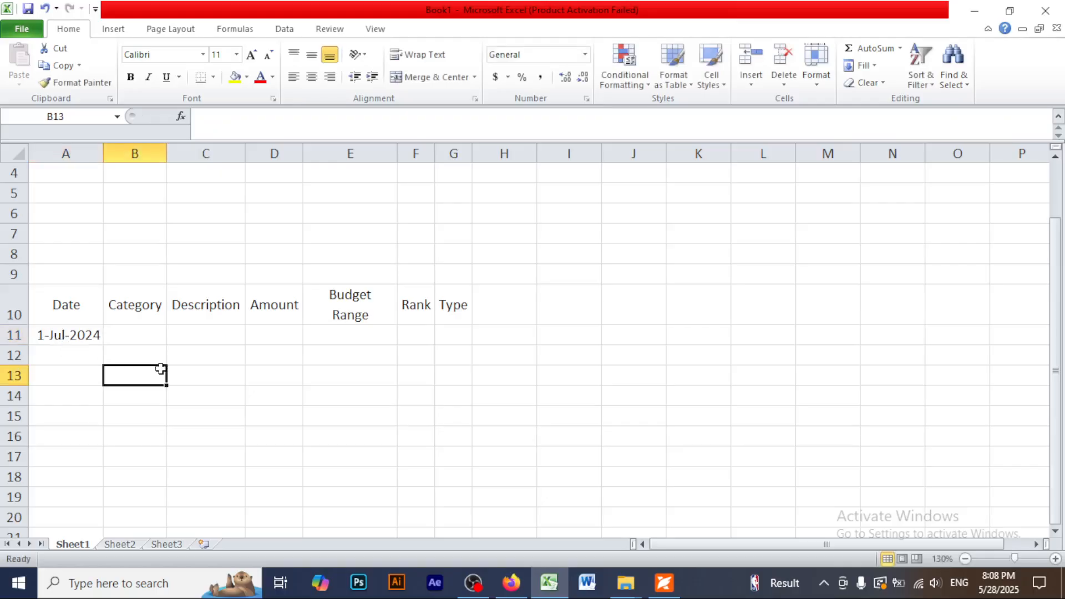
Check the Date column in the PDF and fill the date series from A11 down to A19
click(94, 339)
click(648, 583)
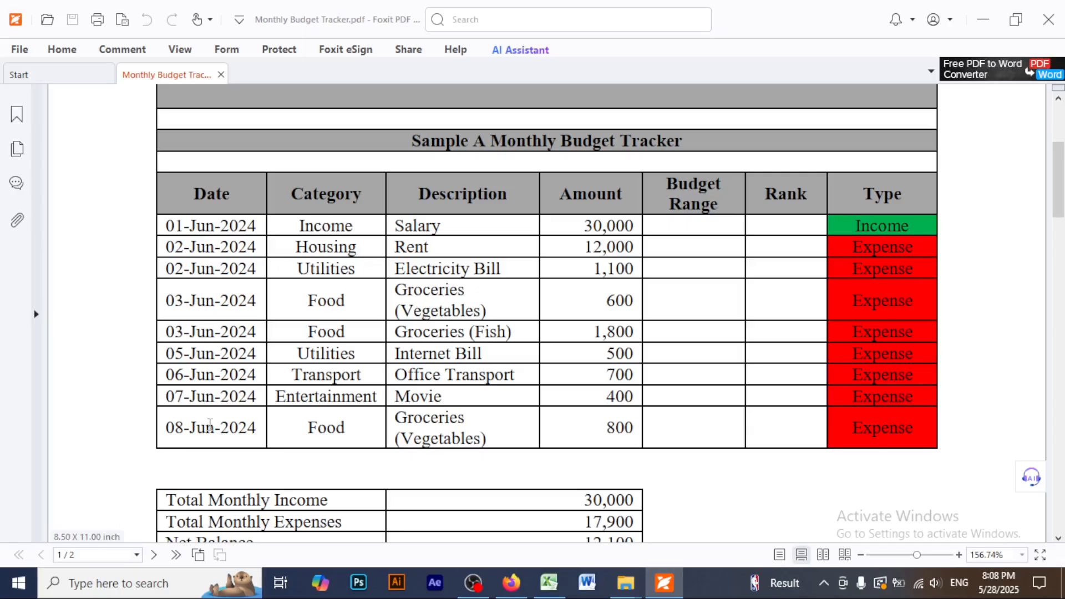
click(985, 15)
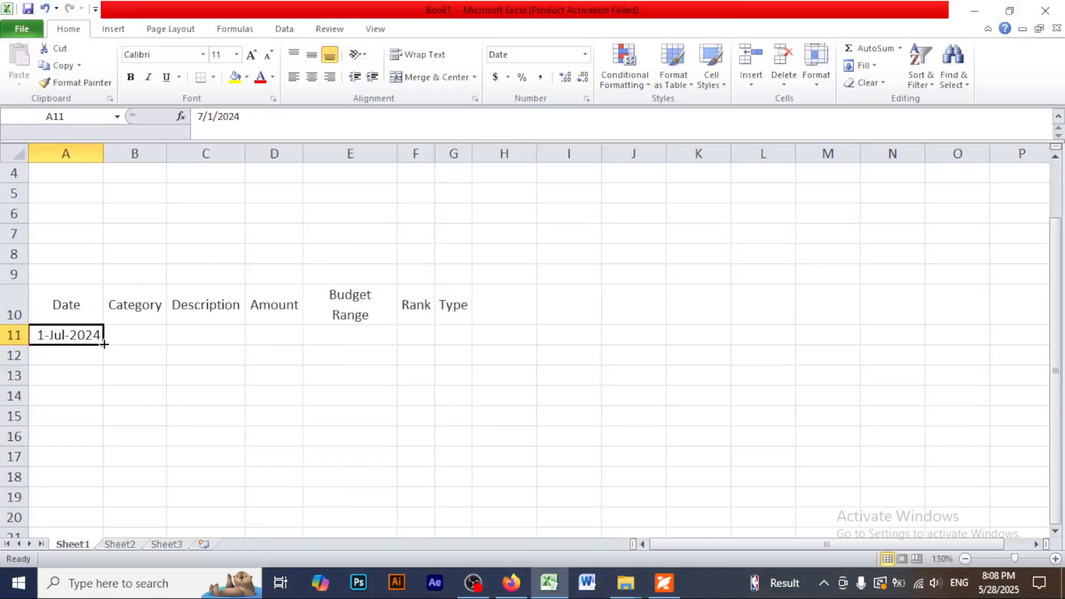
drag(105, 345, 106, 517)
click(255, 438)
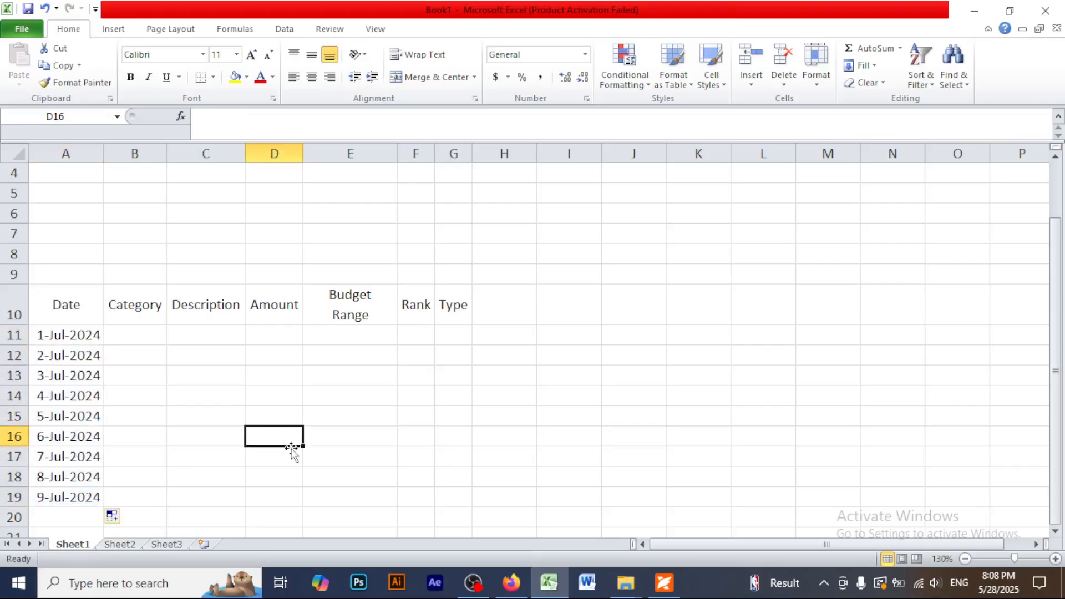
Check the third date in the PDF's Date column and change the date in A13 to 7/2/2024 in the worksheet
scroll(291, 448, down, 1)
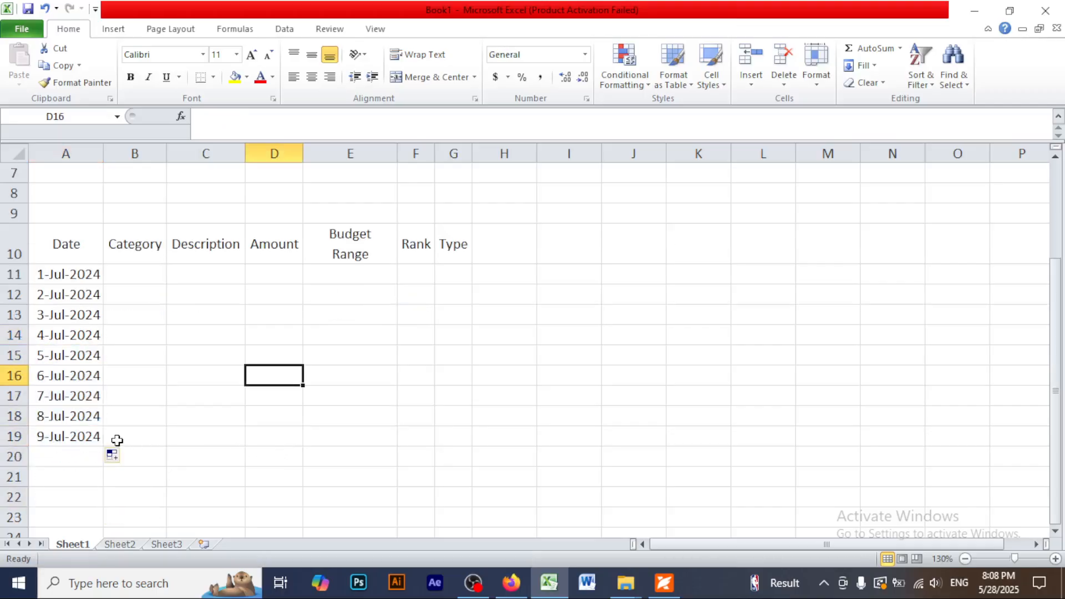
click(663, 582)
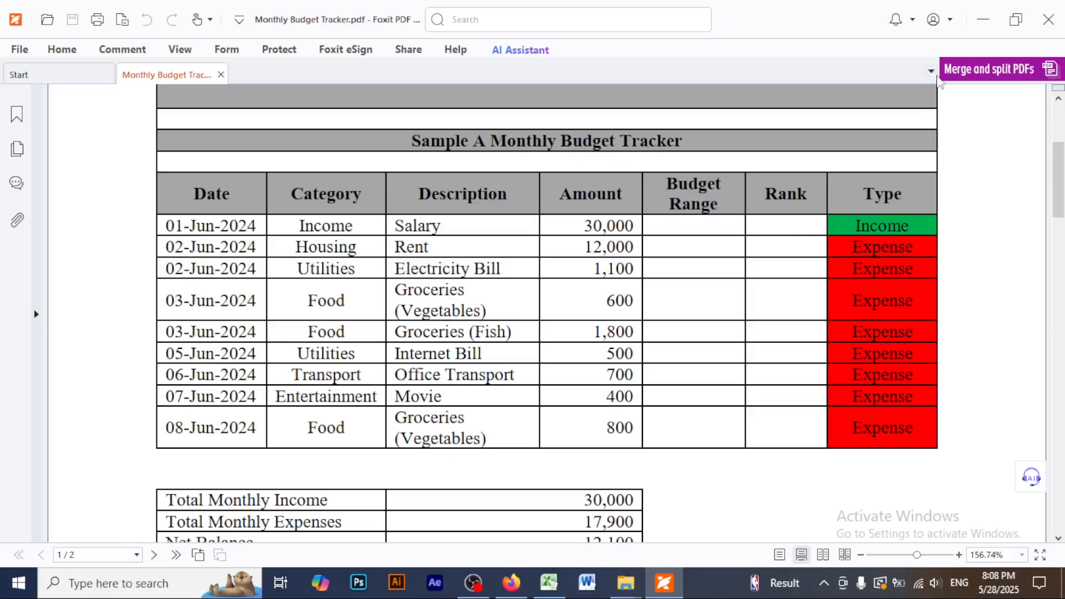
click(549, 583)
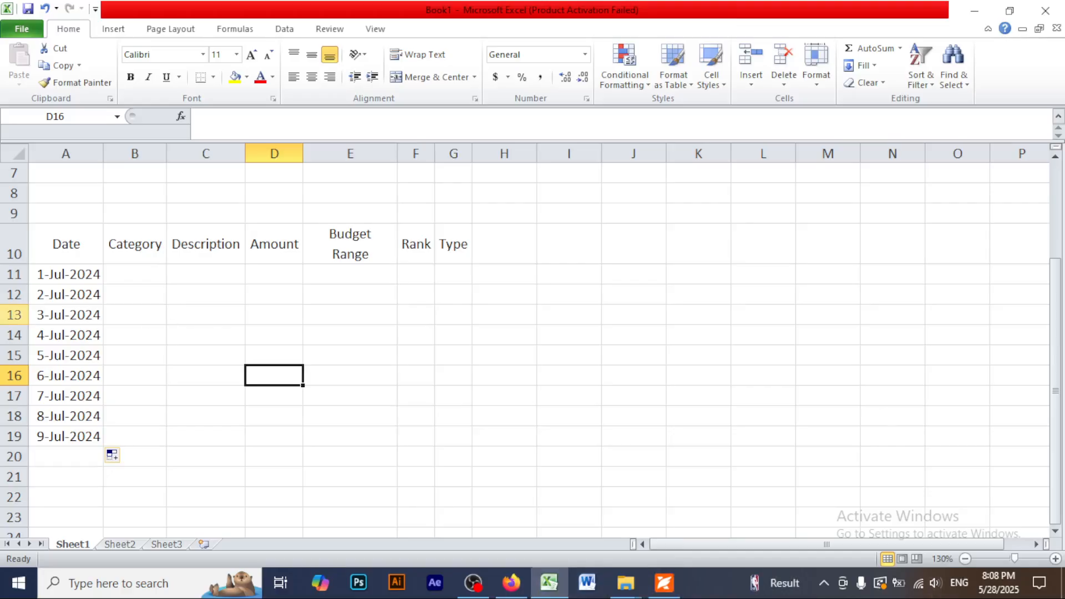
double_click(57, 314)
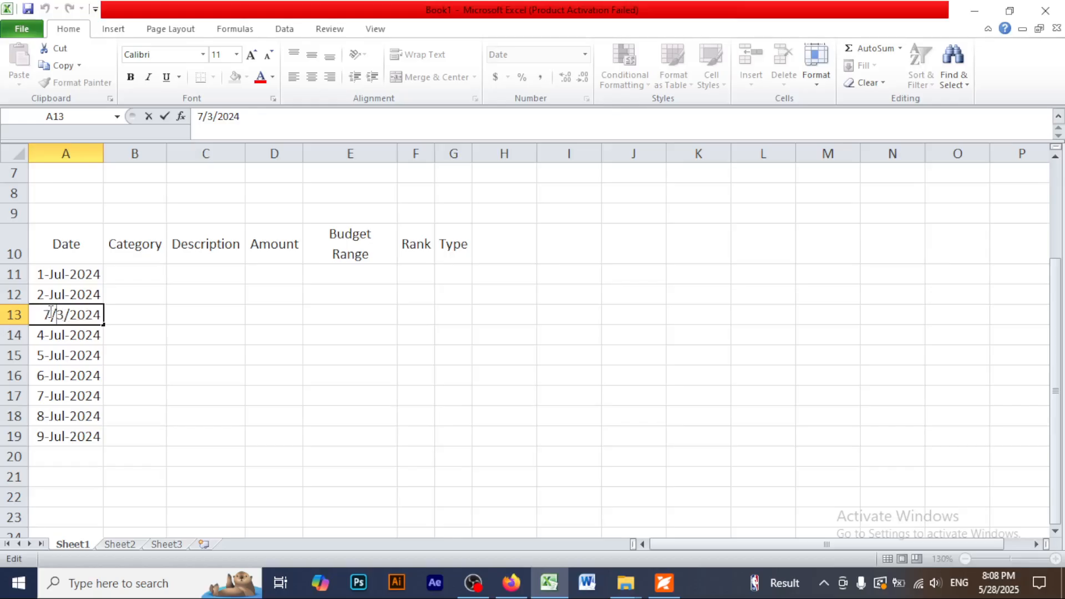
key(BackSpace)
text(2)
click(323, 387)
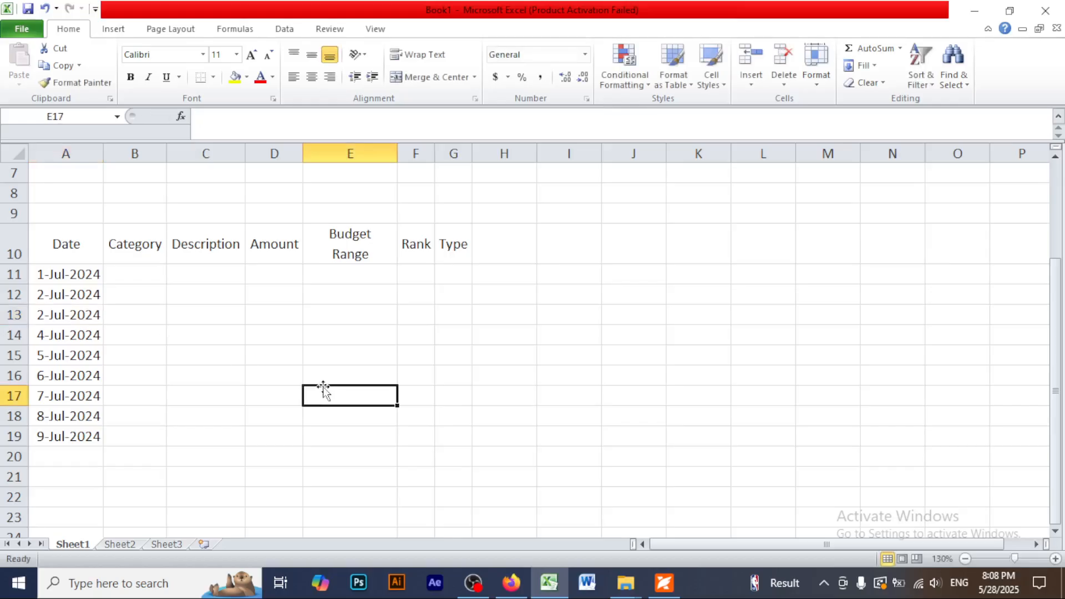
Change the date in A14 to 7/3/2024
double_click(57, 336)
click(65, 333)
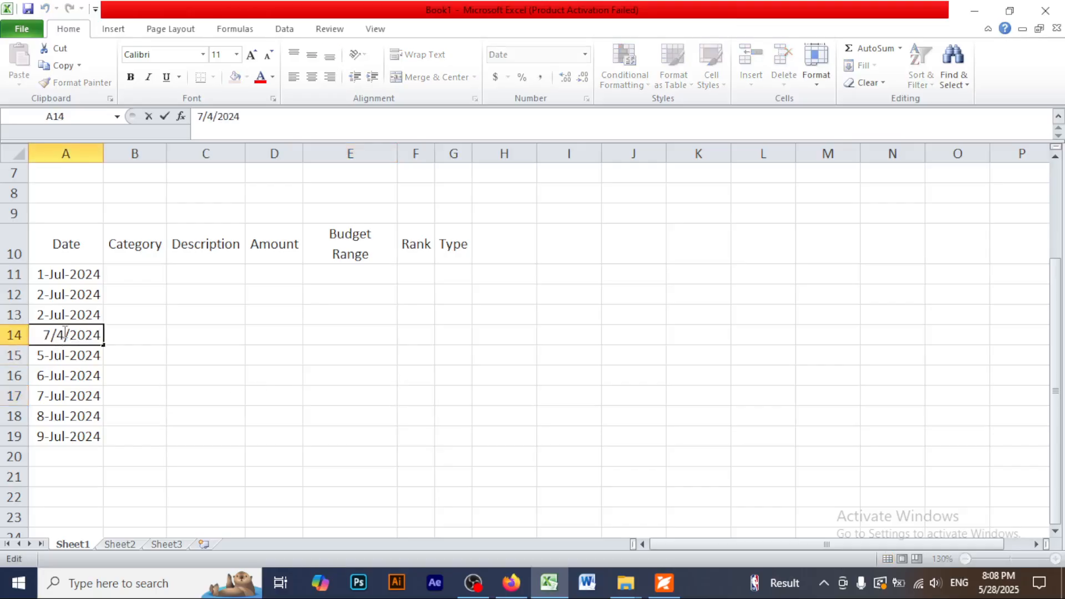
key(BackSpace)
text(3)
click(317, 356)
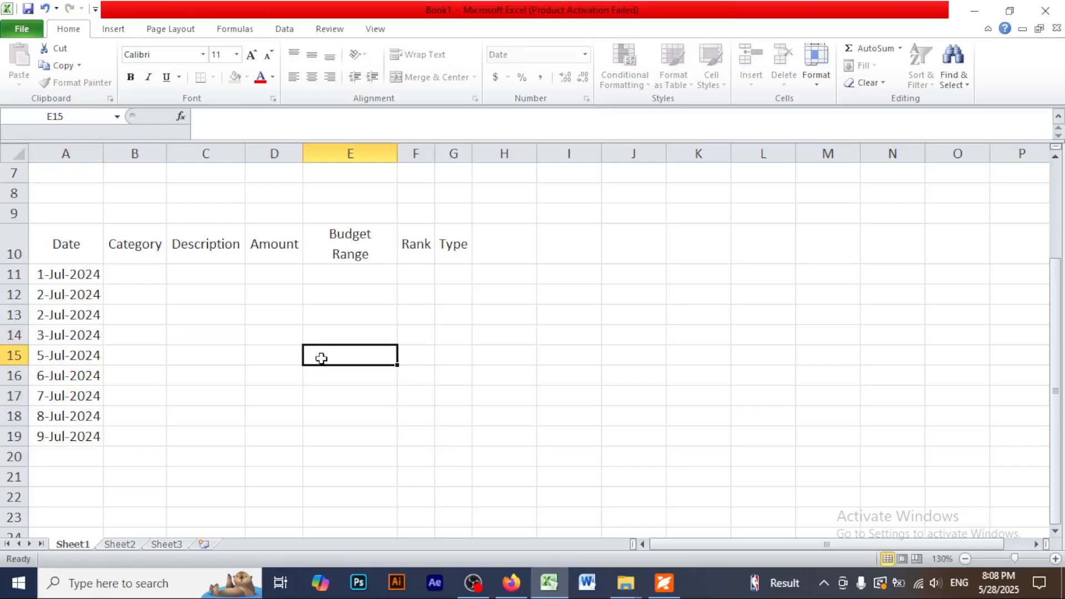
Check the fifth date in the PDF's Date column and change the date in A15 to 7/3/2024
click(664, 589)
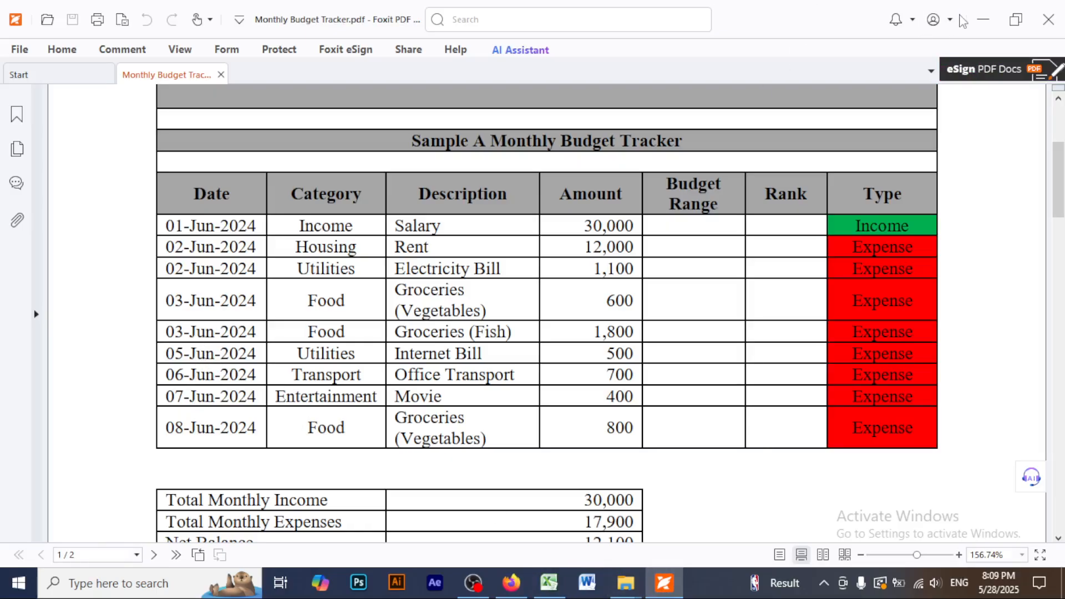
click(984, 20)
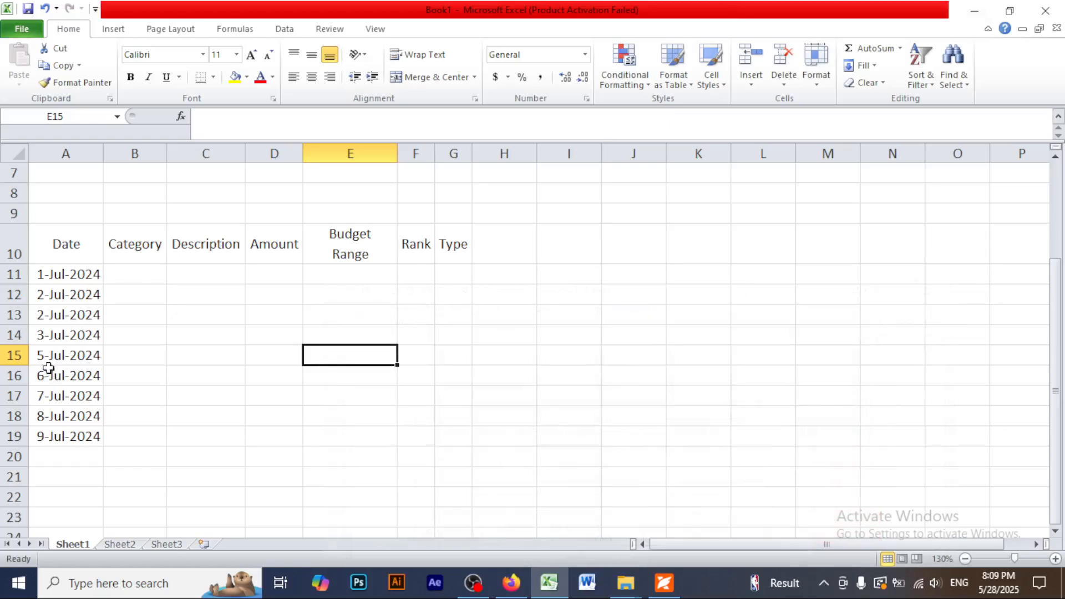
double_click(51, 358)
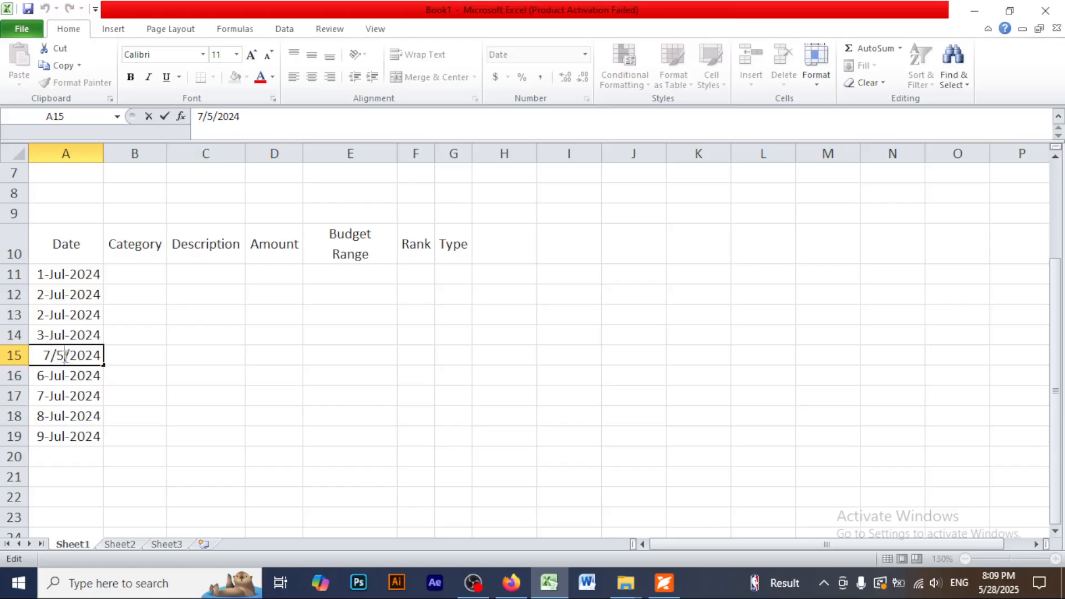
key(BackSpace)
text(3)
click(269, 391)
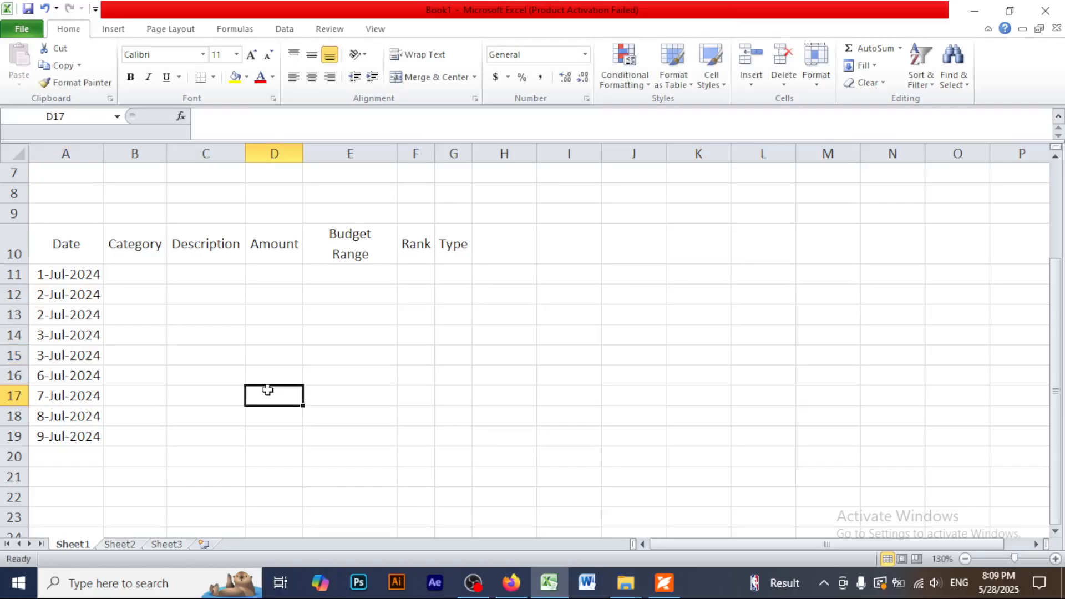
Compare the remaining dates with the PDF's Date column and change the date in A16 to 7/5/2024
click(664, 582)
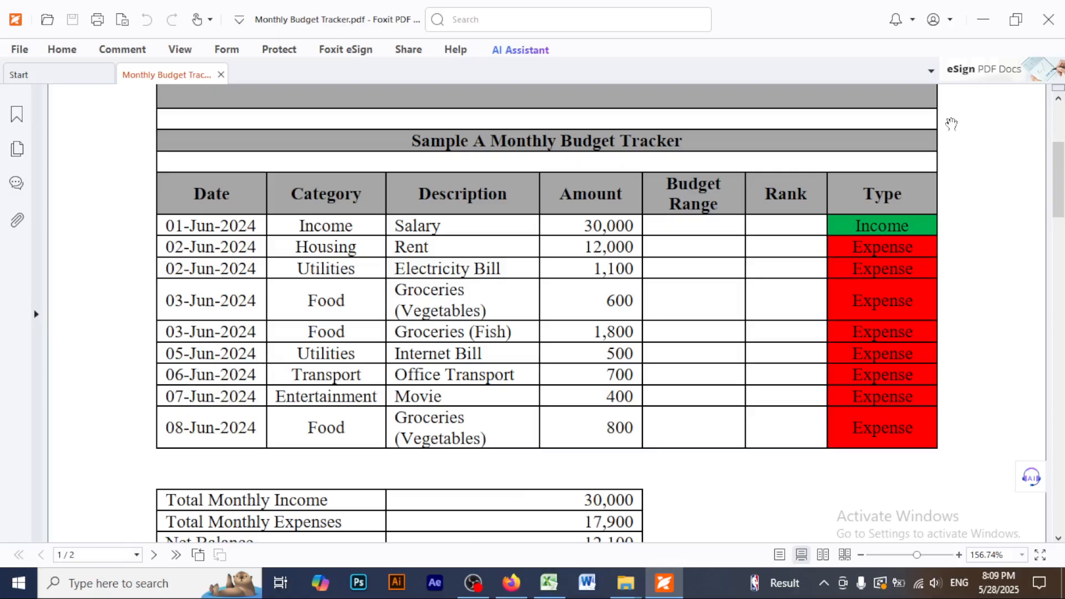
click(984, 20)
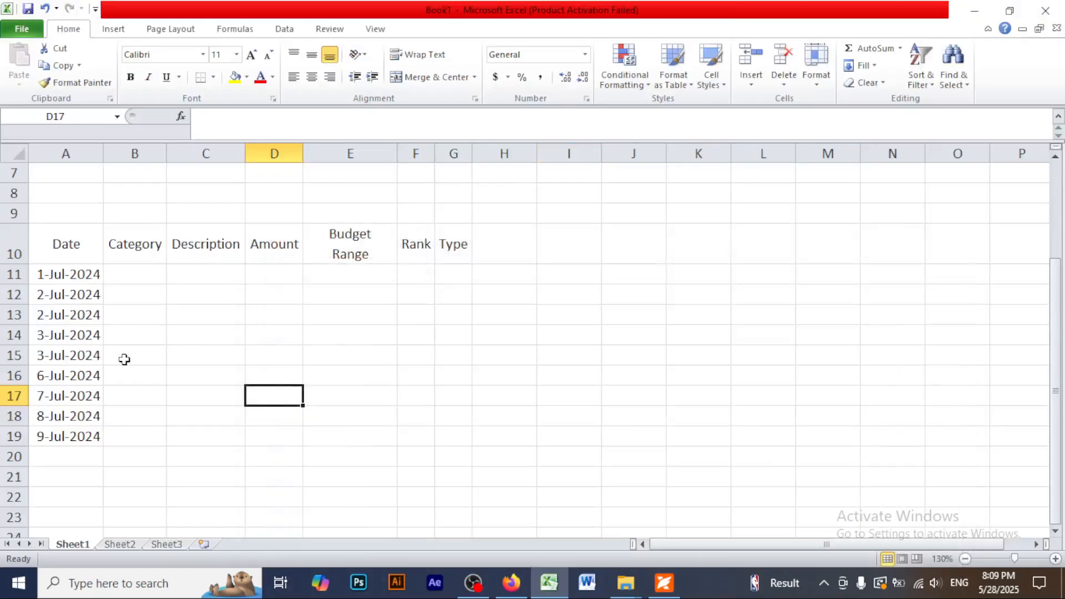
double_click(71, 377)
key(BackSpace)
text(5)
click(235, 394)
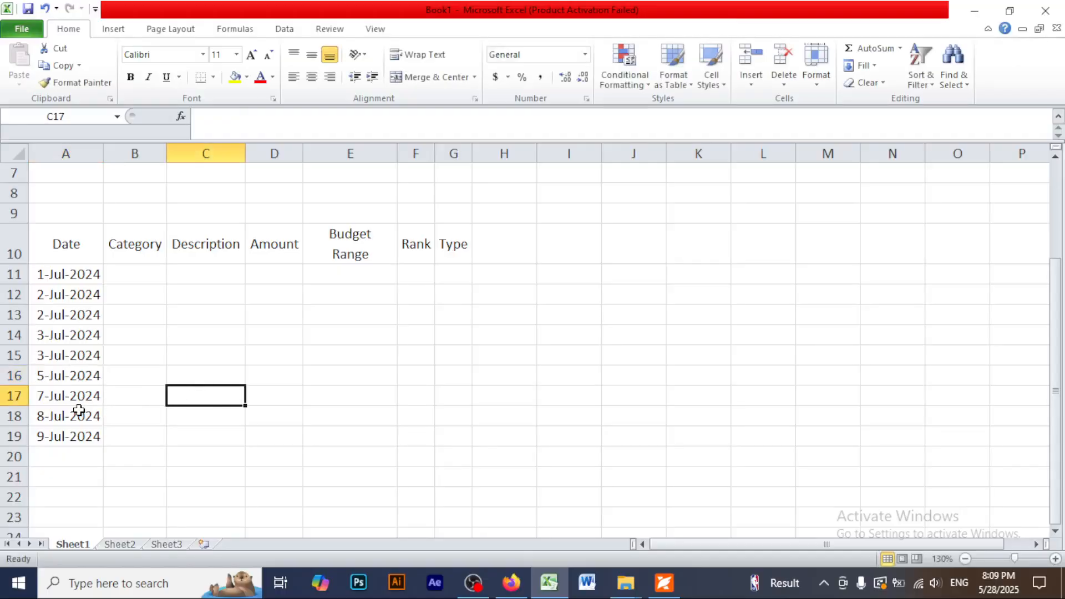
Change the dates in A17, A18 and A19 to 7/6/2024, 7/7/2024 and 7/8/2024
double_click(65, 397)
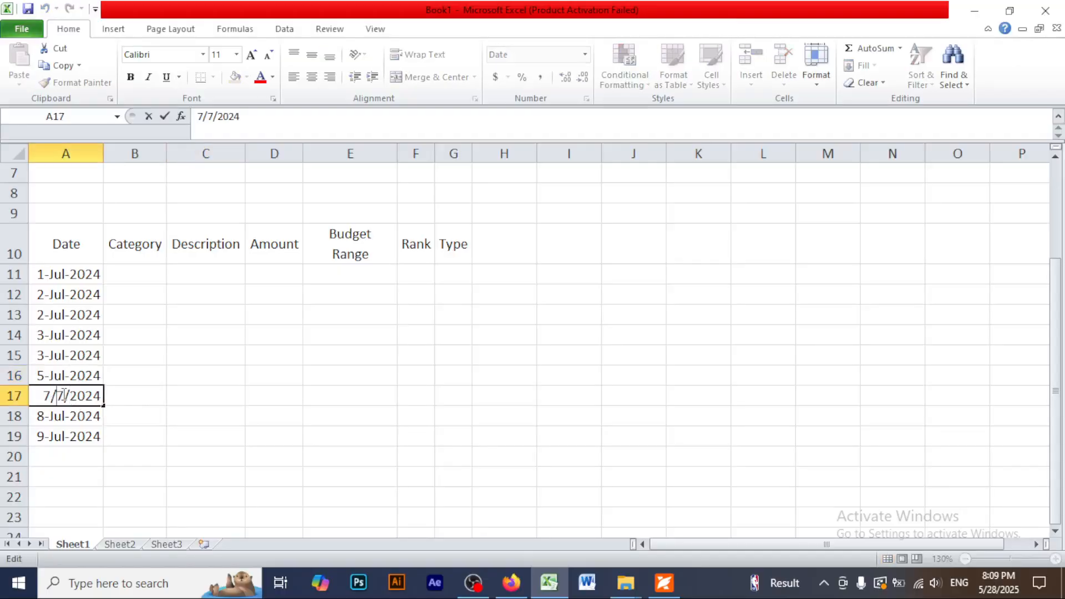
key(BackSpace)
text(6)
click(233, 380)
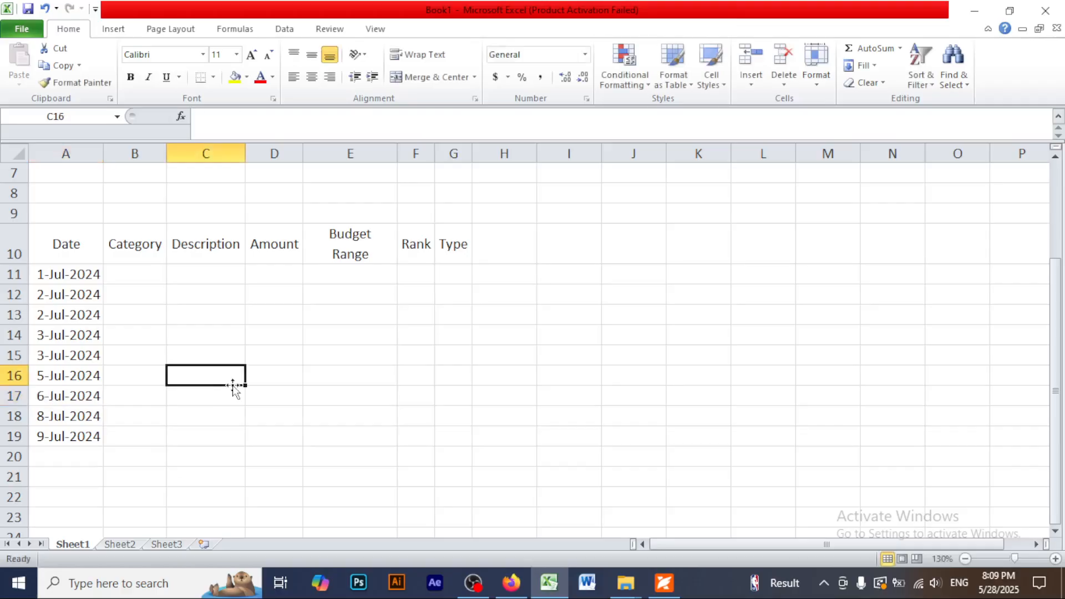
double_click(62, 416)
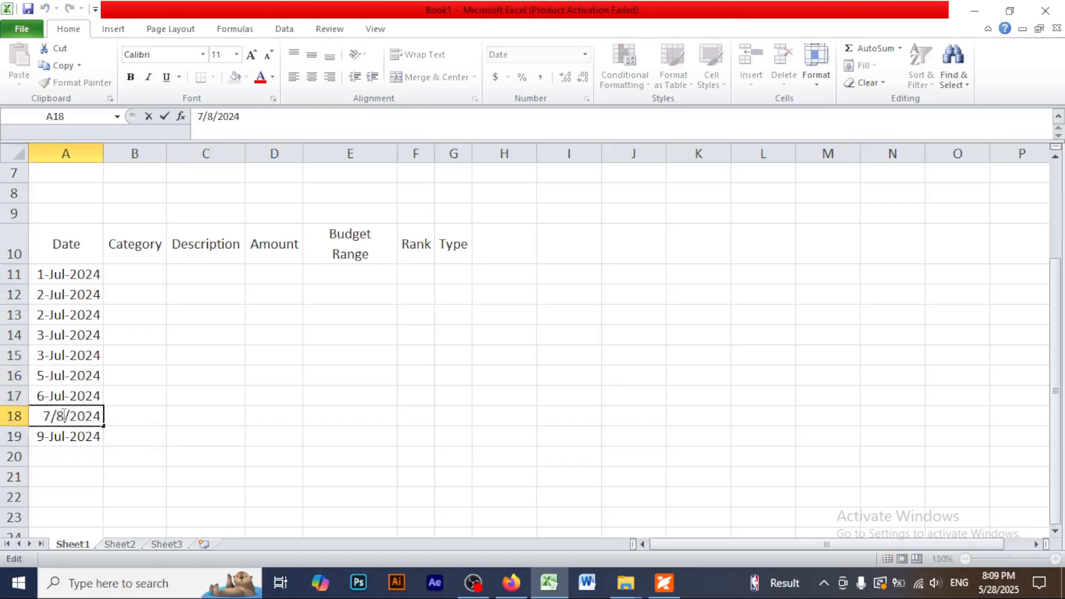
key(BackSpace)
text(7)
click(240, 437)
double_click(75, 443)
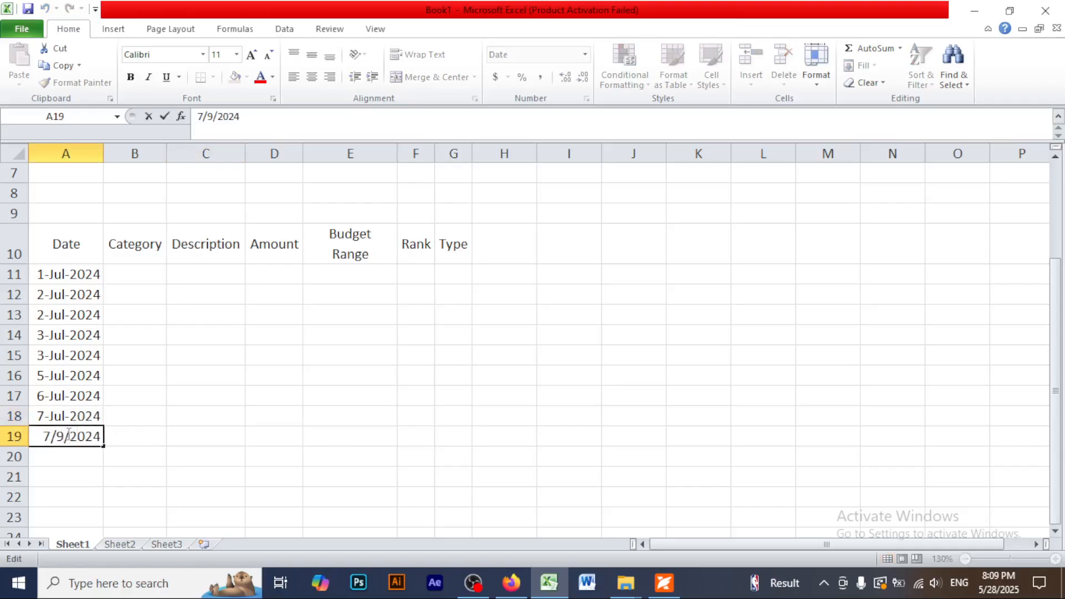
key(BackSpace)
text(8)
click(261, 441)
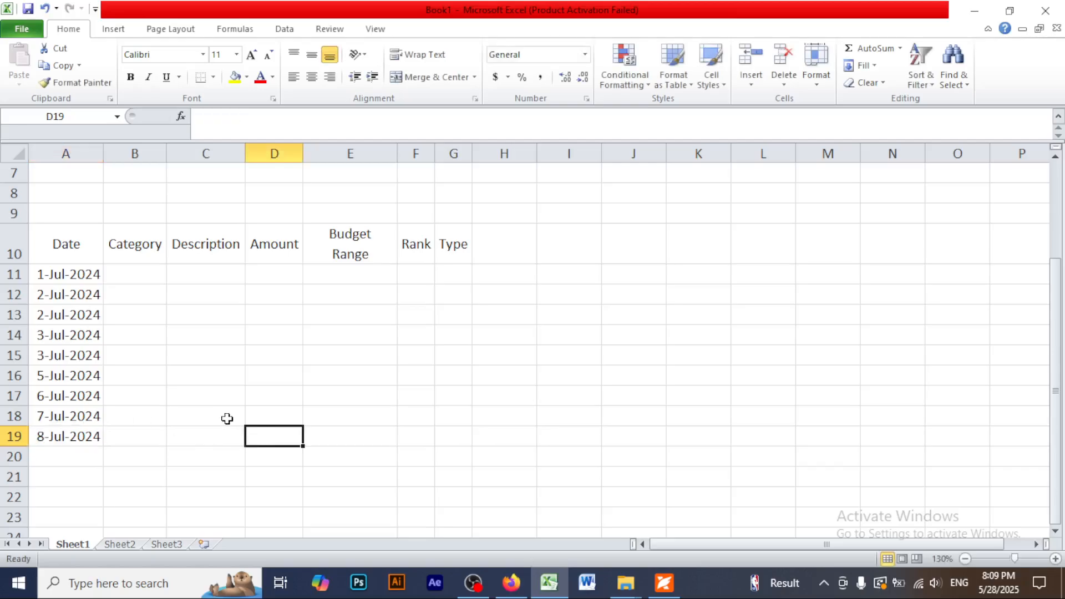
Apply All Borders to the budget table range A10:G19
drag(64, 241, 456, 422)
click(549, 415)
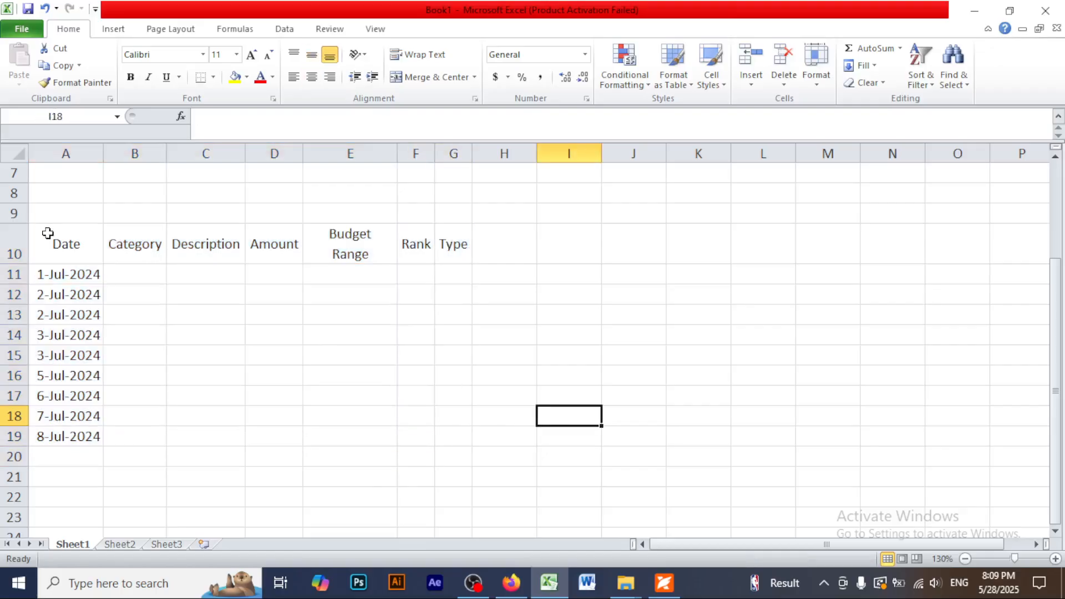
drag(49, 240, 460, 440)
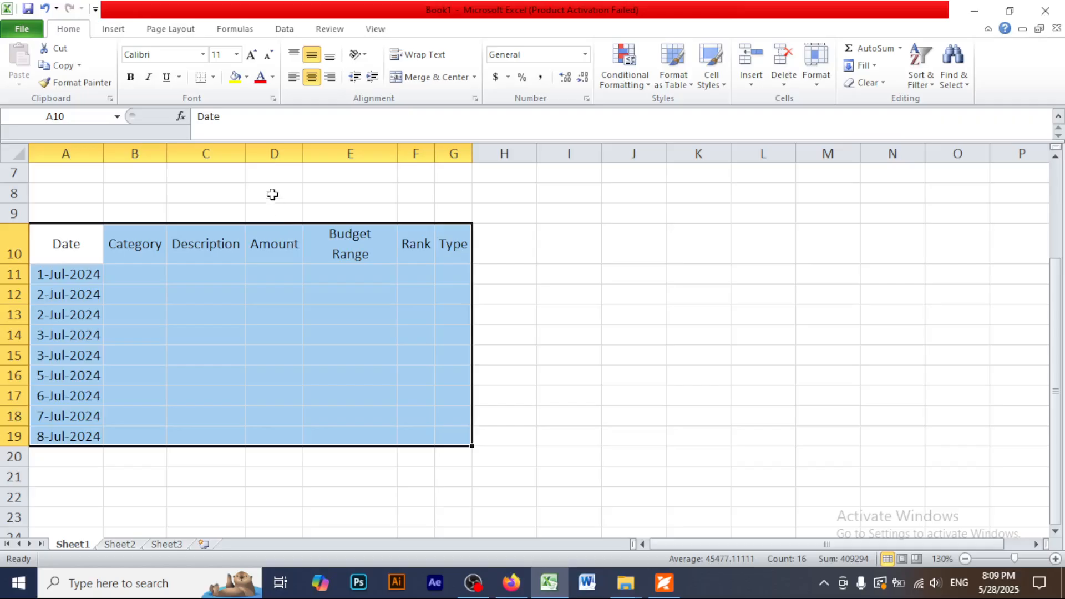
click(214, 78)
click(214, 78)
click(213, 78)
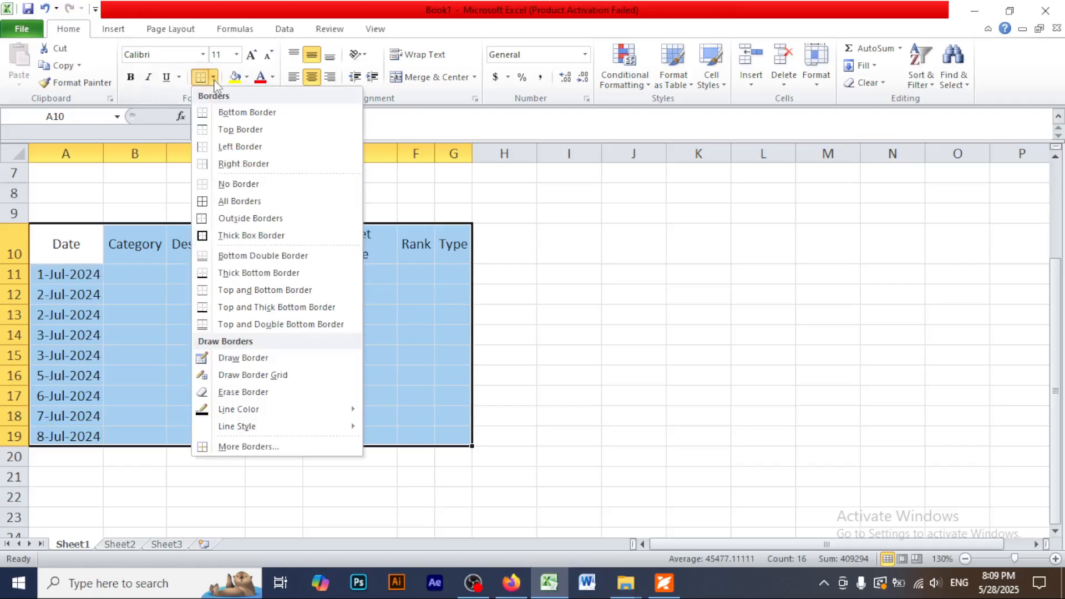
click(228, 207)
click(635, 367)
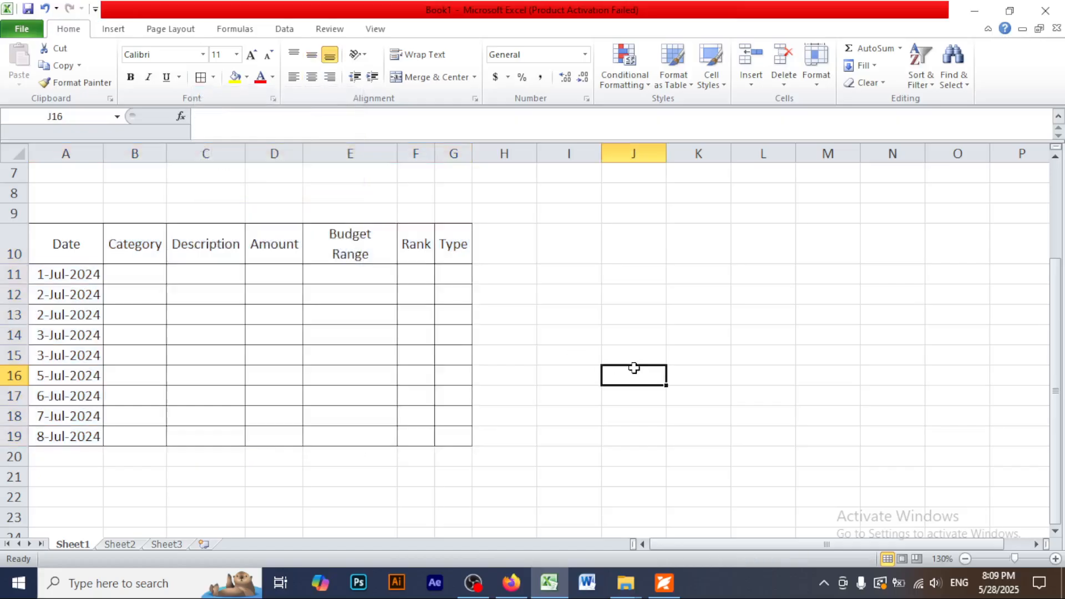
ctrl+scroll(632, 370, up, 1)
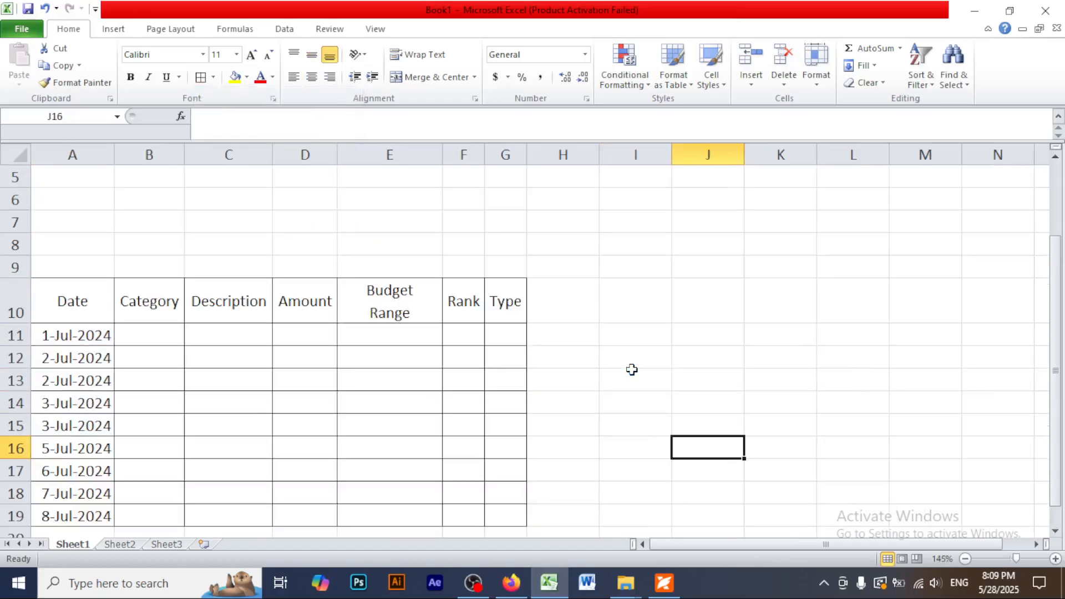
scroll(632, 370, down, 2)
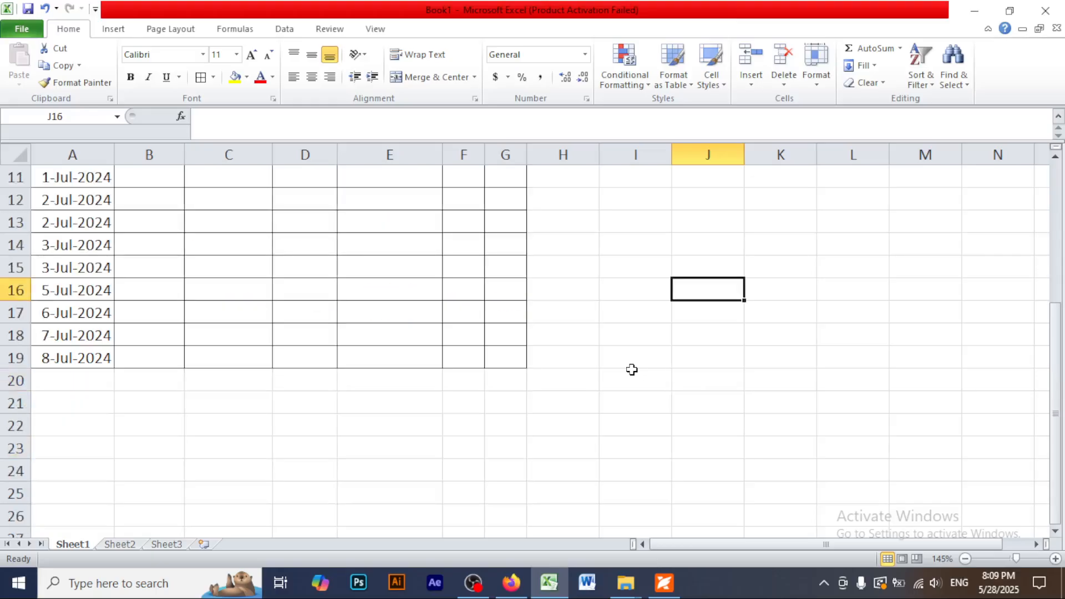
scroll(632, 369, up, 4)
ctrl+scroll(632, 370, down, 2)
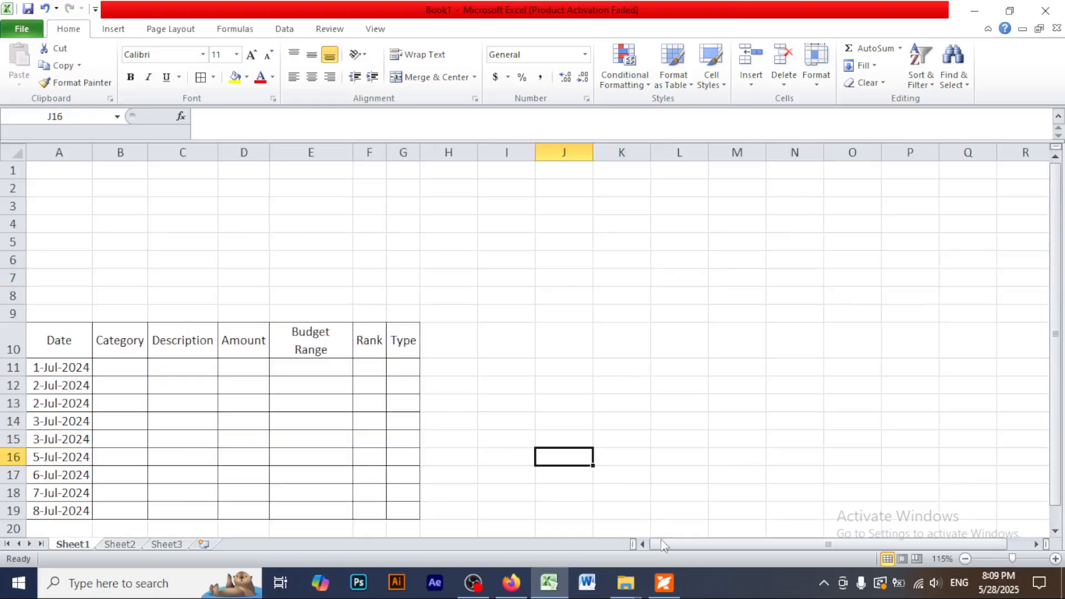
scroll(540, 478, down, 1)
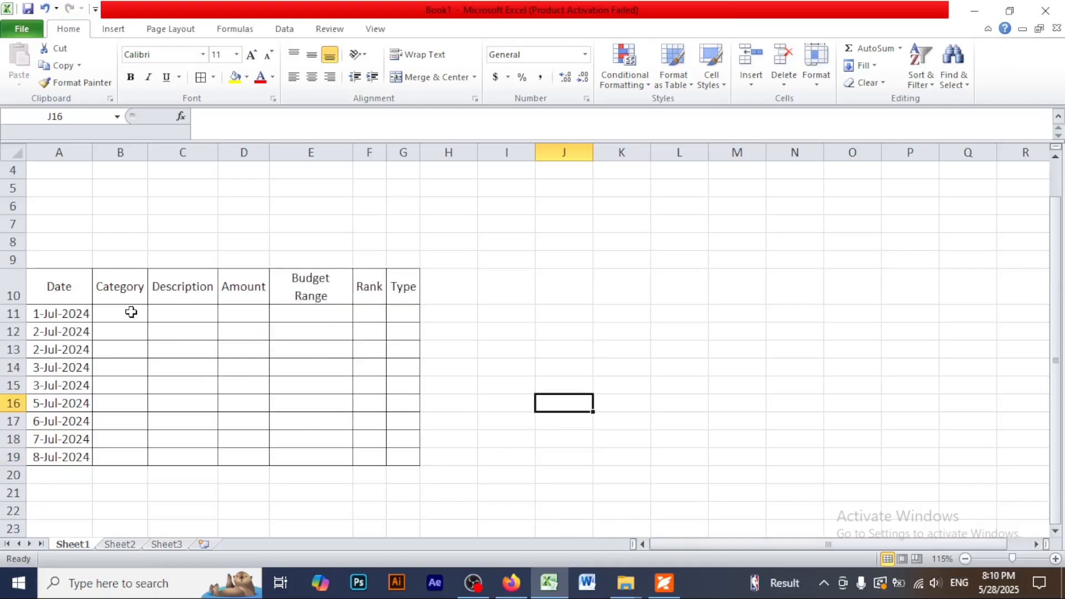
Switch to the PDF and review the job conditions, focusing on the date format required for the Date column
click(664, 582)
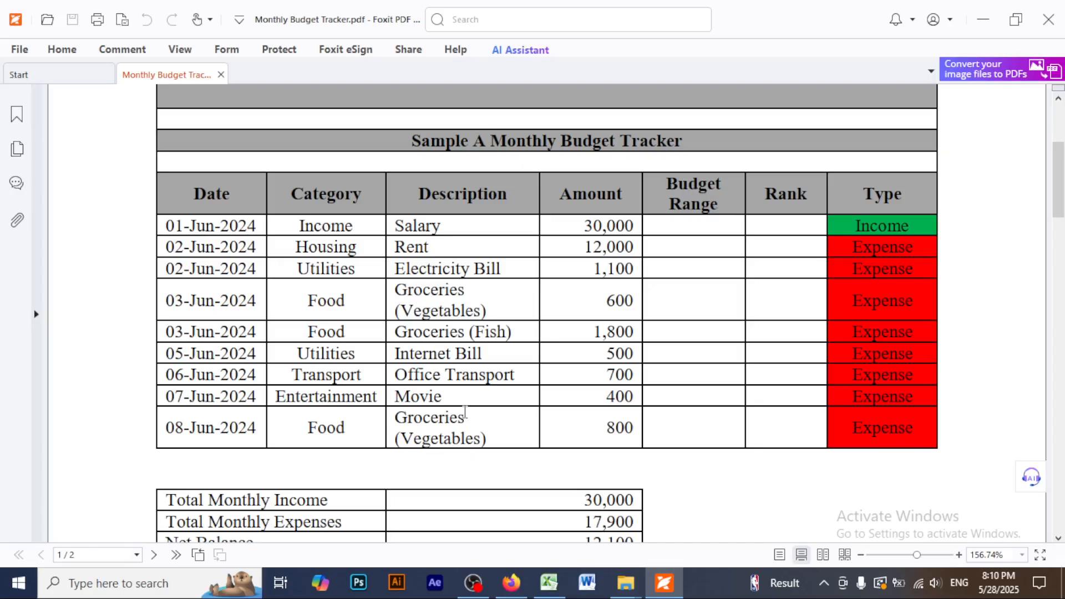
scroll(368, 427, down, 1)
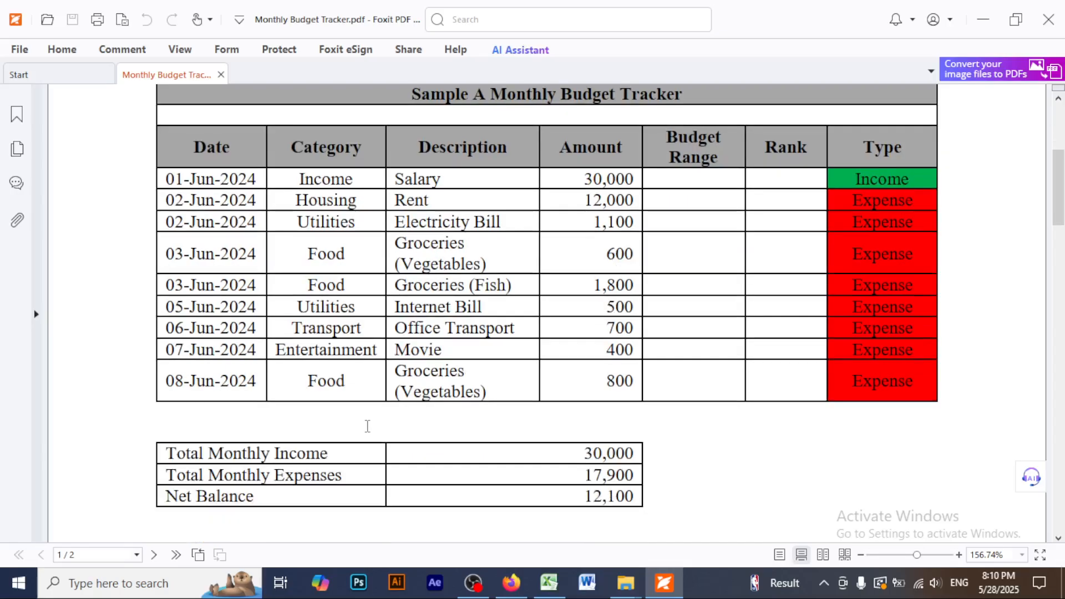
scroll(367, 426, down, 20)
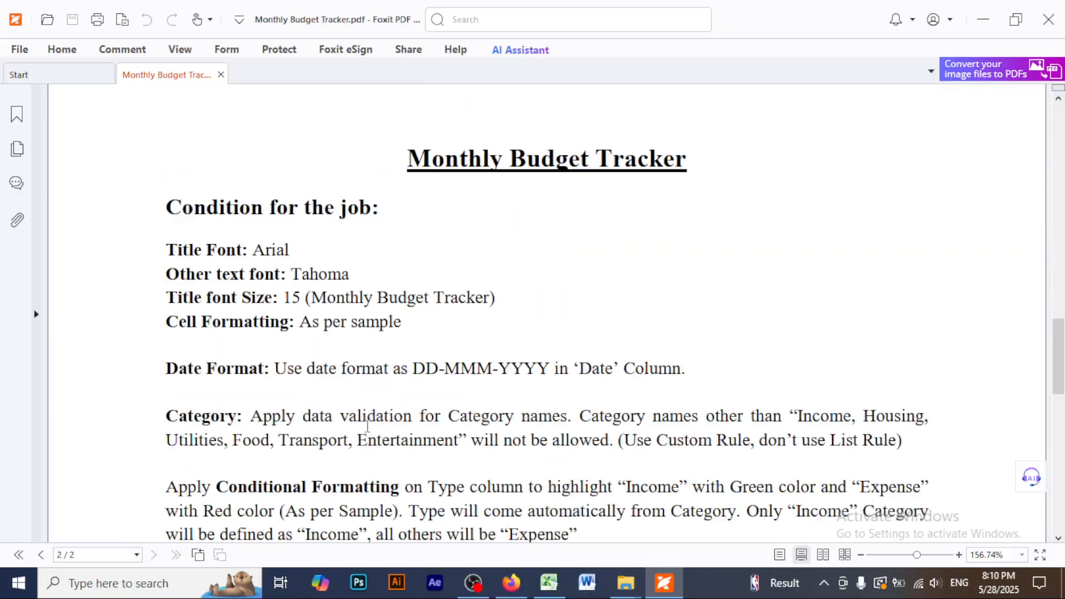
scroll(368, 426, down, 1)
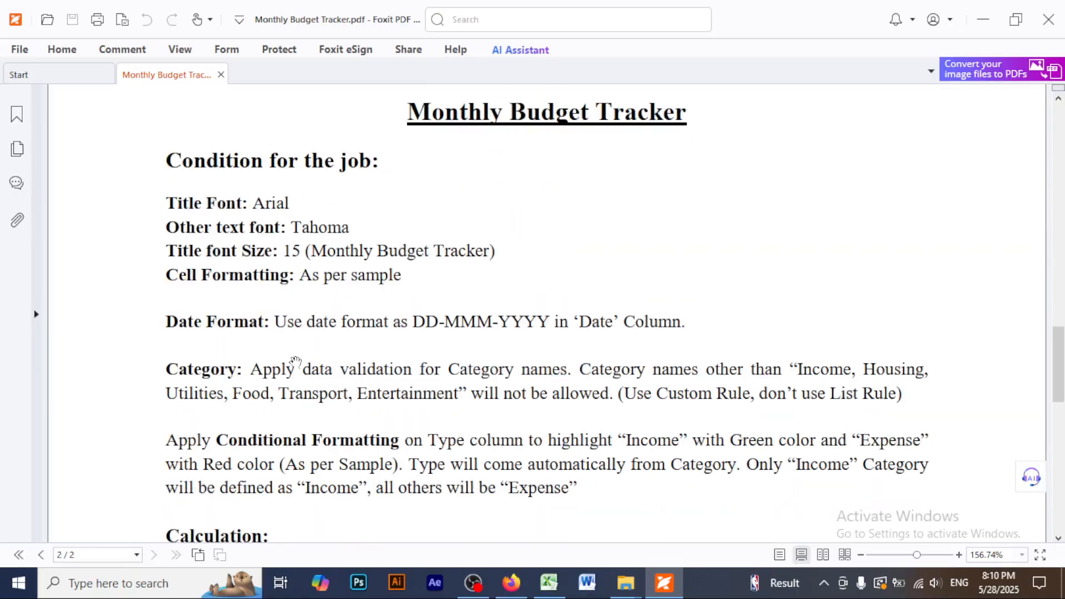
drag(414, 324, 445, 323)
click(523, 352)
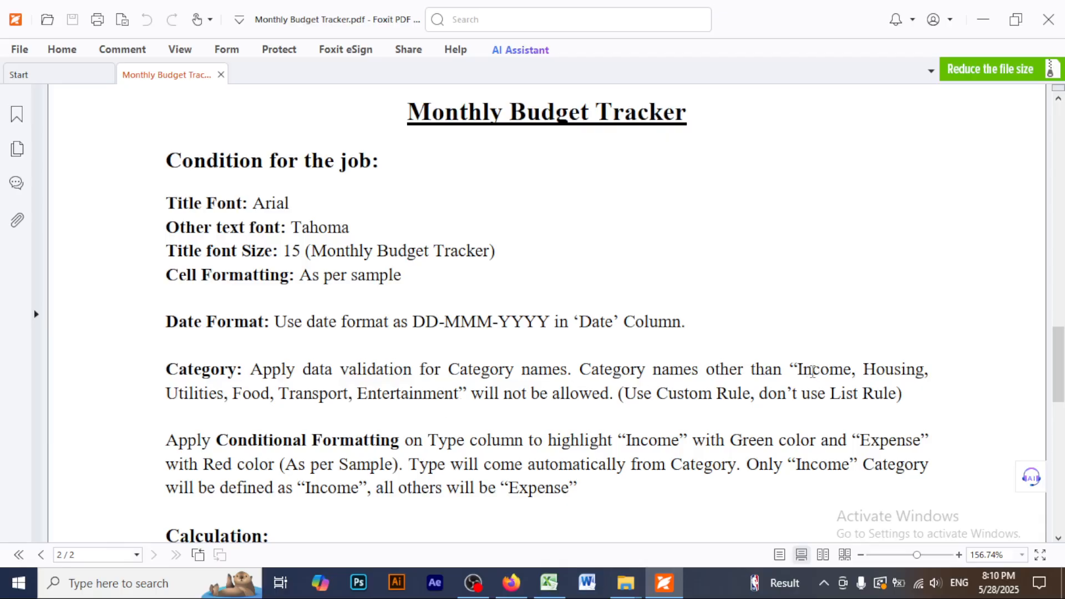
Read the PDF's Category condition, covering the allowed category names and the required rule type, and return to Excel
drag(802, 369, 914, 370)
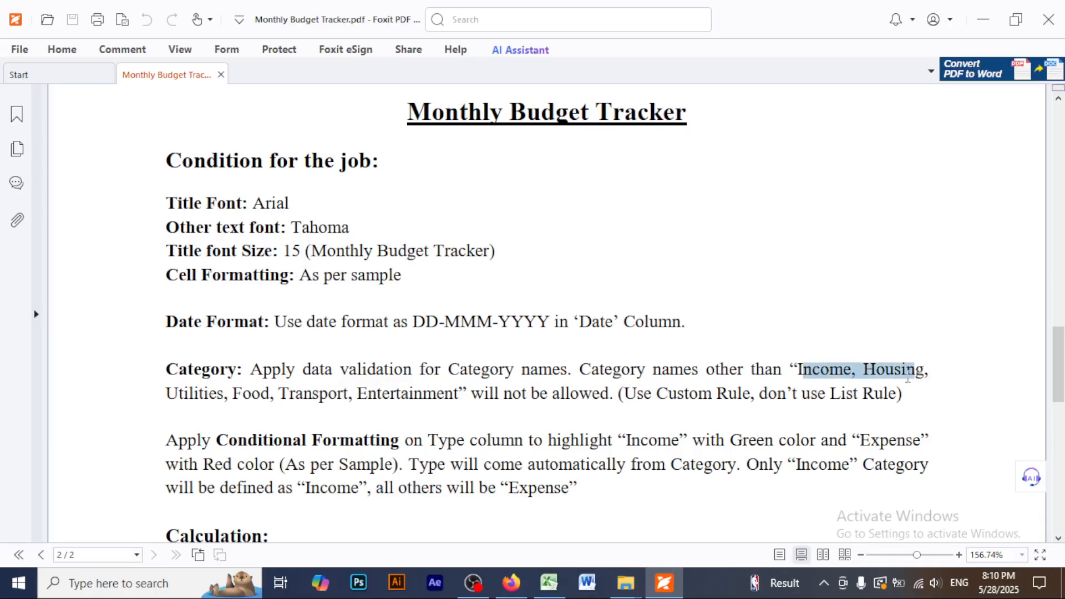
click(308, 398)
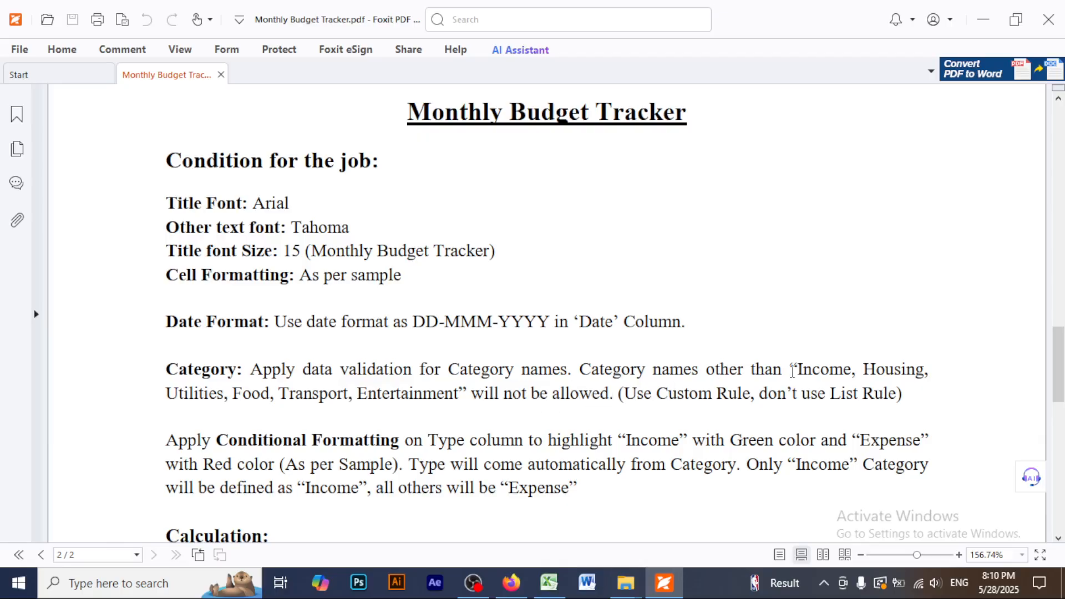
drag(798, 369, 906, 370)
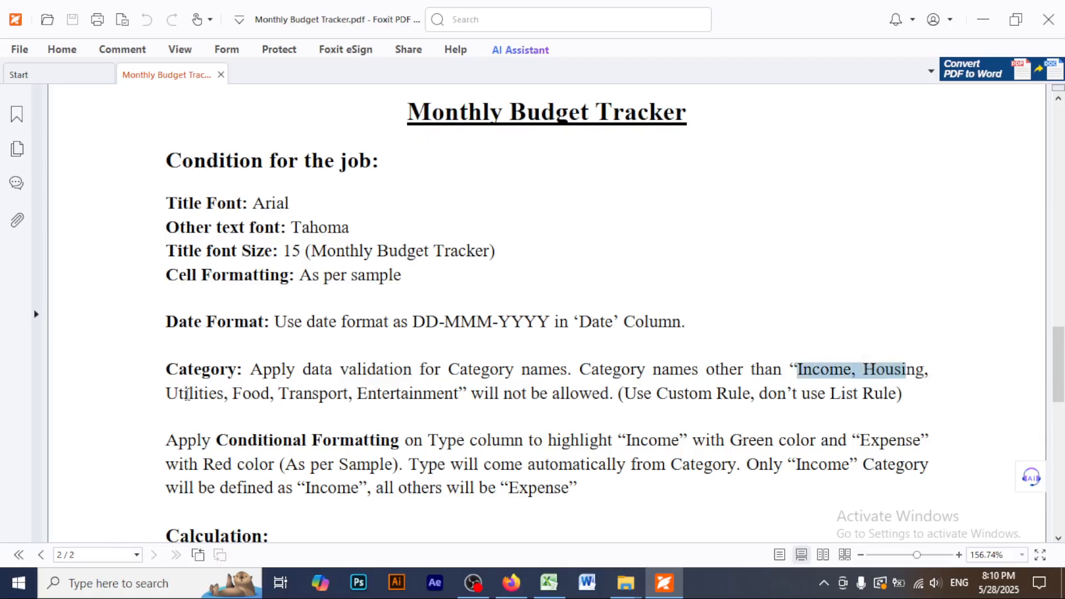
drag(167, 394, 459, 404)
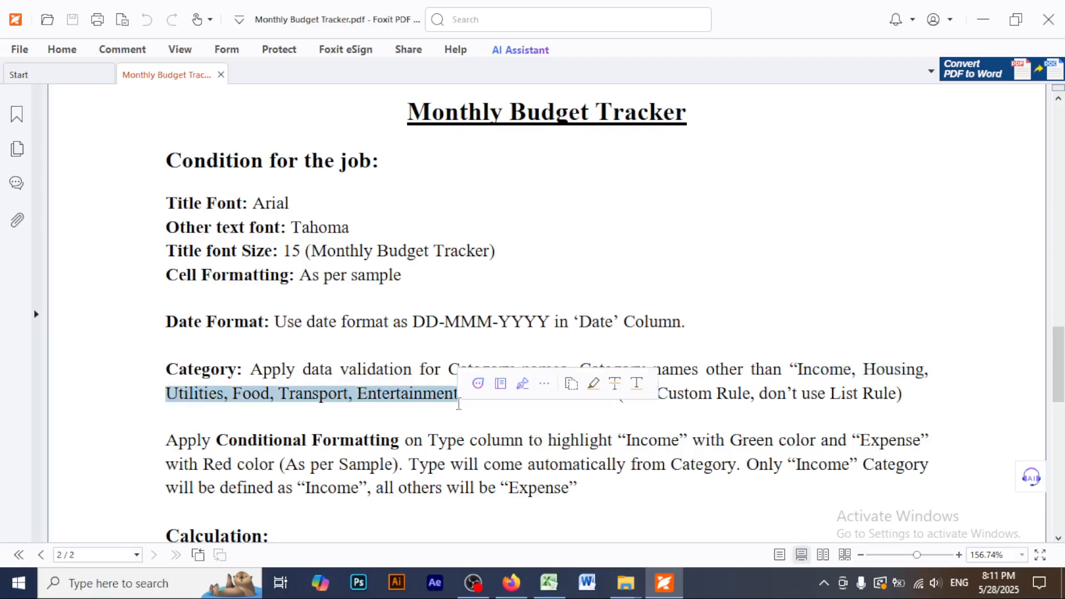
click(377, 394)
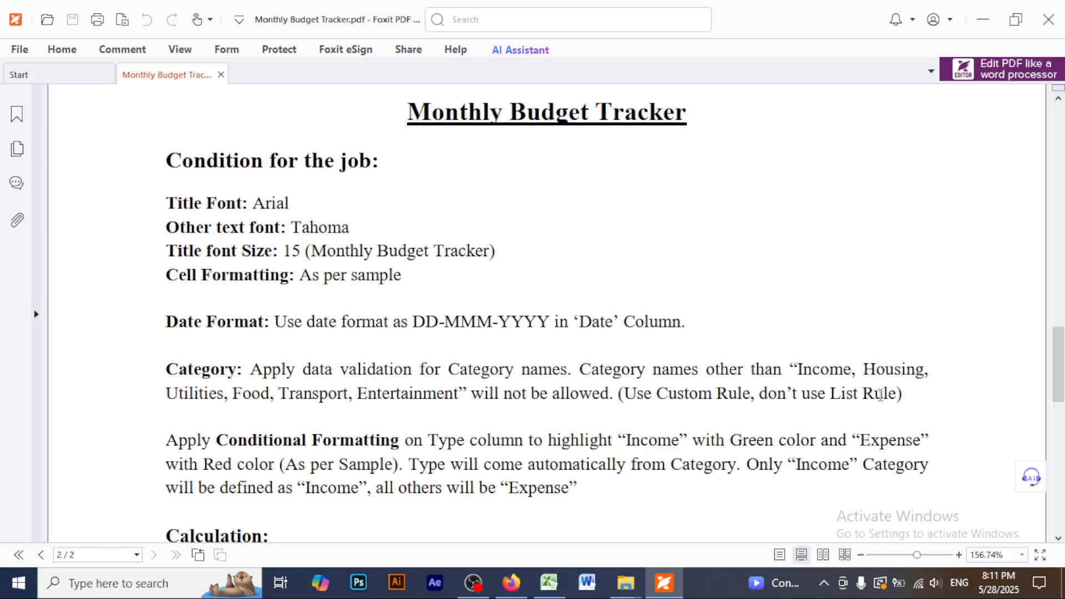
drag(625, 394, 761, 394)
click(721, 409)
click(549, 582)
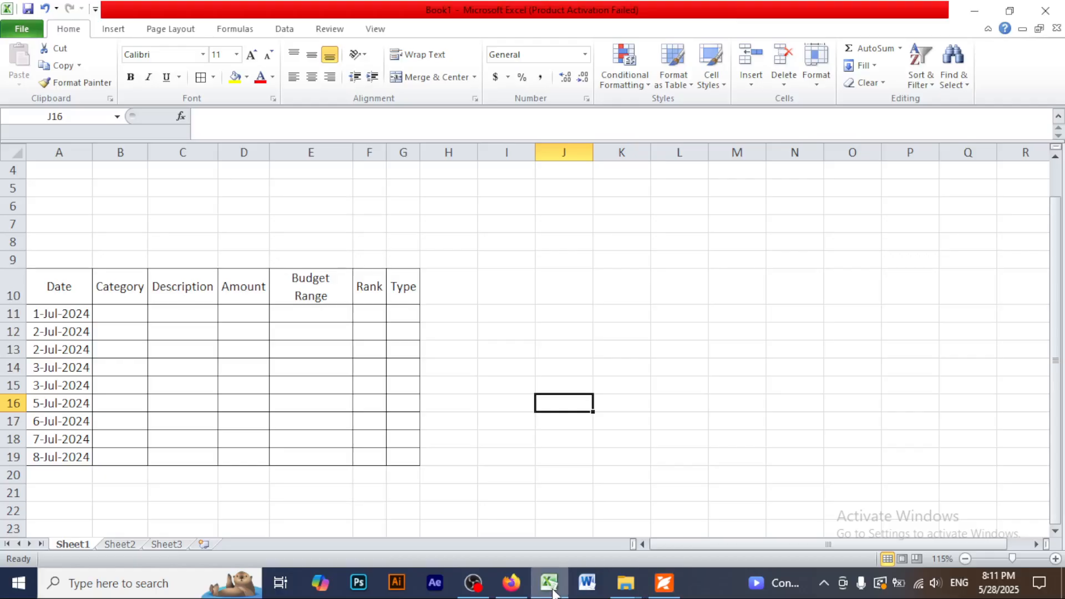
click(111, 314)
click(542, 314)
drag(126, 312, 123, 456)
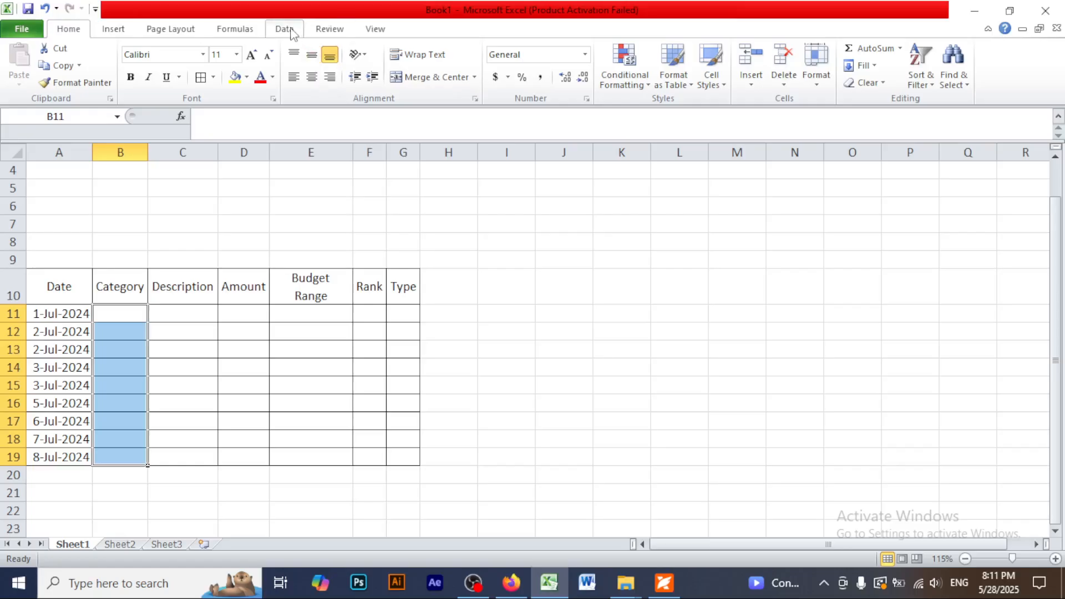
click(530, 259)
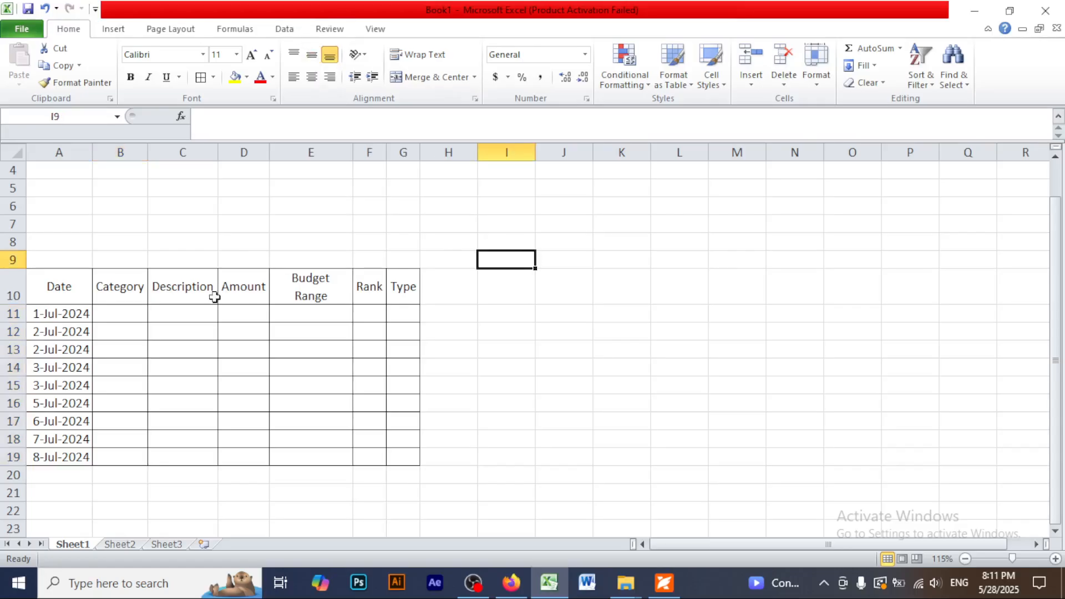
Enter Egg as a trial category in cell B11
click(122, 313)
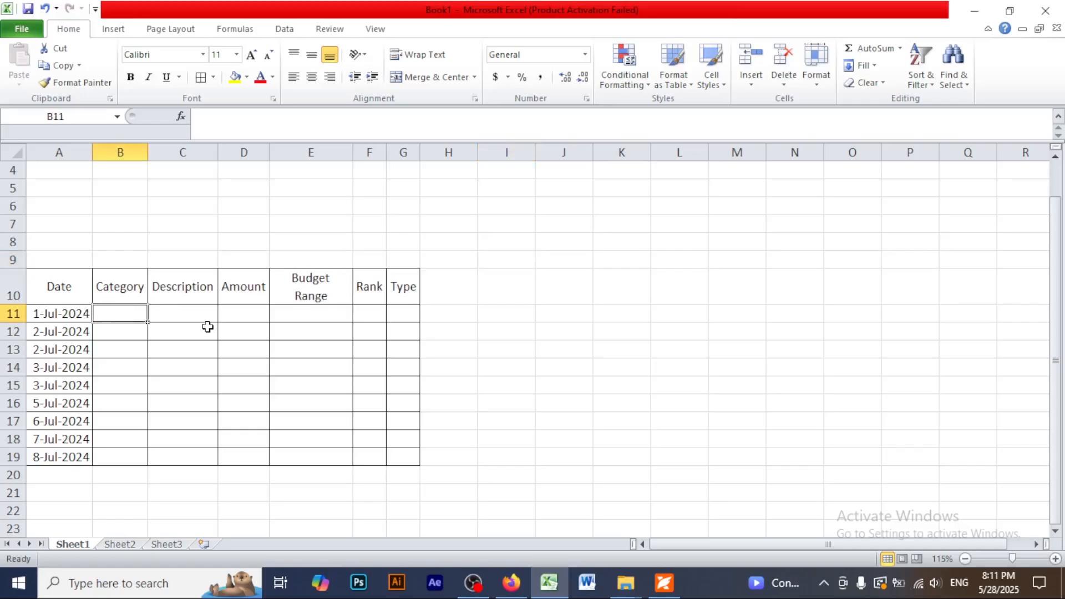
text(gee)
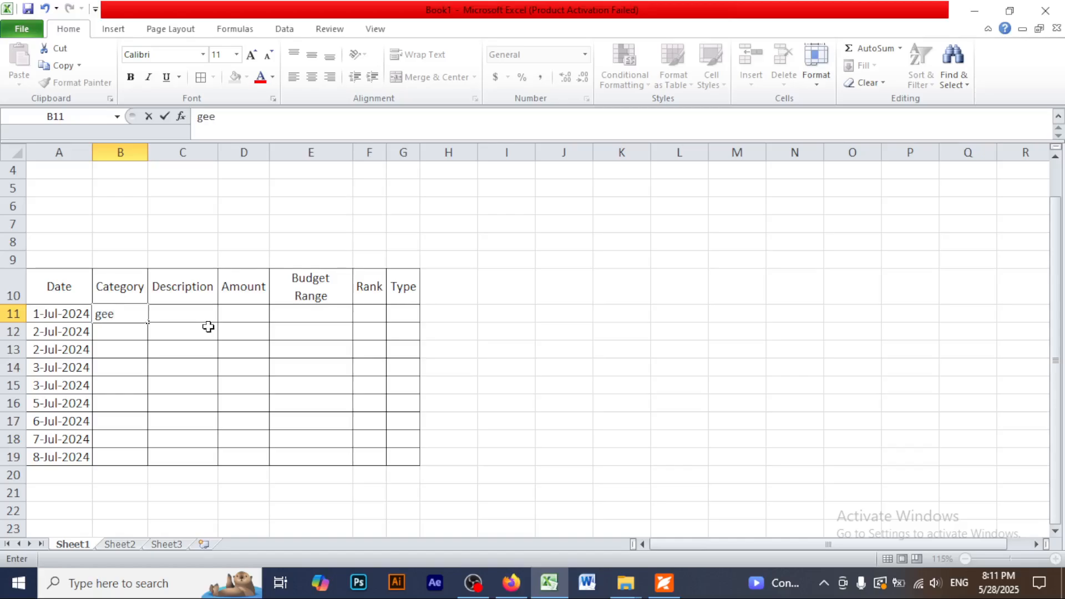
key(BackSpace)
key(BackSpace)
key(BackSpace)
text(Egg)
click(500, 338)
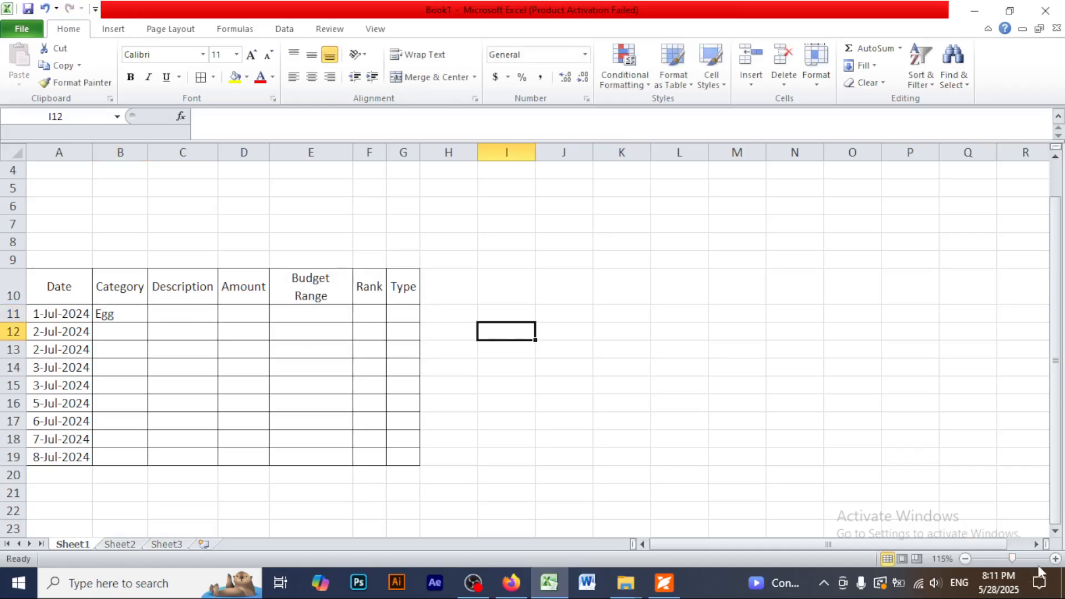
Clear the trial entry from cell B11 of the Category column
scroll(688, 449, up, 1)
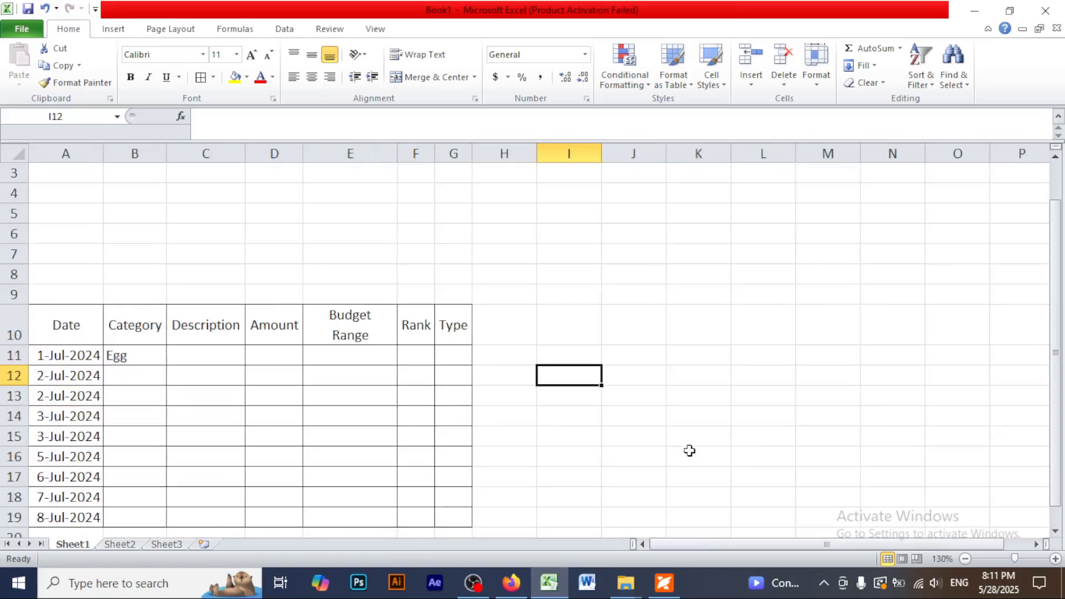
click(682, 547)
scroll(379, 422, down, 1)
click(141, 298)
key(Delete)
click(530, 315)
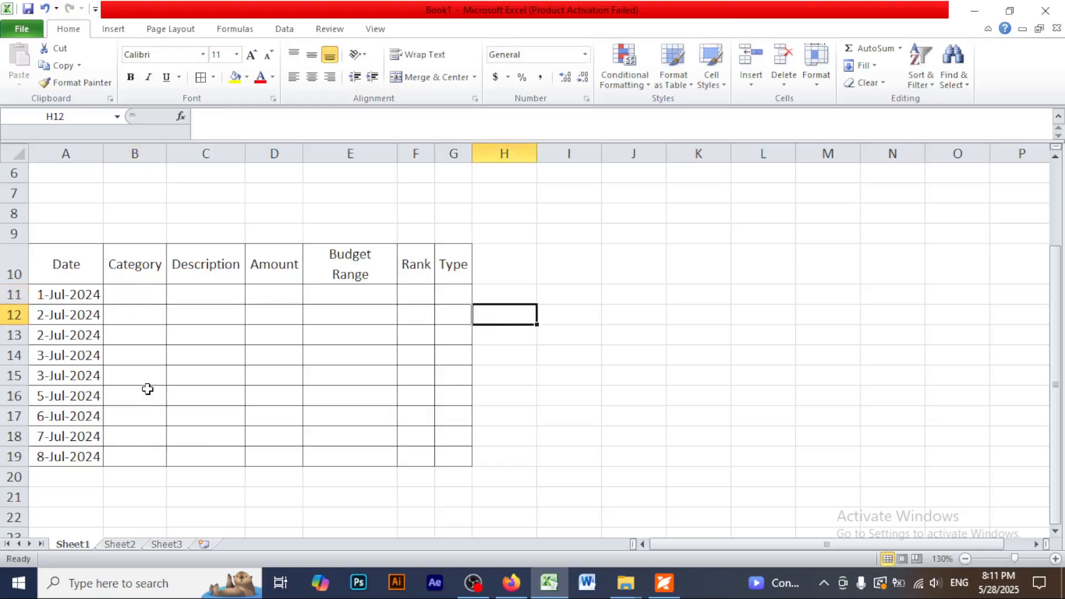
Open Data Validation for the Category cells B11:B19 and set the allowed criteria to Custom
drag(126, 292, 128, 455)
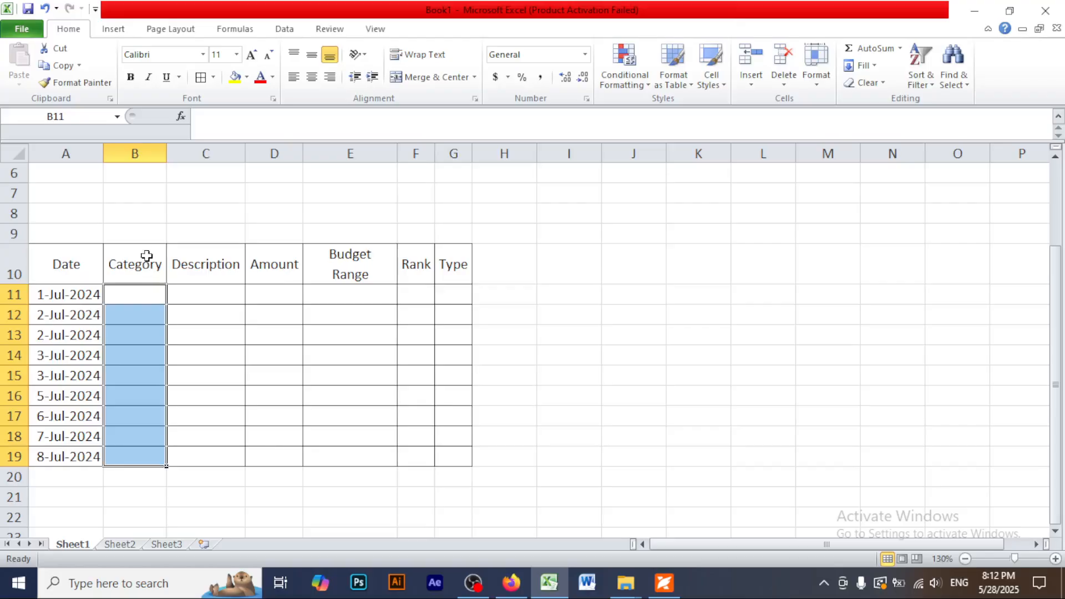
click(284, 29)
click(607, 78)
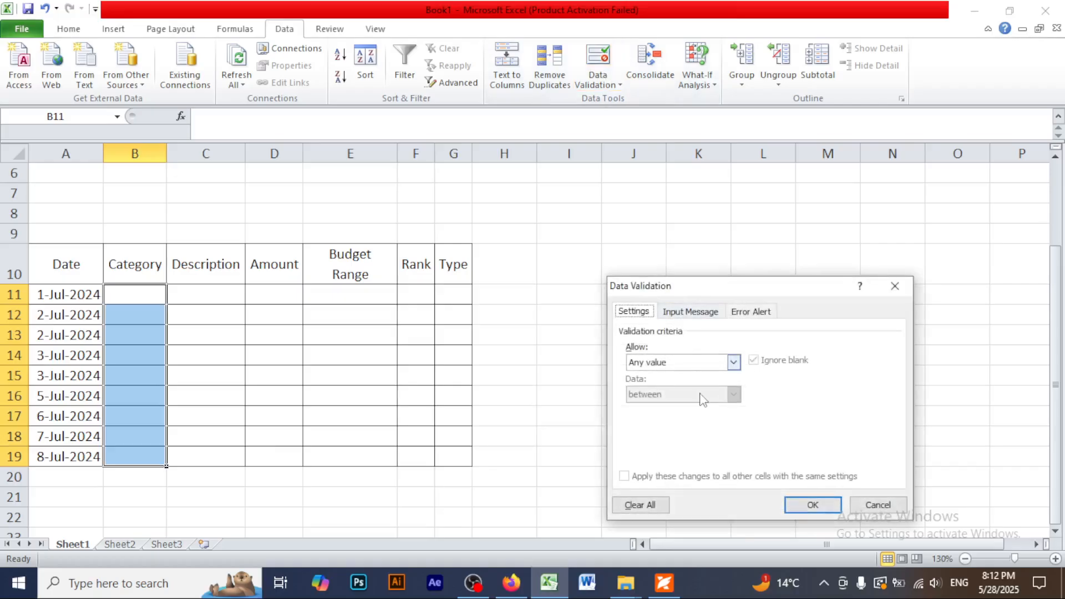
click(733, 362)
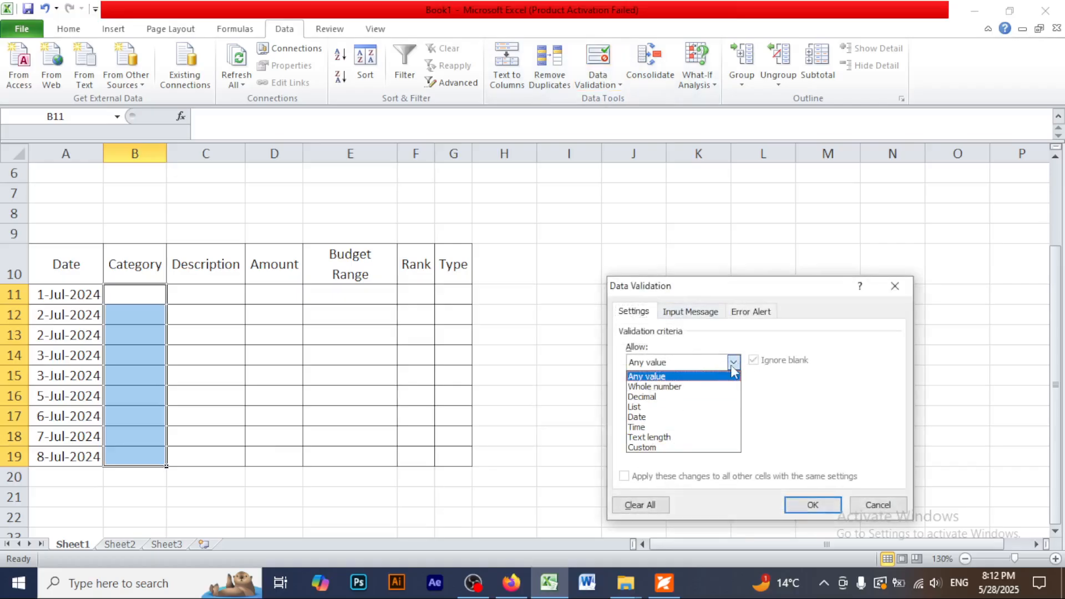
click(735, 366)
click(733, 362)
click(649, 448)
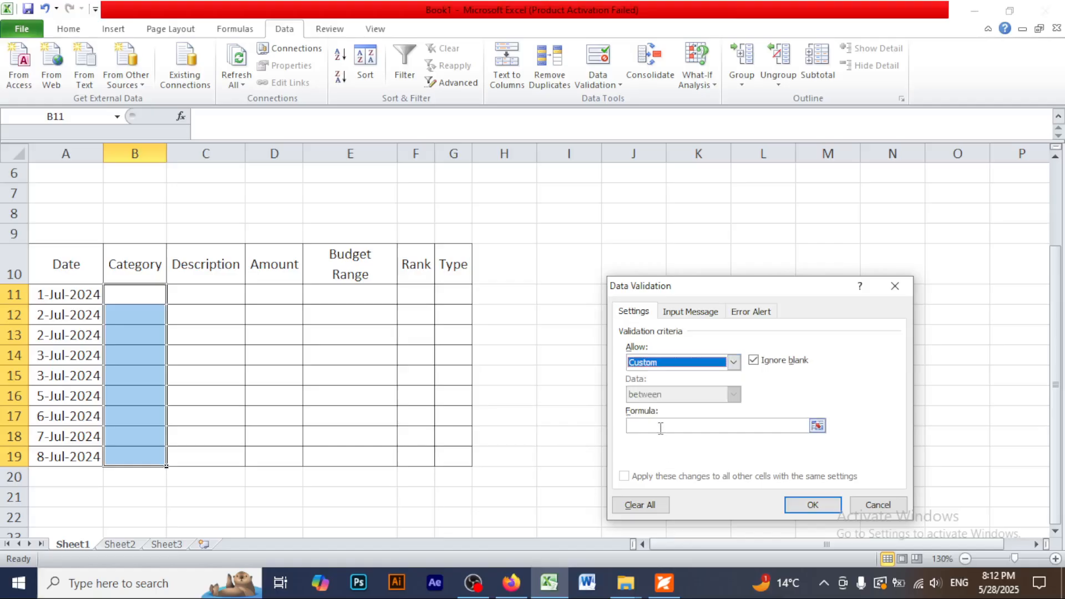
Start the custom validation formula as =or(B11="Income",B11="Housing", to allow the first two category names
click(688, 426)
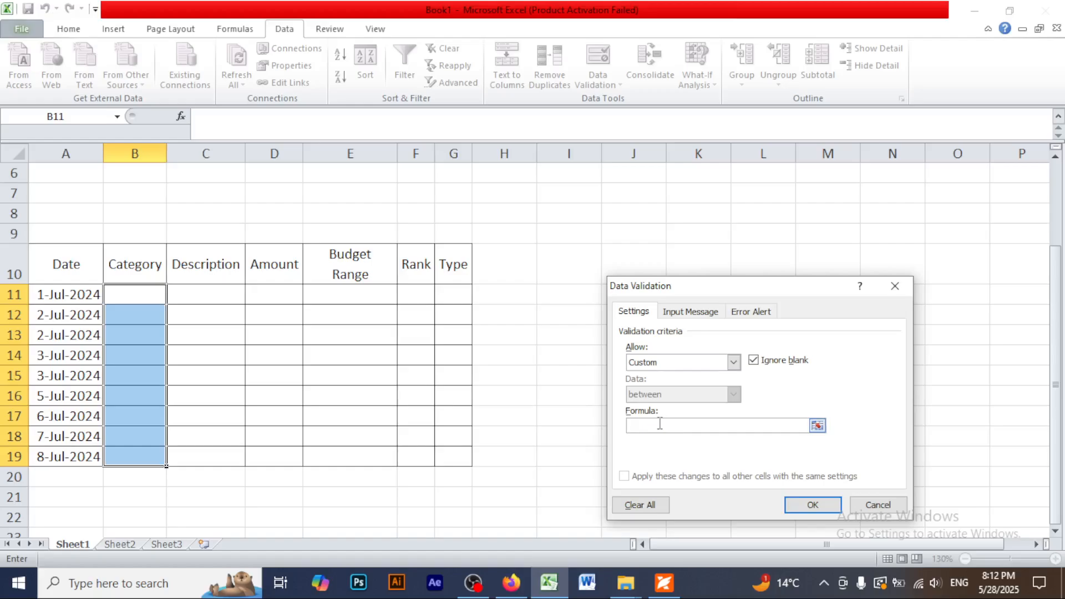
text(=or()
click(137, 294)
text(=)
text(mk)
click(142, 297)
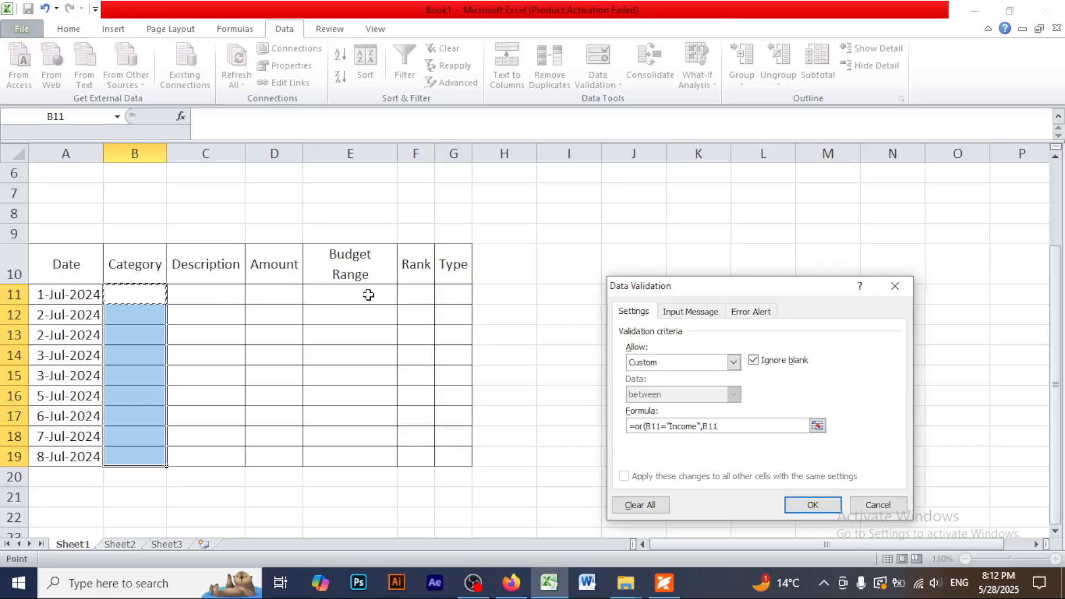
text(=)
click(728, 427)
text(Housing)
click(771, 425)
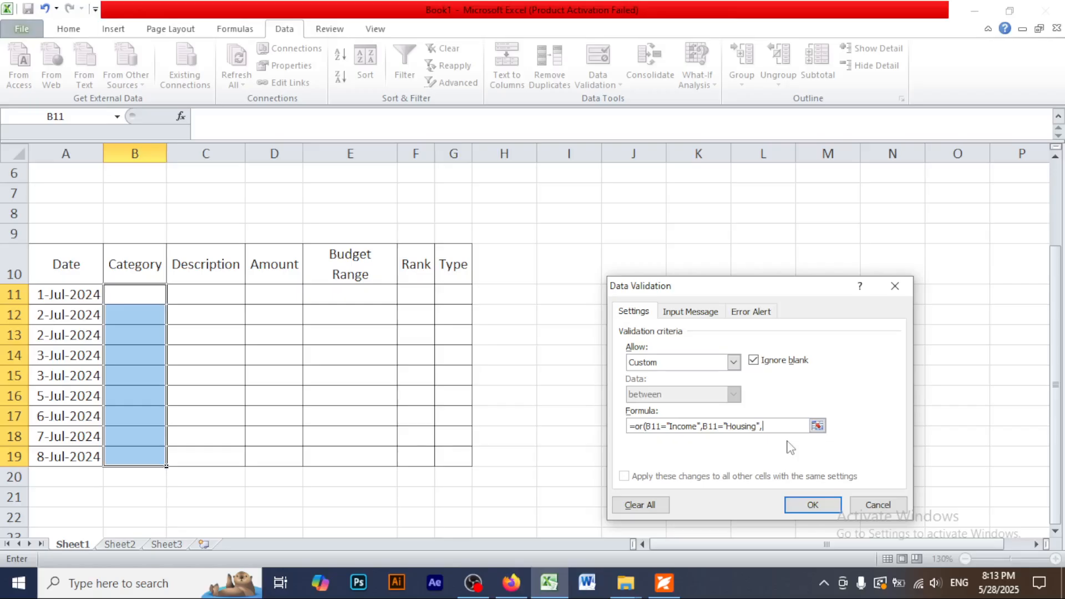
Add the condition B11="Utilities" to the validation formula, checking the category name in the PDF
click(150, 295)
text(="")
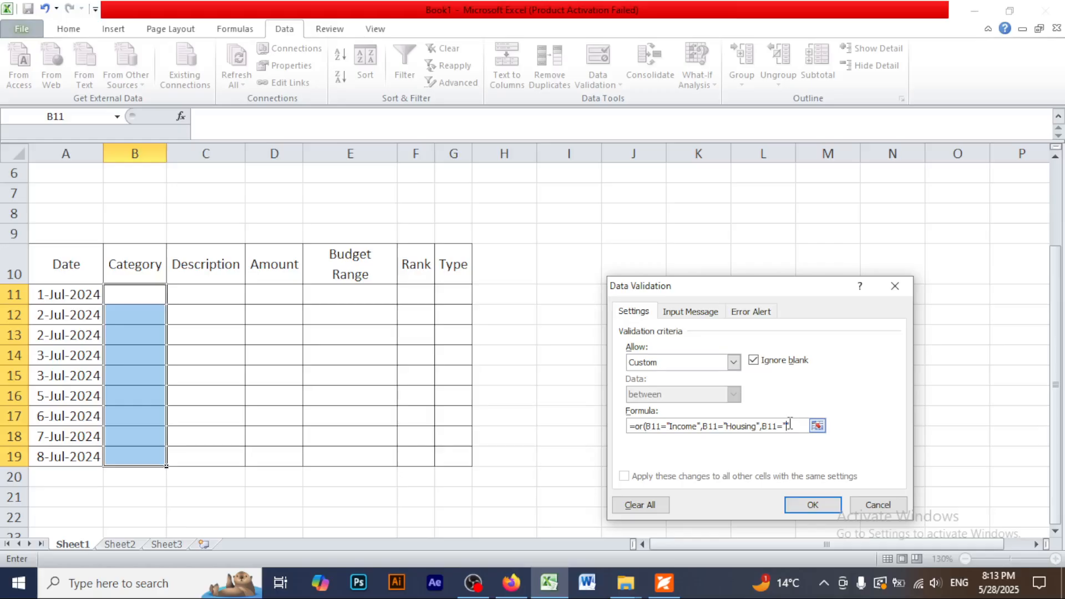
click(665, 583)
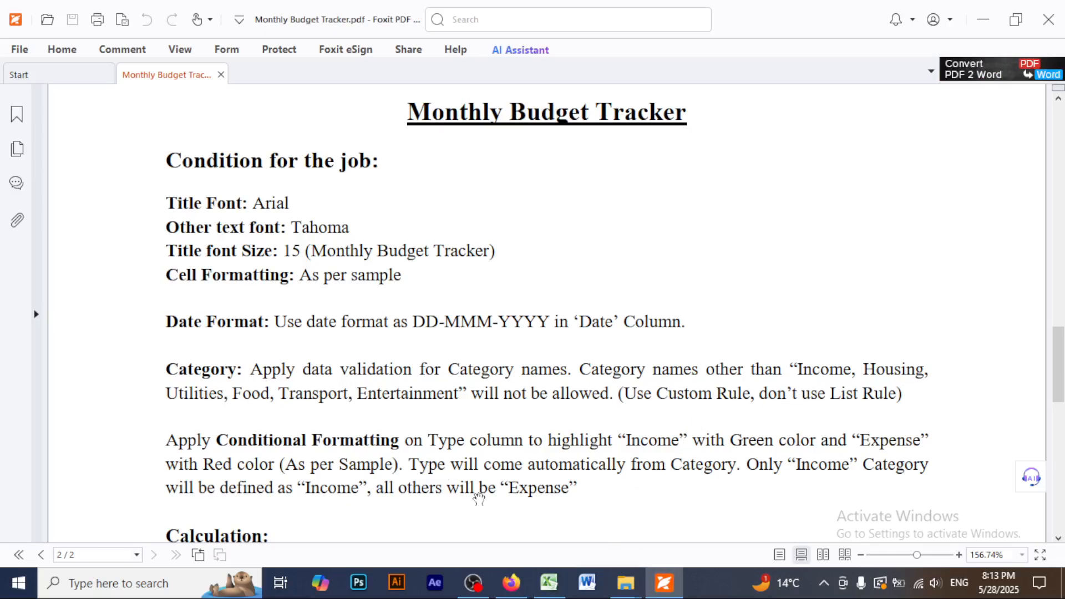
click(559, 589)
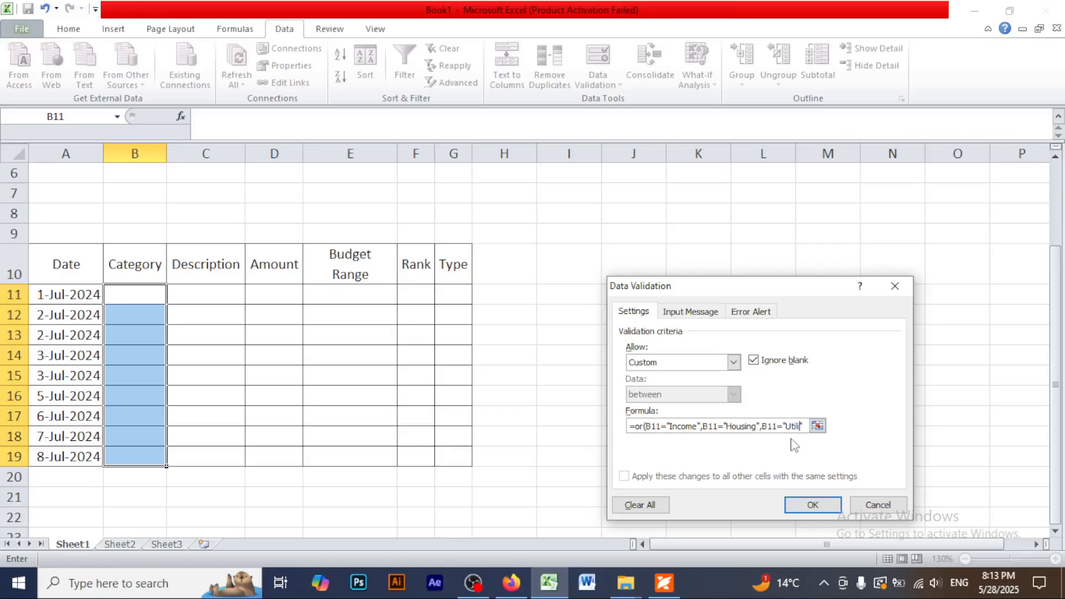
text(es)
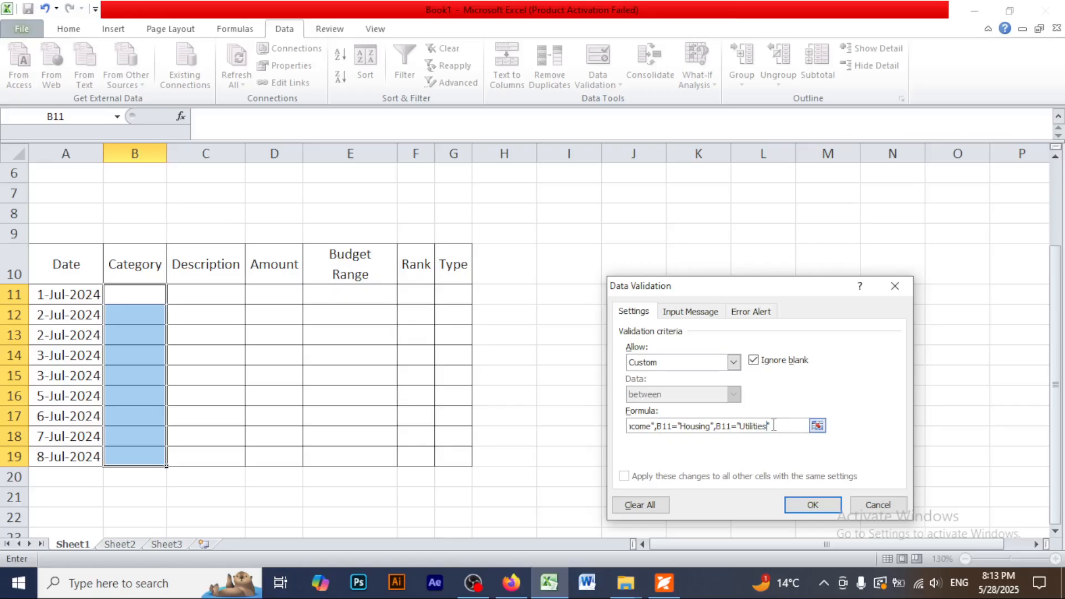
Check the next allowed category in the PDF and add the condition B11="Food" to the validation formula
click(663, 588)
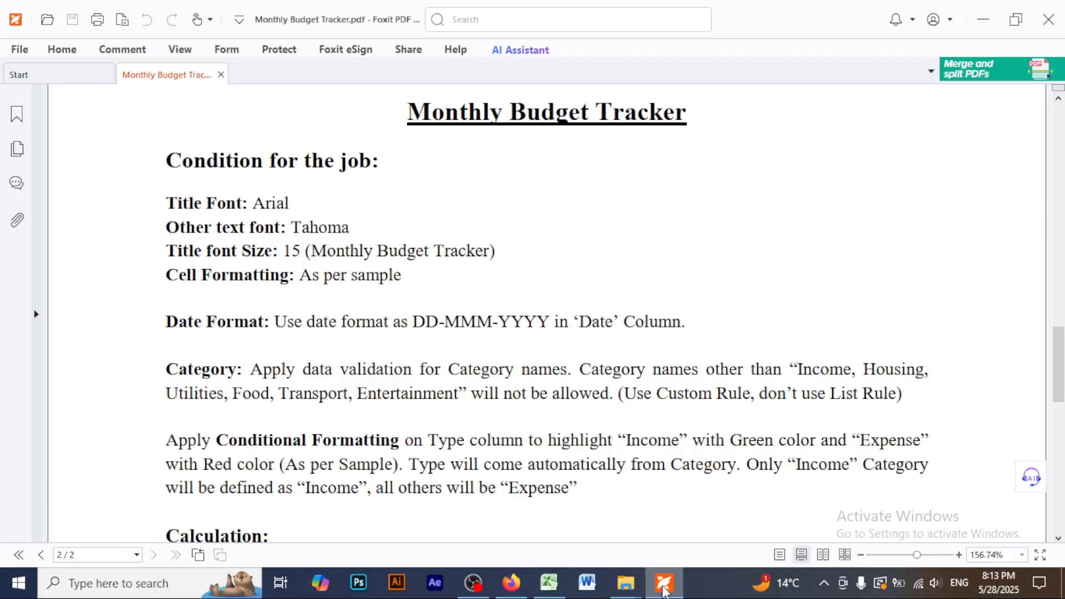
click(549, 583)
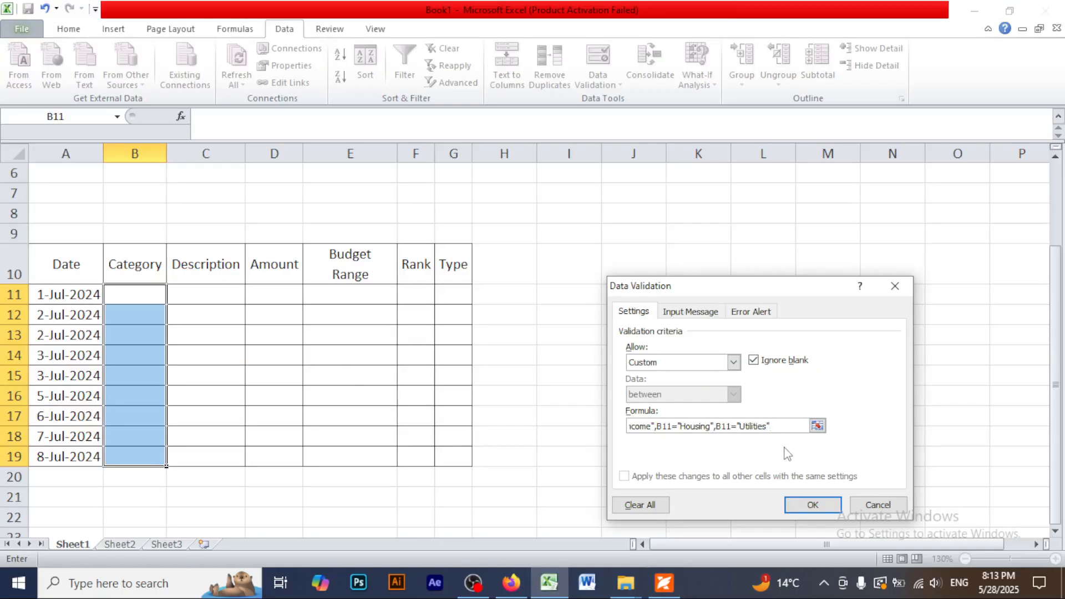
click(131, 293)
text(="Food")
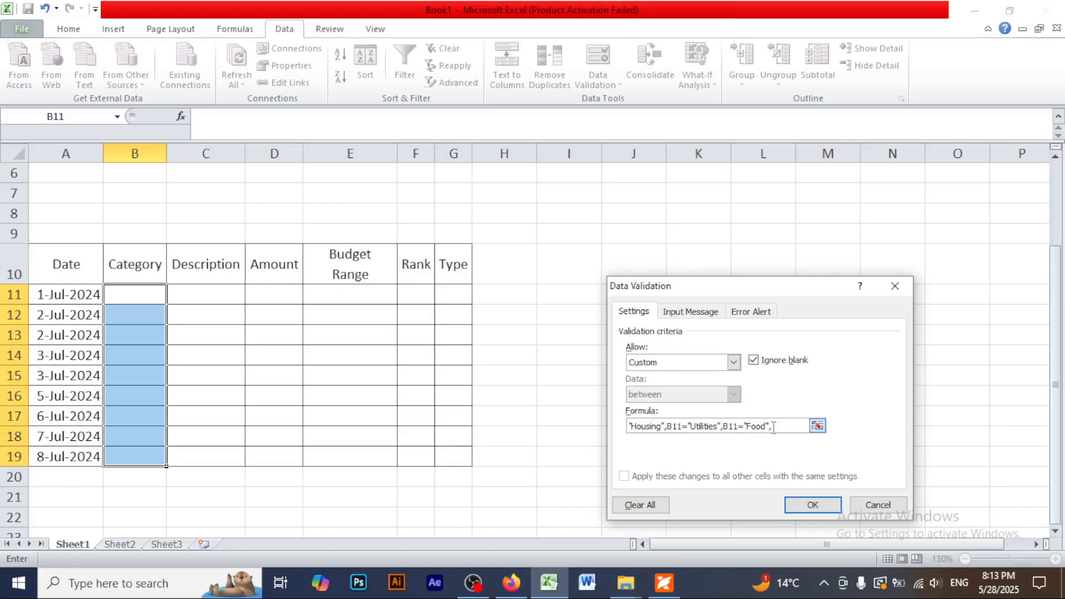
text(,)
Add the condition B11="Transport" to the custom validation formula
click(143, 295)
click(795, 428)
text(Tra)
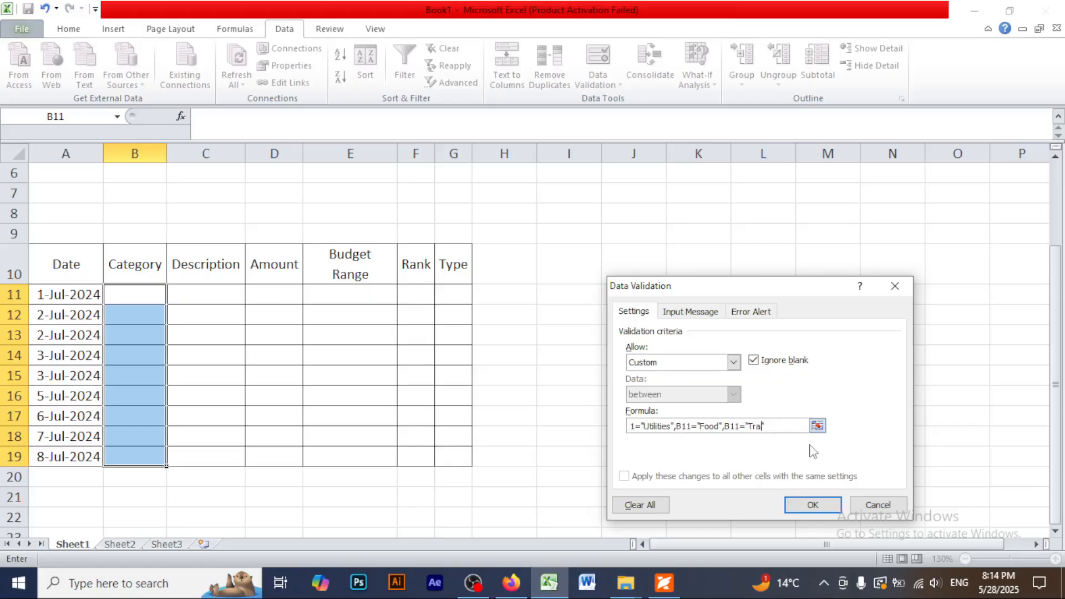
text(nsport)
Complete the validation formula with the condition B11="Entertainment" and a closing parenthesis, and apply the rule to the Category cells
click(138, 295)
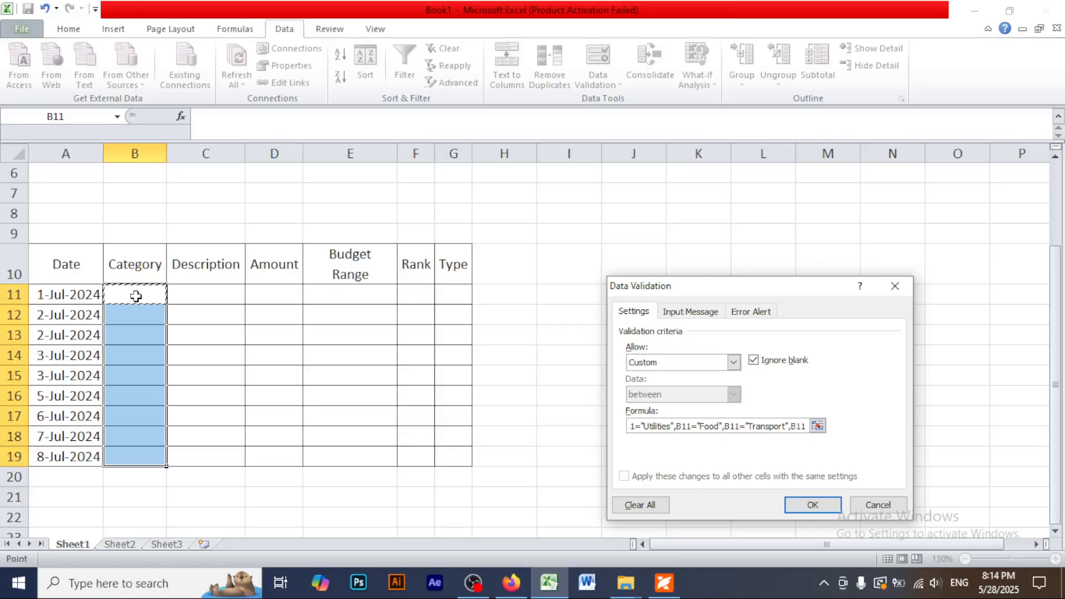
text(="Enter)
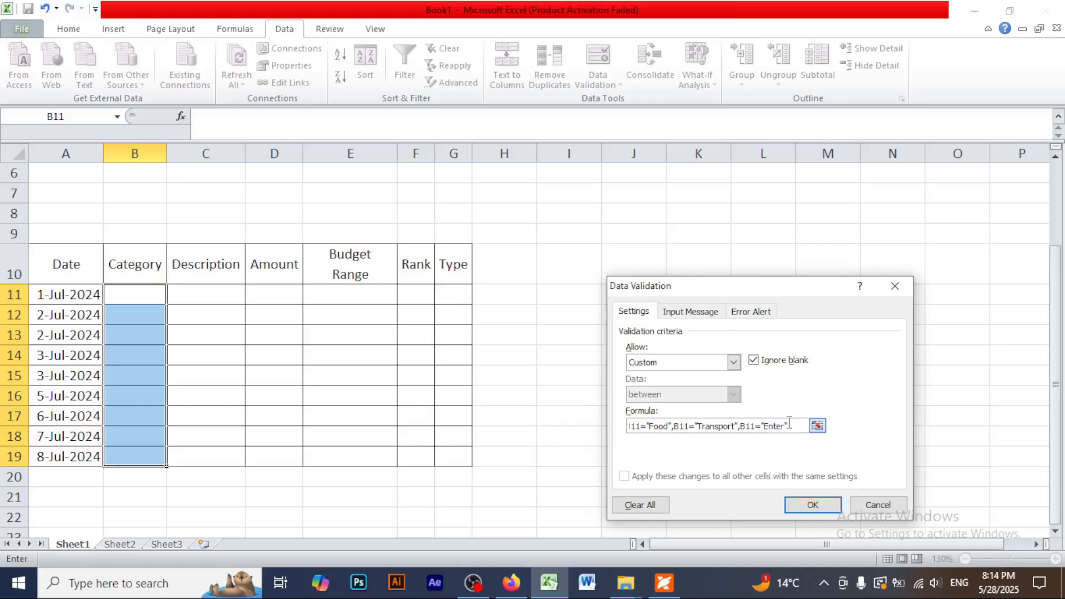
text(ent")
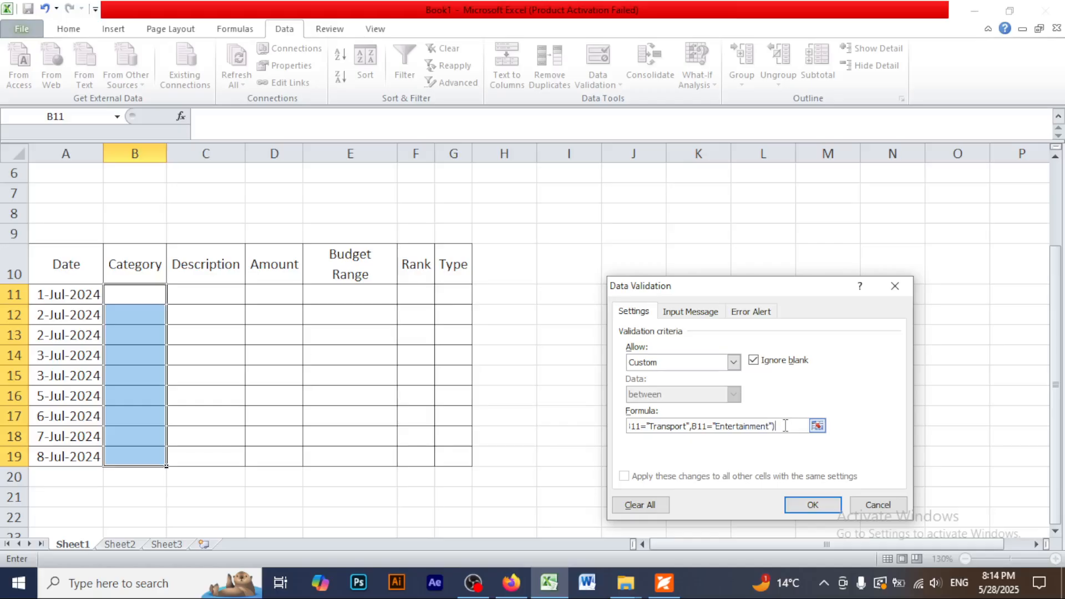
click(813, 505)
click(637, 470)
Test the Category validation by trying to enter a name outside the allowed list in B11, and cancel the entry
click(123, 299)
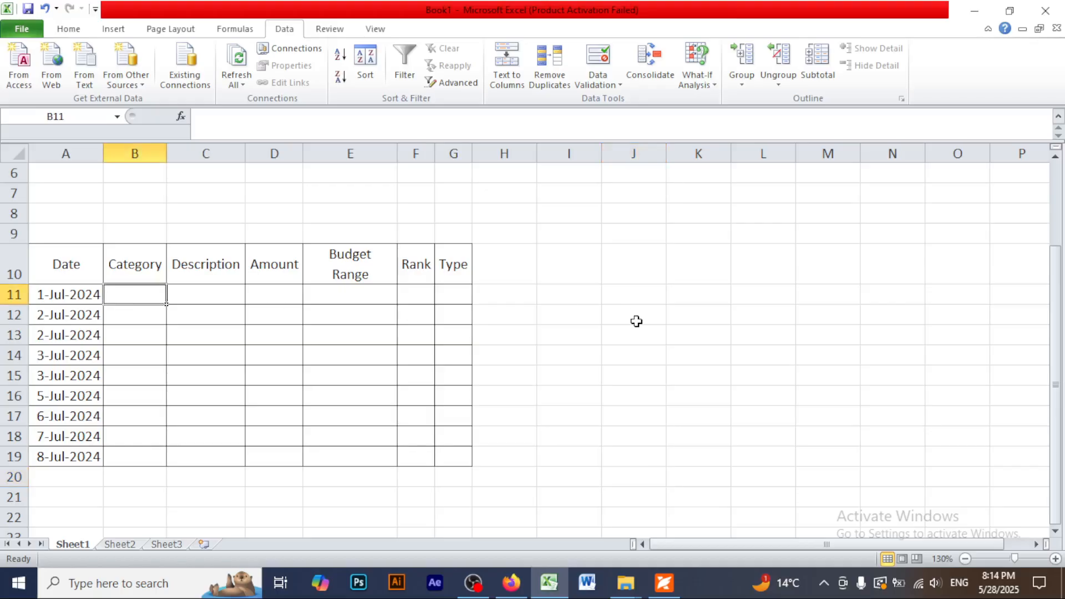
text(rubel)
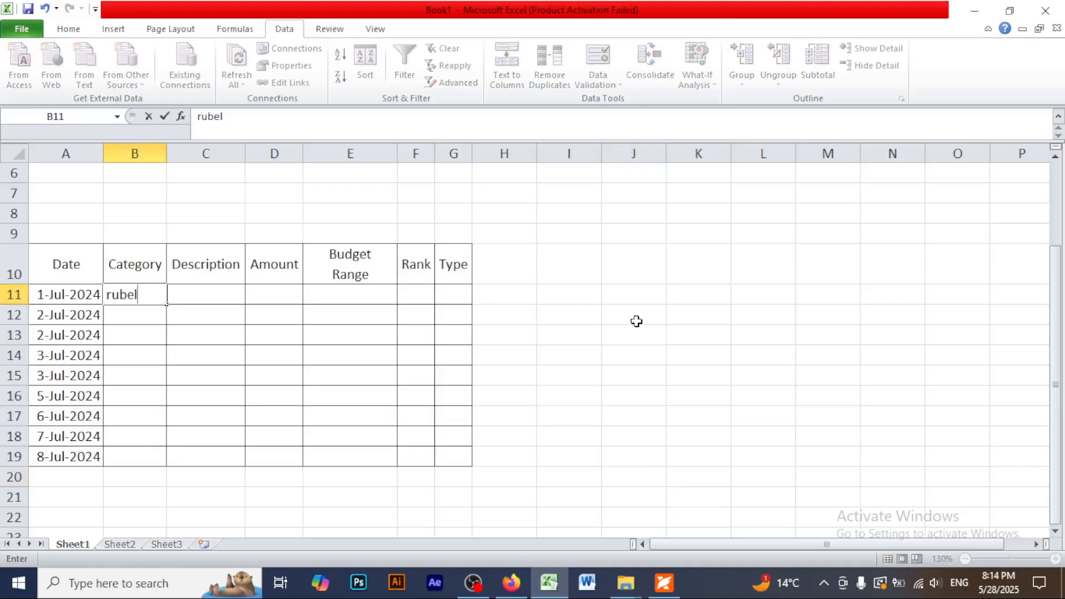
key(Return)
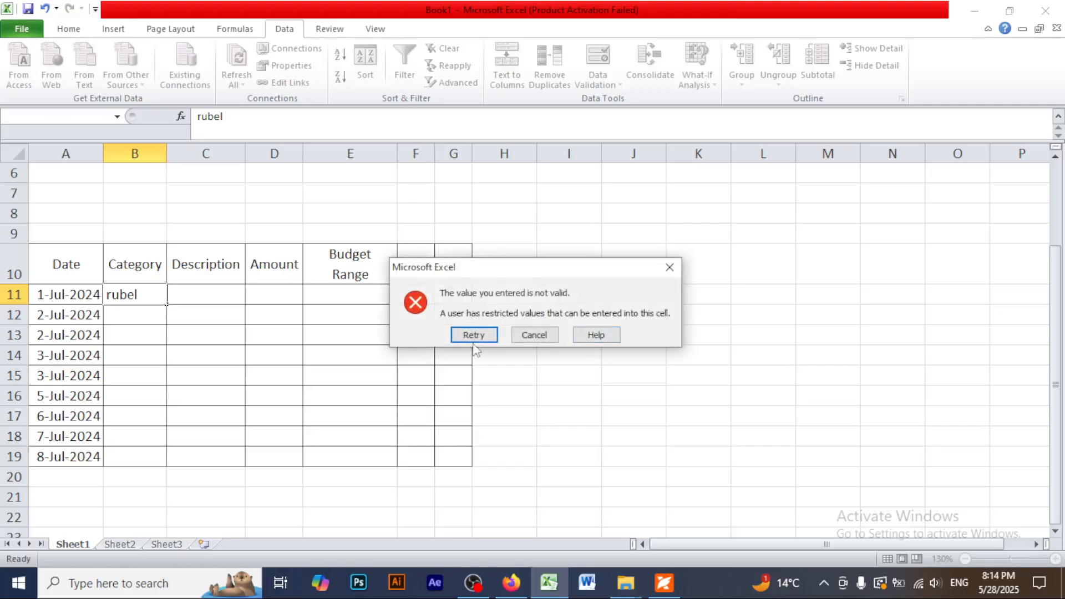
click(542, 337)
click(566, 356)
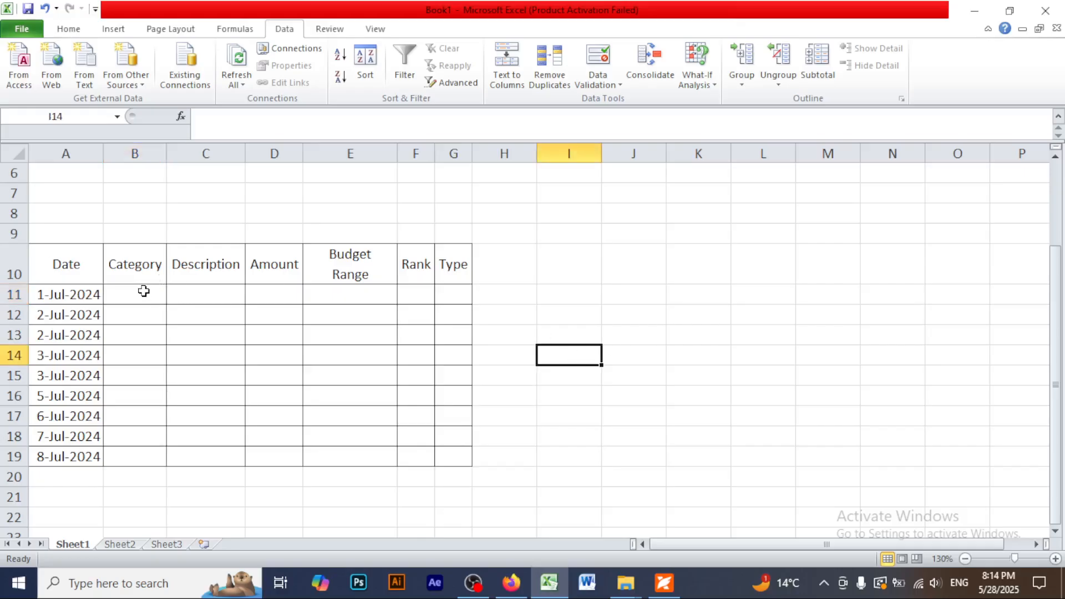
Check the sample table in the PDF and enter Income as the category in B11 of the Excel sheet
click(144, 296)
click(675, 586)
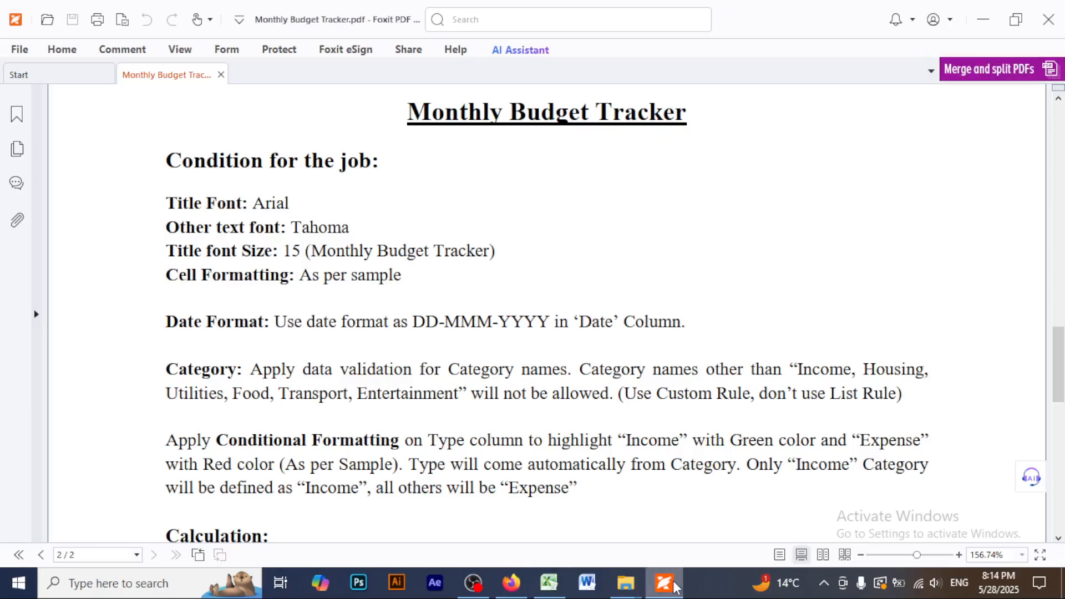
scroll(610, 501, down, 15)
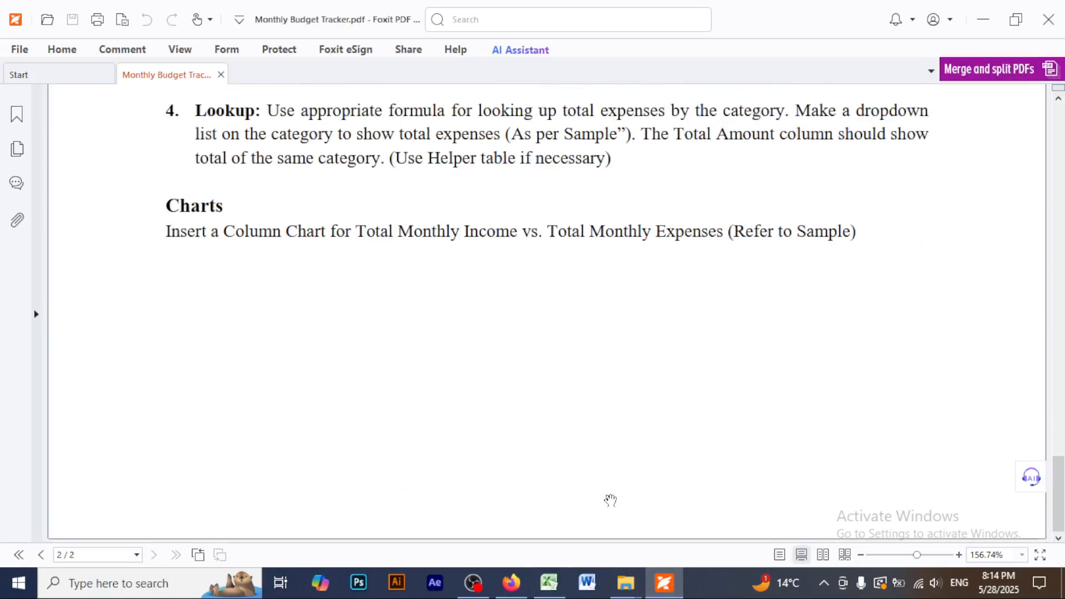
scroll(610, 501, up, 20)
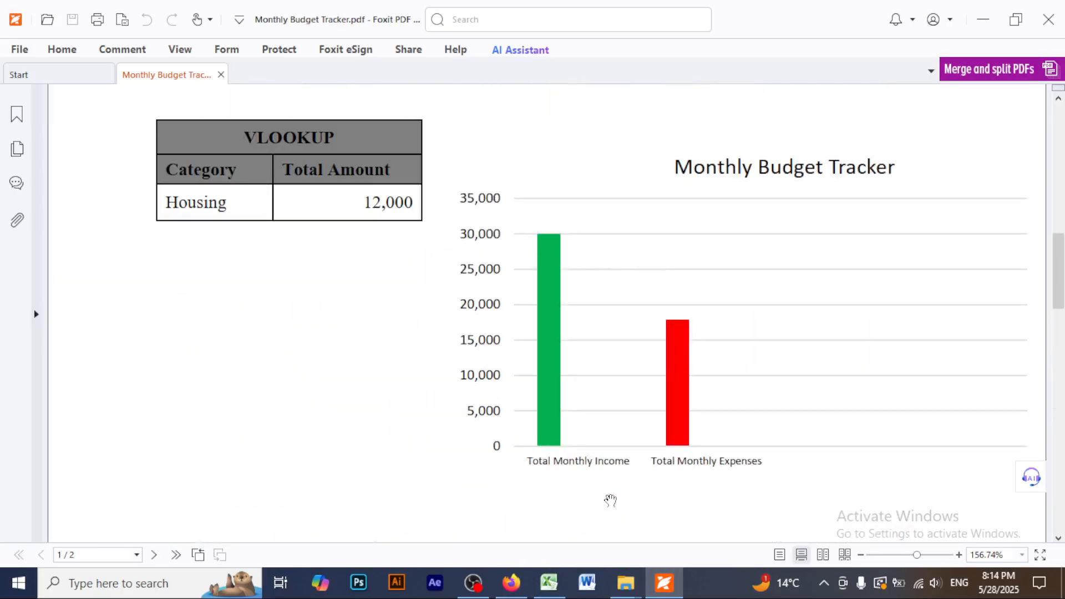
scroll(610, 501, up, 8)
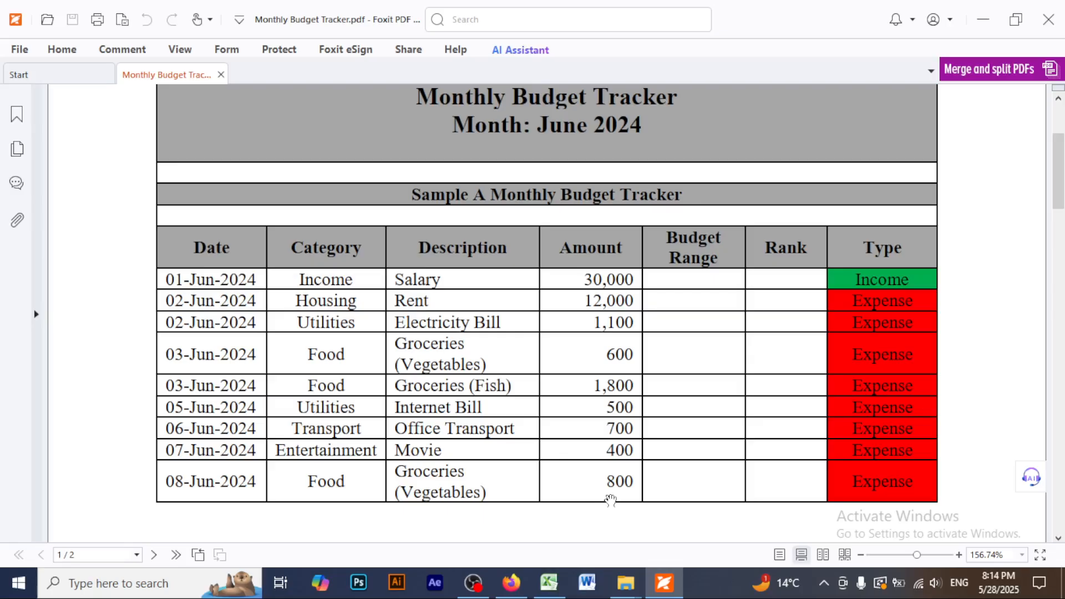
mouse_move(547, 588)
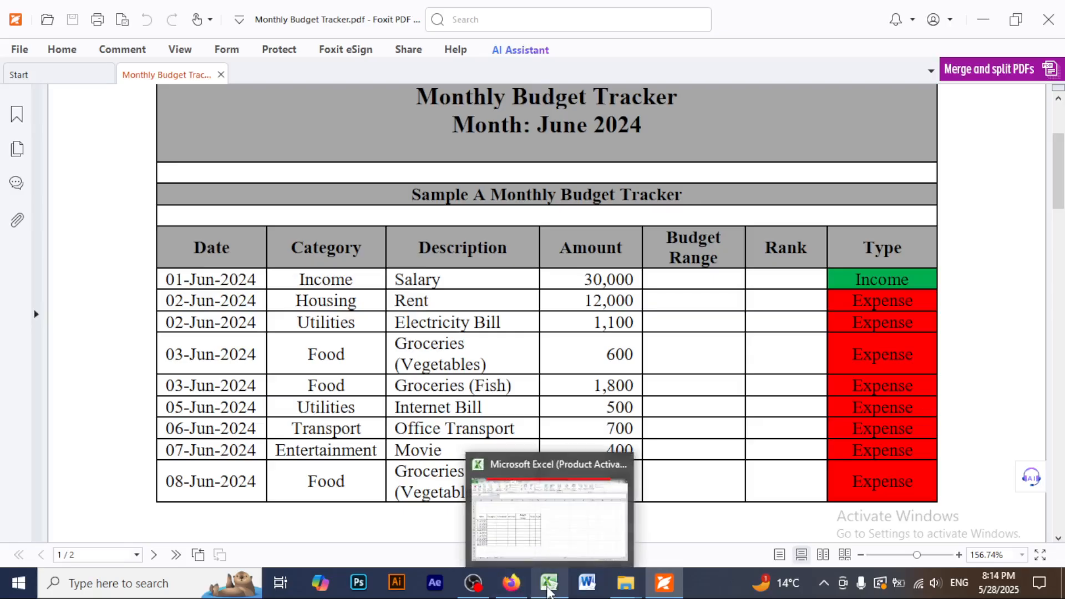
click(547, 588)
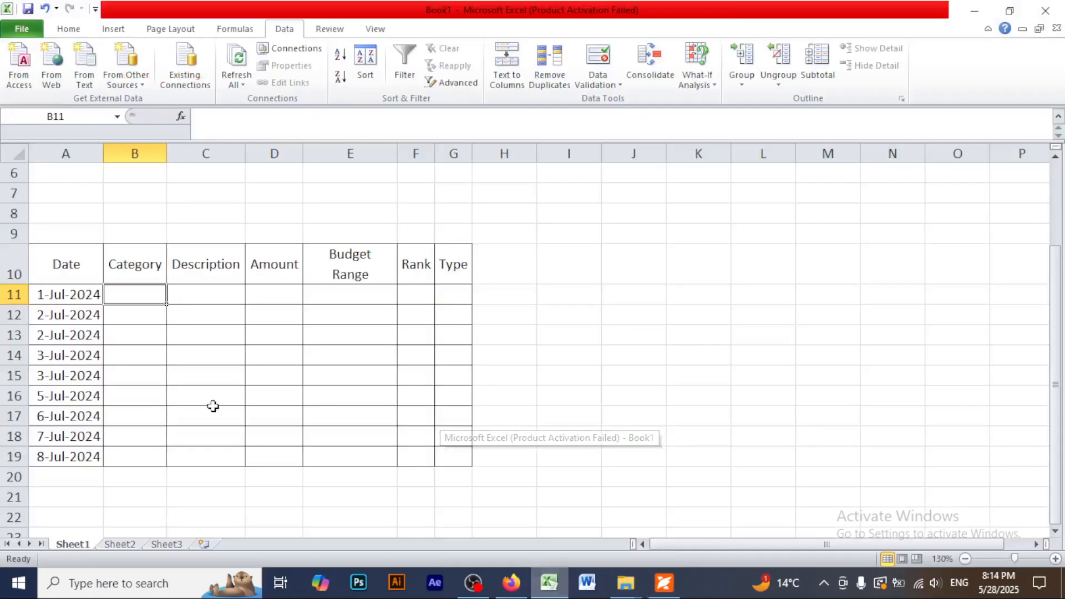
text(Income)
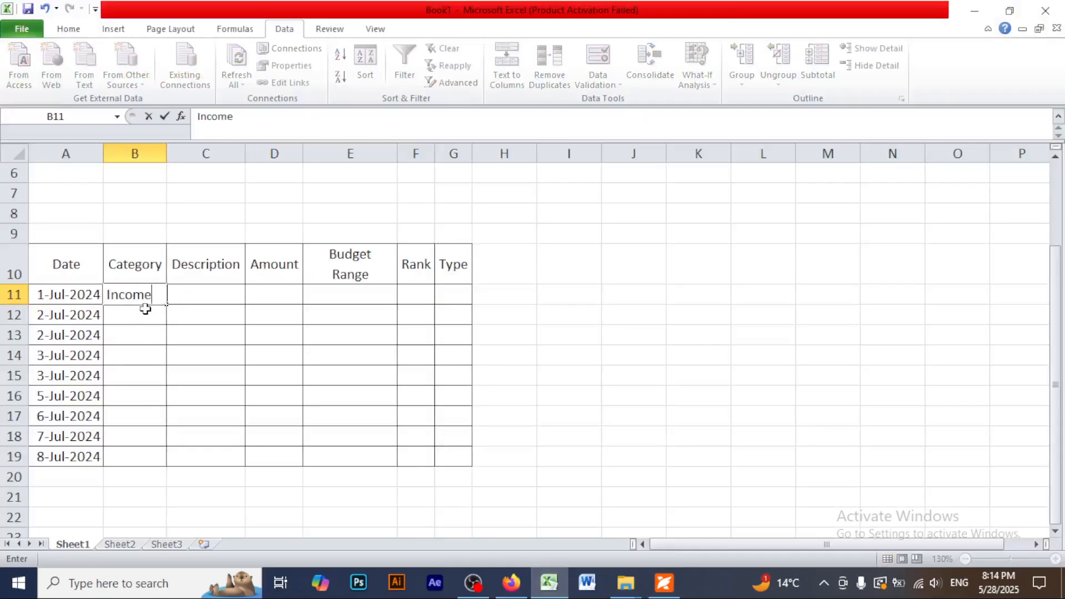
click(190, 302)
Enter the categories Housing in B12 and Utilities in B13
click(131, 316)
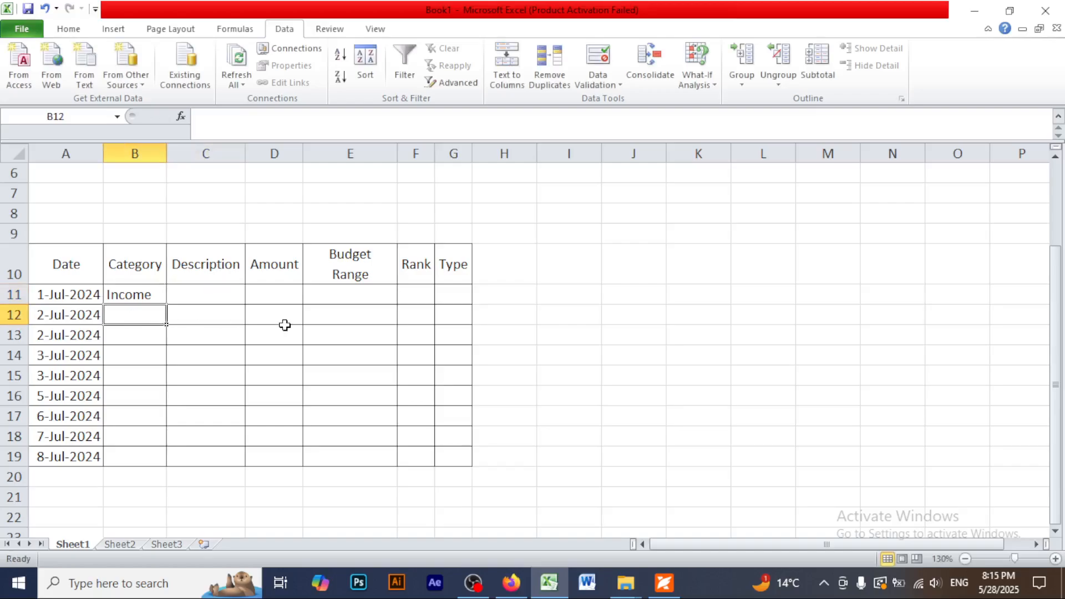
text(Housing)
click(145, 335)
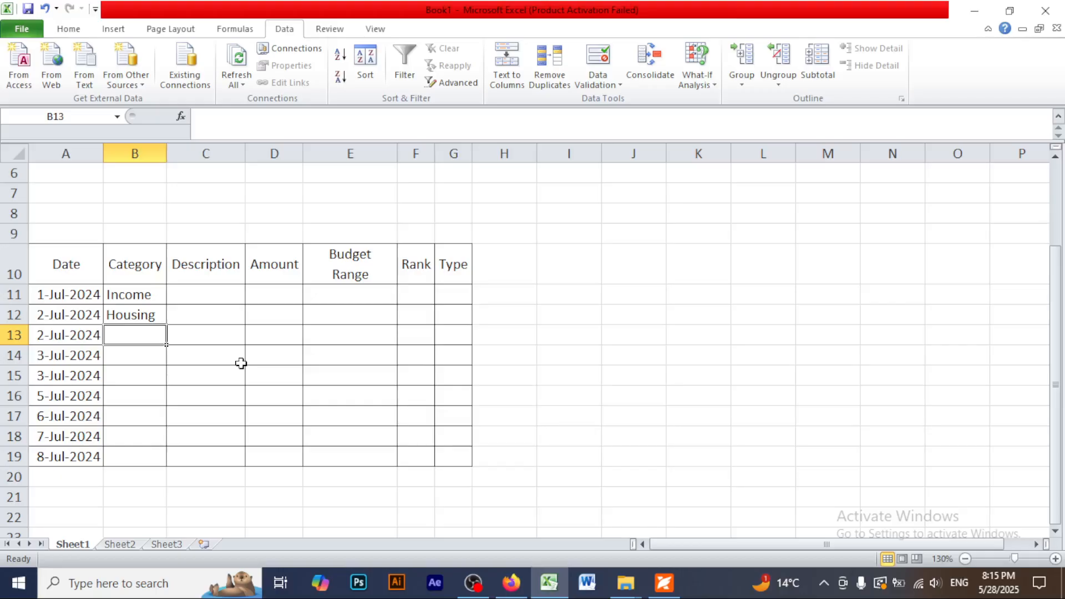
text(Utilities)
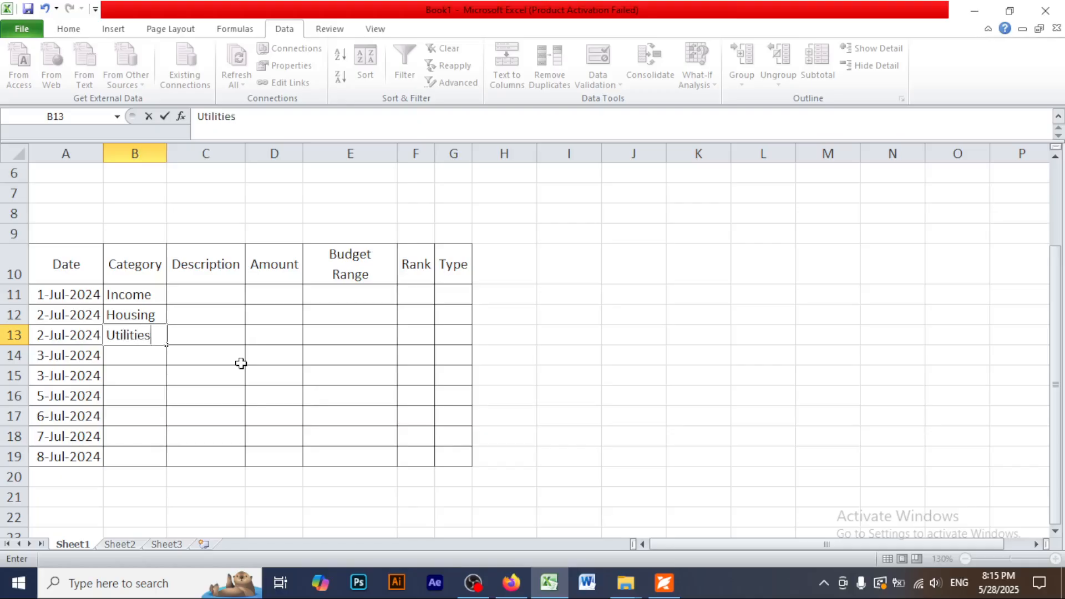
click(238, 364)
Enter Food as the category in both 3-Jul-2024 rows, B14 and B15
click(128, 357)
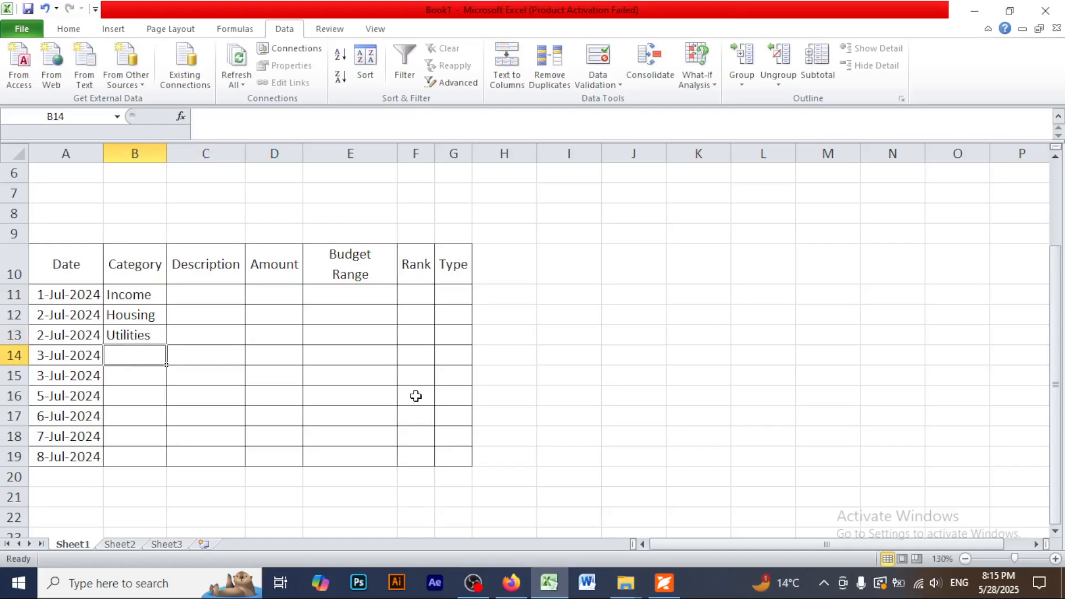
text(Food)
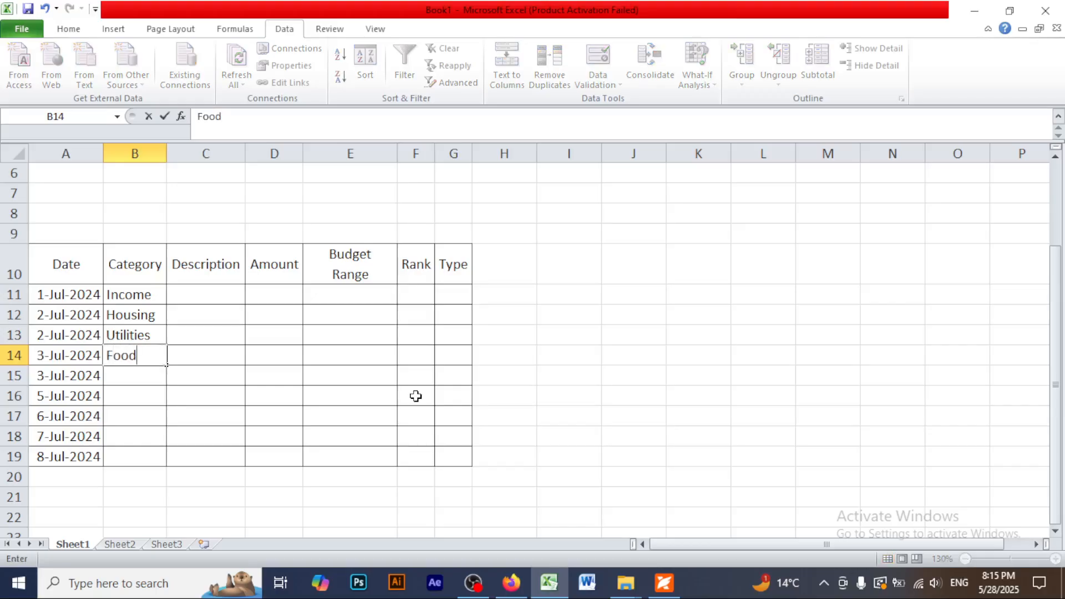
key(Return)
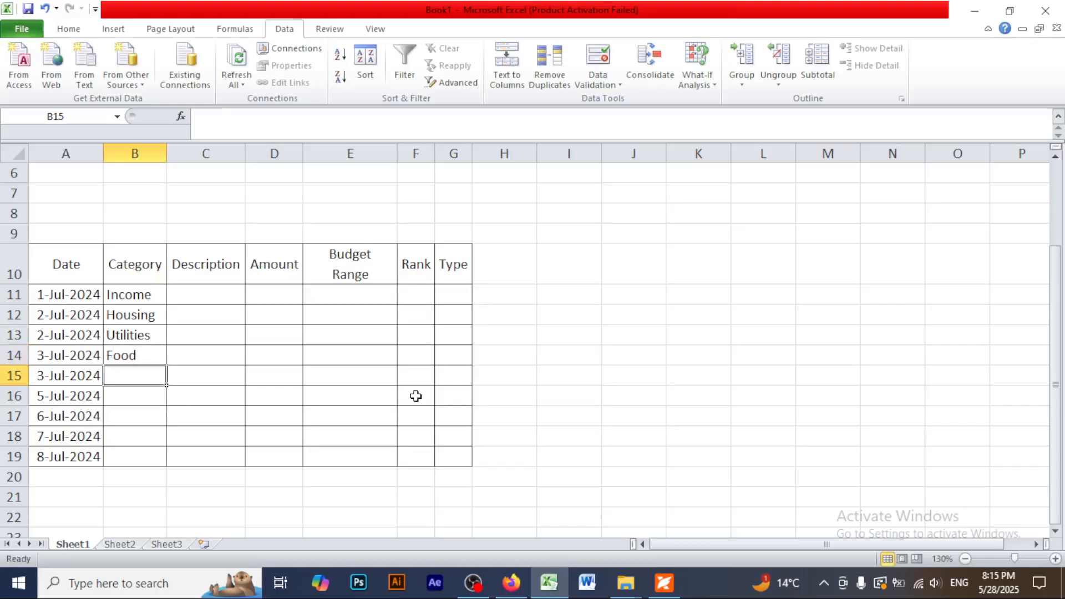
text(Food)
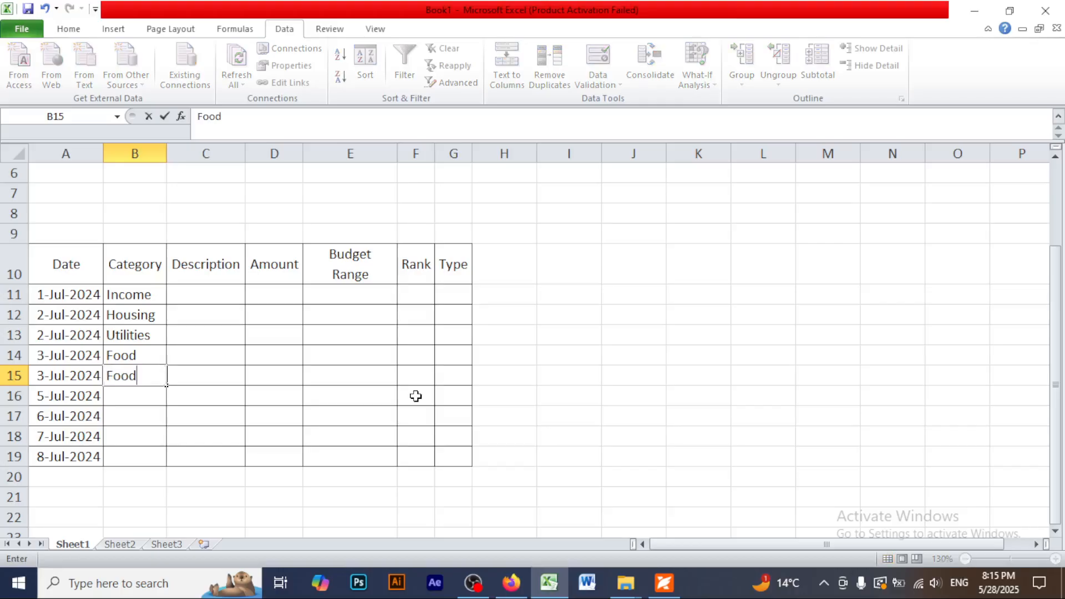
key(Return)
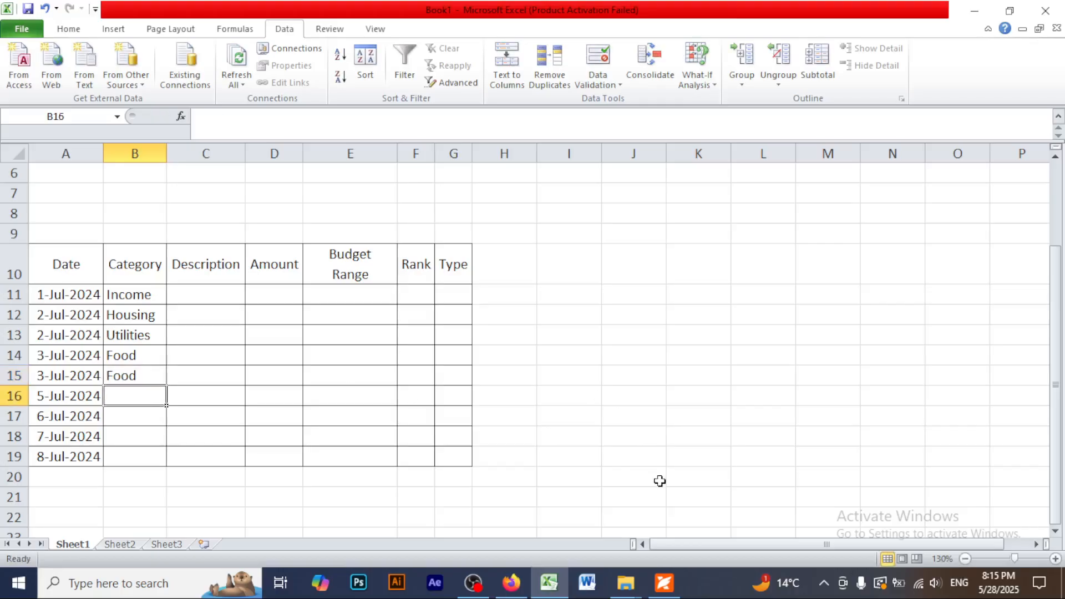
Check the remaining categories in the PDF sample and enter Utilities in B16 of the Excel sheet
click(672, 585)
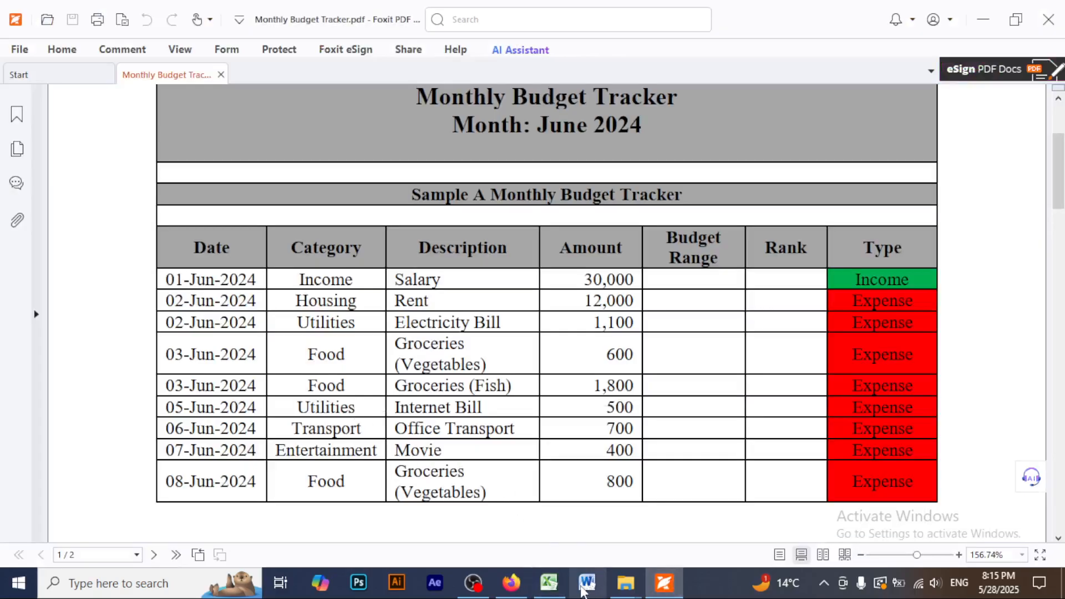
click(547, 584)
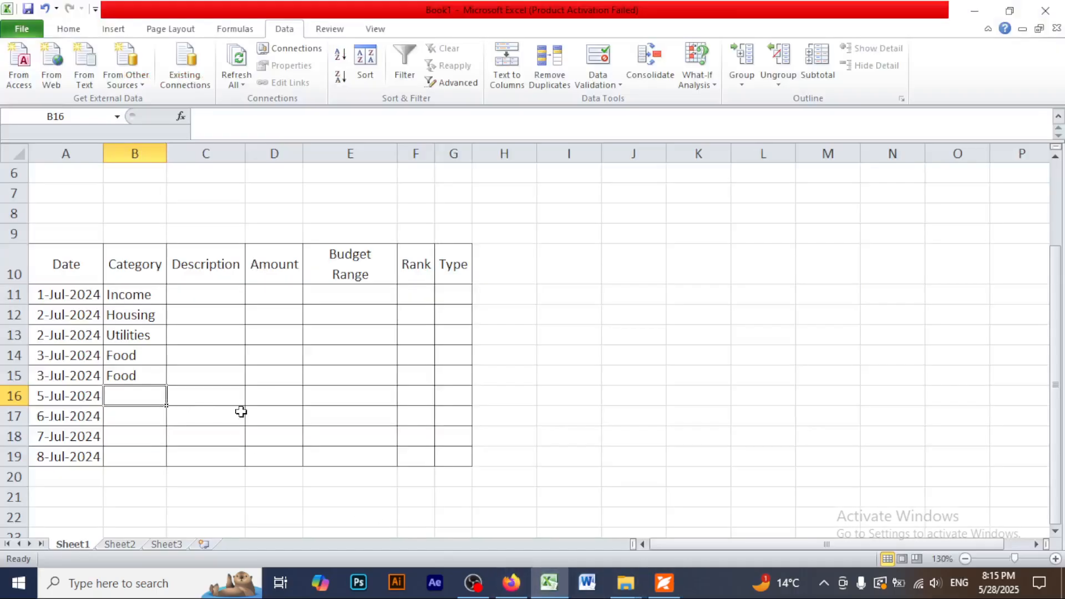
text(Uti)
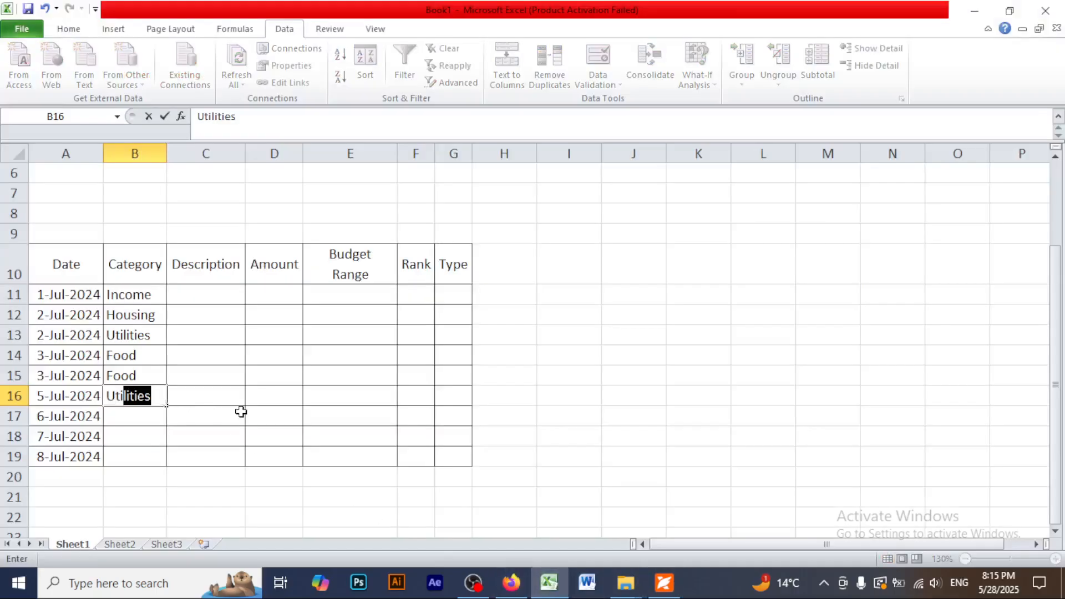
text(lities)
key(Return)
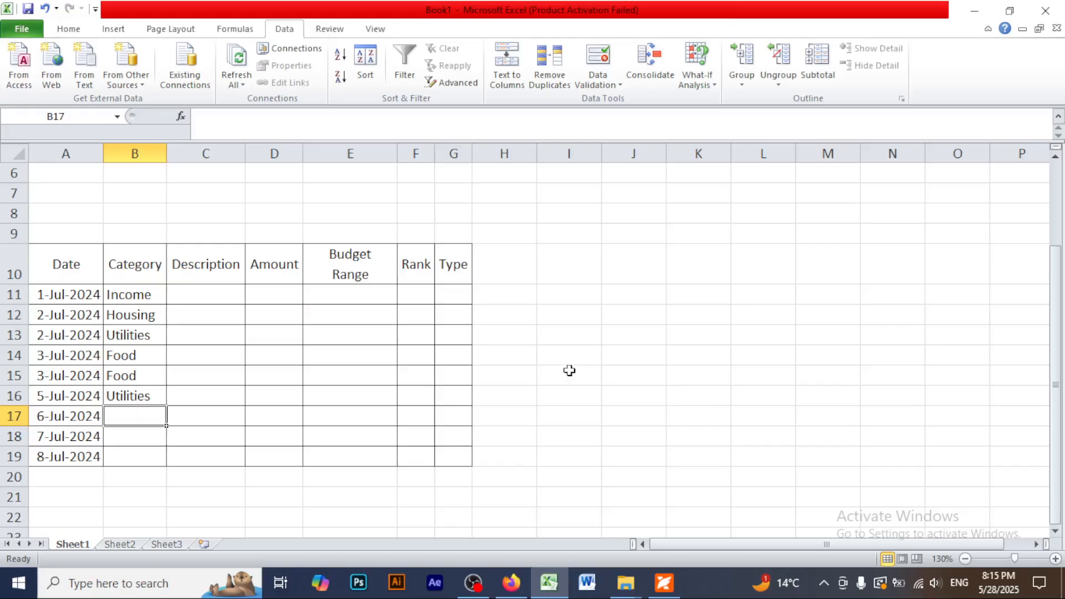
Enter the last three categories: Transport in B17, Entertainment in B18 and Food in B19
text(Transport)
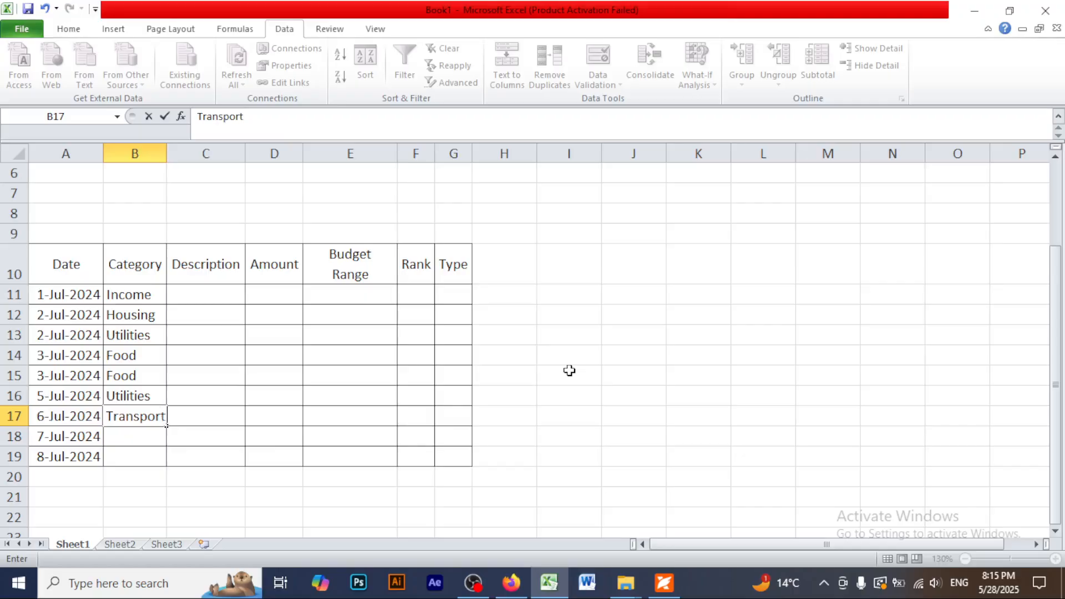
key(Return)
text(Enter)
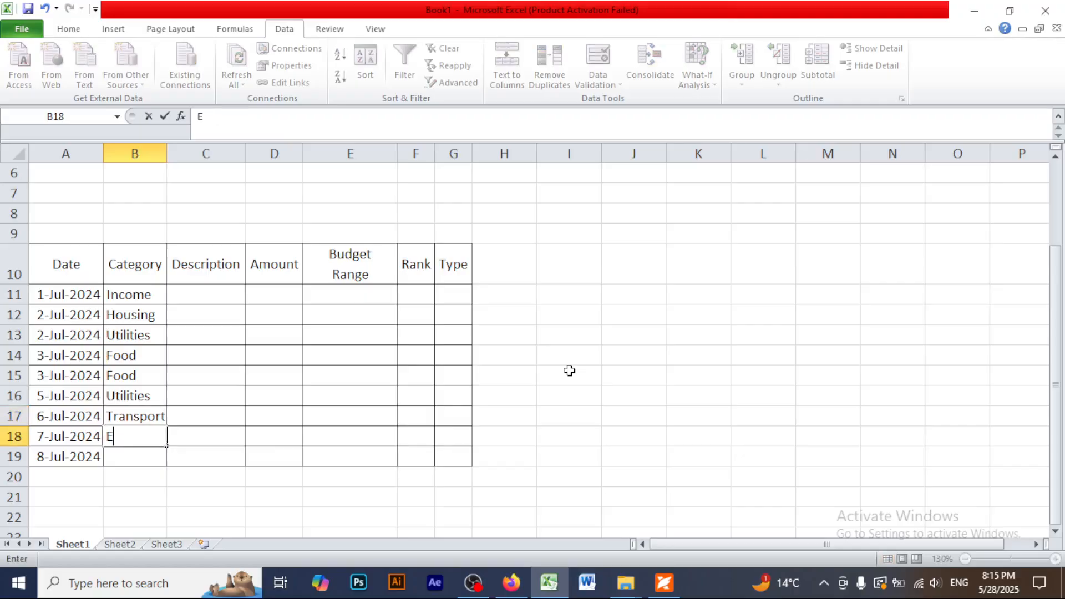
text(tainment)
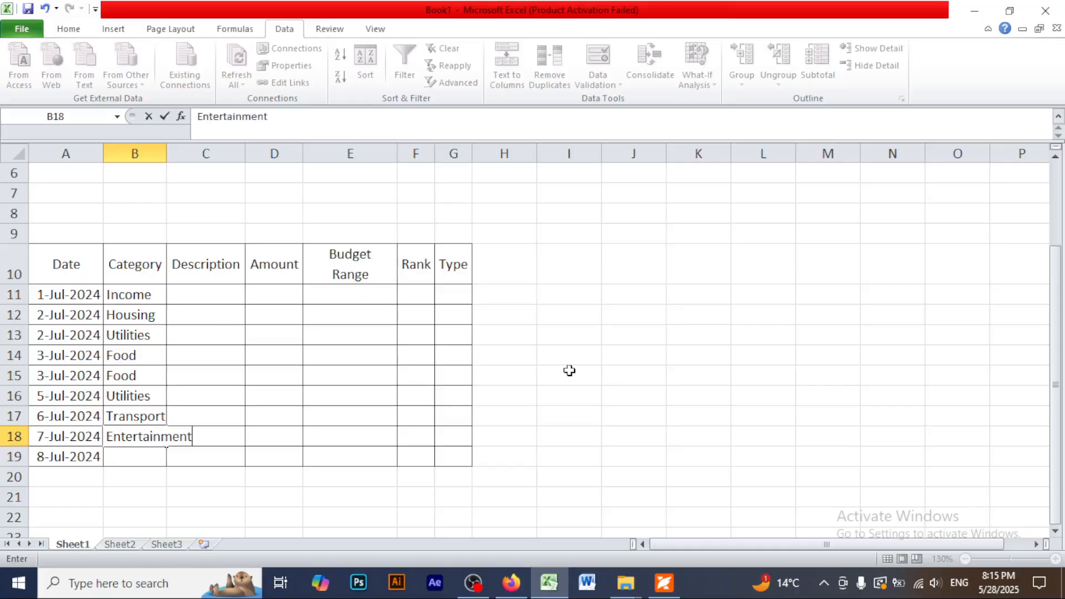
key(Return)
text(Food)
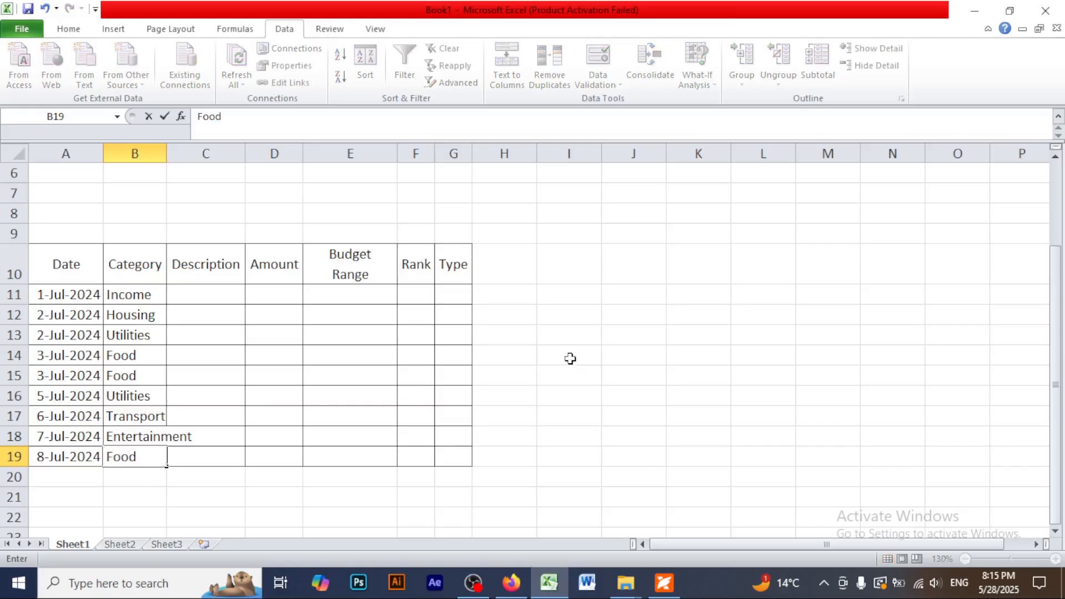
click(570, 359)
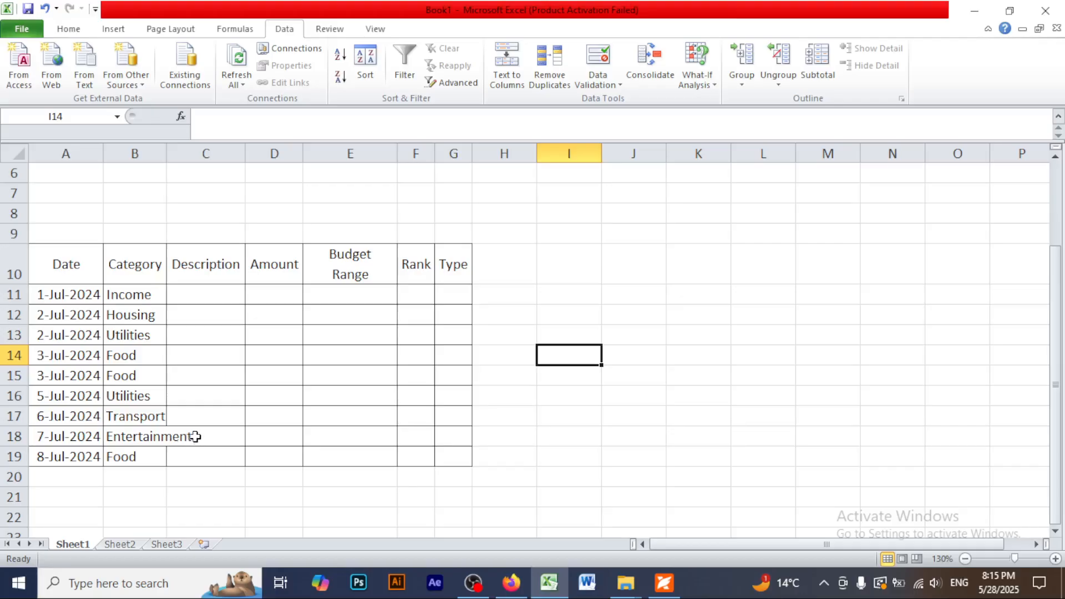
Auto-fit the Category column to its longest entry and widen the Description column slightly
click(156, 437)
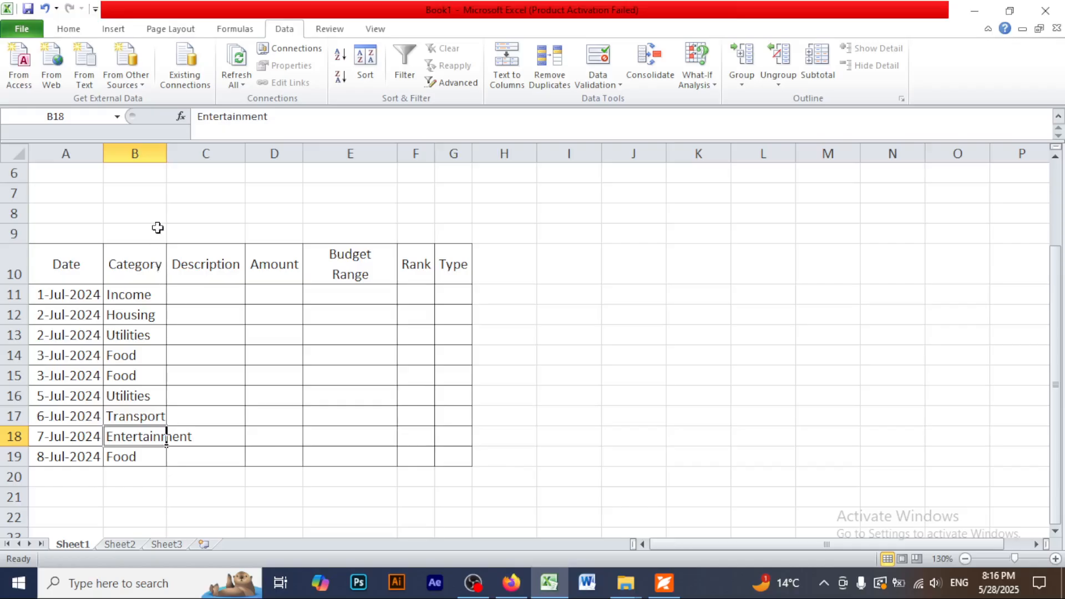
double_click(167, 156)
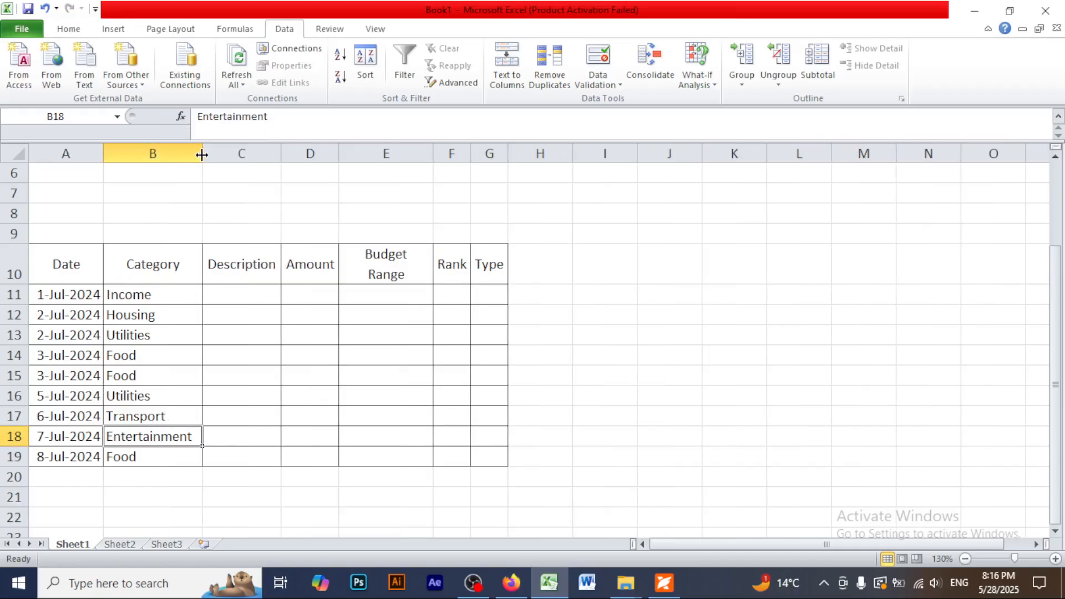
click(583, 358)
click(233, 292)
drag(281, 157, 301, 158)
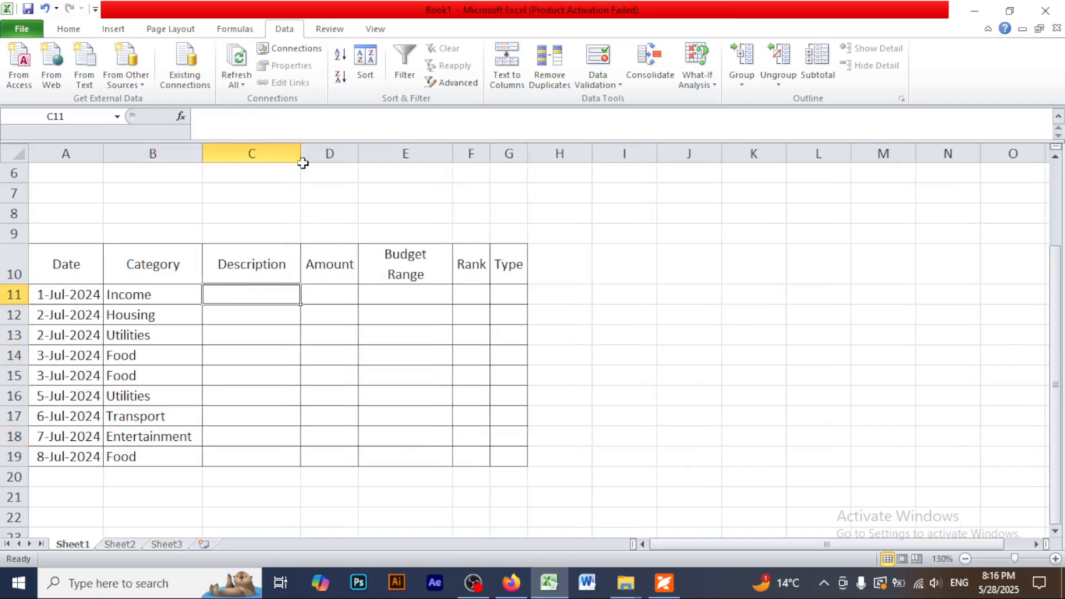
Check the first description in the PDF sample and enter Salary in C11 of the Excel sheet
click(665, 582)
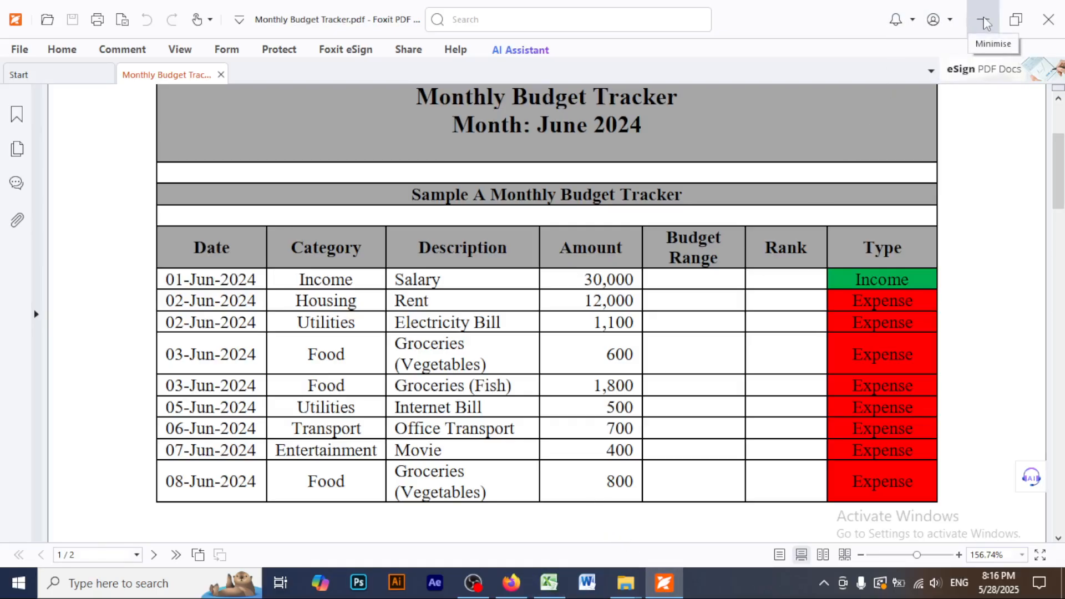
click(985, 22)
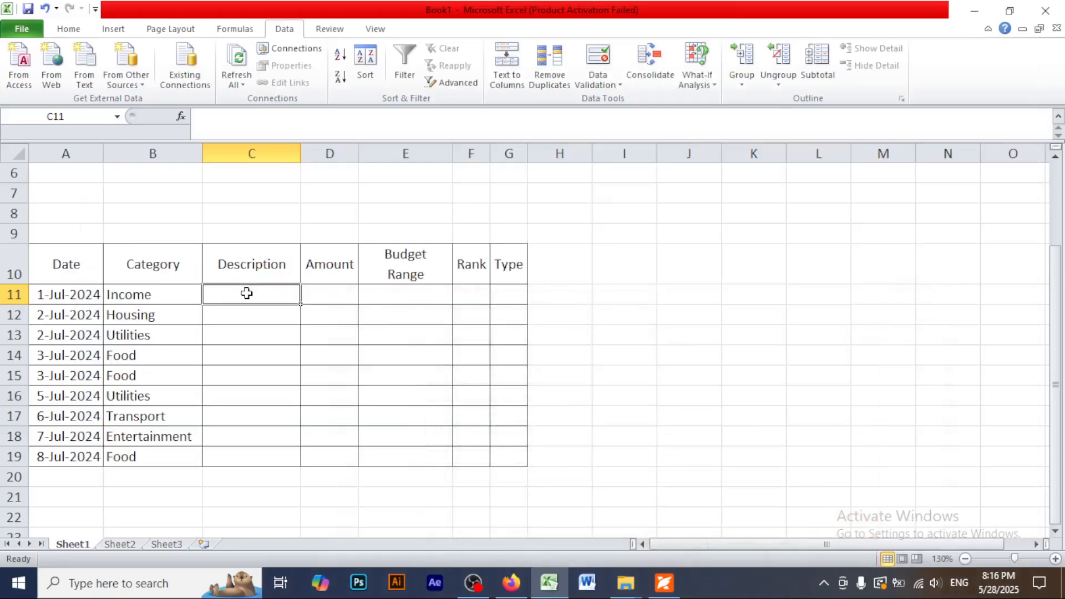
text(Salary)
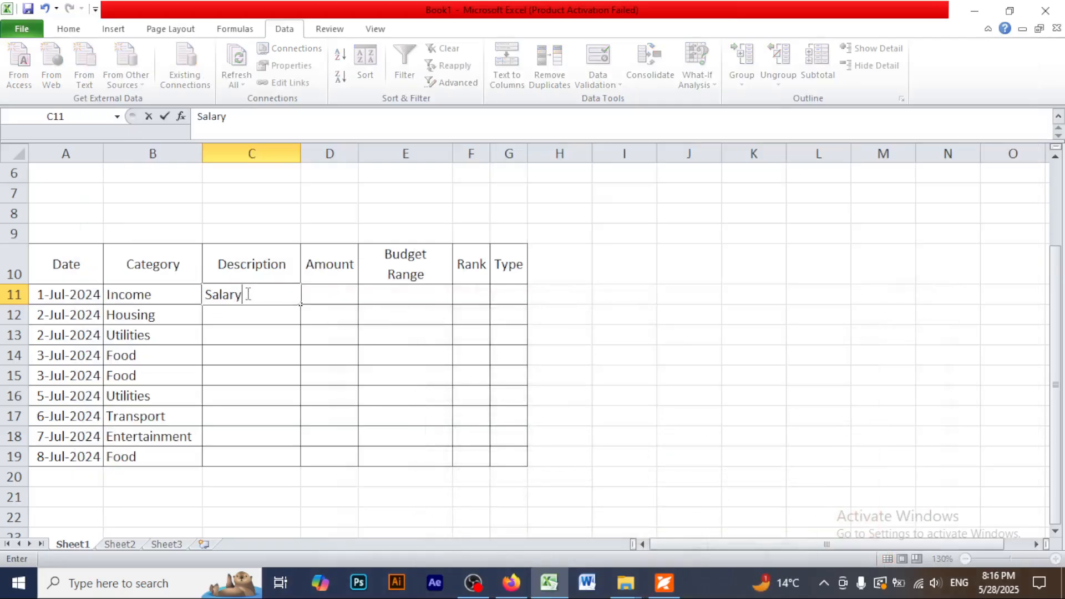
click(474, 582)
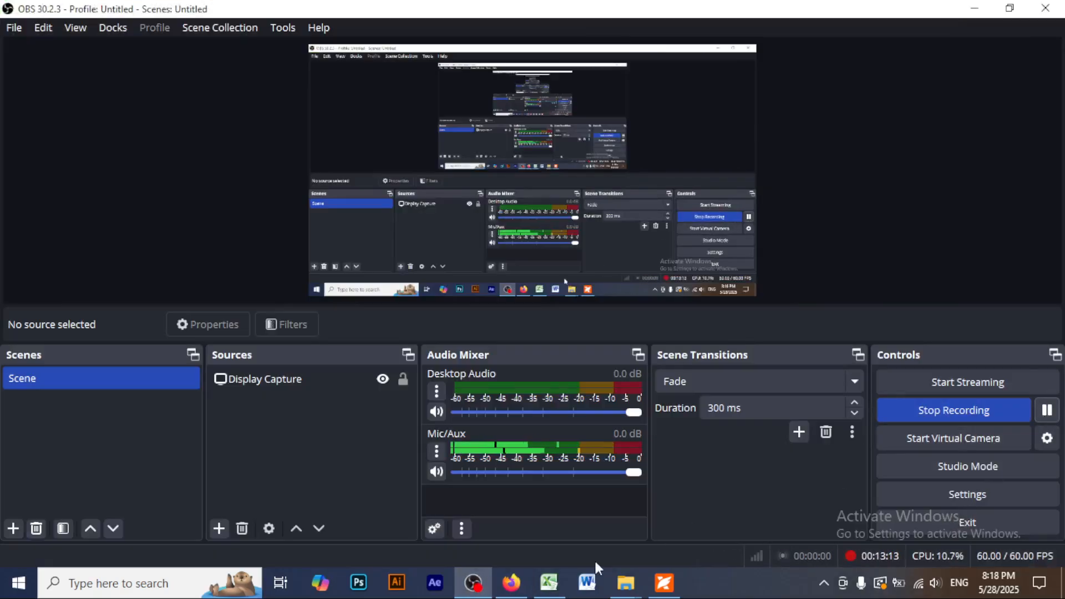
click(548, 583)
drag(247, 297, 238, 457)
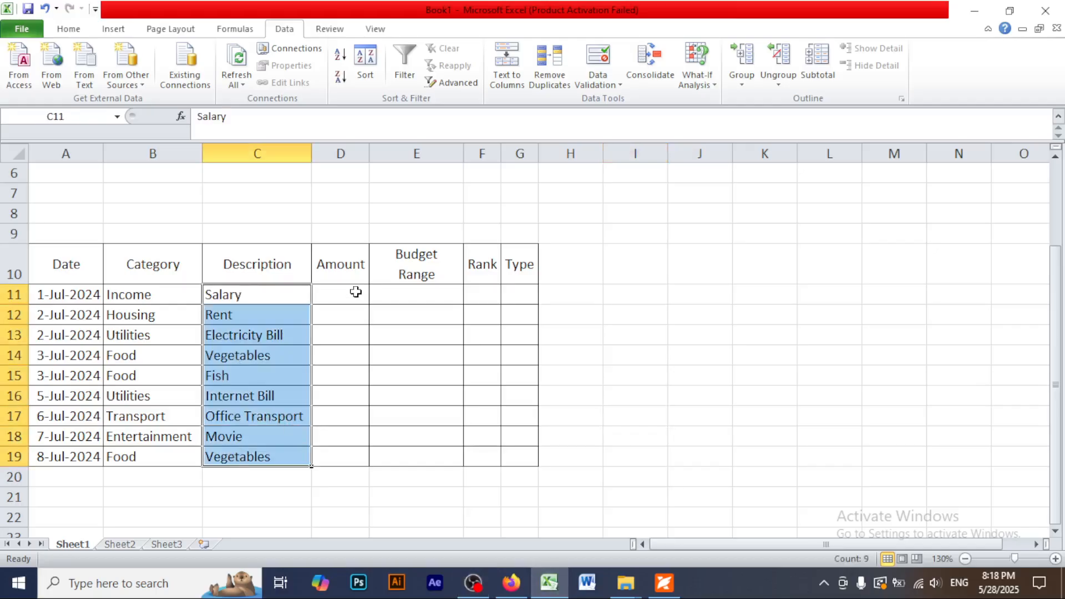
Check the Amount column in the PDF sample and enter 30000, 12000 and 1100 in D11 to D13 of the Excel sheet
click(355, 293)
click(666, 583)
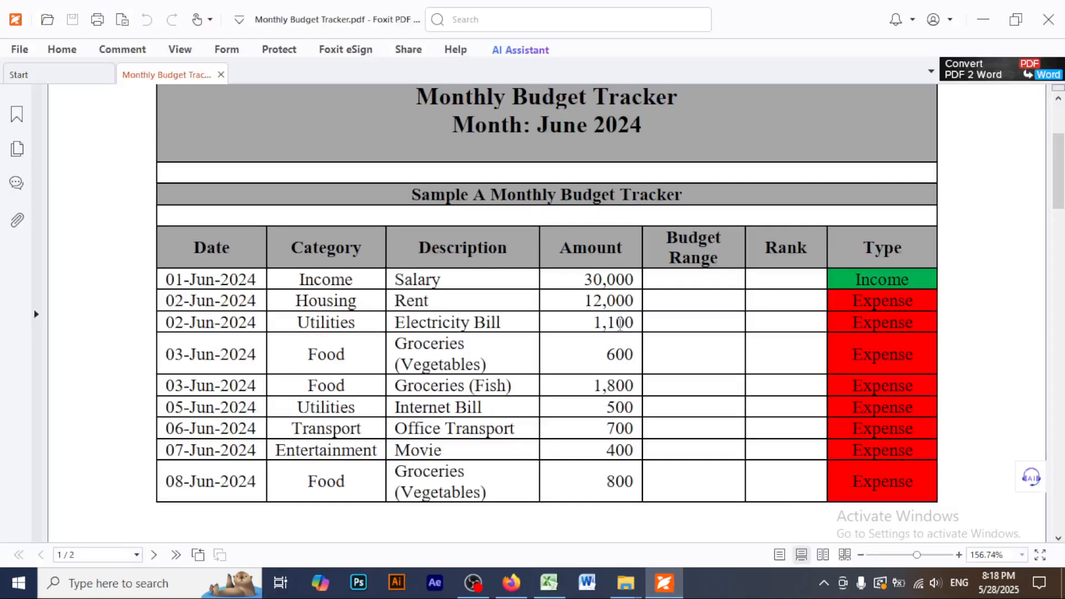
click(985, 19)
text(3)
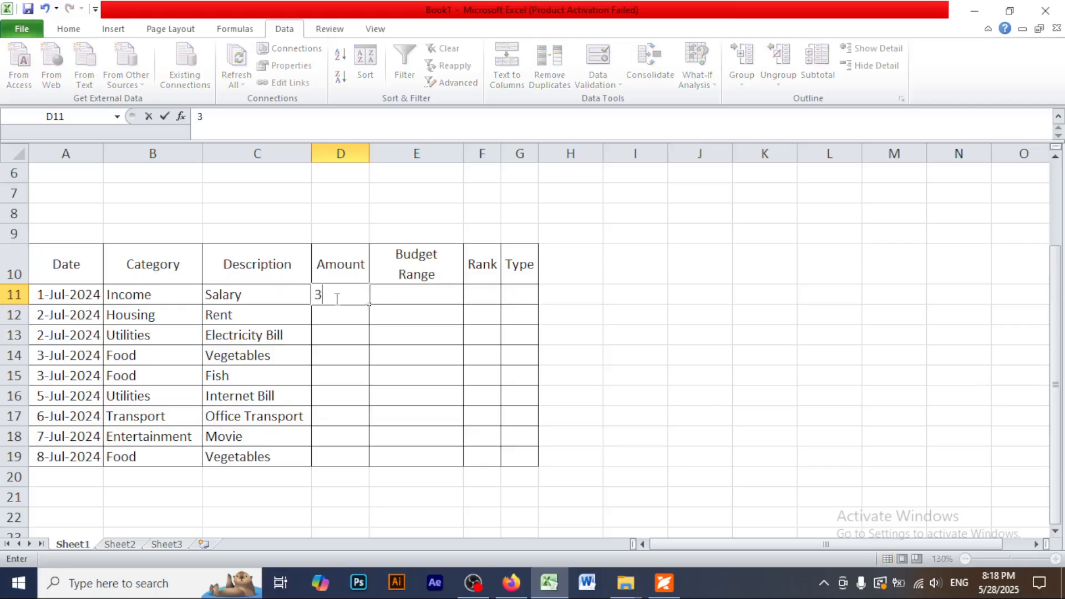
text(0000)
key(Return)
text(12000)
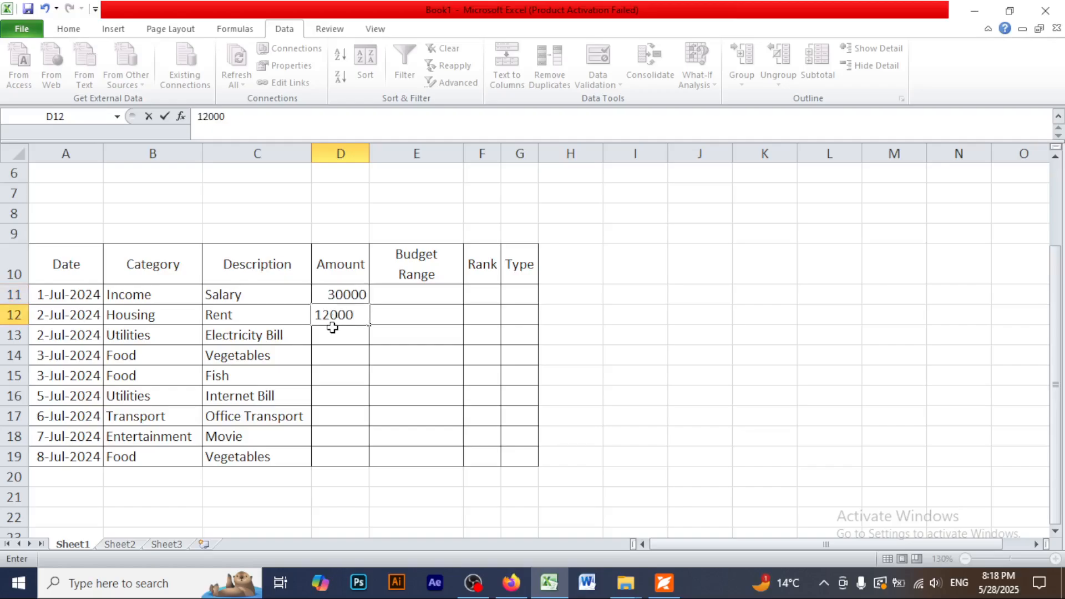
key(Return)
text(100)
key(Return)
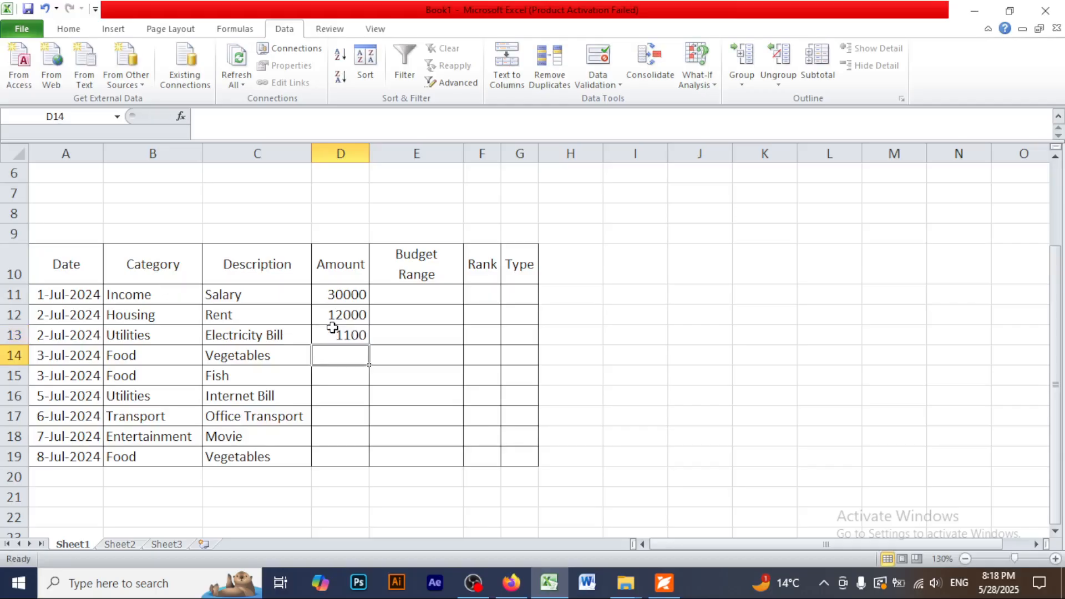
Check the two 3-Jun amounts in the PDF sample and enter 600 in D14 and 1800 in D15 in Excel
click(665, 586)
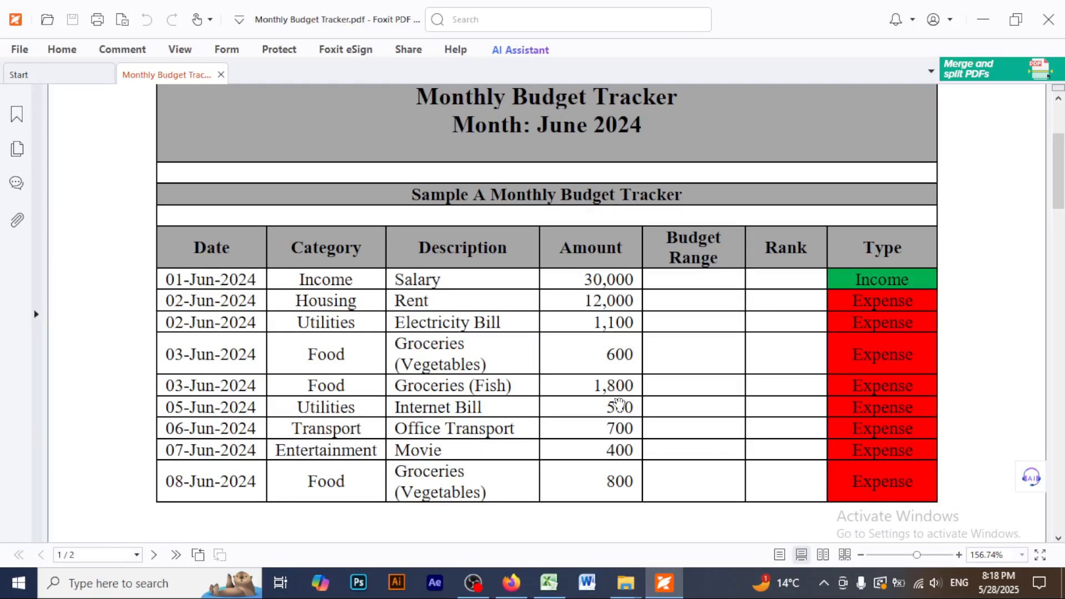
click(985, 26)
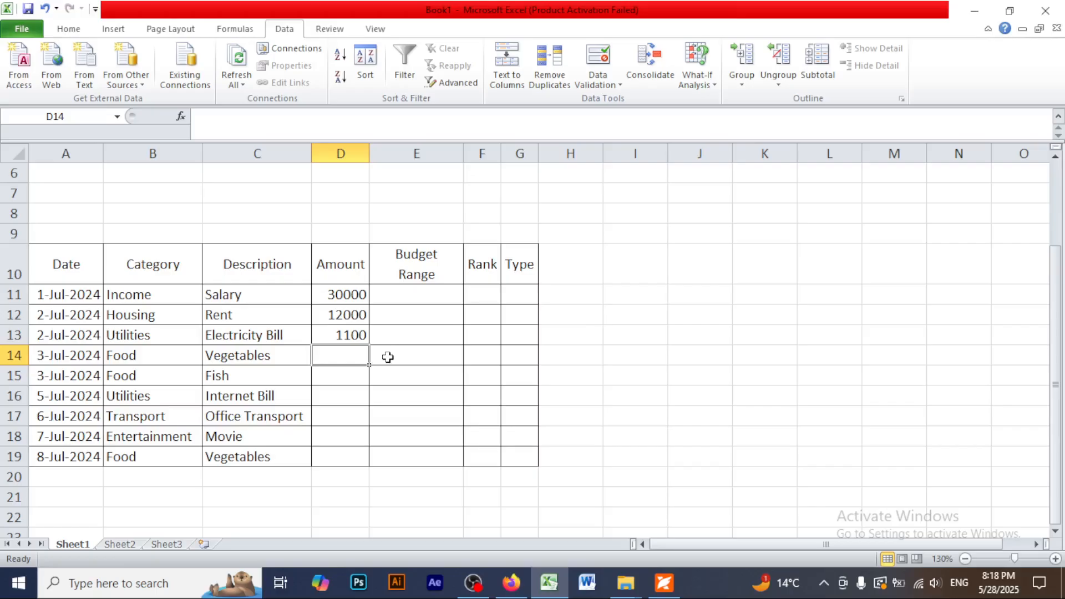
text(600)
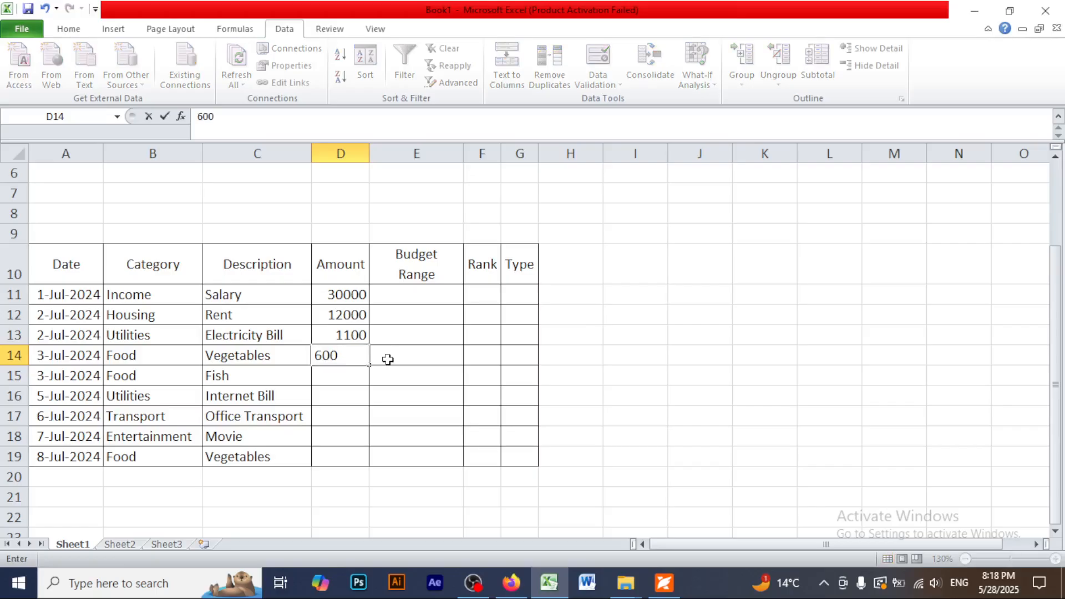
key(Return)
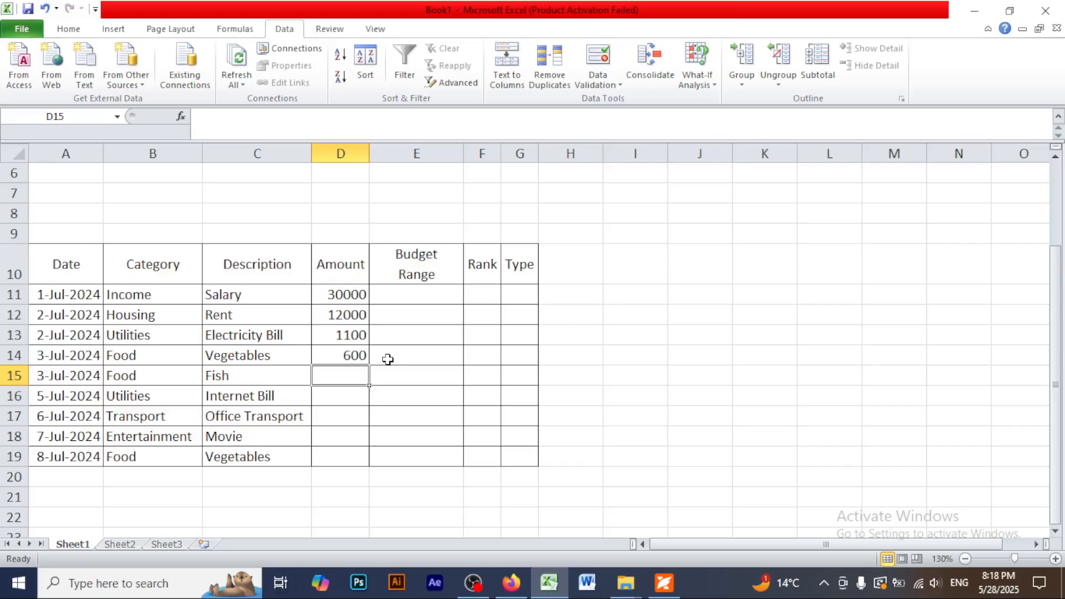
text(1800)
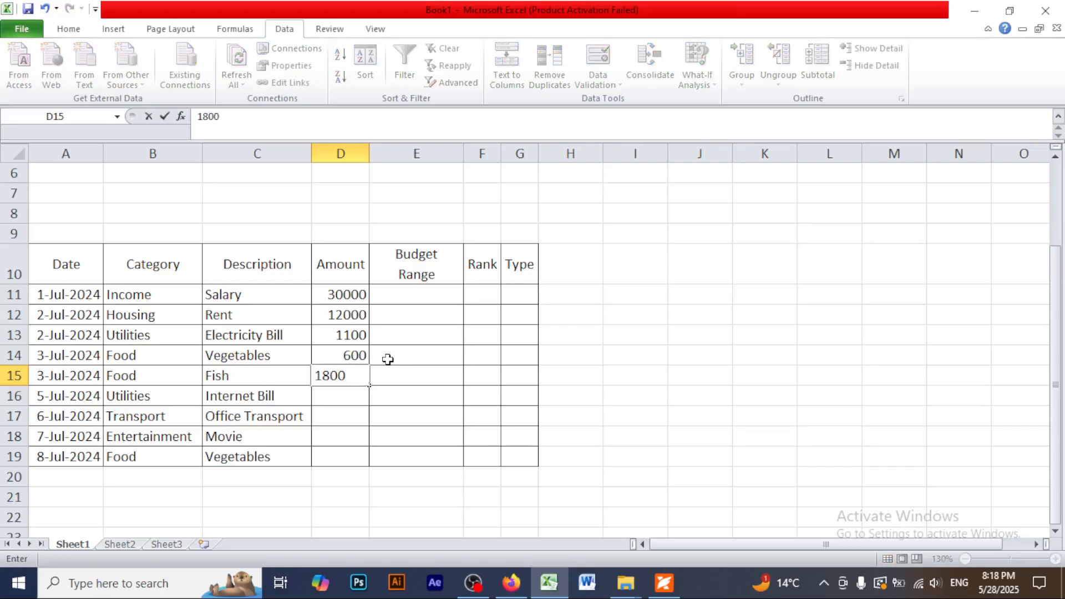
key(Return)
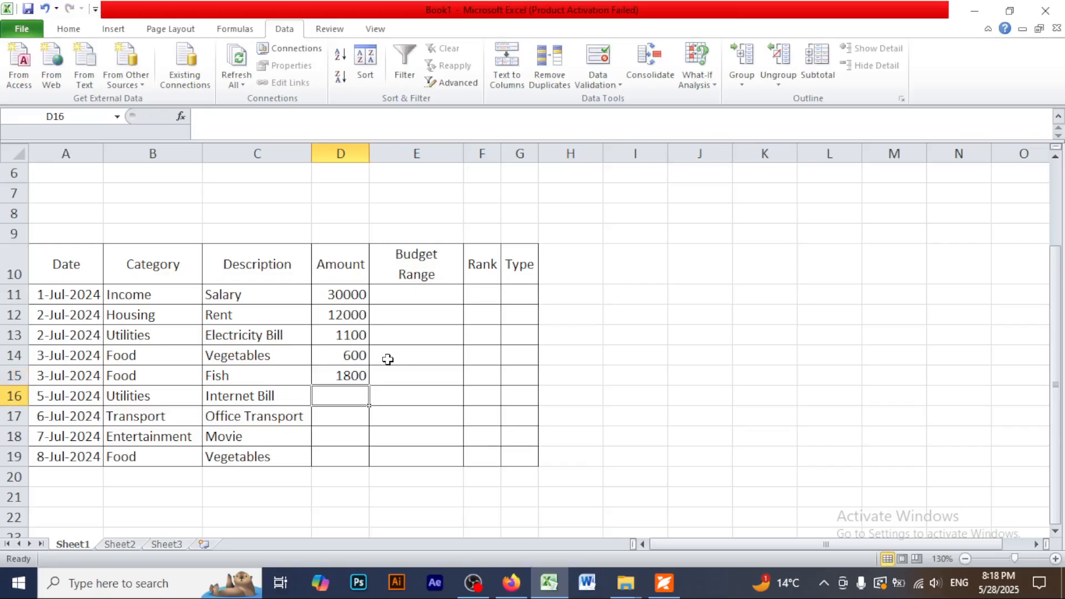
Look up the Internet Bill and Office Transport amounts in the PDF and enter 500 in D16 and 700 in D17 in Excel
click(664, 583)
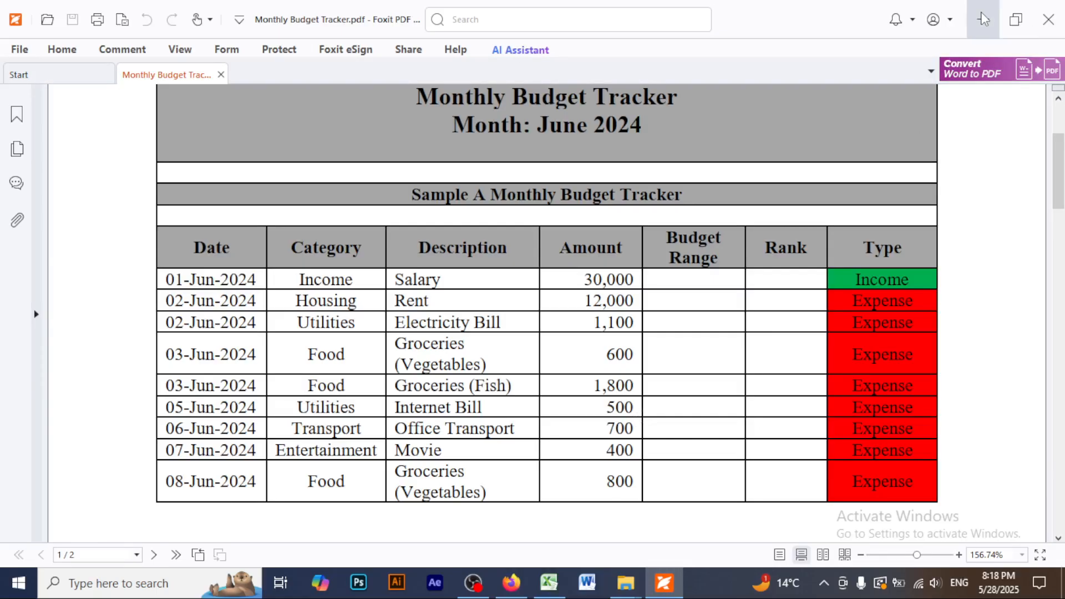
key(alt+Tab)
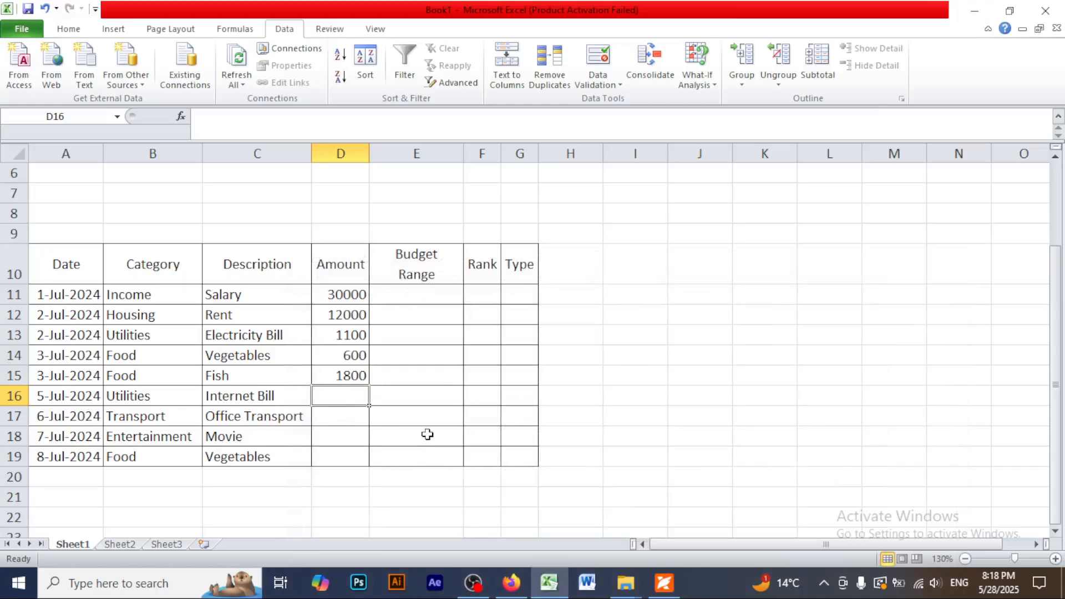
text(500)
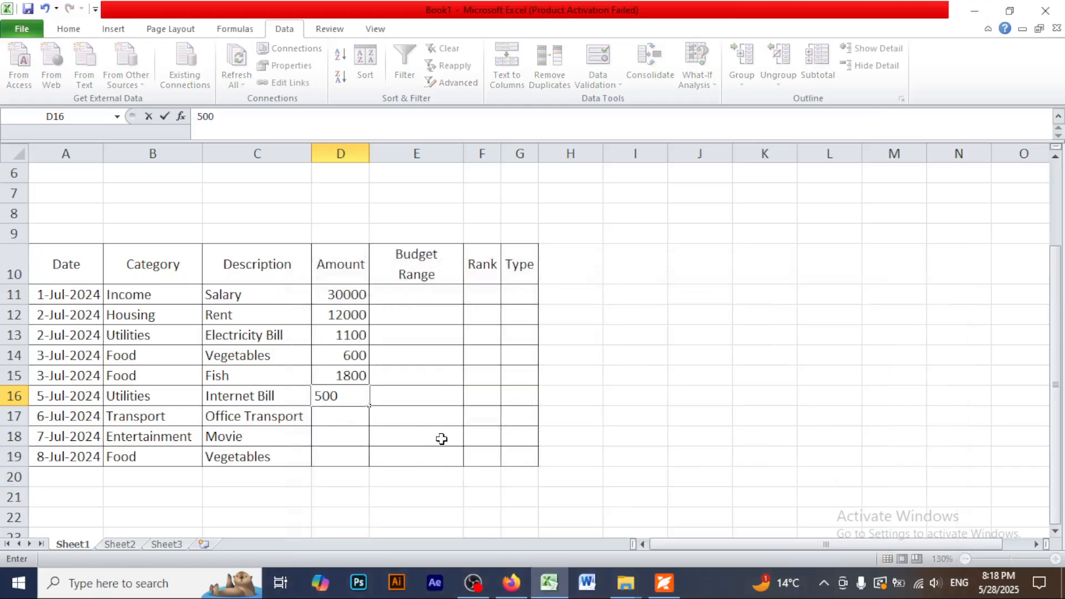
click(605, 419)
click(347, 420)
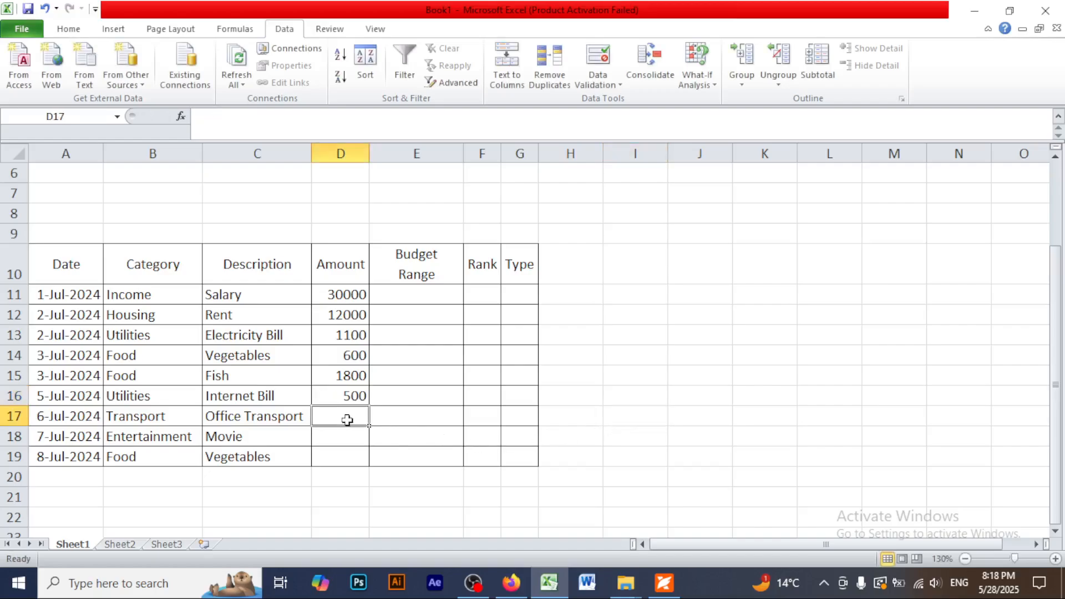
text(700)
click(570, 471)
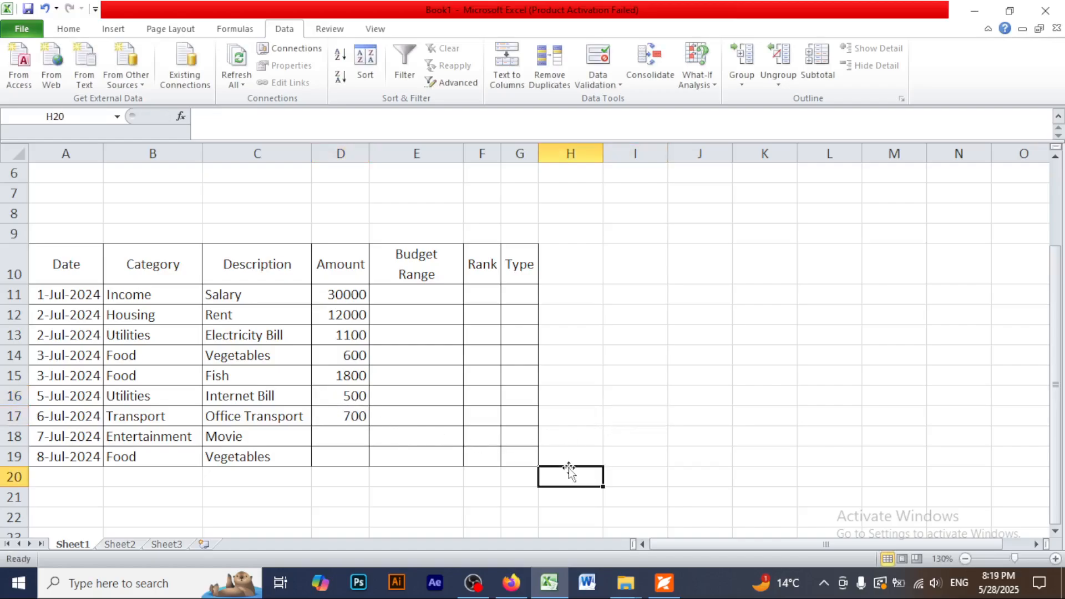
Look up the last two amounts in the PDF and enter 400 in D18 and 800 in D19 of the Excel sheet
click(663, 582)
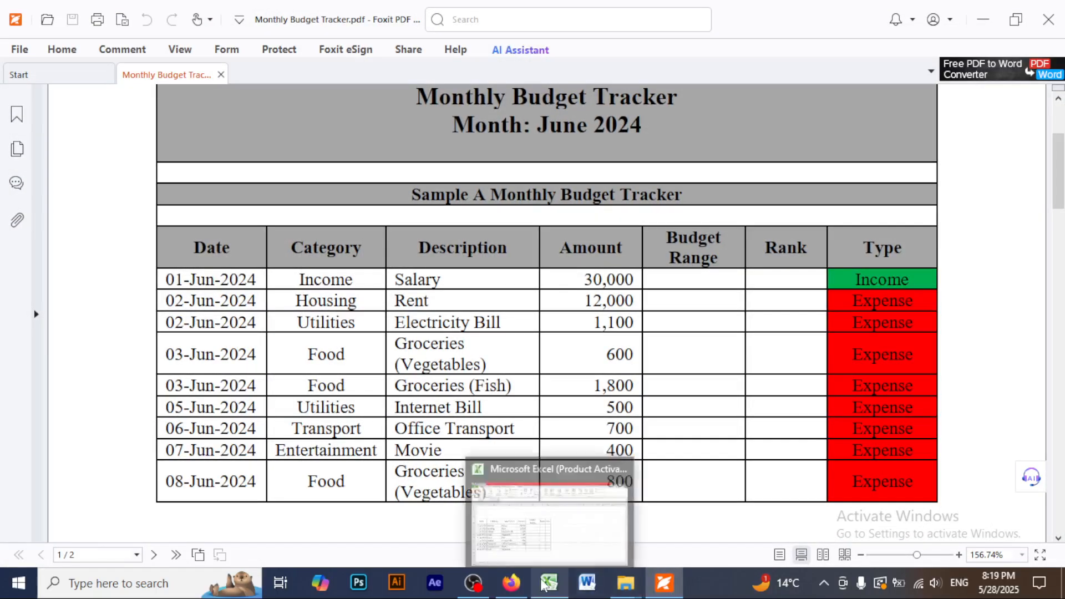
click(465, 533)
click(345, 435)
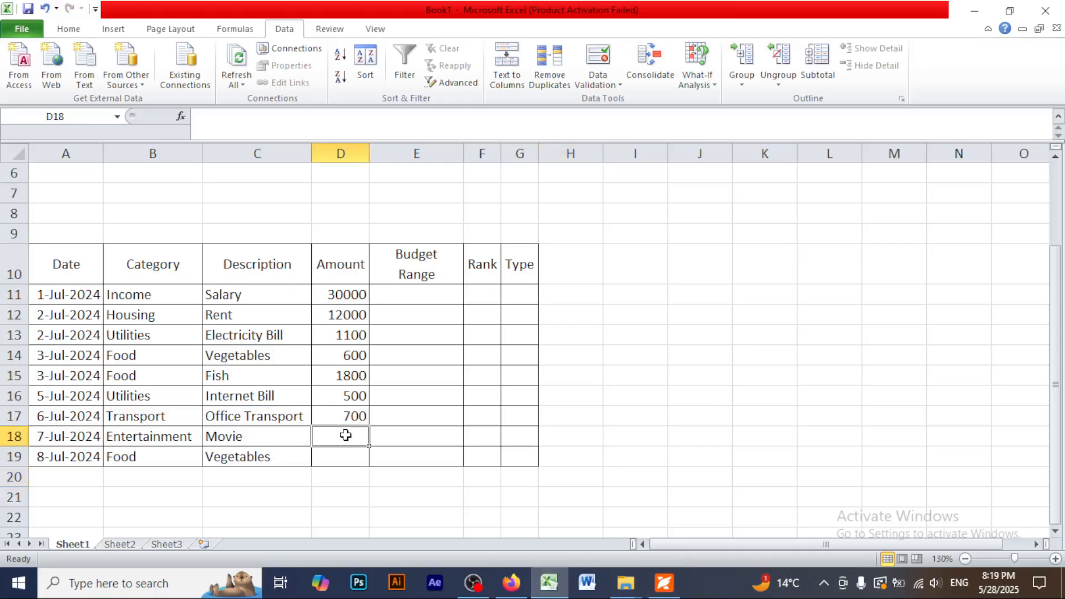
text(400)
click(531, 460)
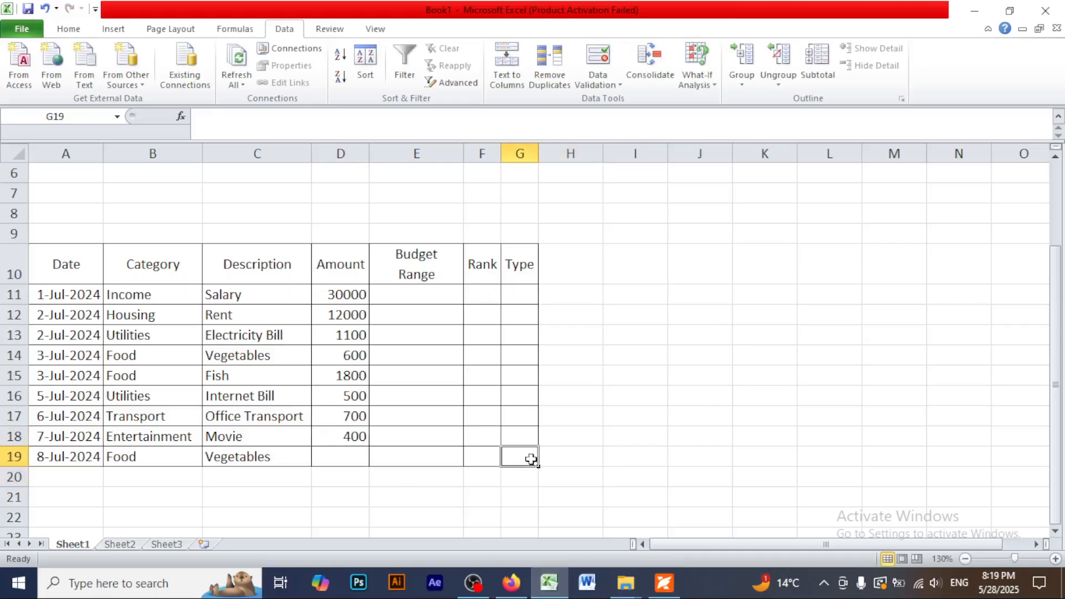
click(341, 456)
text(800)
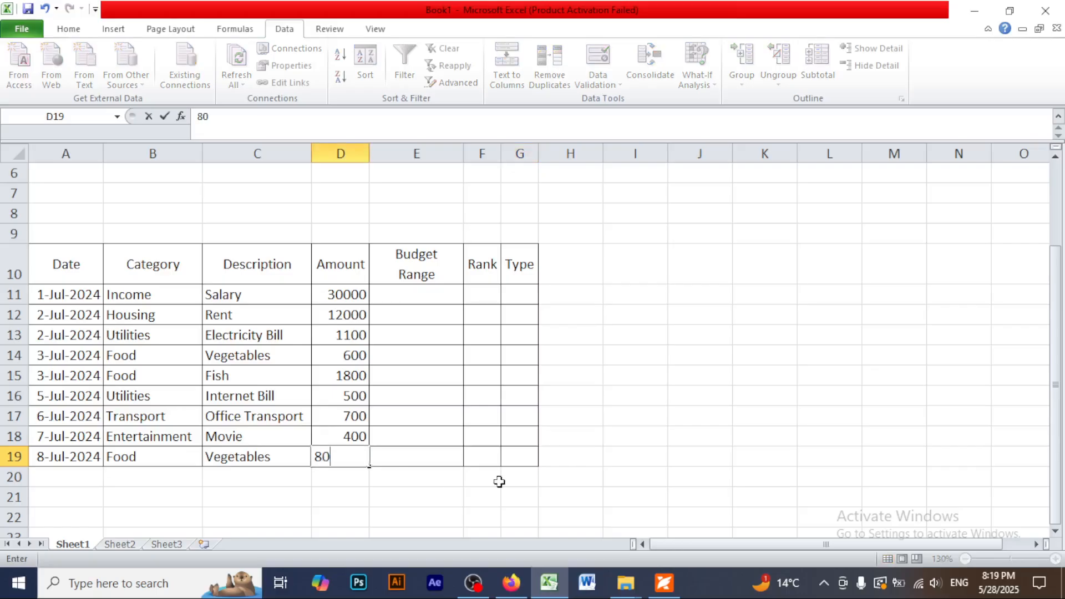
click(675, 460)
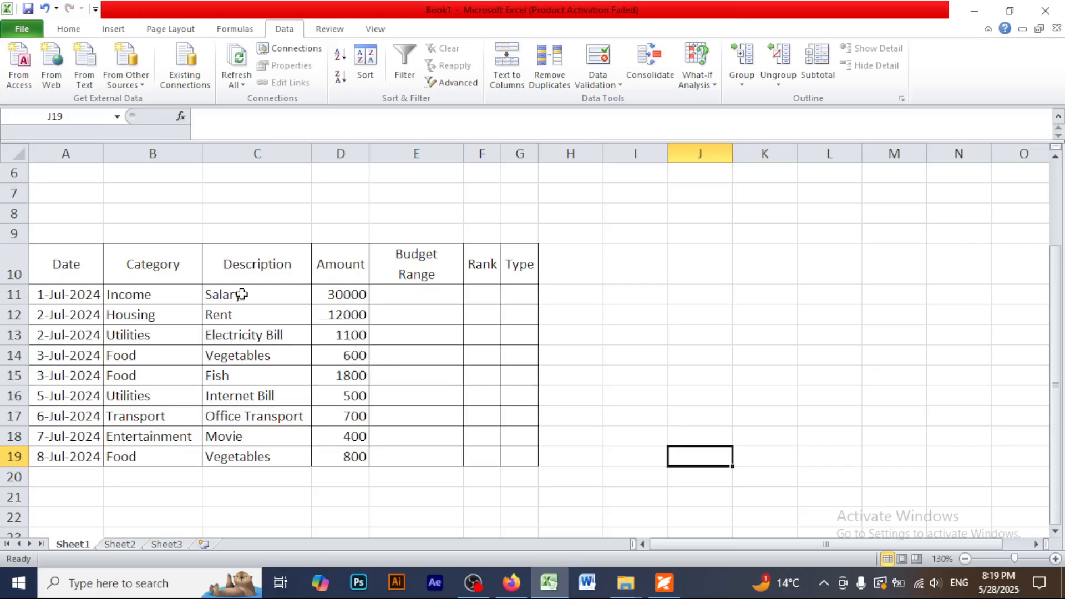
Switch to the Monthly Budget Tracker PDF and read the conditional formatting and Type rules in its job conditions
scroll(585, 333, up, 2)
scroll(585, 333, down, 2)
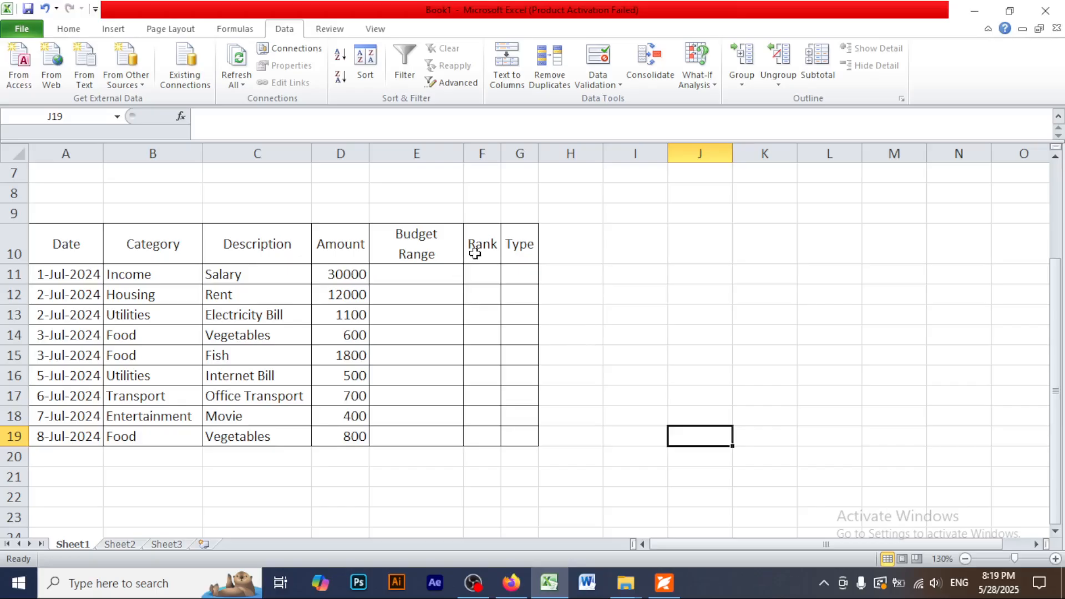
click(669, 589)
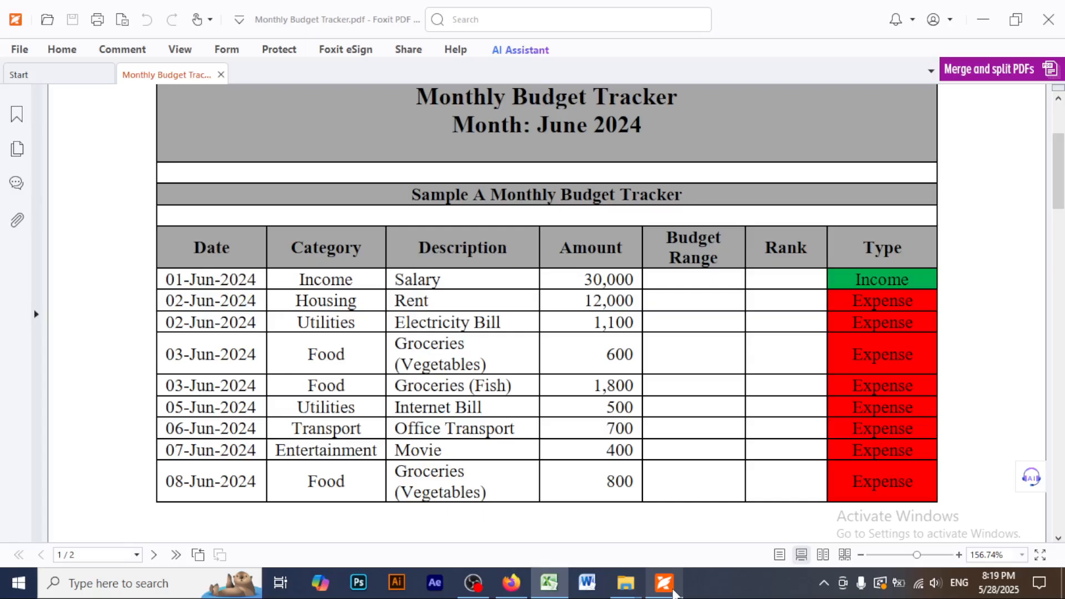
scroll(741, 466, down, 10)
scroll(741, 467, down, 15)
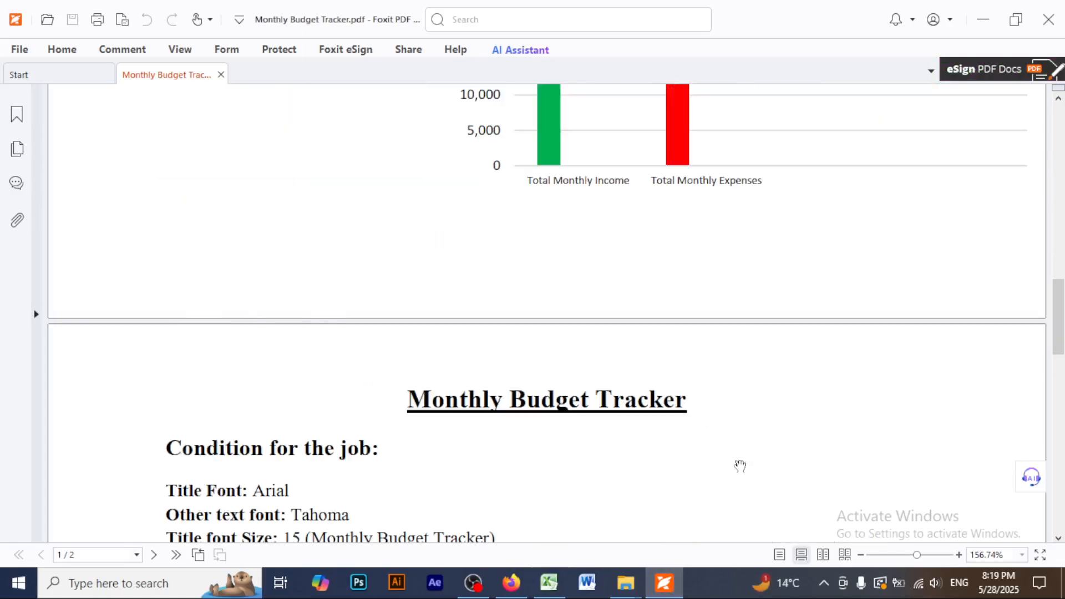
scroll(740, 466, down, 5)
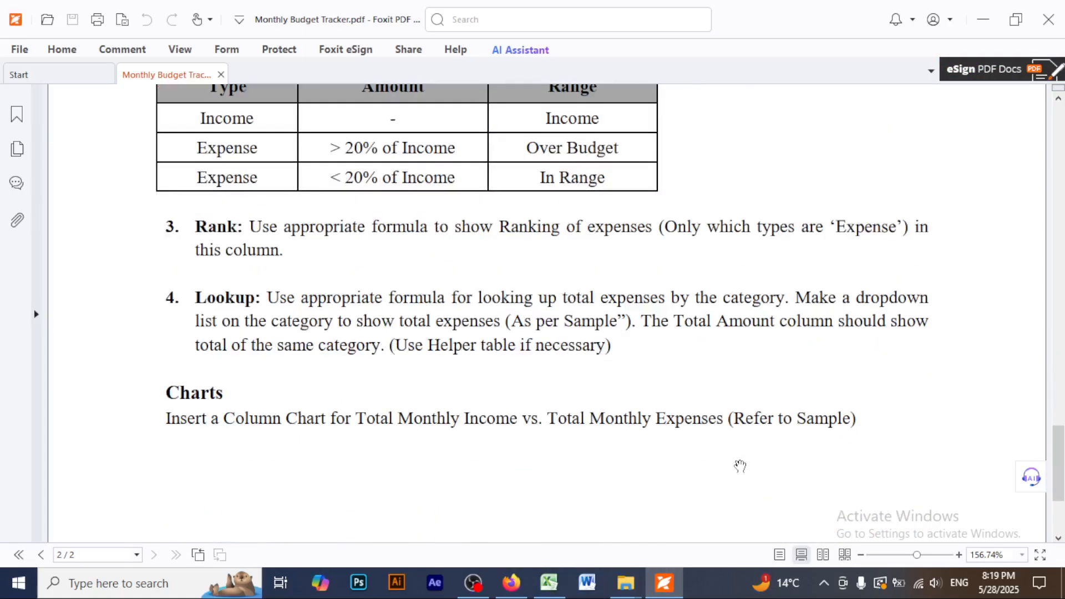
scroll(740, 467, up, 5)
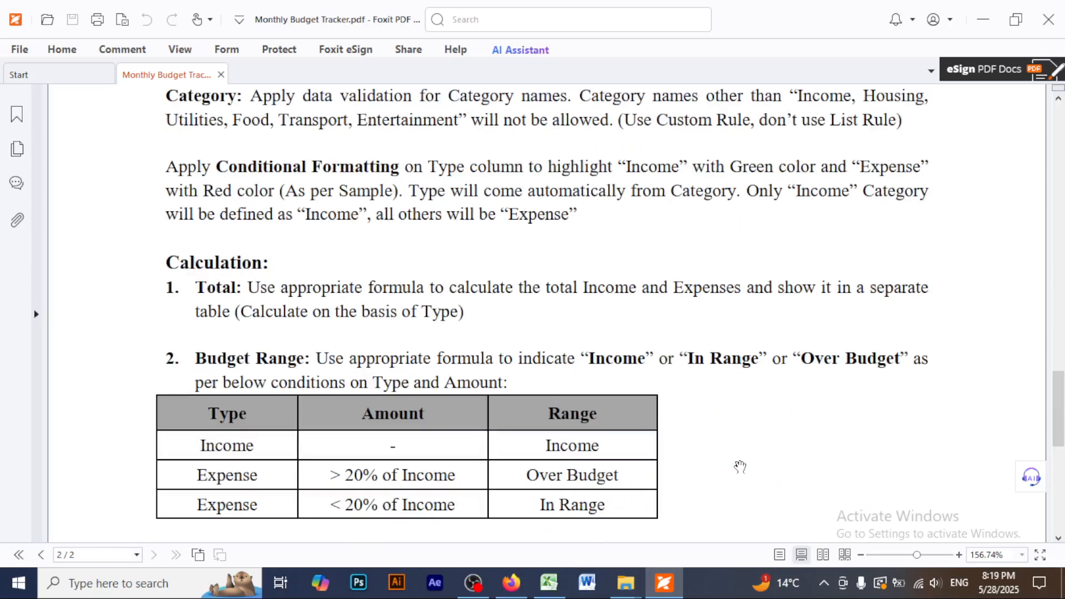
scroll(740, 469, up, 2)
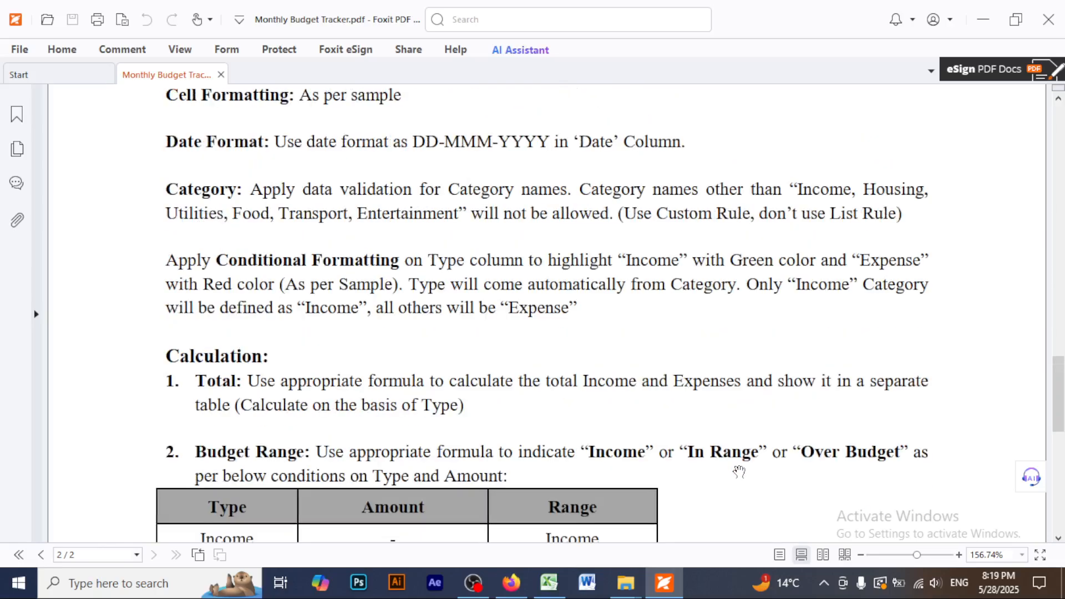
scroll(740, 472, up, 1)
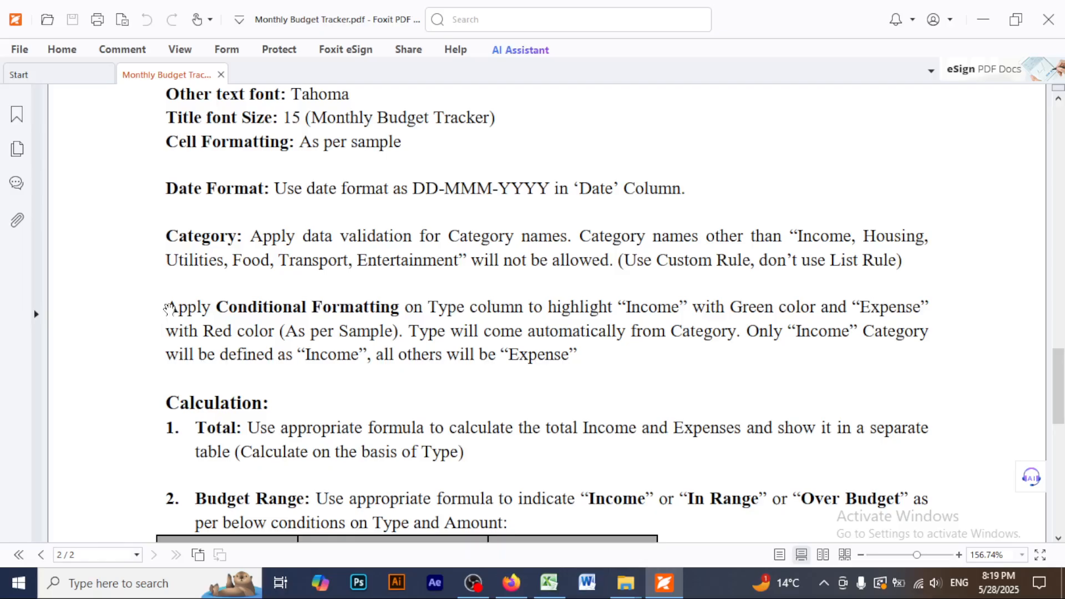
drag(168, 309, 522, 353)
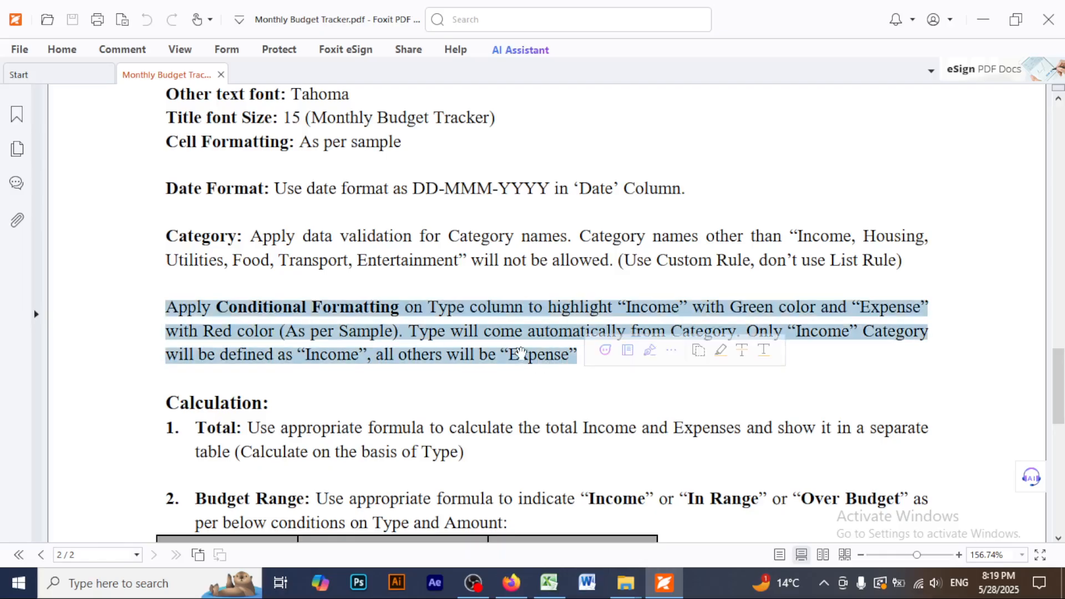
click(522, 353)
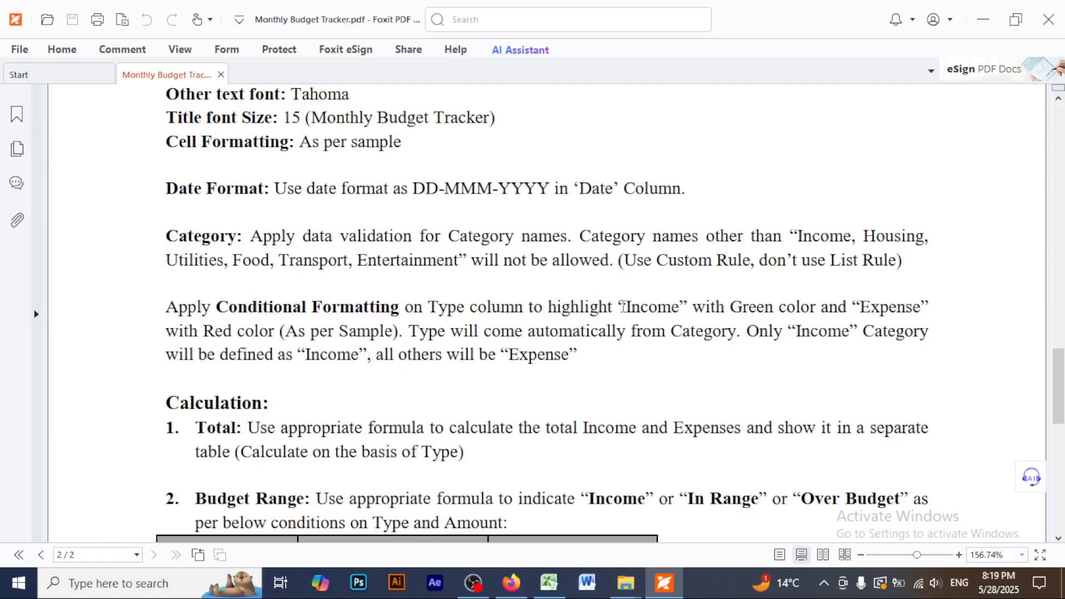
drag(623, 306, 680, 306)
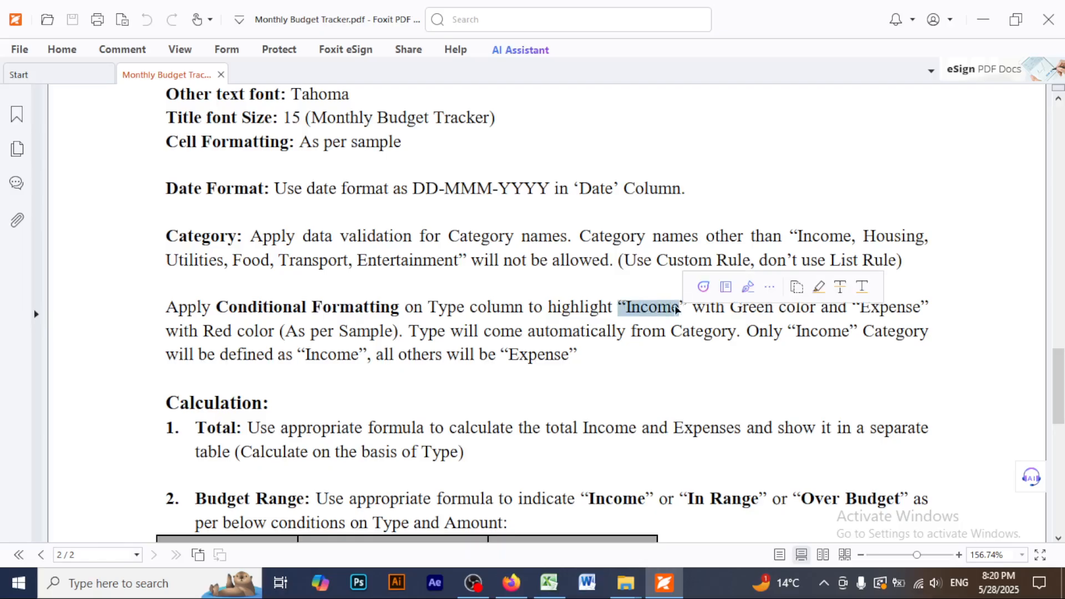
click(642, 308)
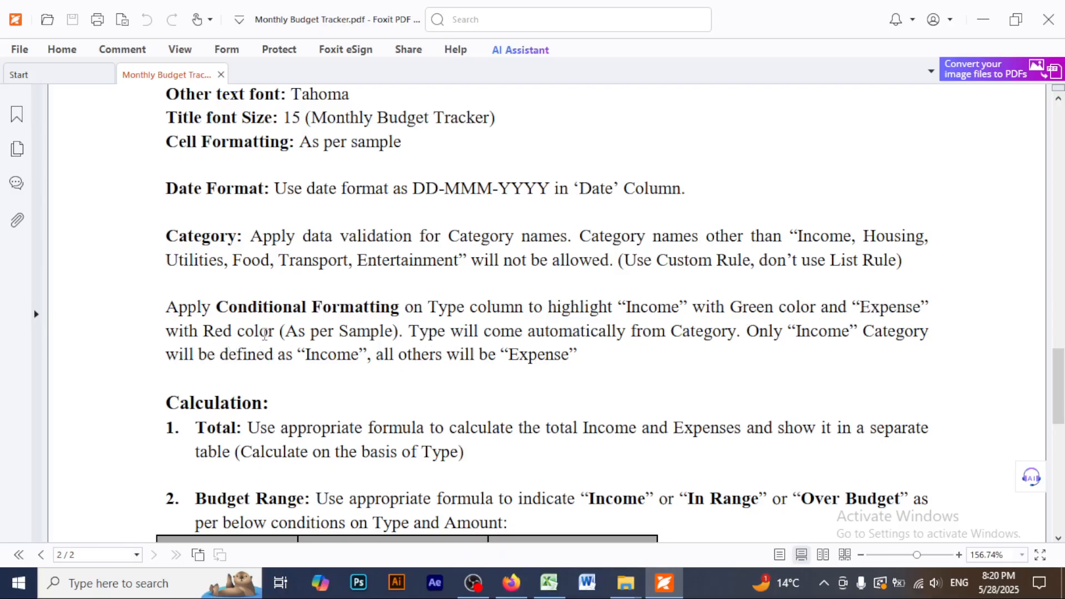
Underline "Income", "Green", "Expense" and "Red" in the PDF's Conditional Formatting paragraph with the red Pencil tool
click(122, 49)
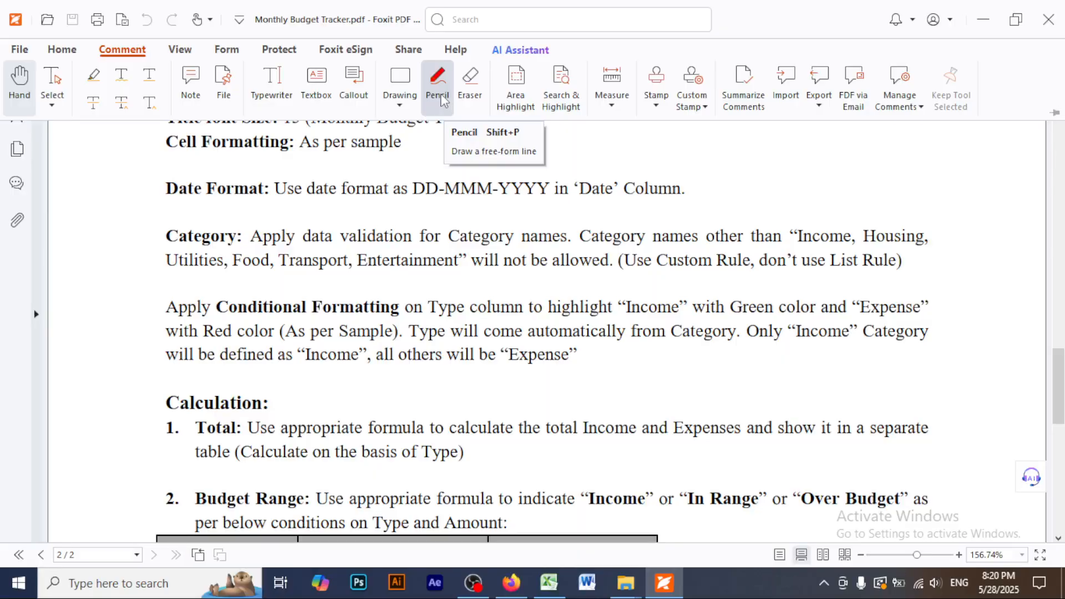
click(443, 98)
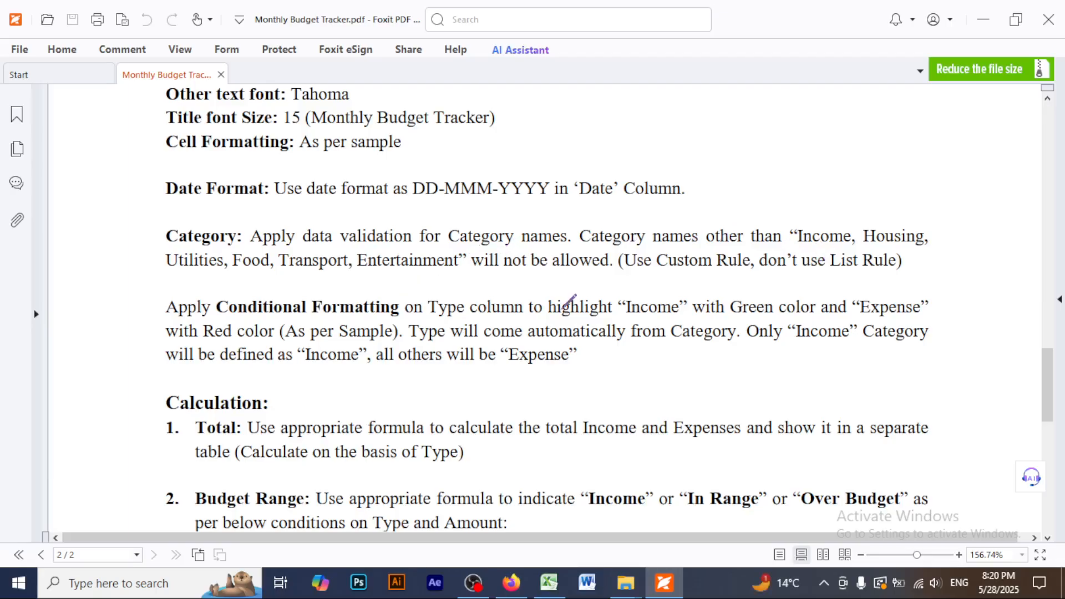
drag(628, 315, 767, 315)
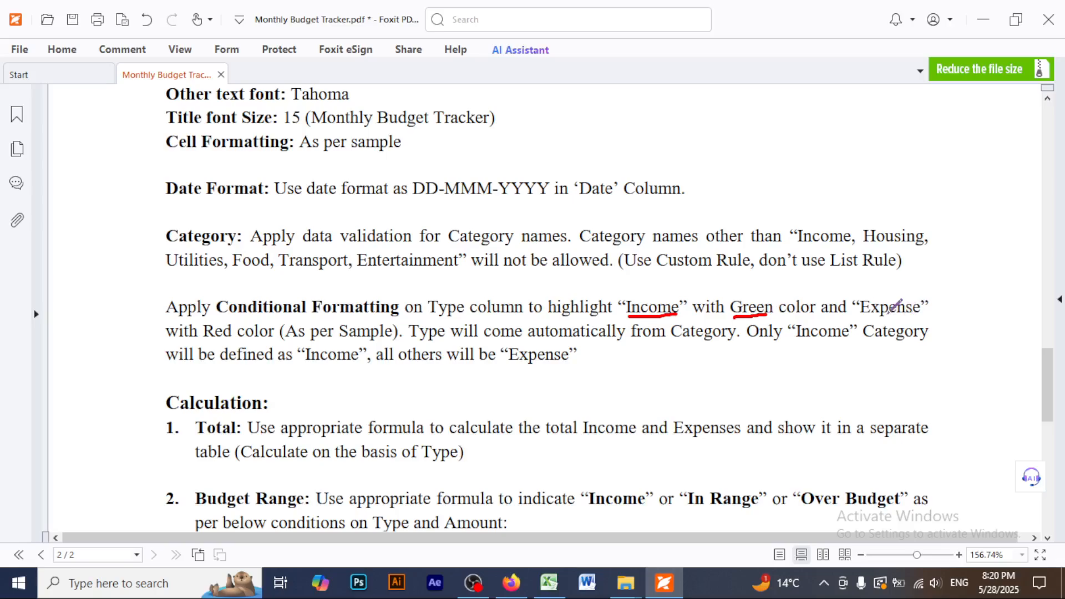
drag(864, 316, 920, 315)
drag(204, 337, 235, 340)
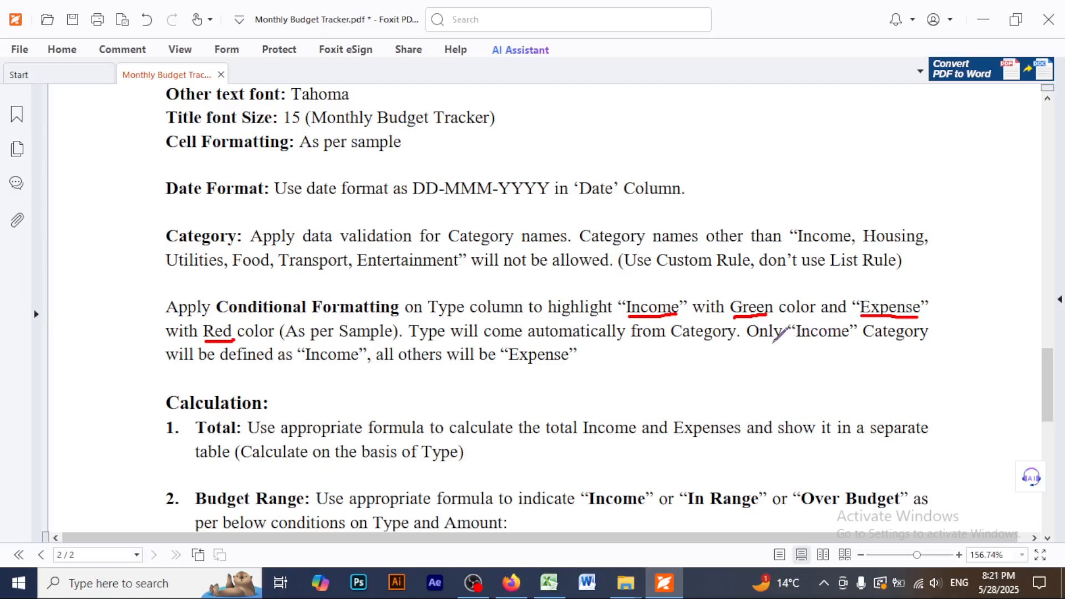
Underline both "Income" mentions and "Expense" in the sentence defining how Type follows from Category
drag(799, 345, 841, 344)
drag(303, 364, 356, 364)
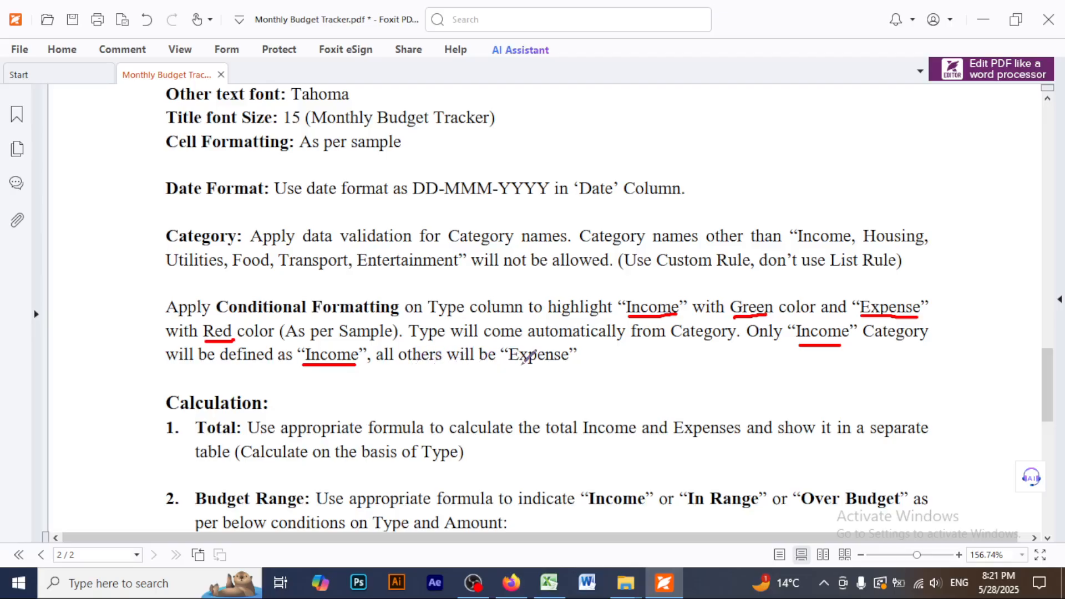
drag(508, 366, 571, 365)
Return to the Excel sheet, select G11 and widen the Type column
click(547, 588)
click(521, 275)
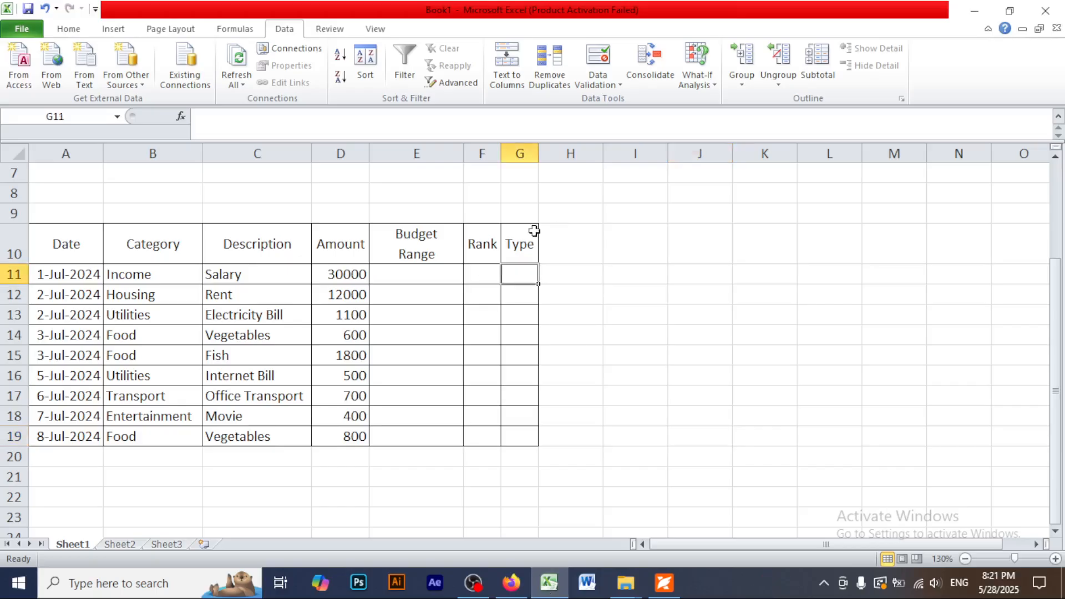
drag(539, 152, 559, 151)
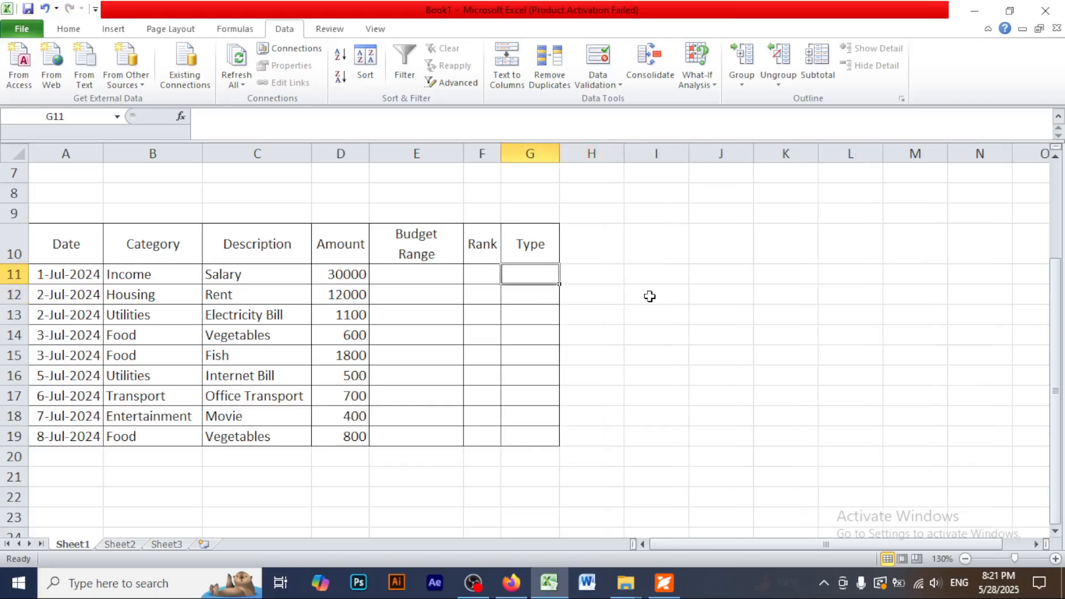
Begin an IF formula in G11 that tests whether the category in B11 equals "Income"
text(=if)
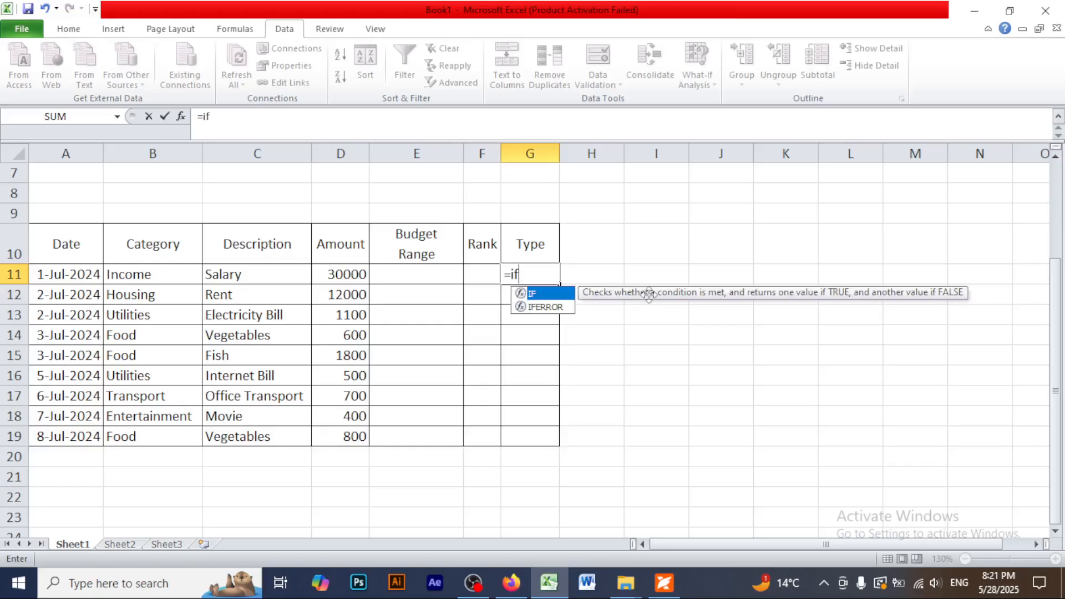
key(Tab)
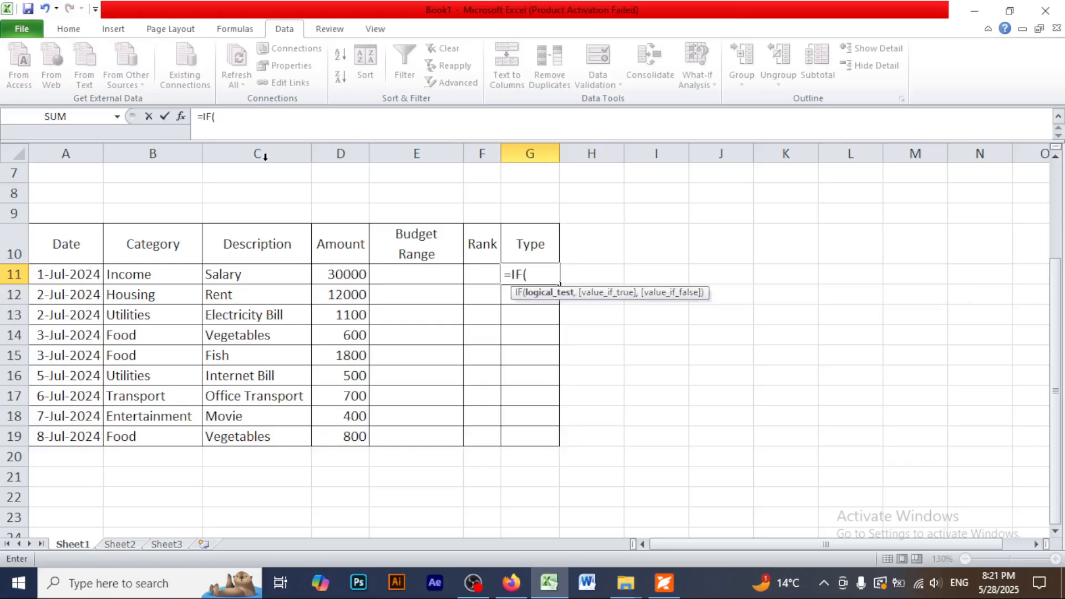
click(234, 119)
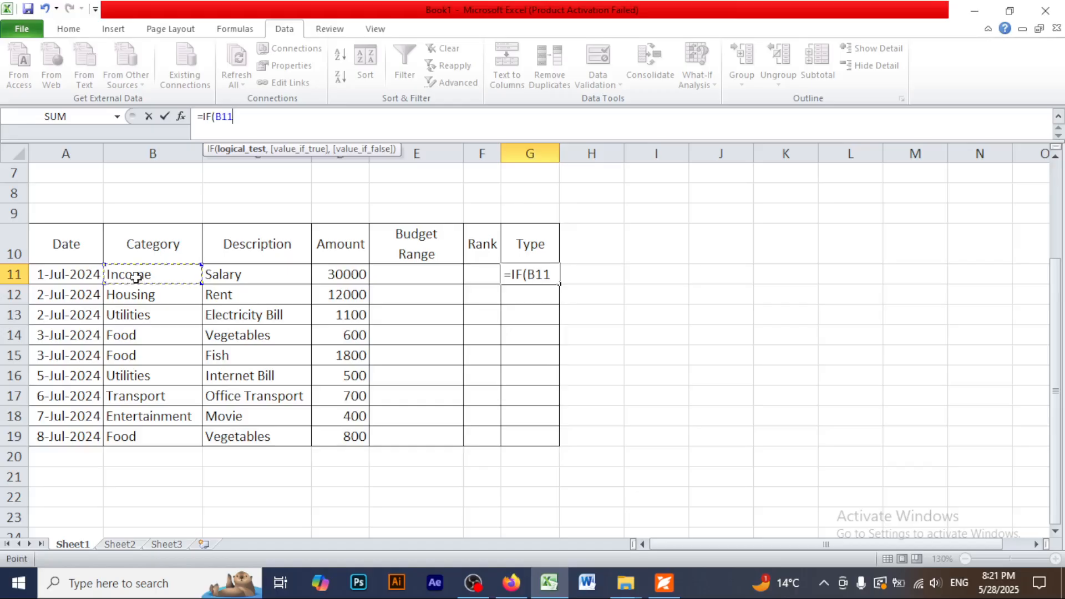
text(="")
click(247, 116)
text(Ino)
key(BackSpace)
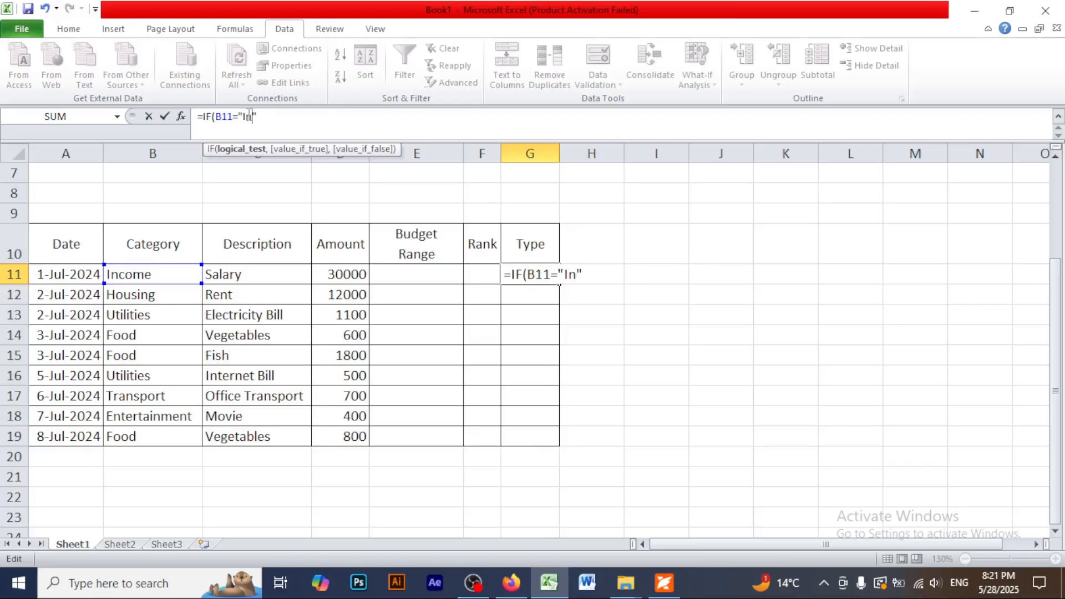
text(come","")
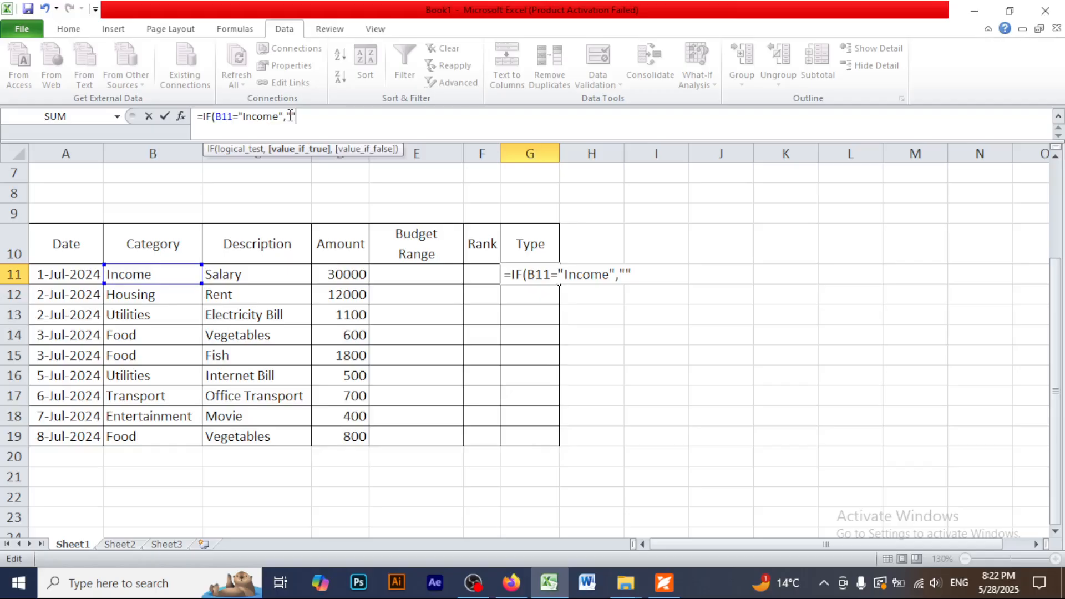
Complete the G11 formula as =IF(B11="Income","Income","Expense") and enter it
click(292, 116)
text(Income)
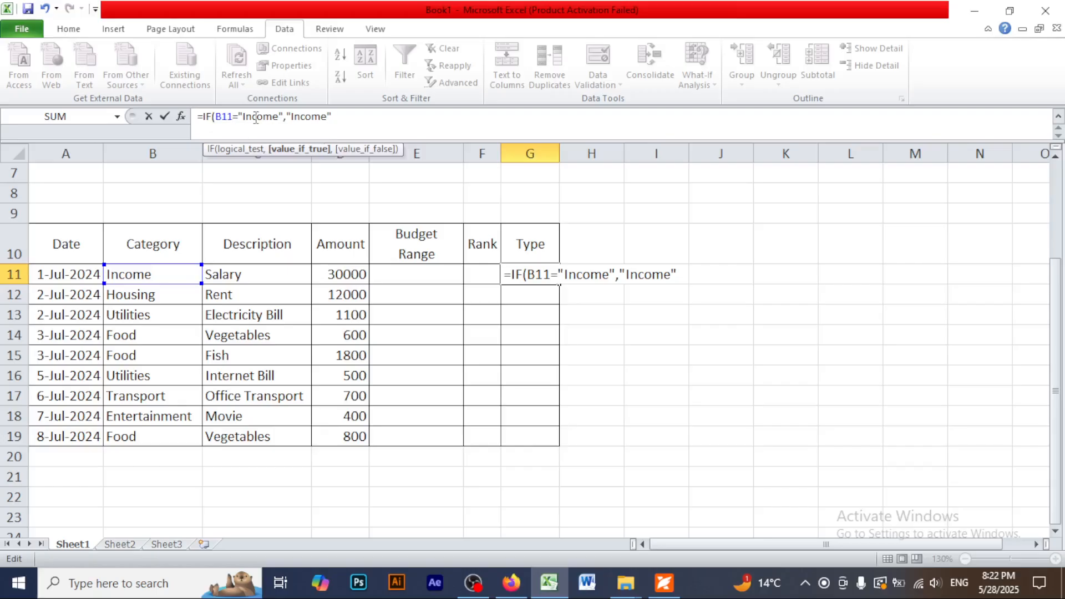
text(,)
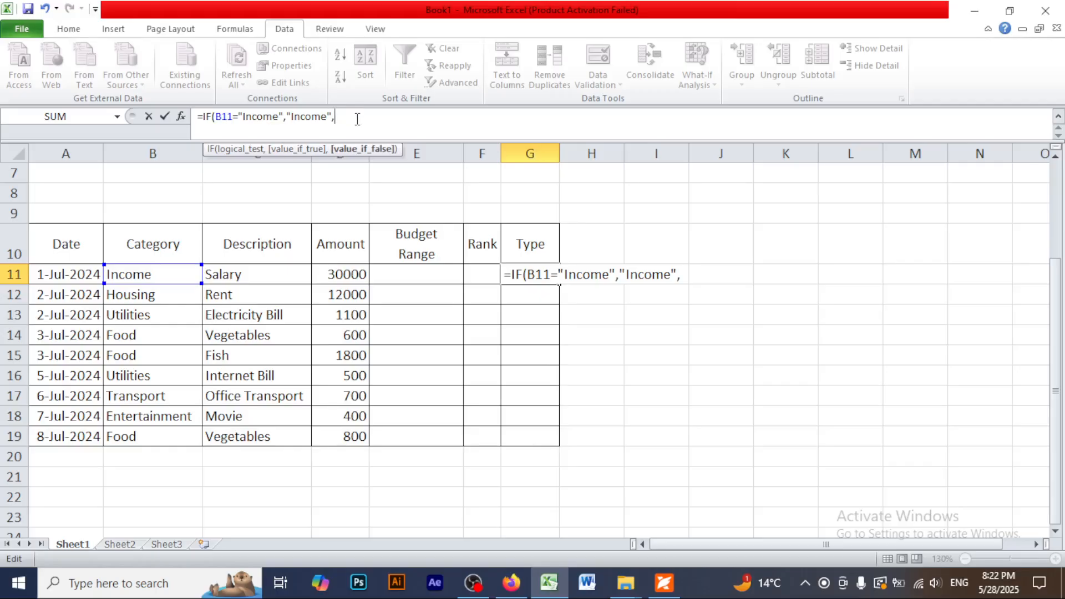
text("")
key(Left)
text(Expense)
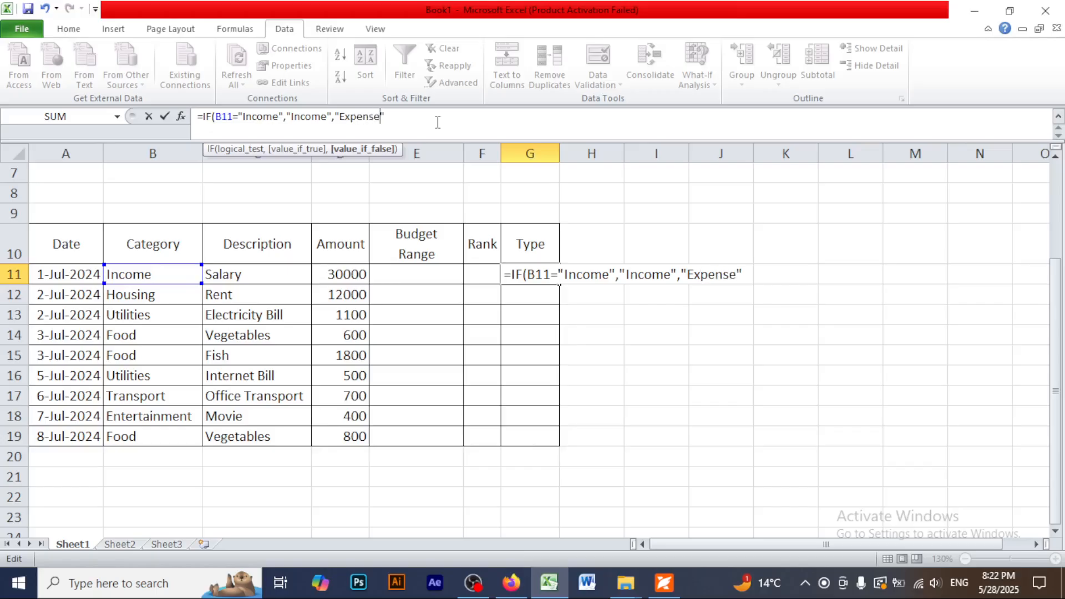
click(399, 119)
text())
key(Return)
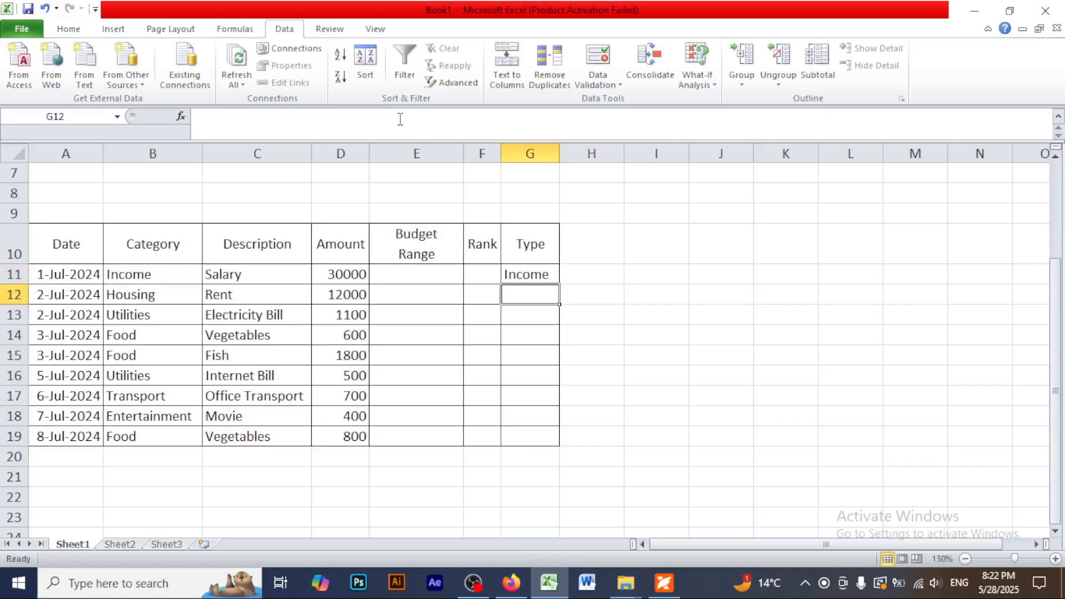
Fill the Type formula from G11 down to G19
click(532, 276)
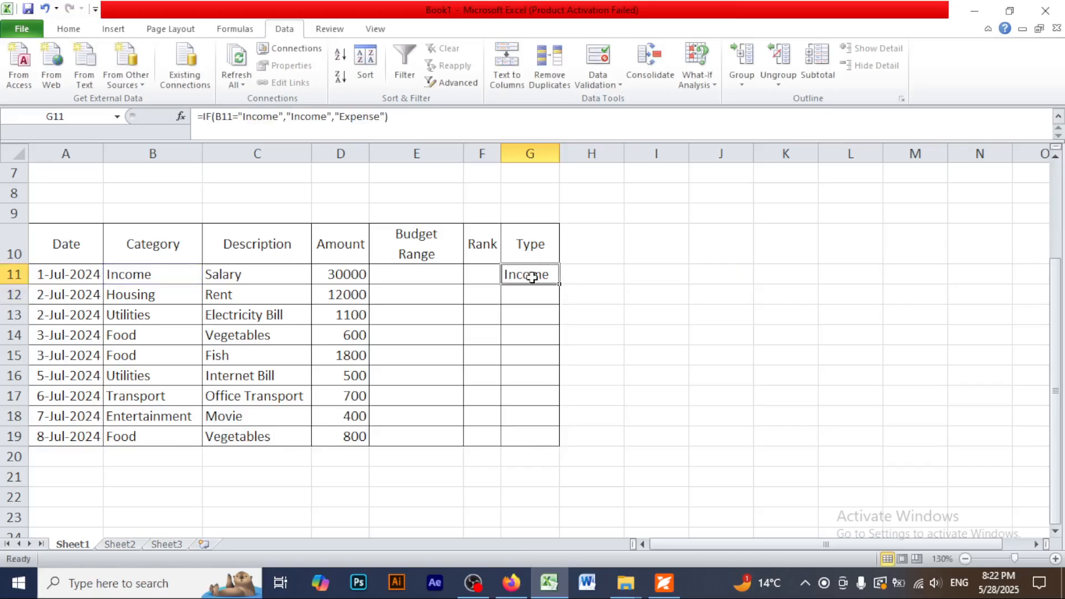
drag(560, 283, 558, 444)
click(652, 377)
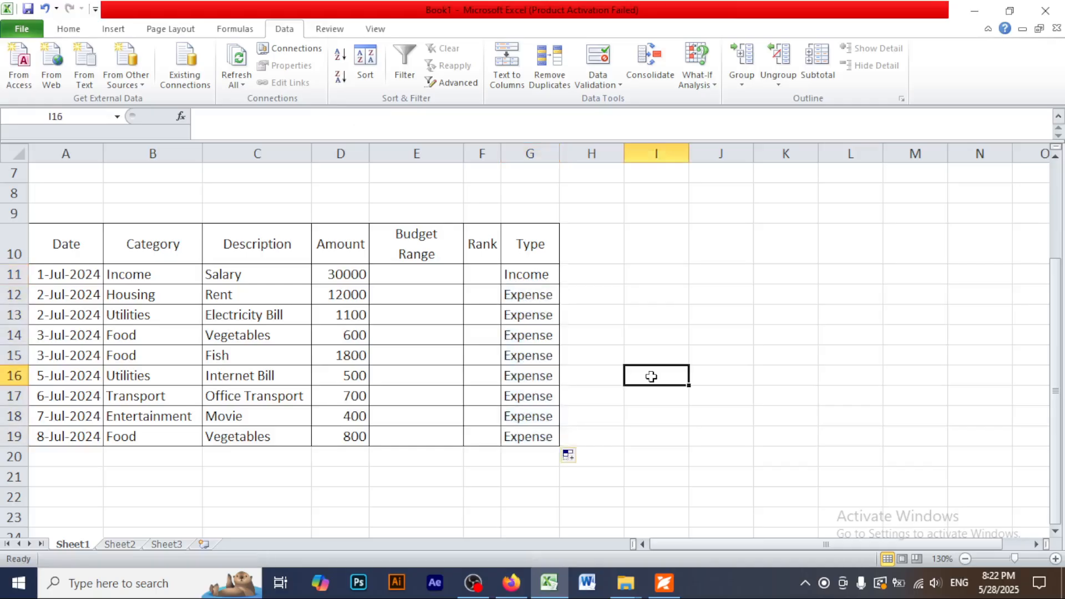
Review the Type results in G11 to G19 and compare the income row with the expense rows
click(521, 276)
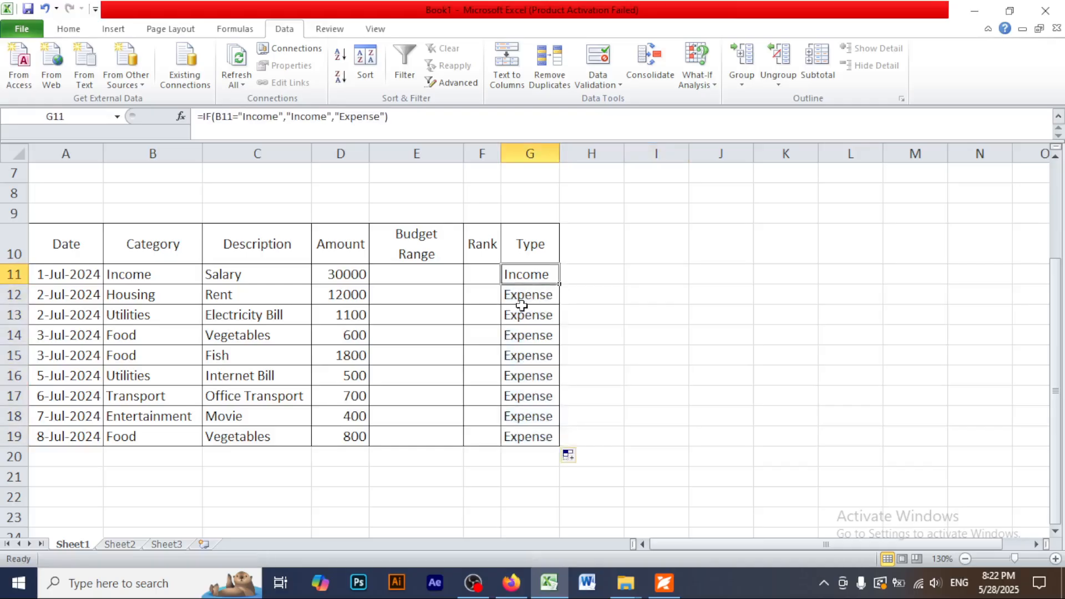
drag(508, 294, 528, 436)
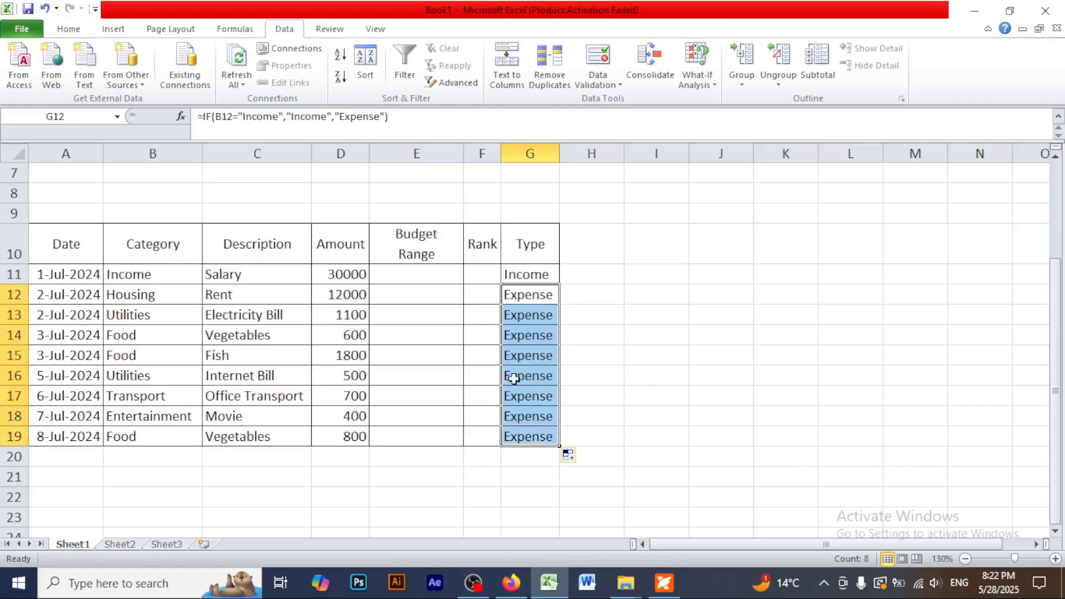
click(627, 336)
drag(529, 296, 518, 431)
key(Up)
click(347, 276)
click(521, 272)
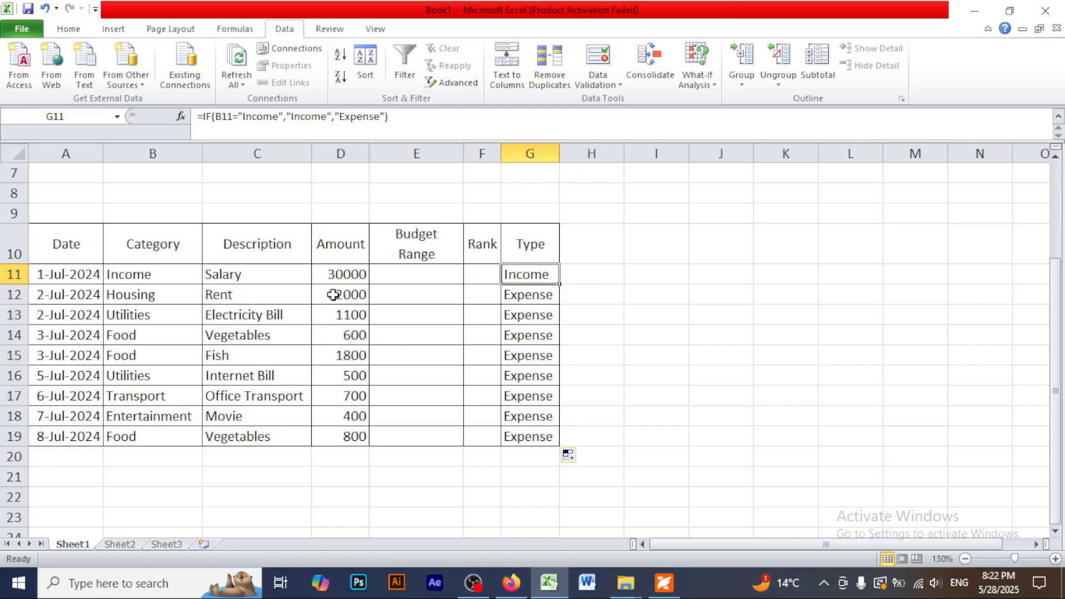
drag(530, 295, 543, 435)
click(687, 338)
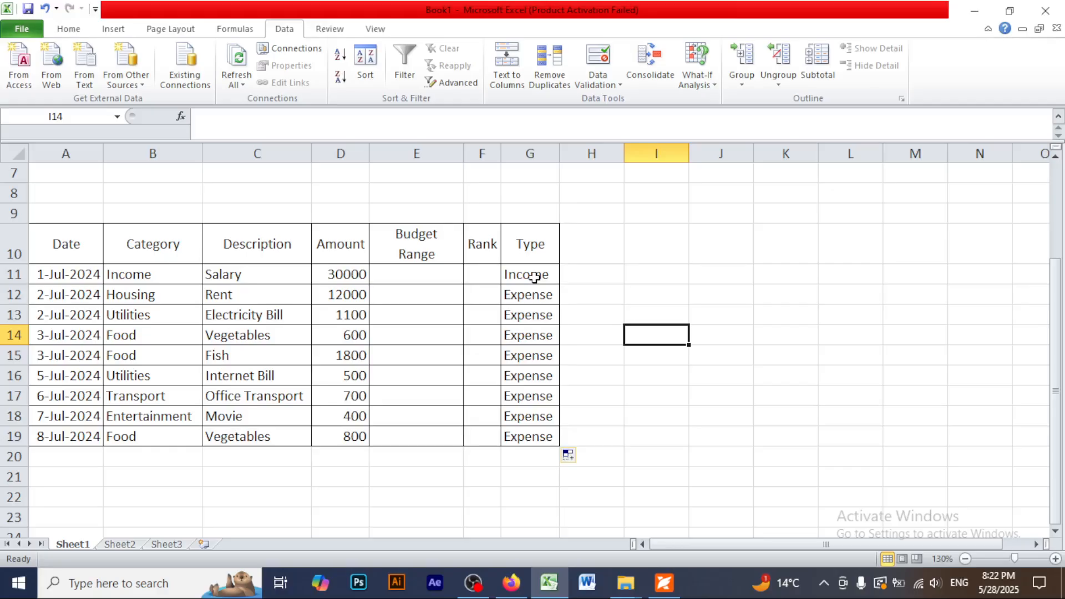
Add a conditional formatting rule to G11:G19 giving cells containing "Income" Green Fill with Dark Green Text
drag(534, 278, 533, 439)
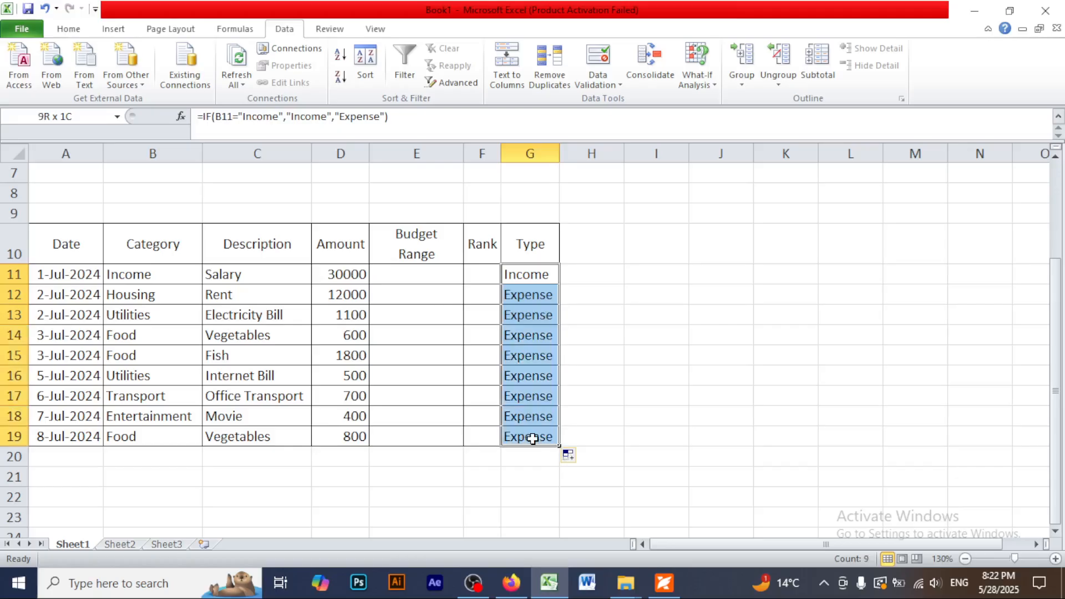
click(74, 32)
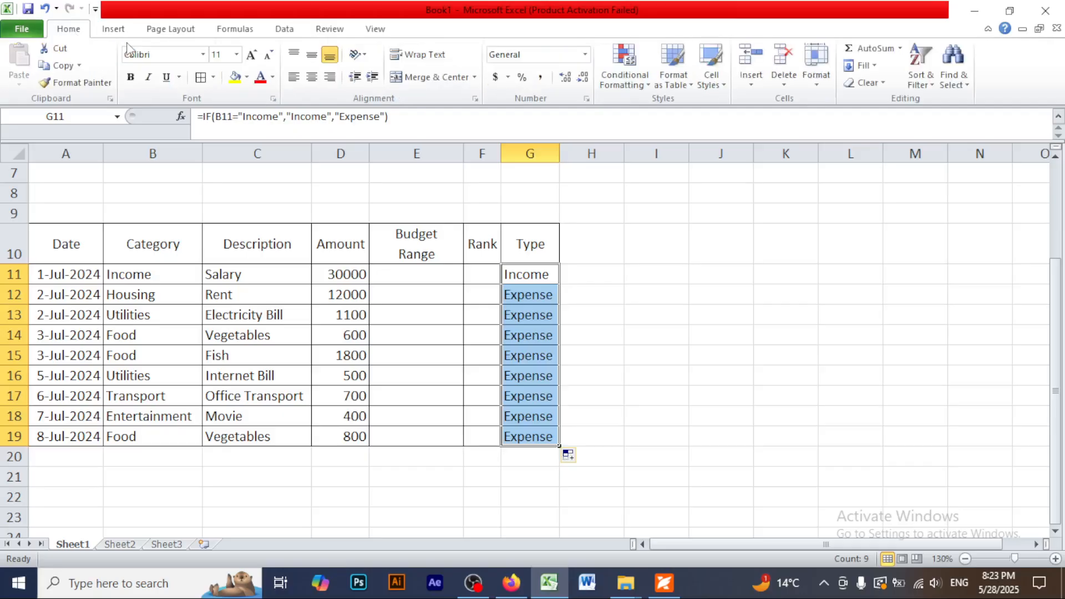
click(649, 87)
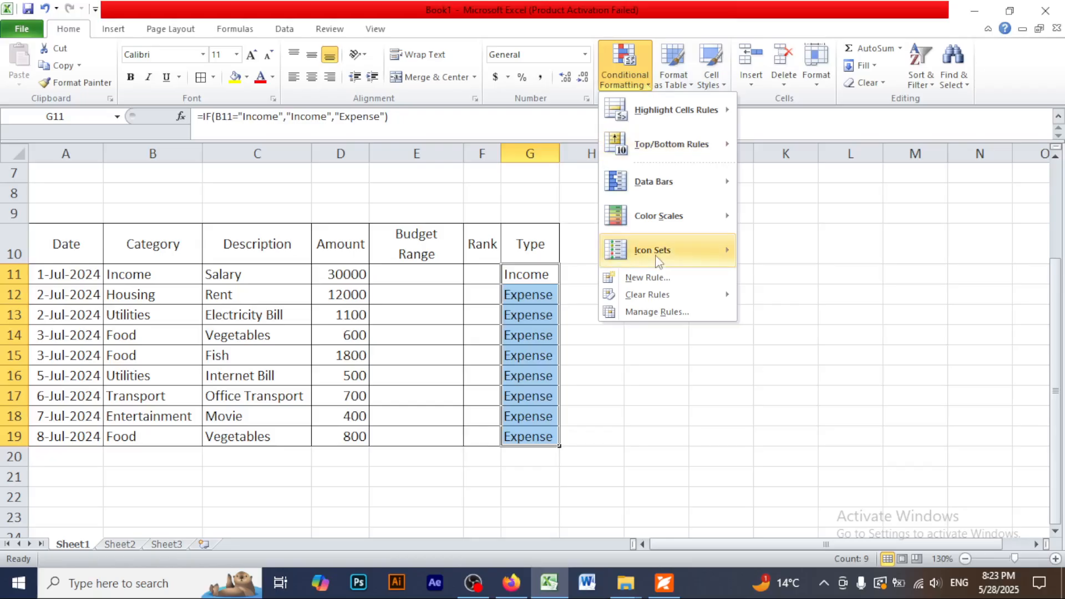
click(669, 113)
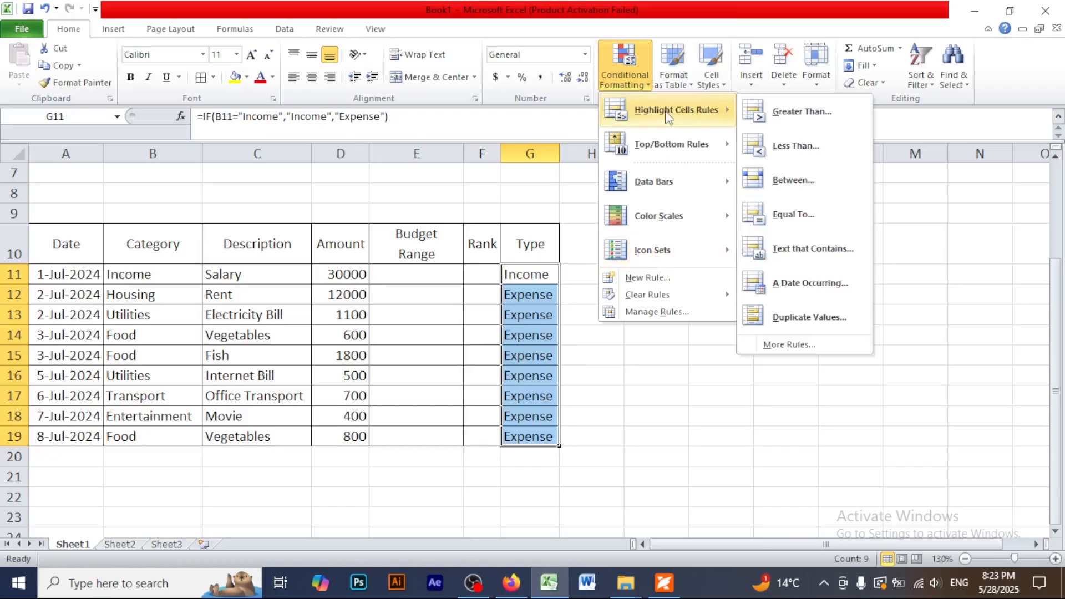
click(815, 254)
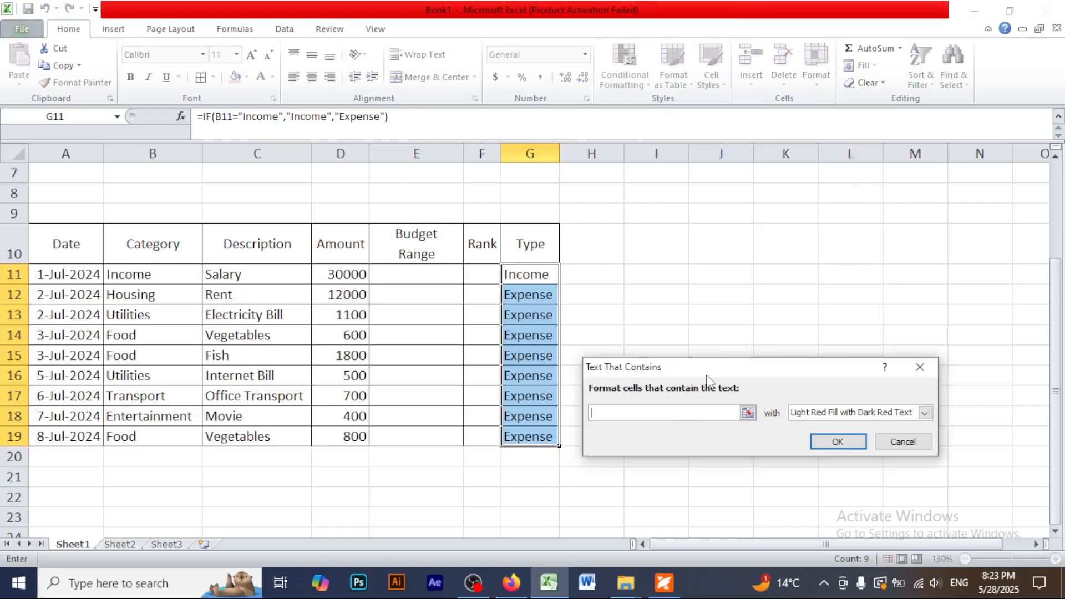
text(Income)
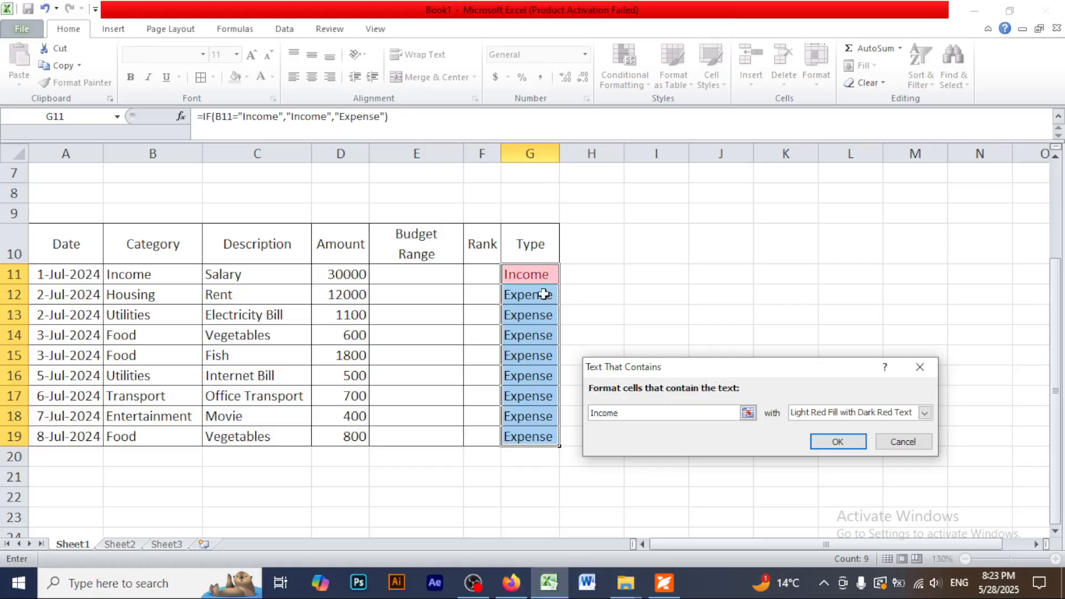
click(925, 413)
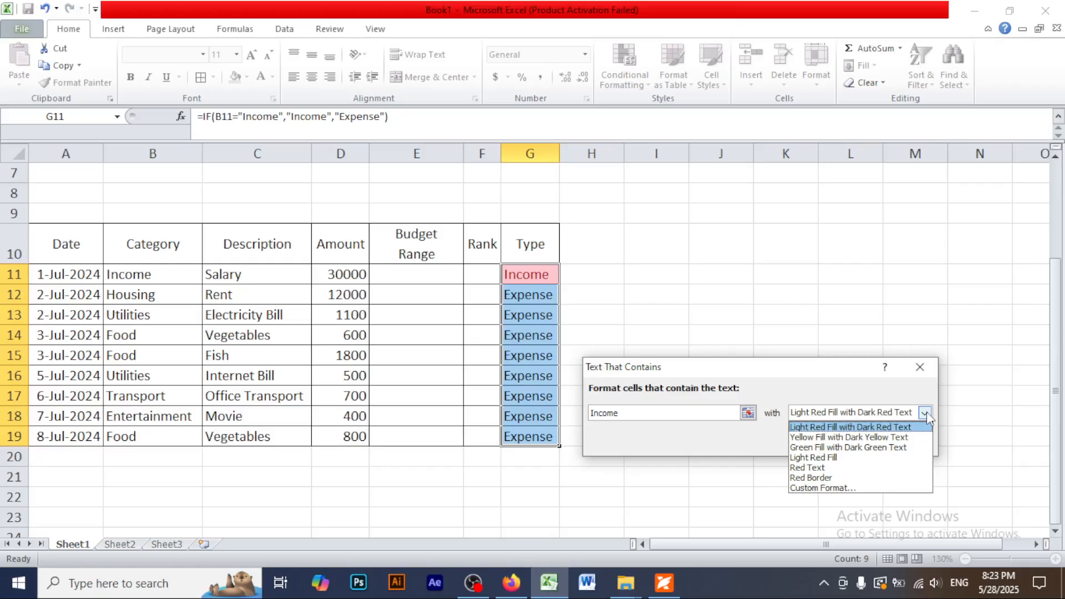
click(866, 448)
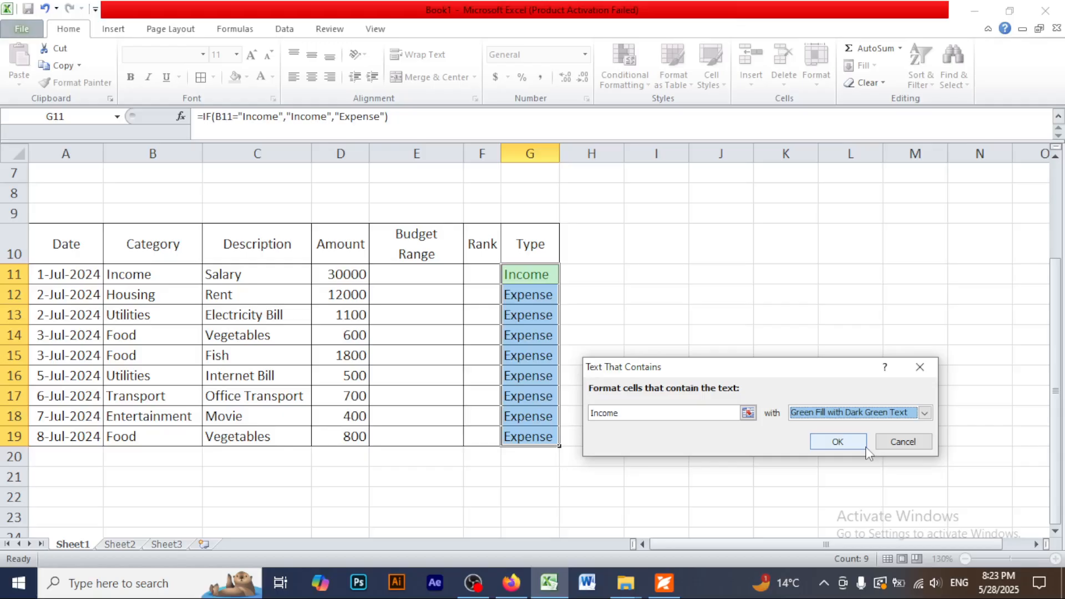
click(838, 443)
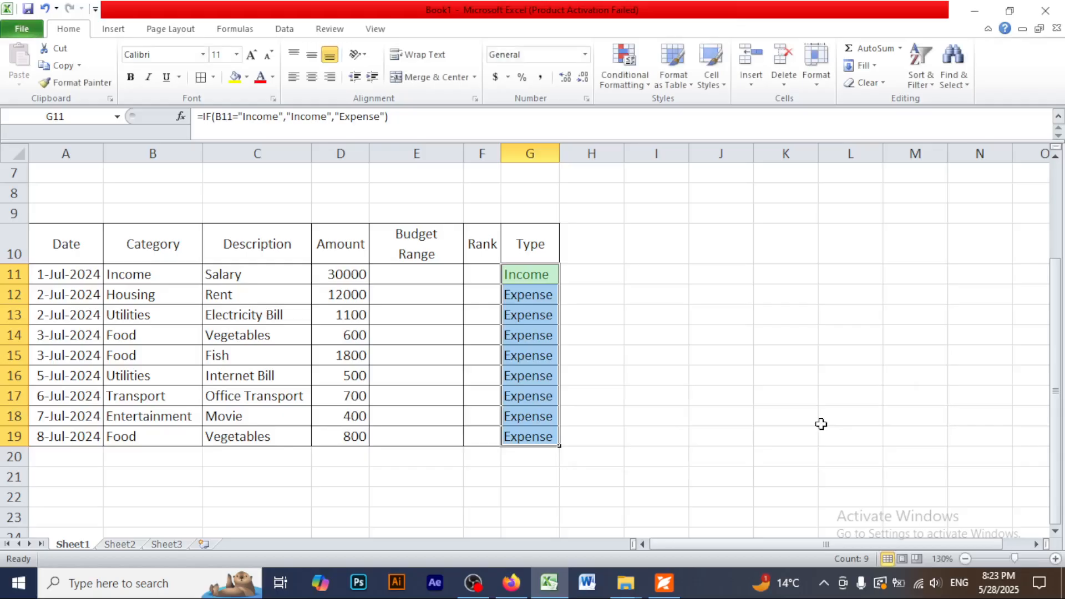
Add a second text-contains rule to G11:G19 formatting "Expense" with Light Red Fill with Dark Red Text
click(646, 92)
mouse_move(655, 114)
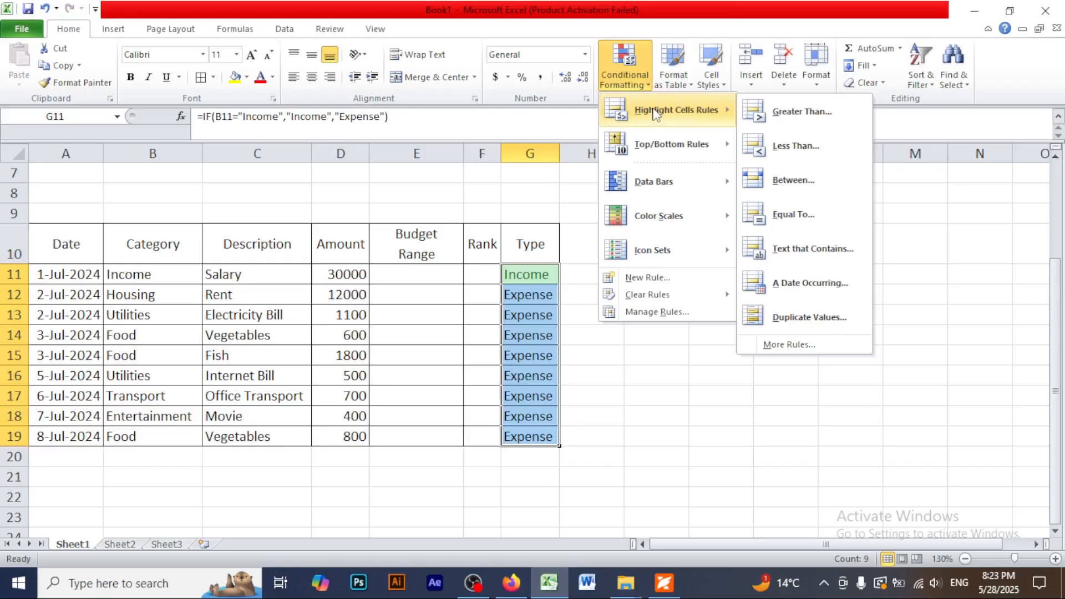
click(801, 258)
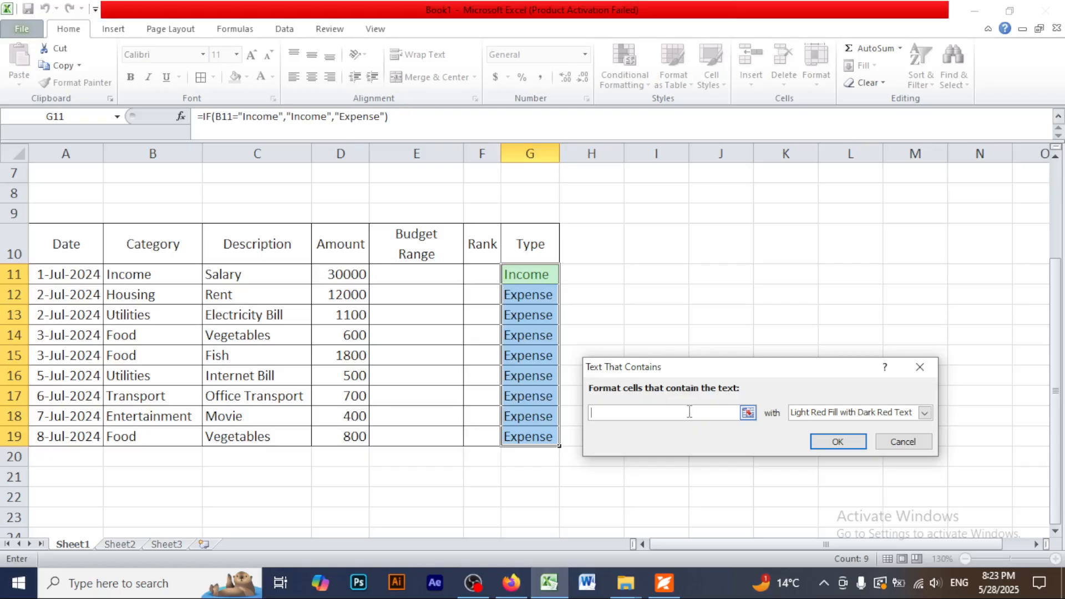
text(Exp)
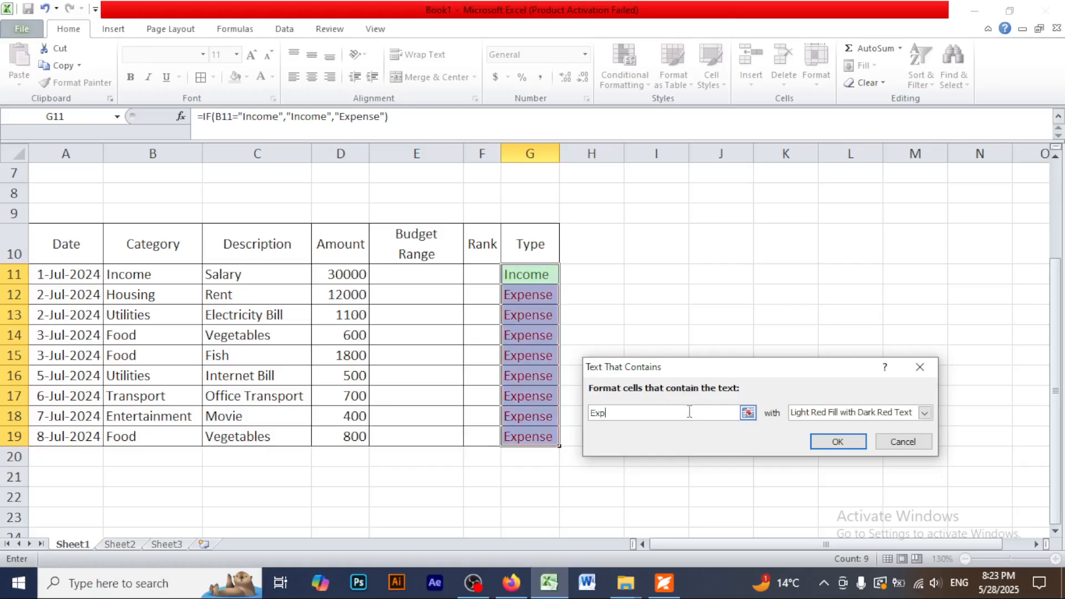
text(ense)
click(924, 413)
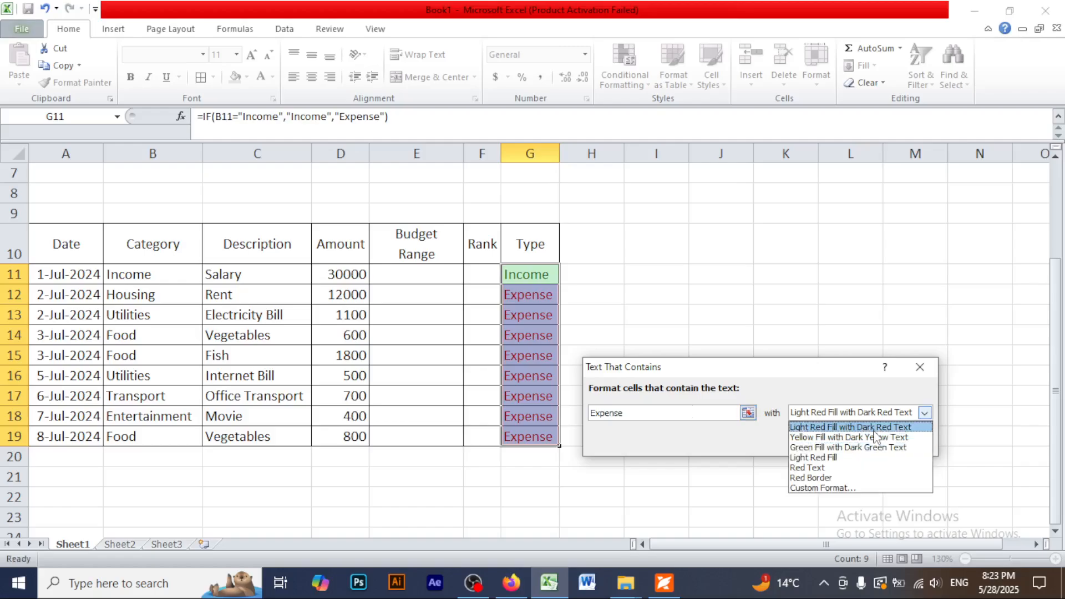
click(876, 428)
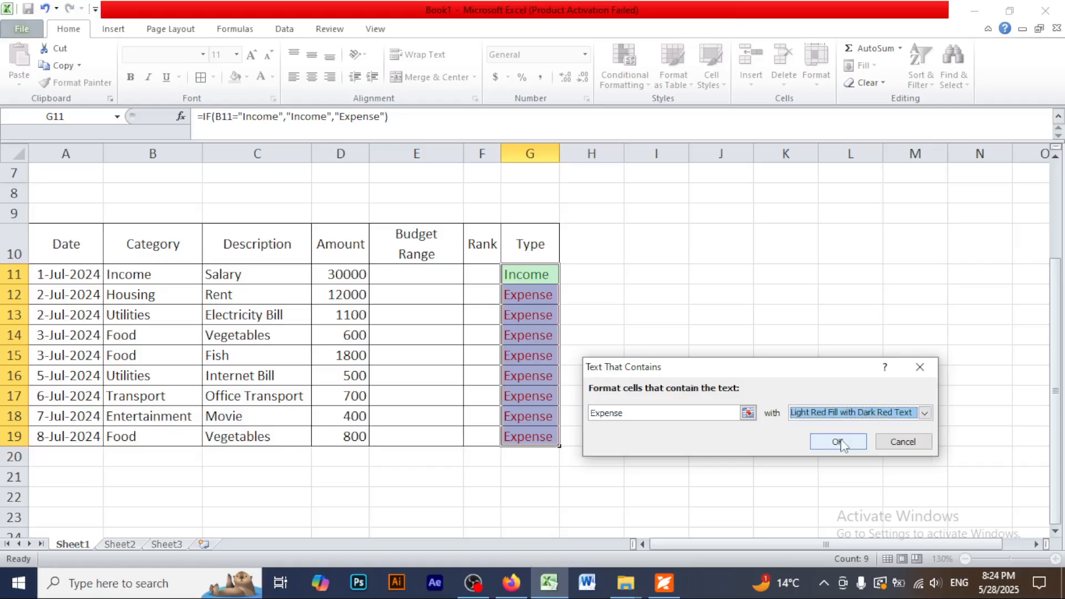
click(838, 442)
click(678, 353)
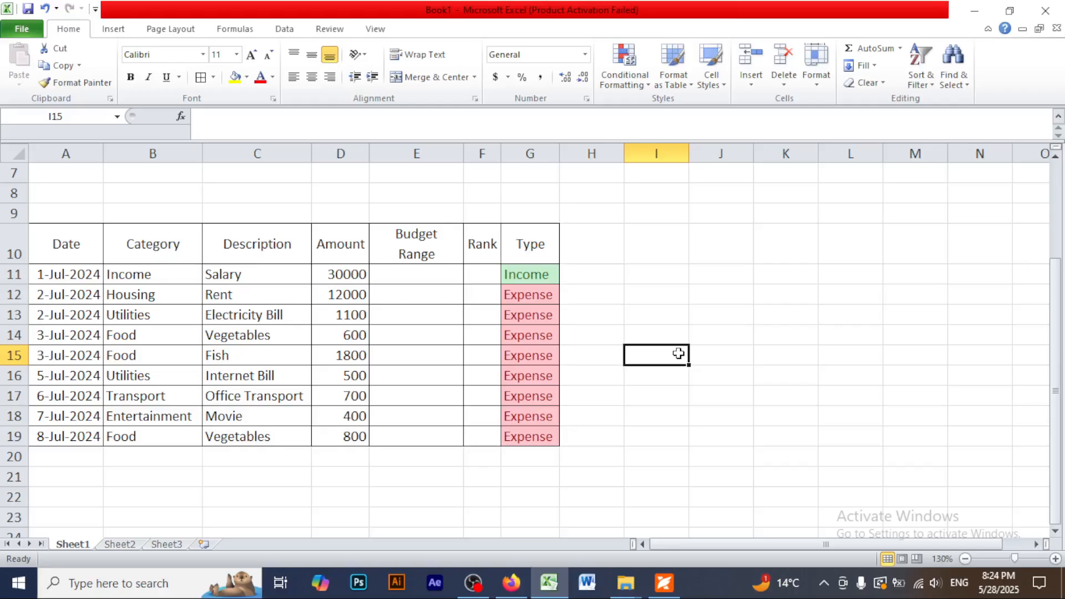
click(539, 296)
click(647, 308)
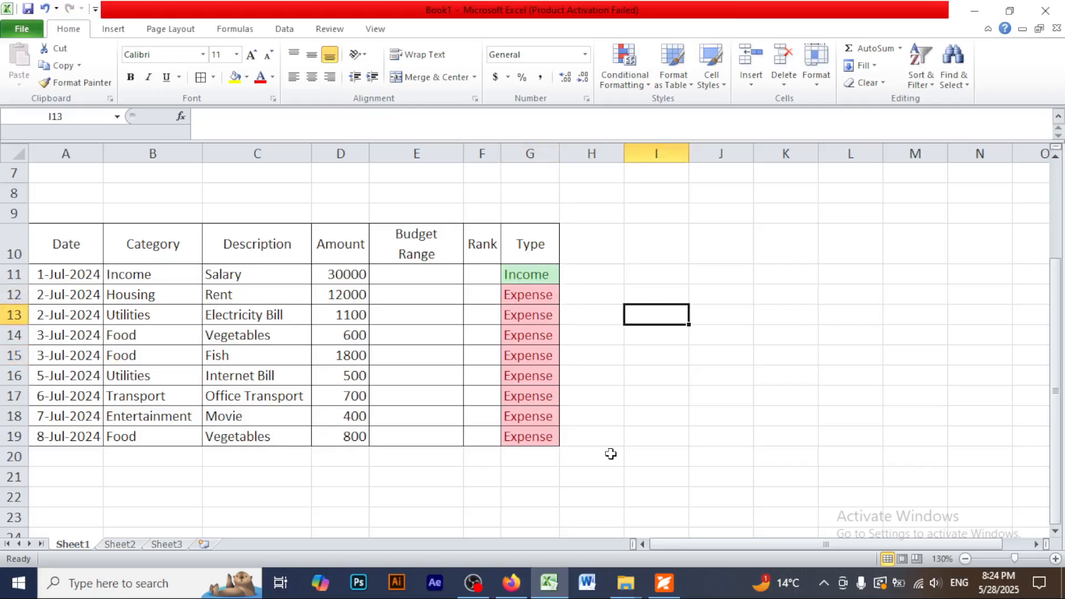
Switch to the Monthly Budget Tracker PDF, circle calculation item 2 and underline "Income" in its Budget Range instruction
click(669, 585)
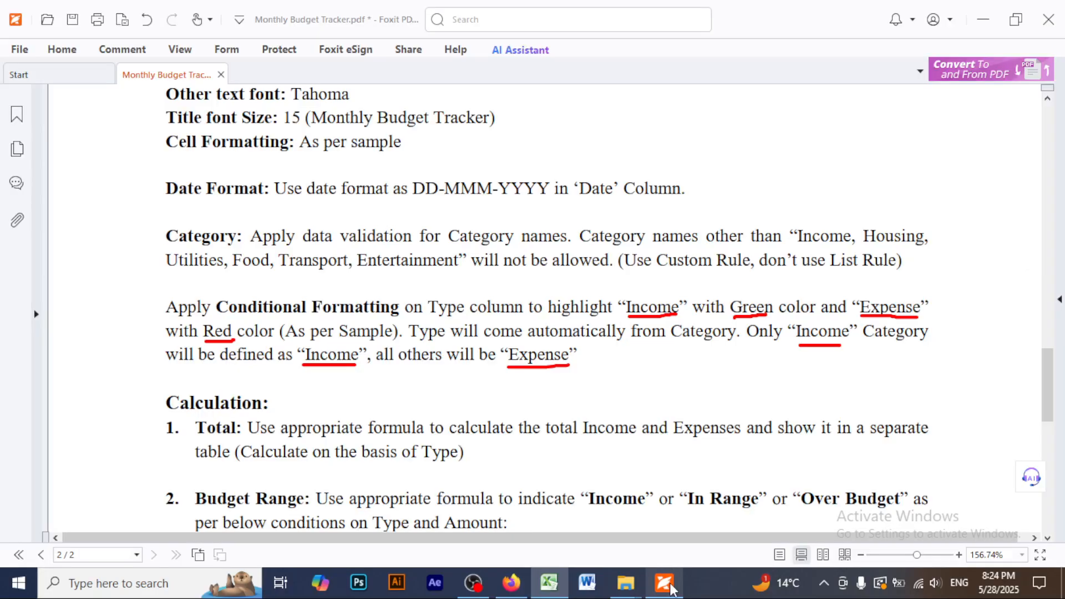
scroll(590, 405, down, 2)
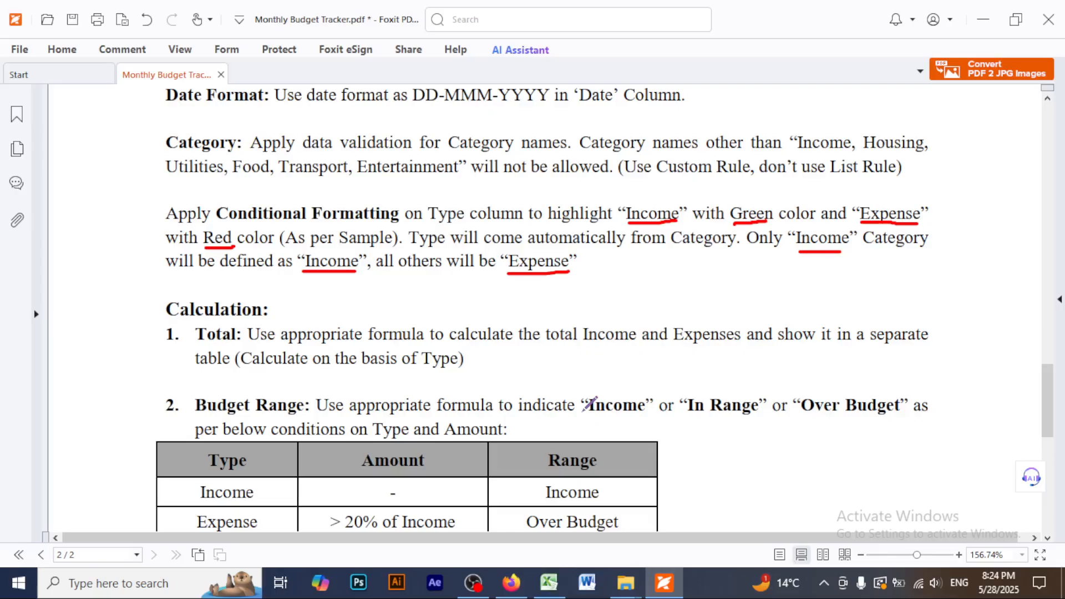
scroll(582, 411, down, 2)
mouse_move(178, 300)
mouse_down()
mouse_move(190, 309)
mouse_move(179, 300)
mouse_up()
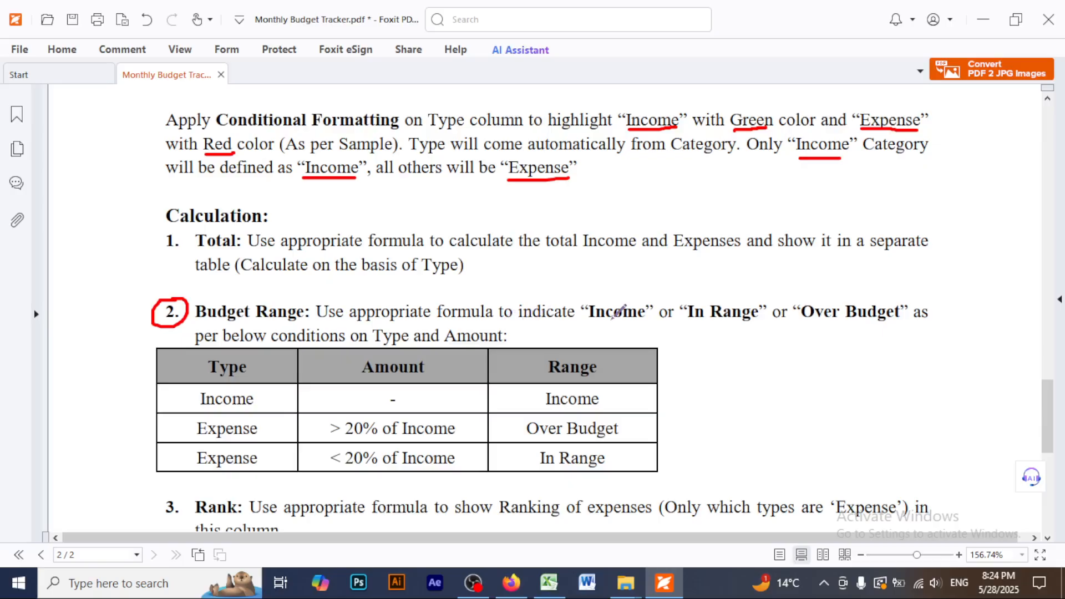
drag(593, 320, 635, 317)
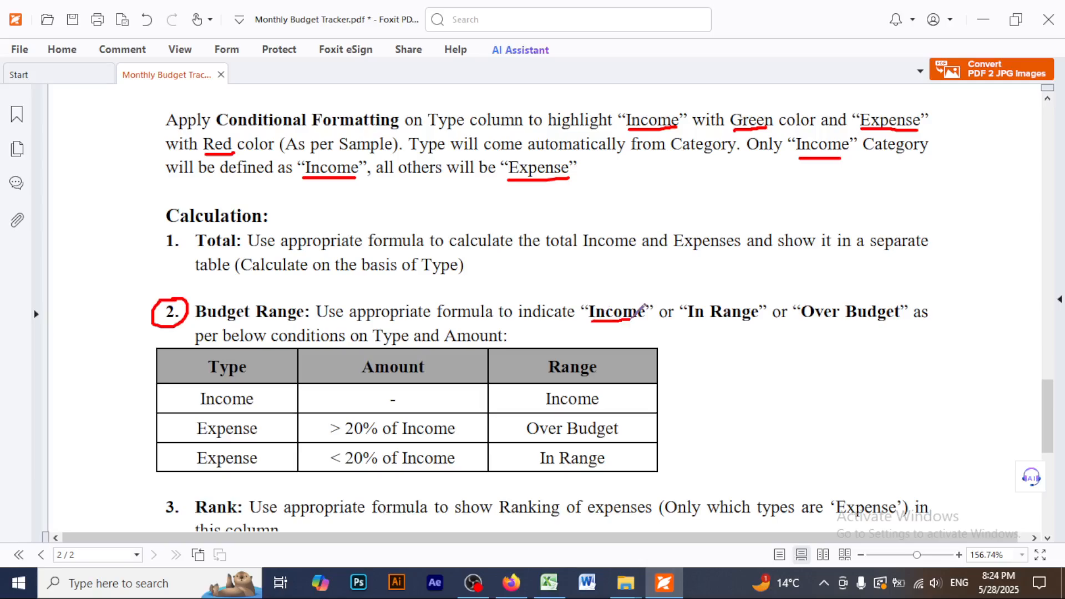
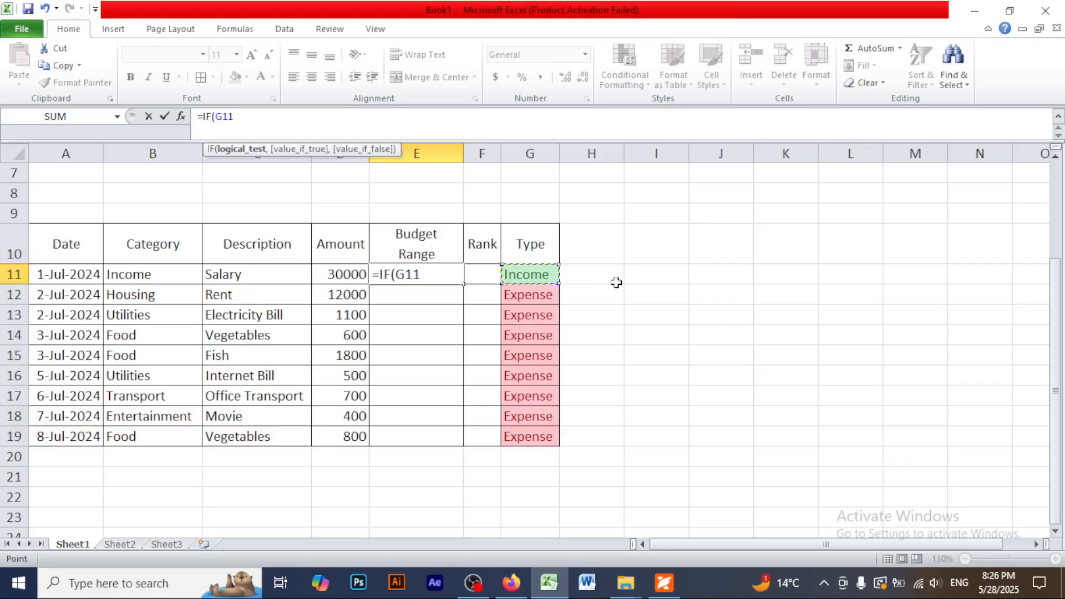
Complete the first IF condition in E11 as G11="Income" and move on to its true value
text(="")
key(F2)
key(Left)
text(Income)
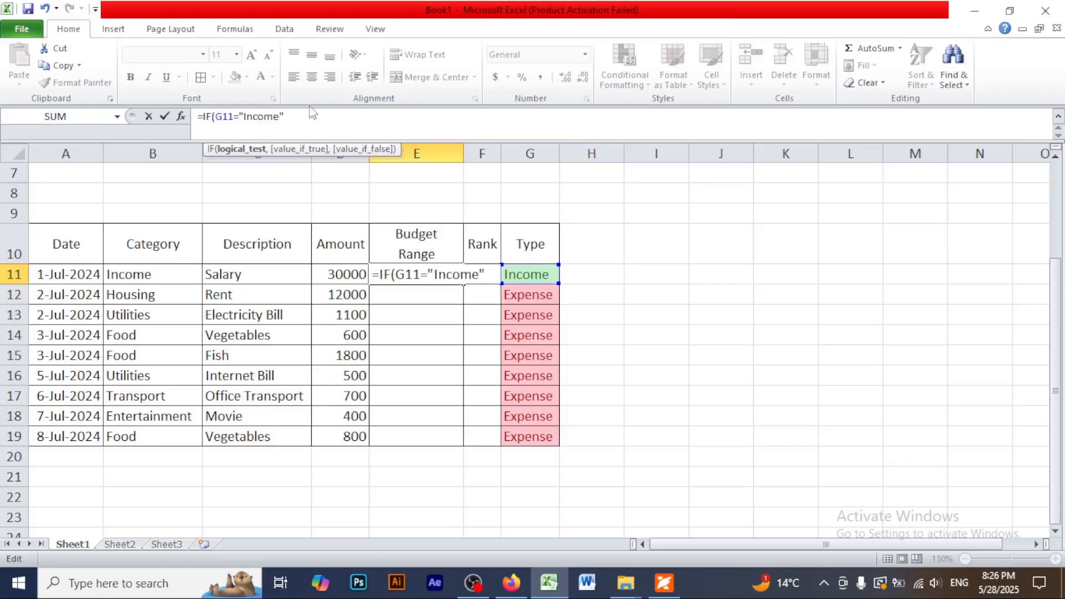
click(294, 114)
text(,)
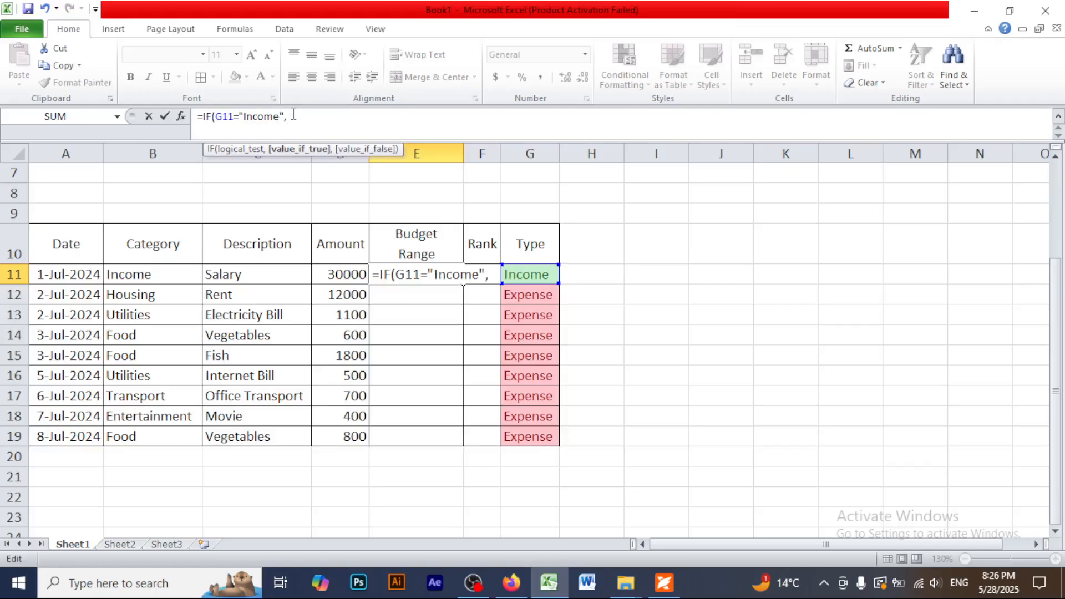
Check the Income row of the PDF's Budget Range table and set the E11 formula's true value to "-"
click(664, 583)
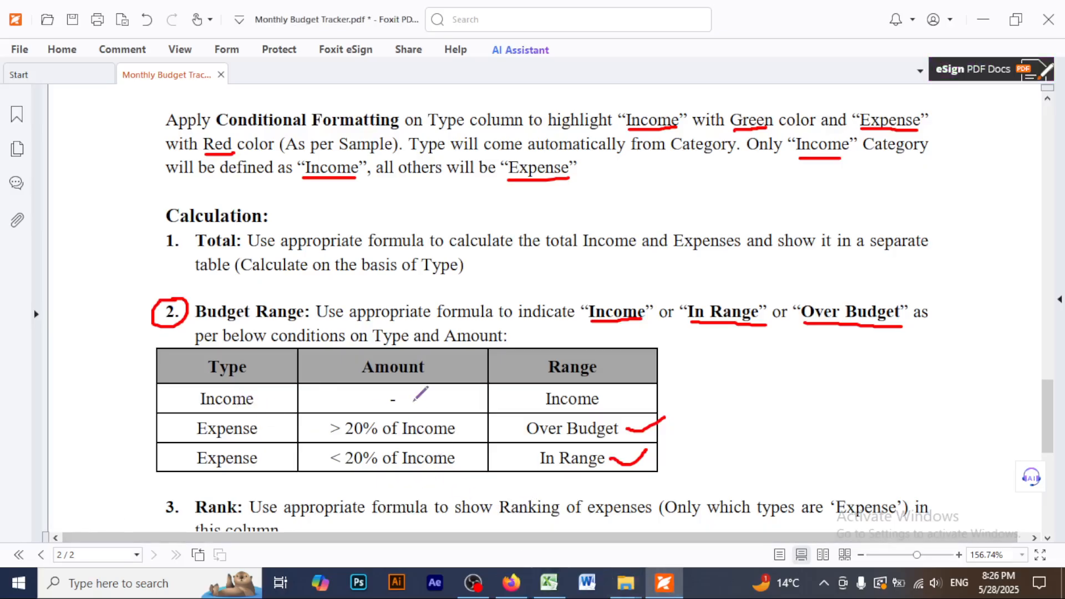
click(548, 583)
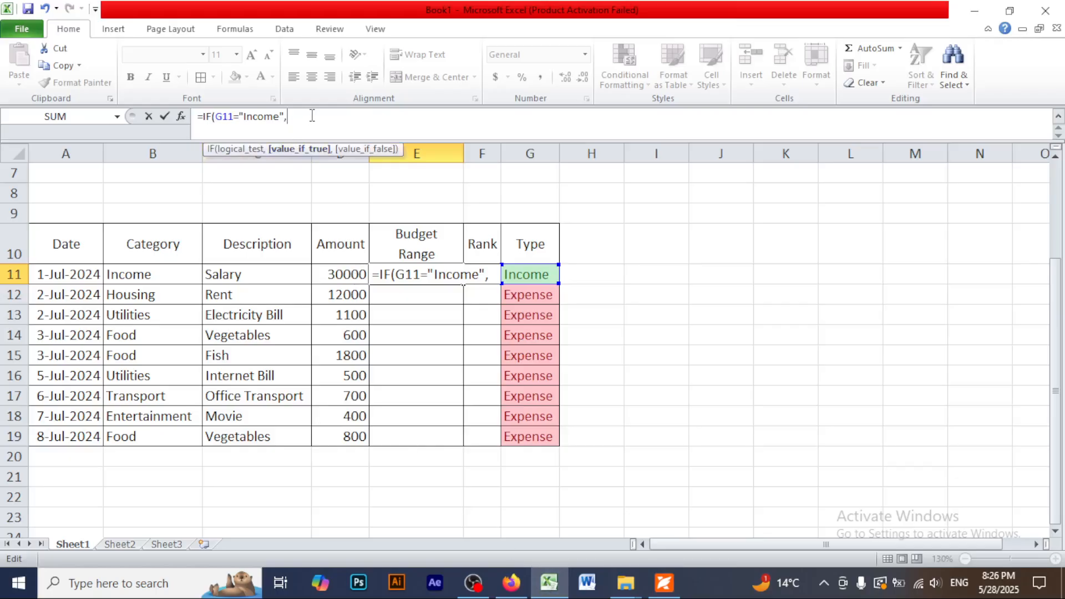
text(",")
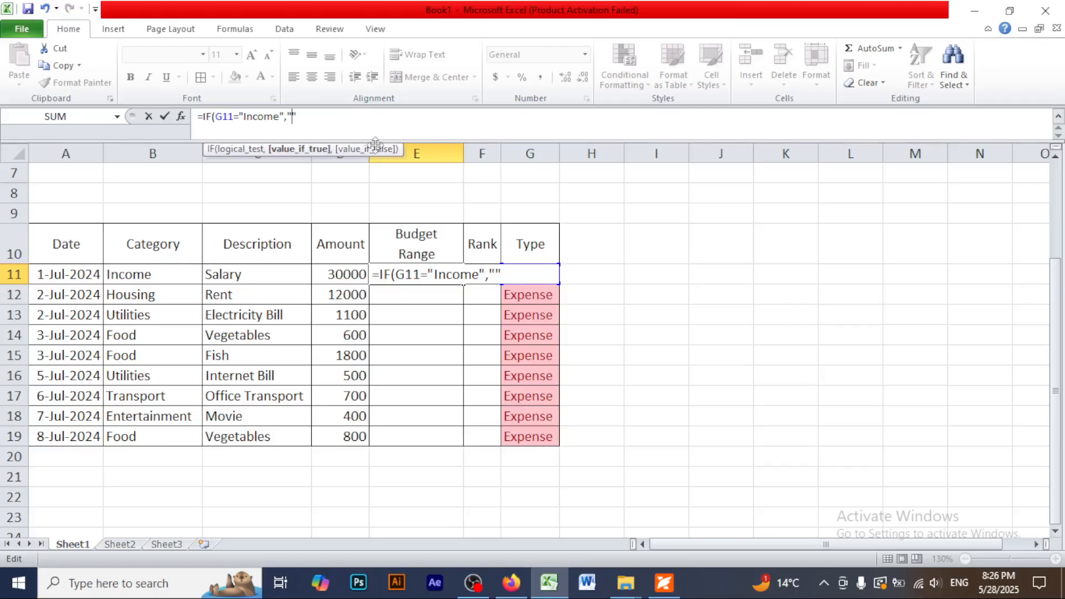
text(-)
key(Right)
text(,)
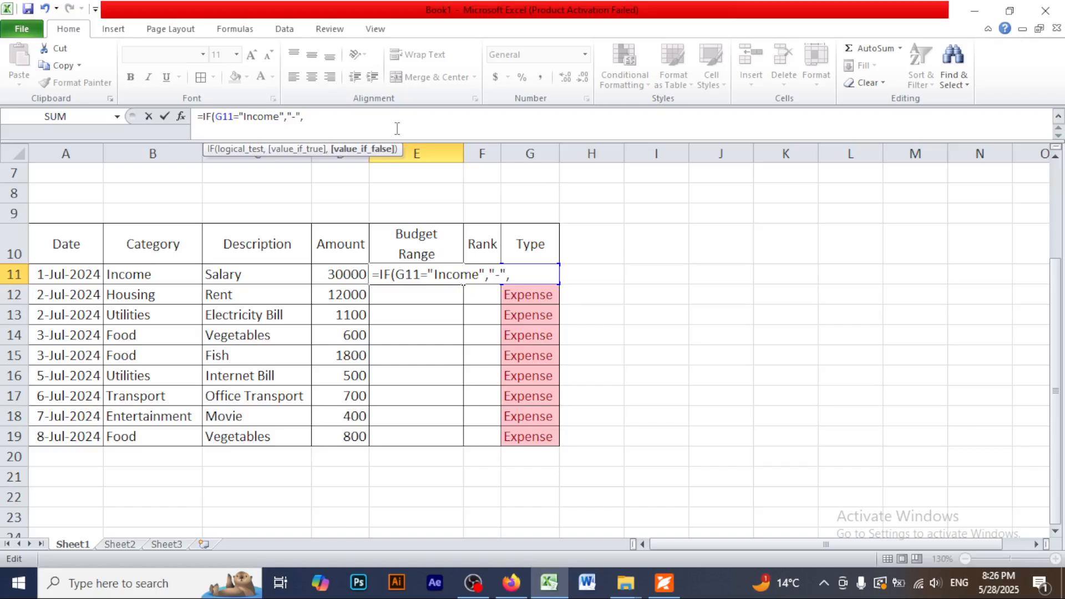
Start a nested IF as the E11 formula's false value and check the Expense conditions in the PDF's Budget Range table
text(if)
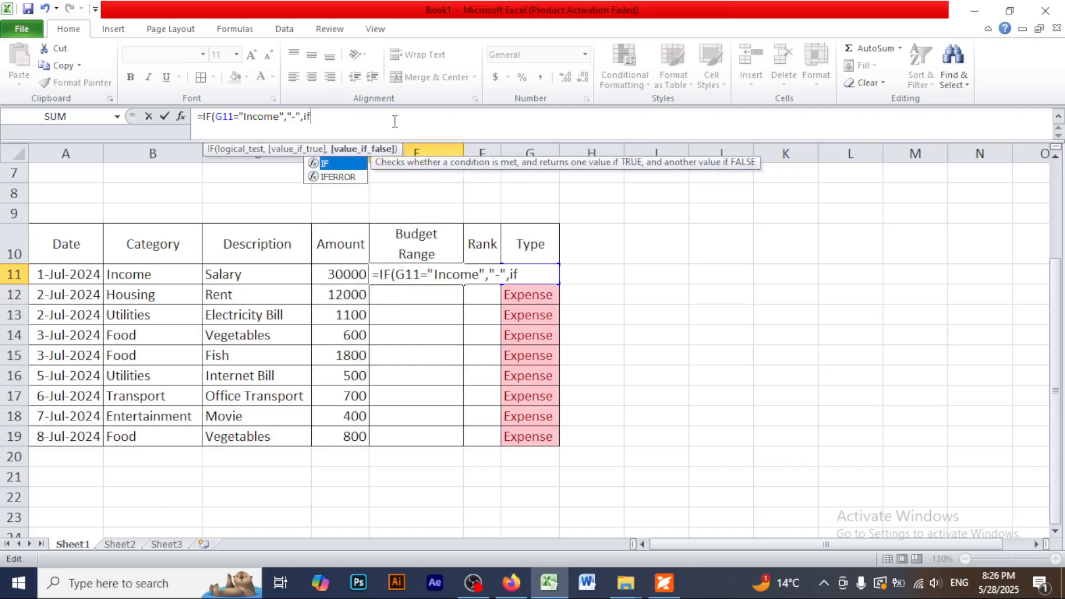
key(Tab)
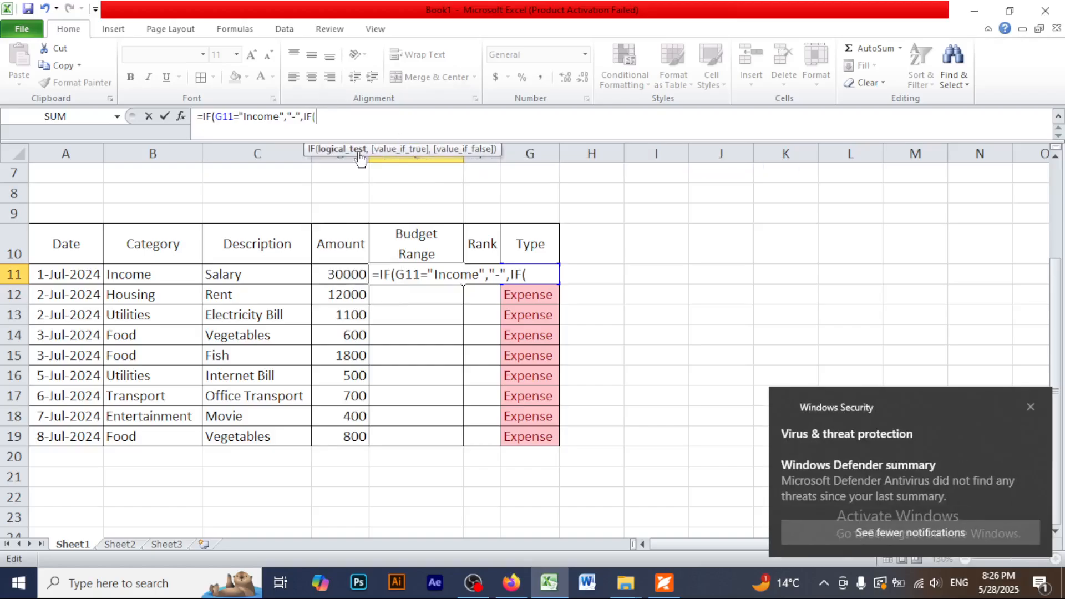
click(1030, 406)
click(664, 585)
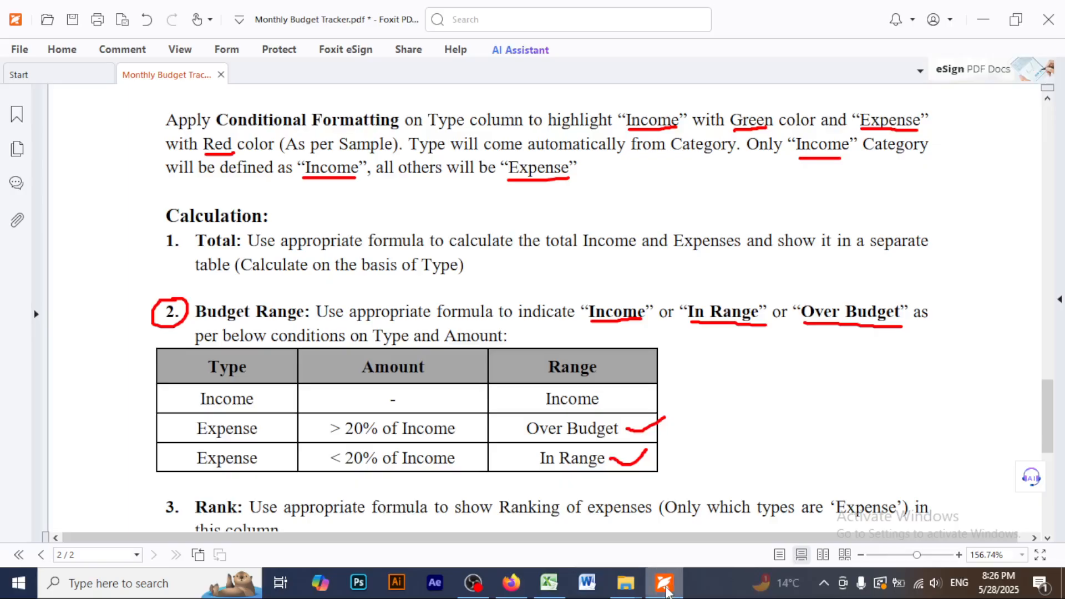
click(548, 582)
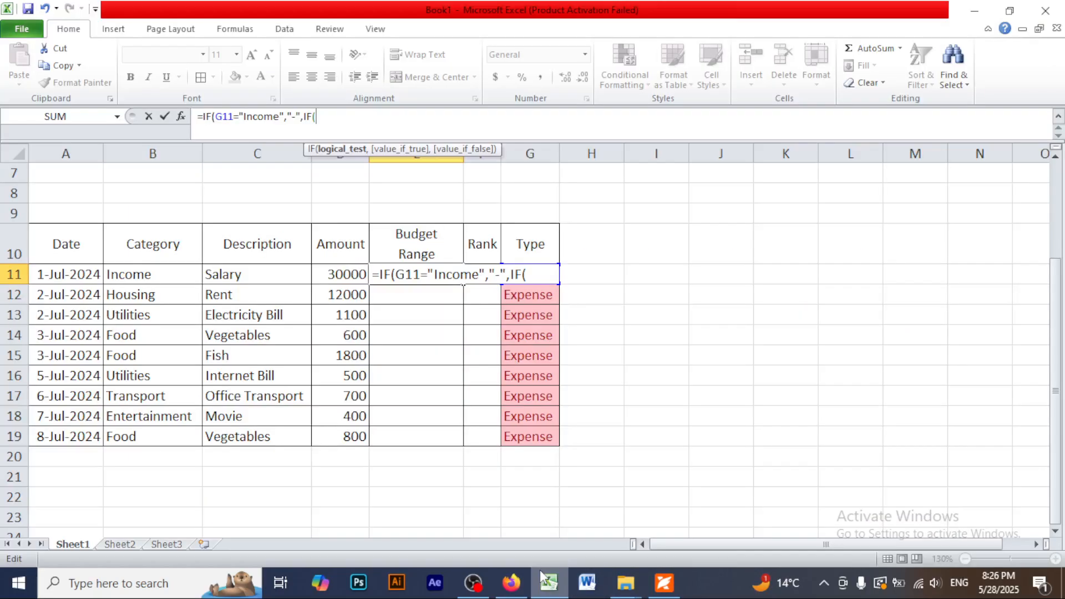
click(664, 582)
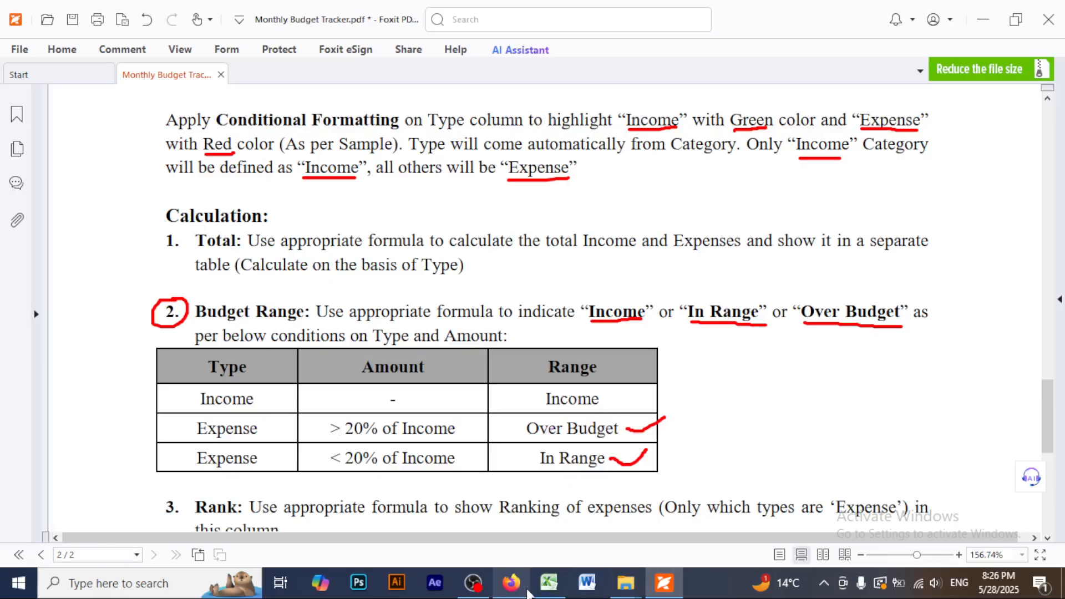
click(548, 583)
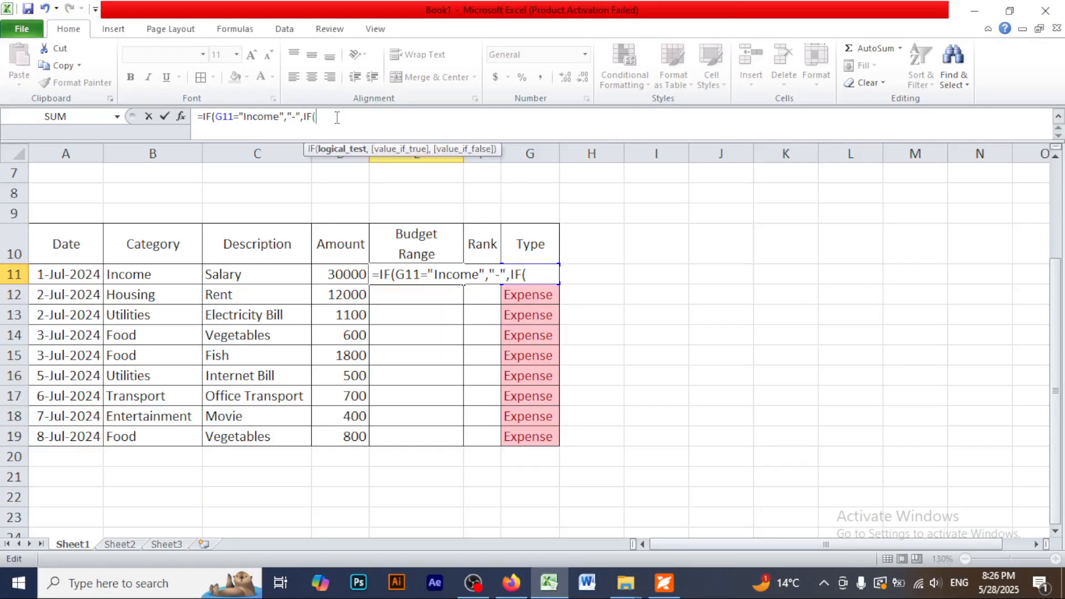
Set the nested IF condition in the E11 formula to D11>$D$11*20% and move on to its true value
click(338, 276)
text(>)
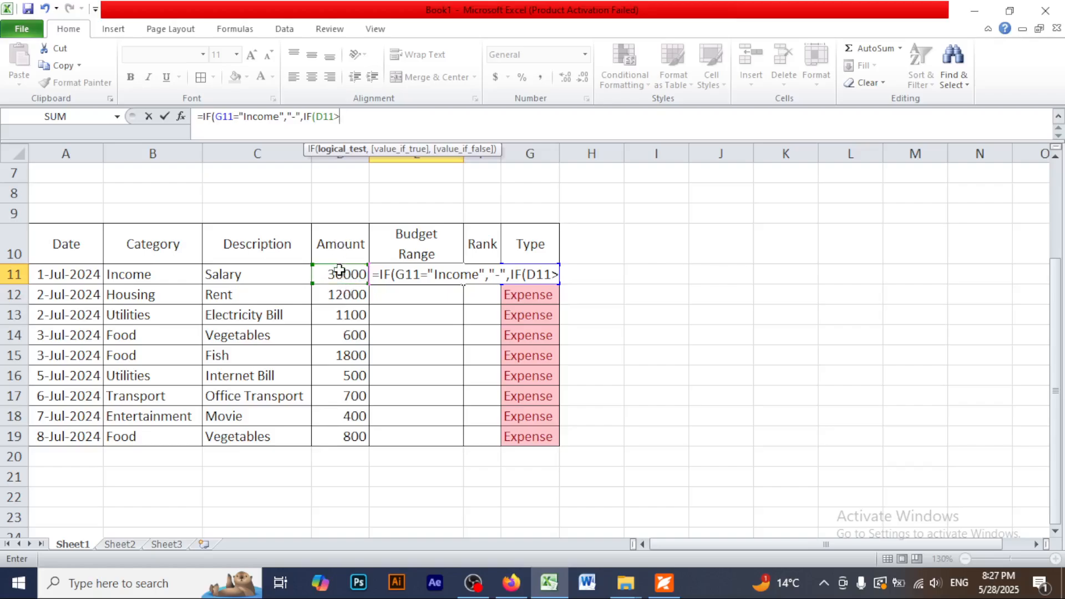
click(339, 270)
text(*20)
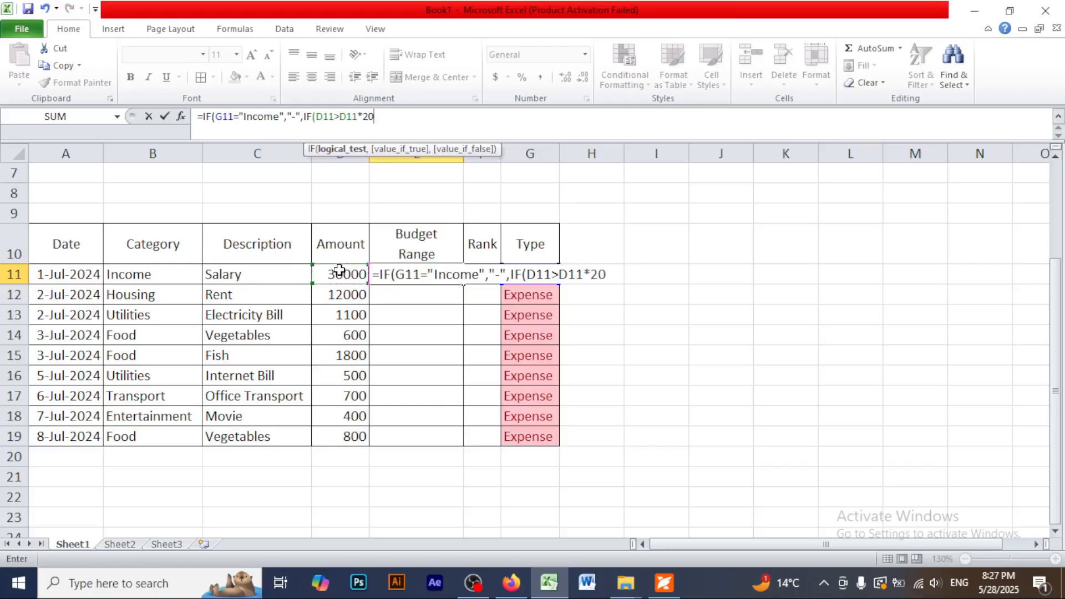
text(%)
drag(341, 114, 358, 116)
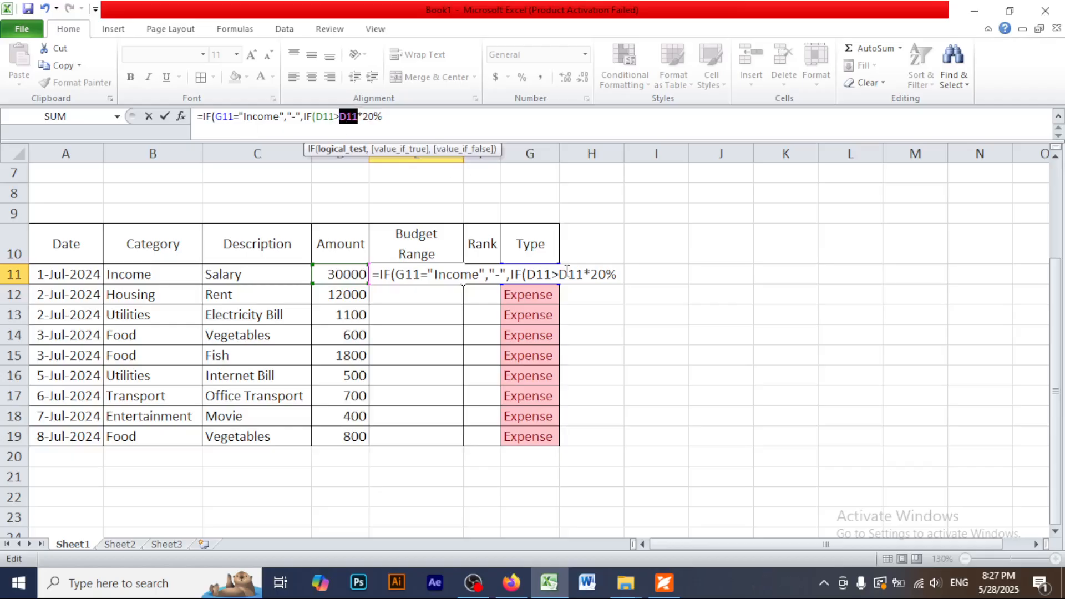
key(F4)
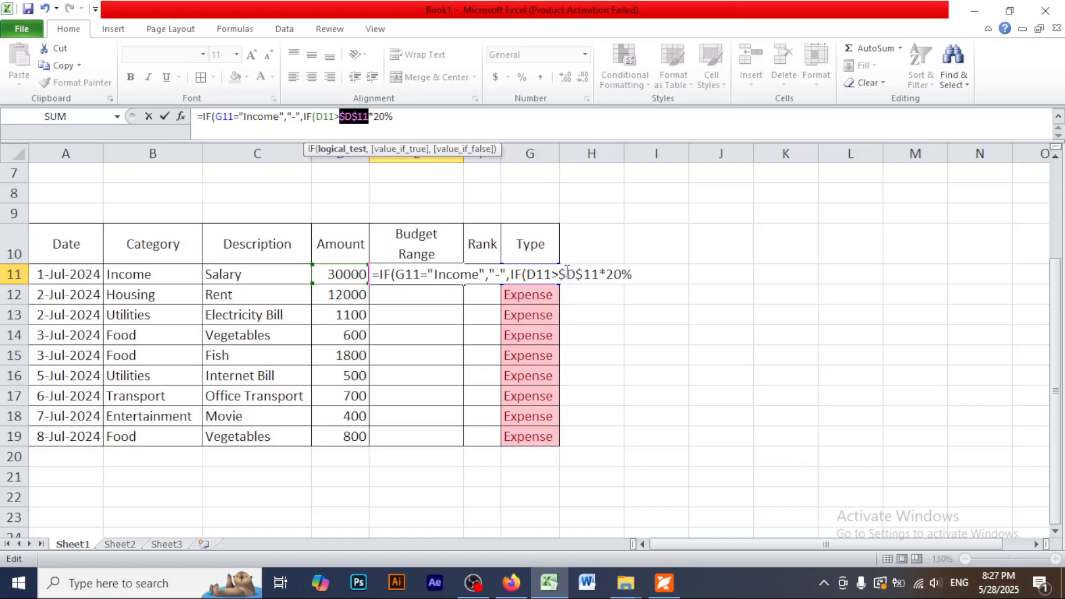
click(396, 118)
text(,)
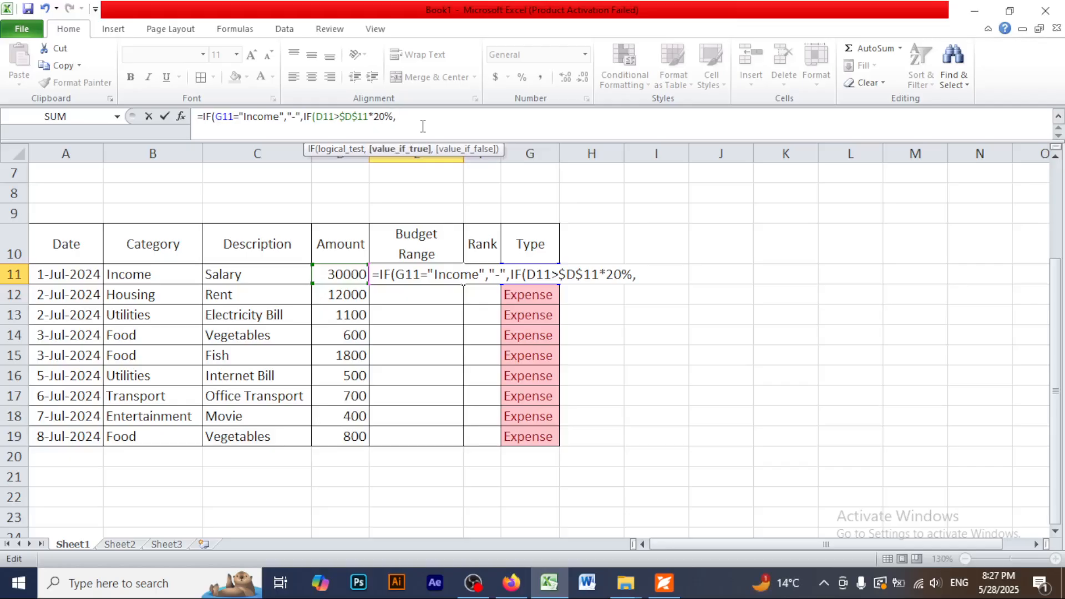
Set the nested IF's true value in E11 to "Over Budget" and start a third IF as its false value
text("")
text(Over Budget)
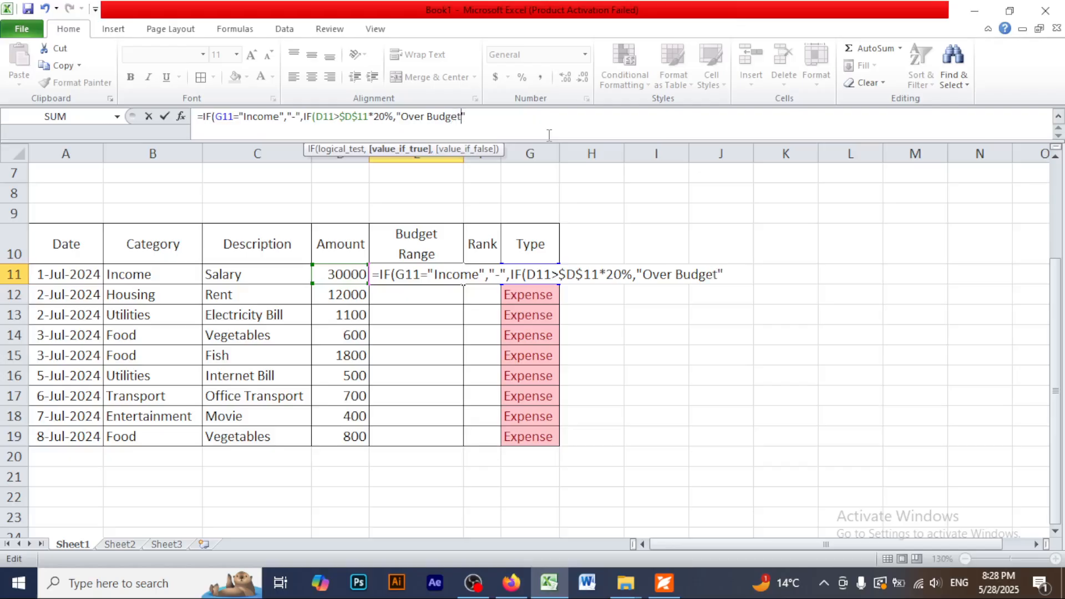
click(474, 115)
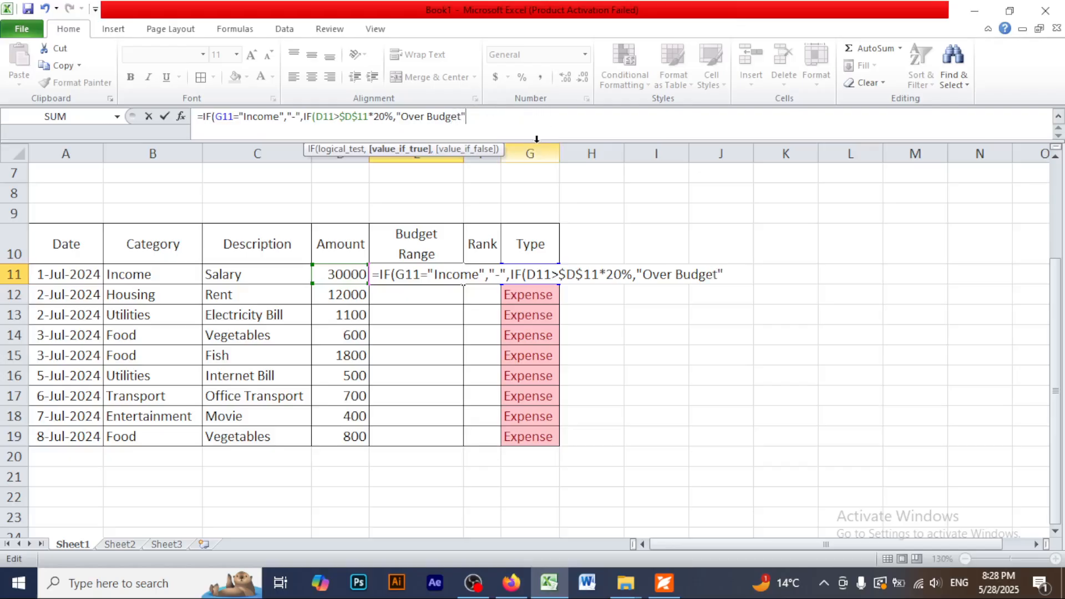
text(,if)
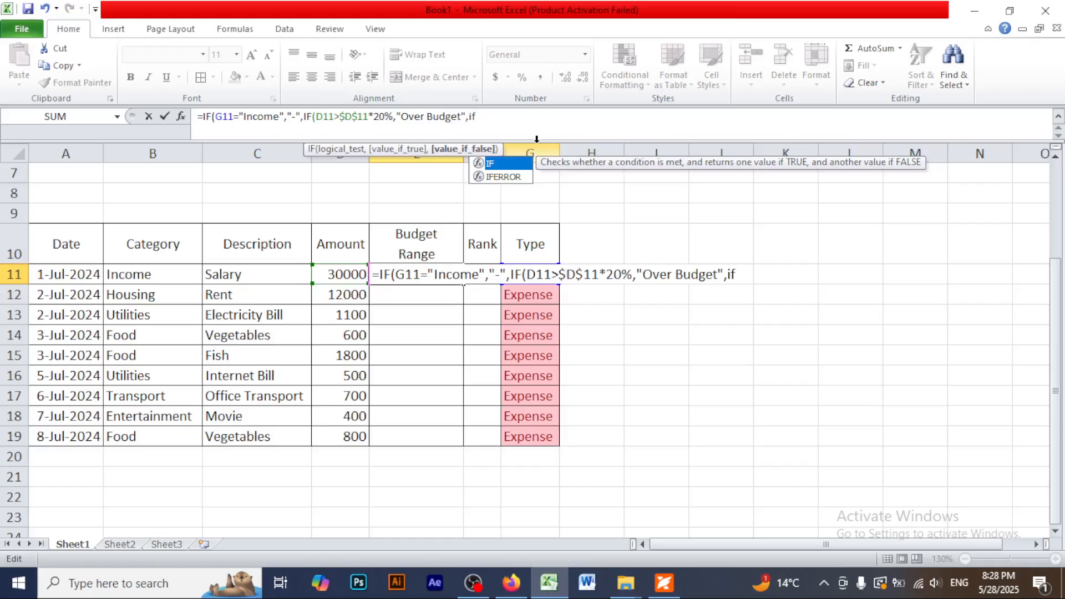
key(Tab)
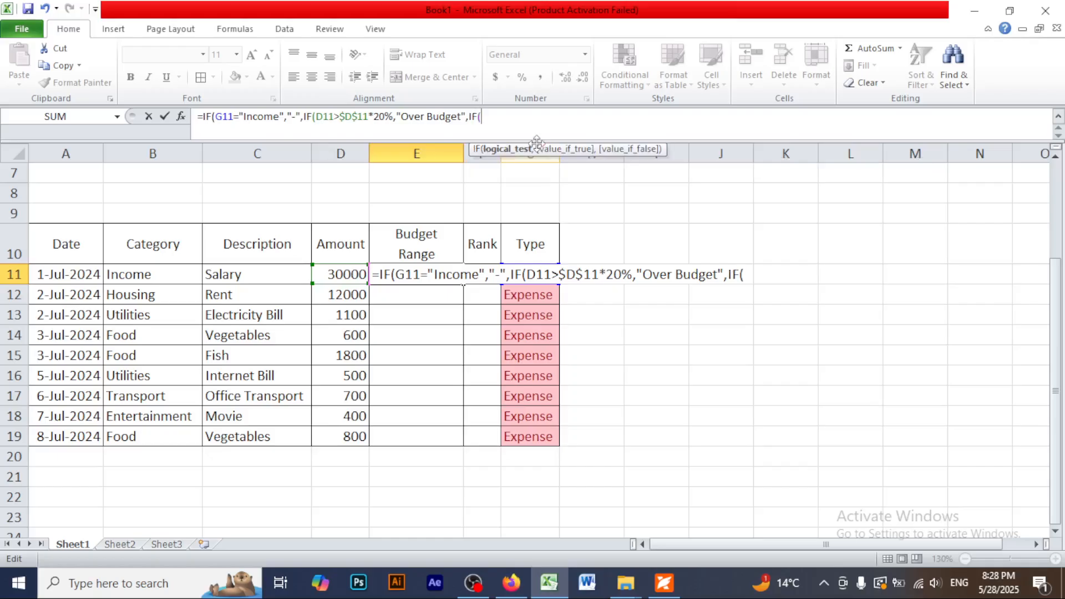
Set the third IF condition in E11 to D11<$D$11*20%, checking the Expense limit in the PDF's Budget Range table
click(339, 274)
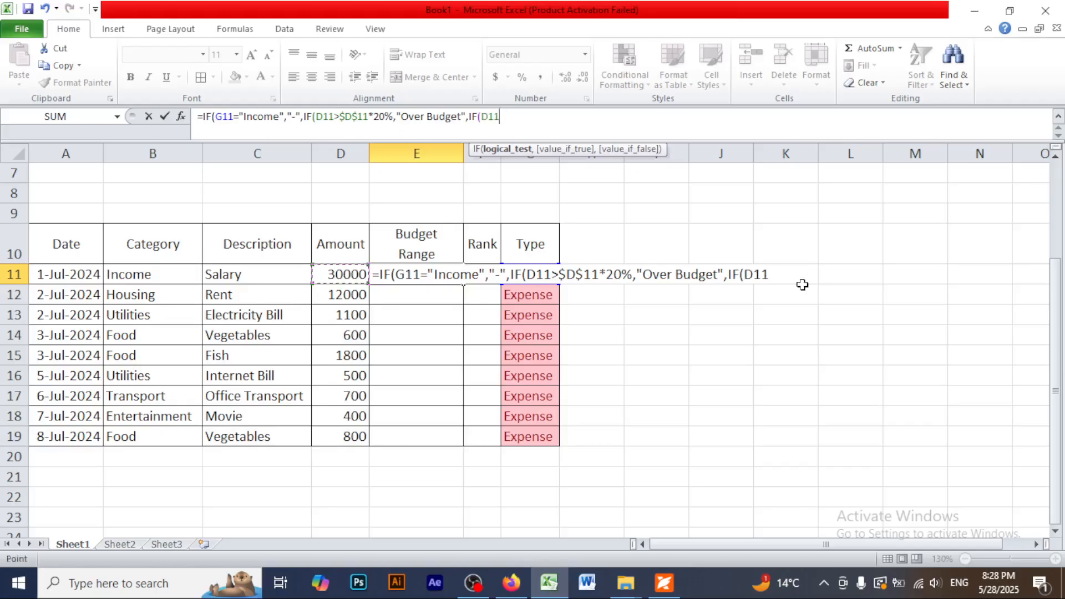
text(<)
click(342, 274)
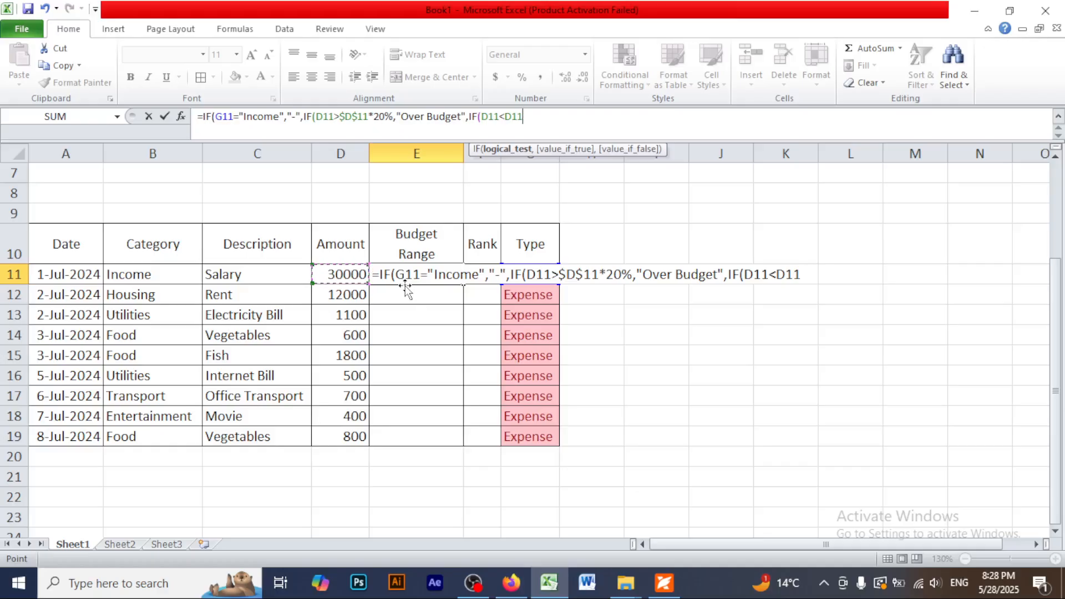
click(664, 582)
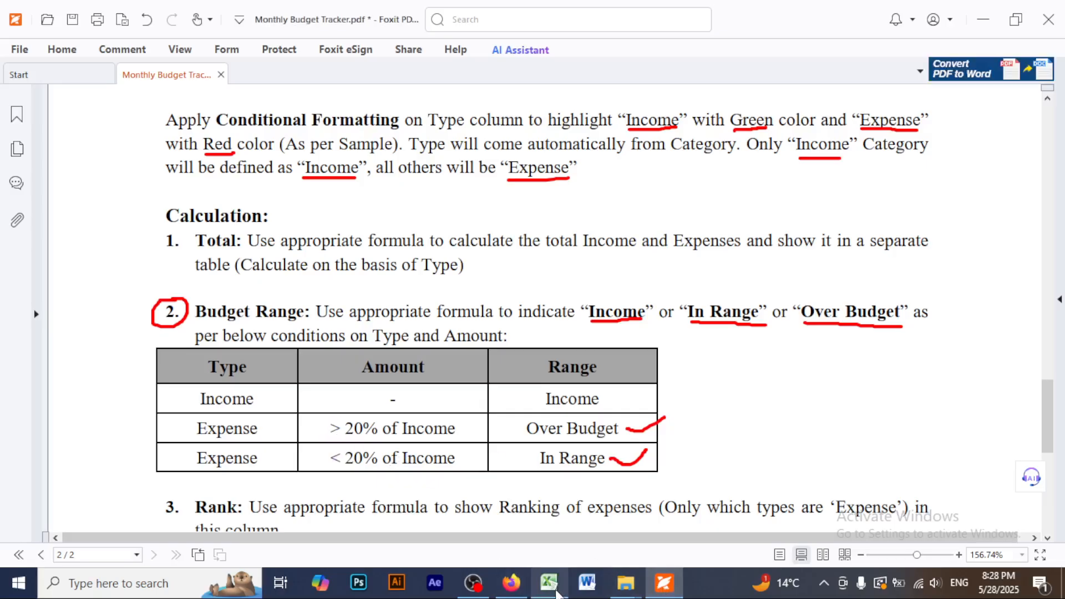
click(559, 593)
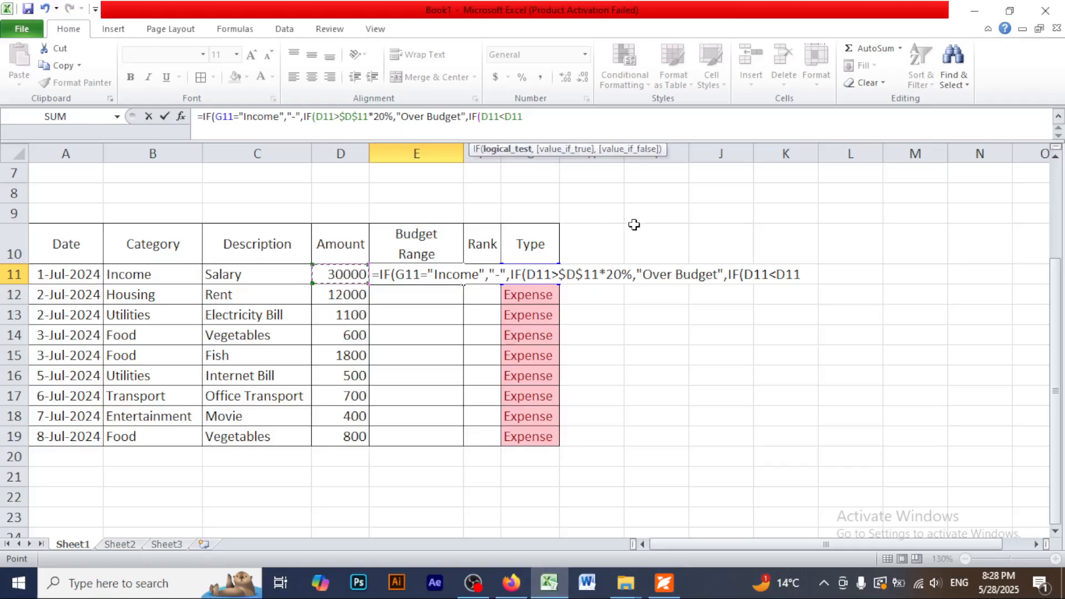
drag(505, 116, 524, 116)
key(F4)
click(537, 117)
text(*20%)
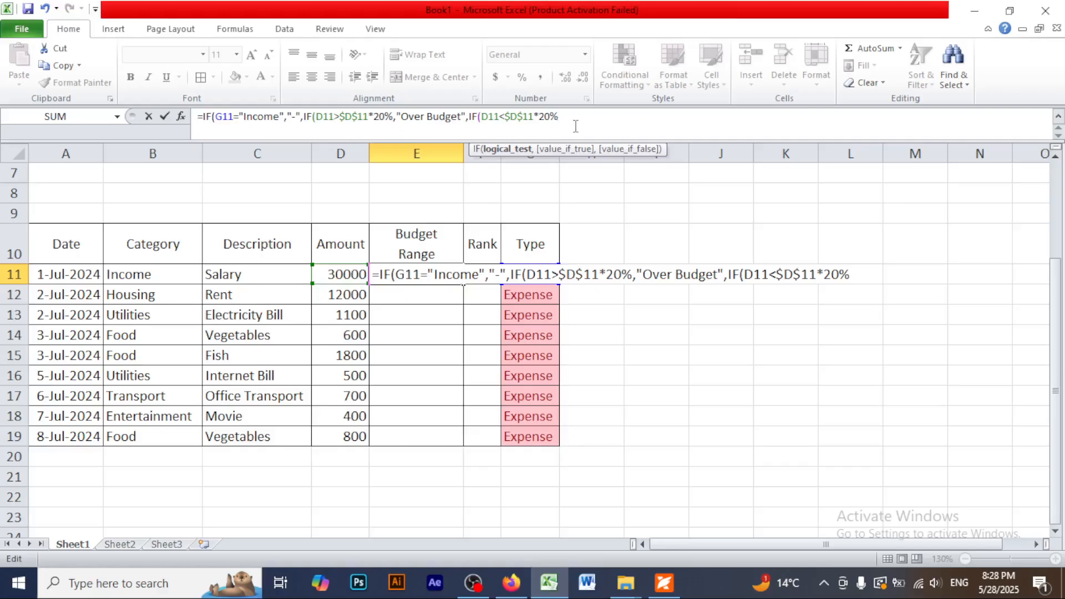
Check the PDF's range wording, set the third IF's true value to "In Range", and close and enter the E11 formula
text(,"")
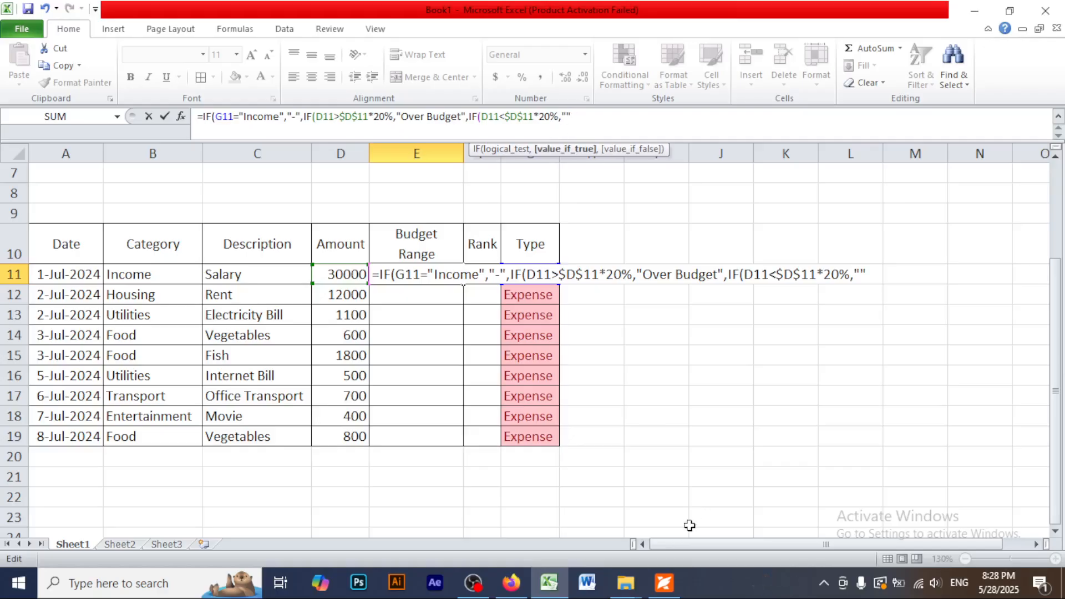
click(669, 584)
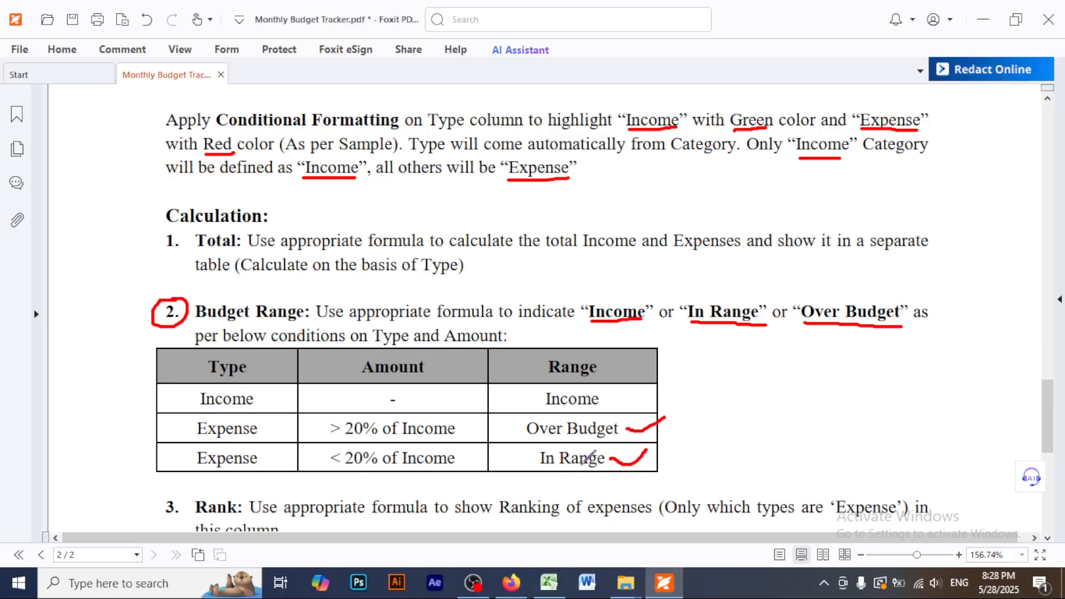
click(550, 583)
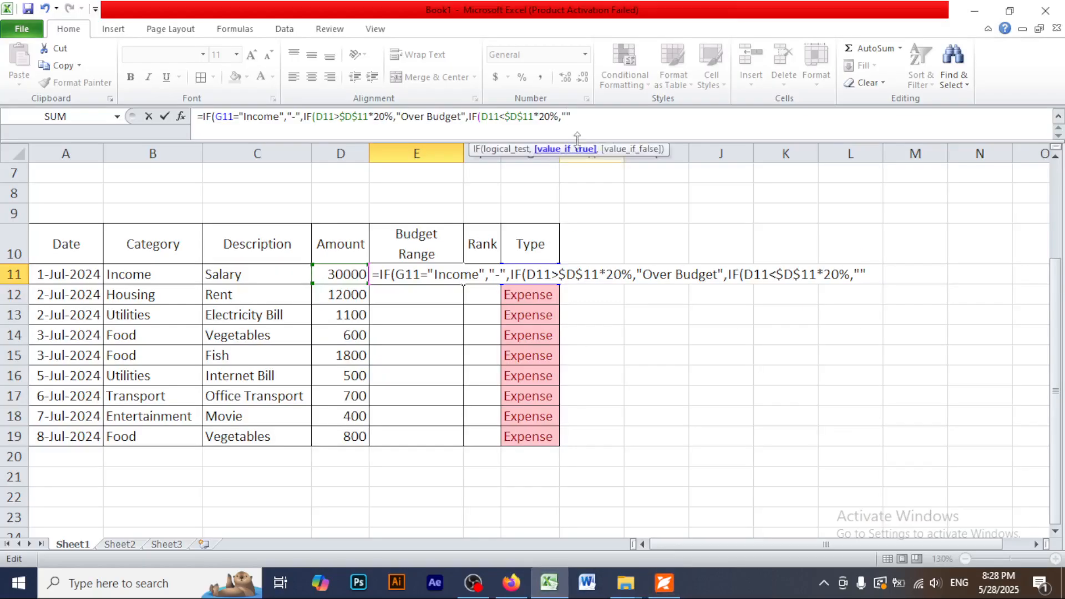
text(In Ra)
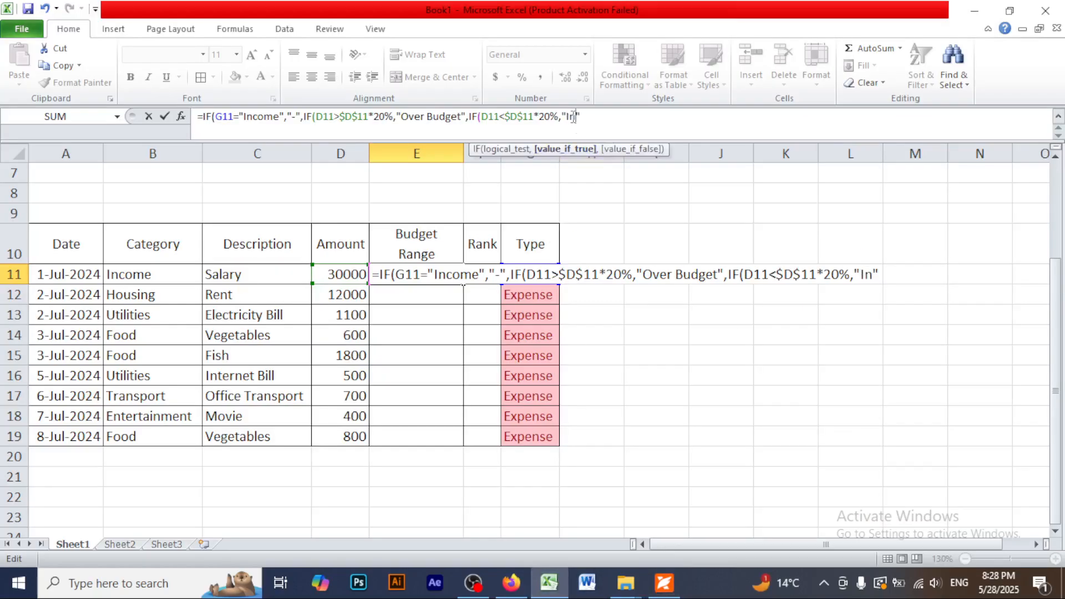
text(nge)
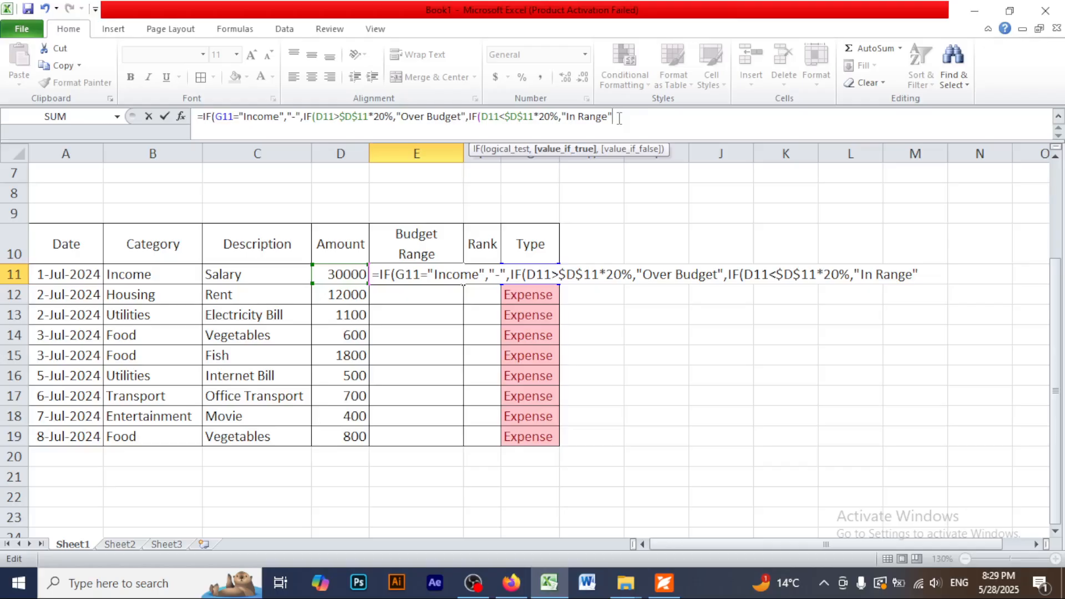
text())
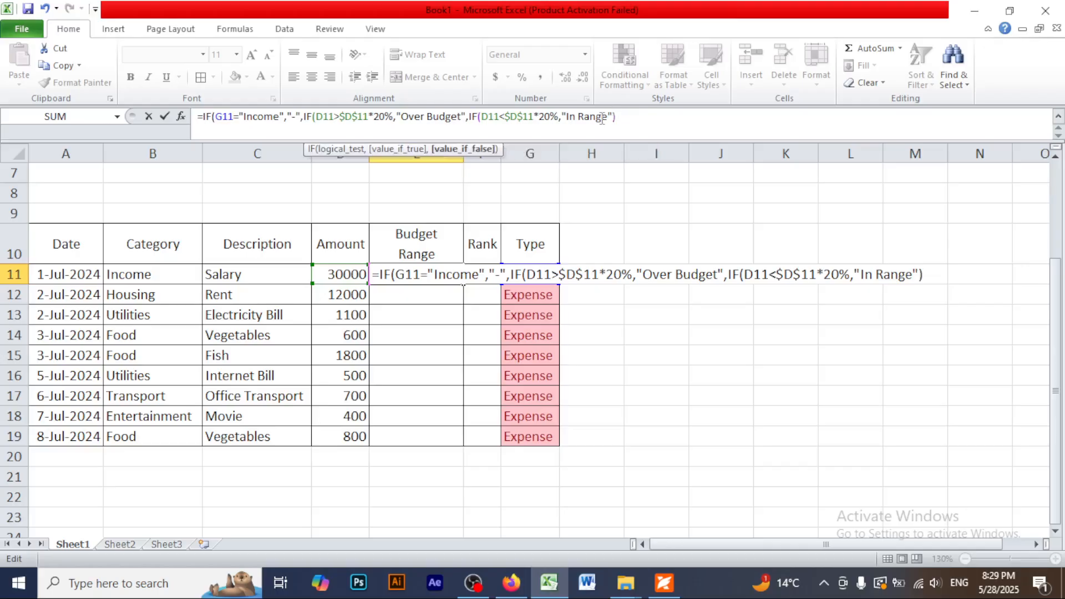
text())
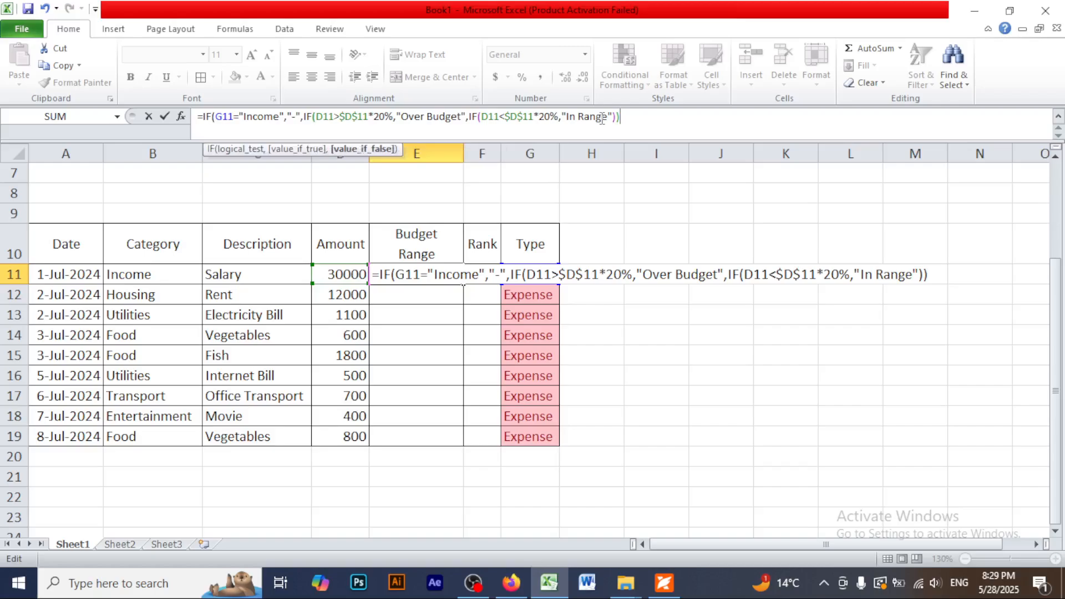
text())
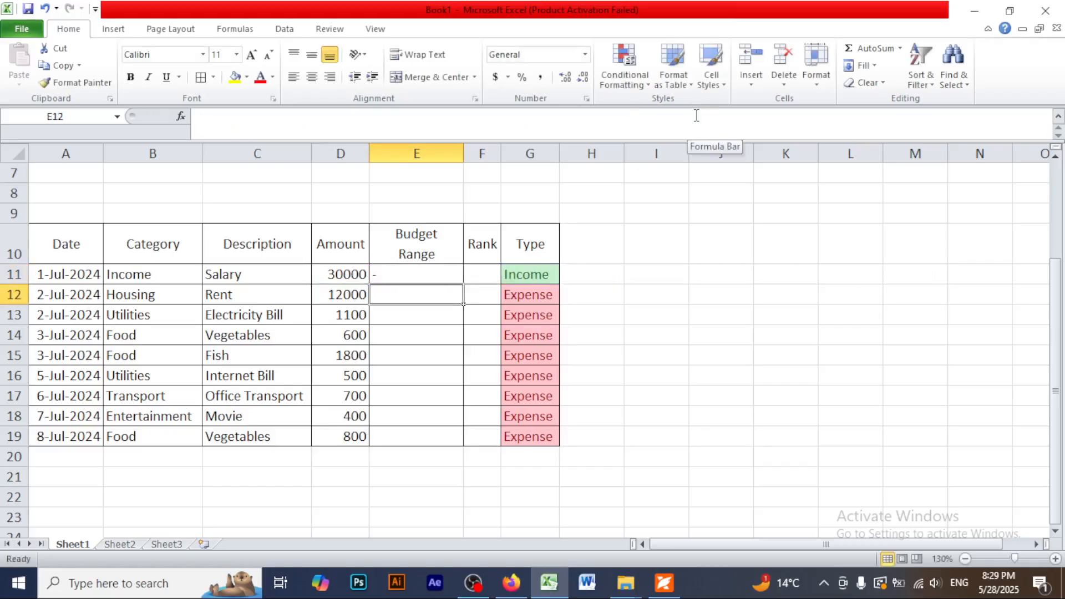
Select E11, then tick the "-" in the Income row of the PDF's Budget Range table and return to Excel
click(397, 276)
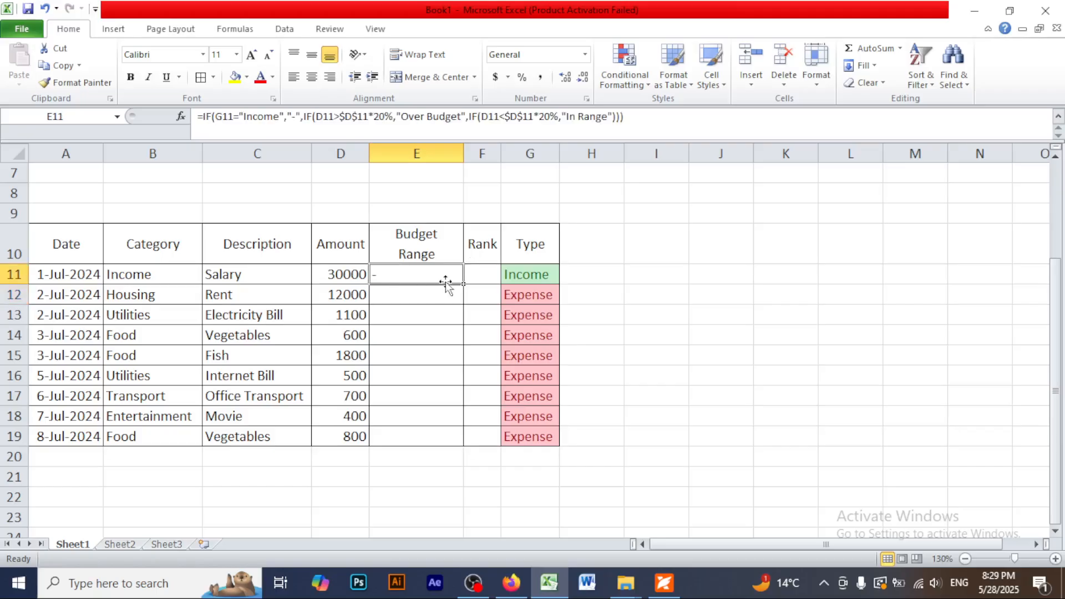
click(663, 583)
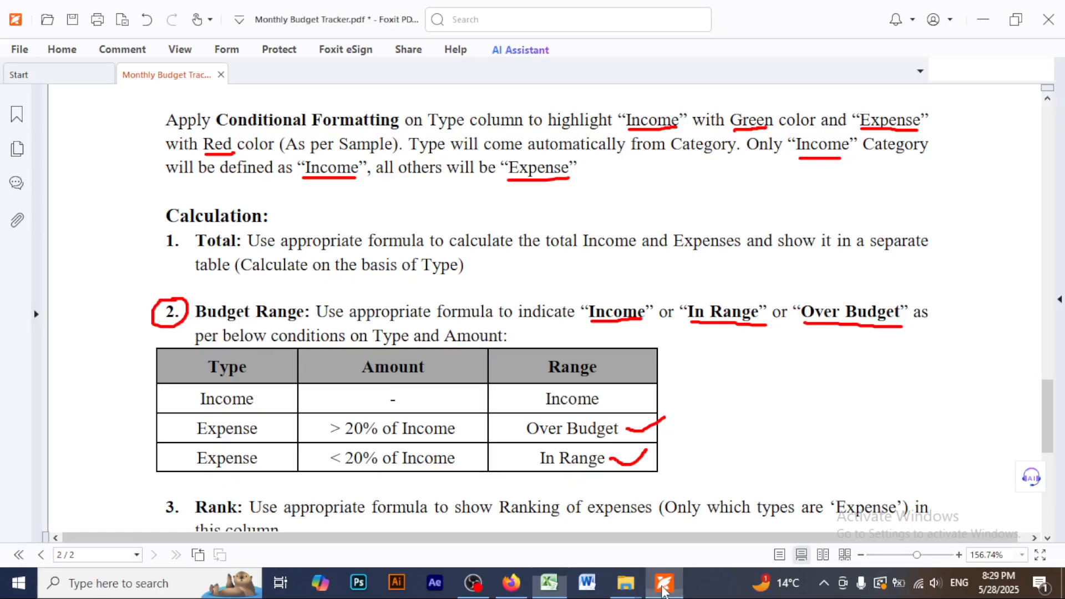
drag(411, 399, 437, 382)
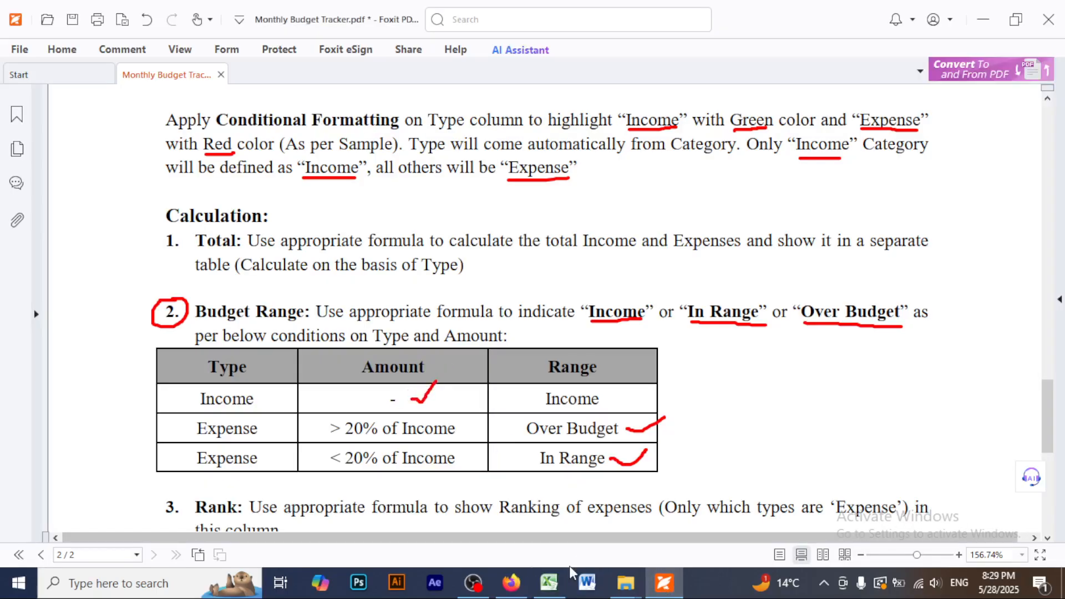
click(549, 582)
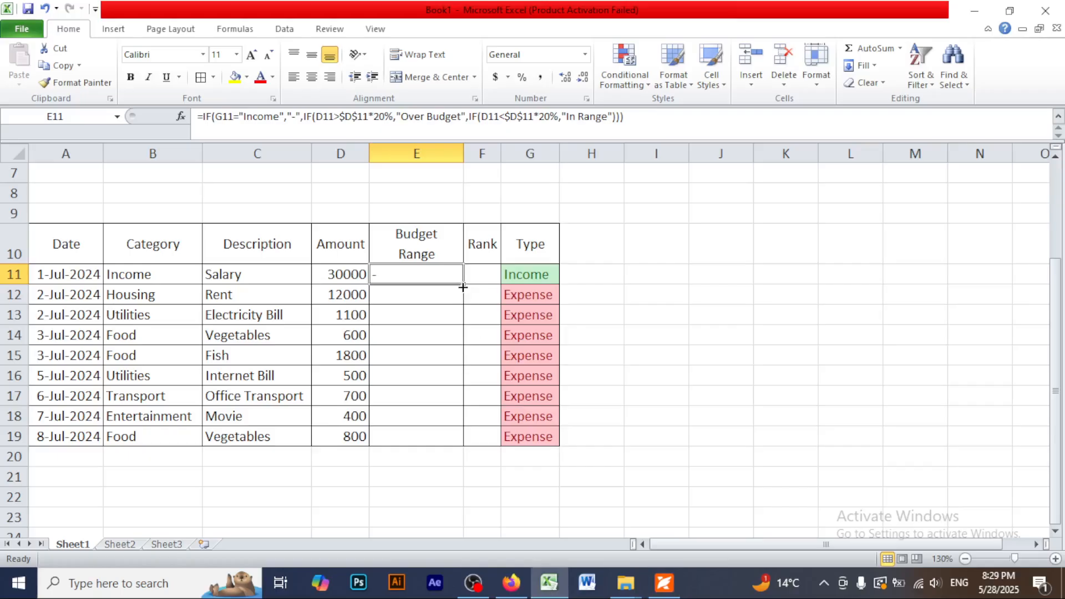
Fill the Budget Range formula from E11 down to E19 and deselect the range
drag(465, 283, 458, 438)
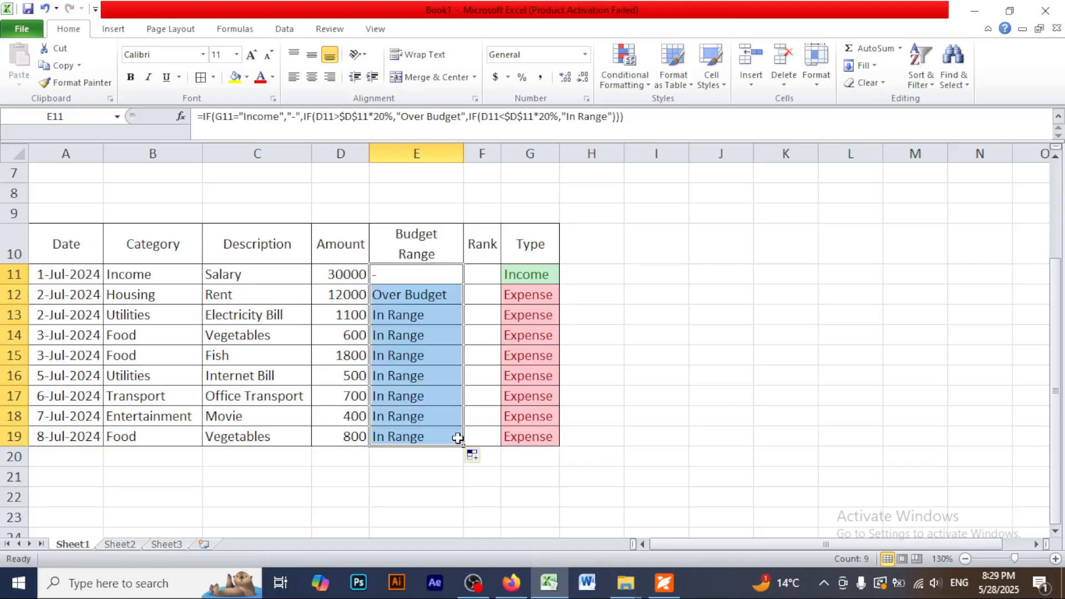
click(729, 332)
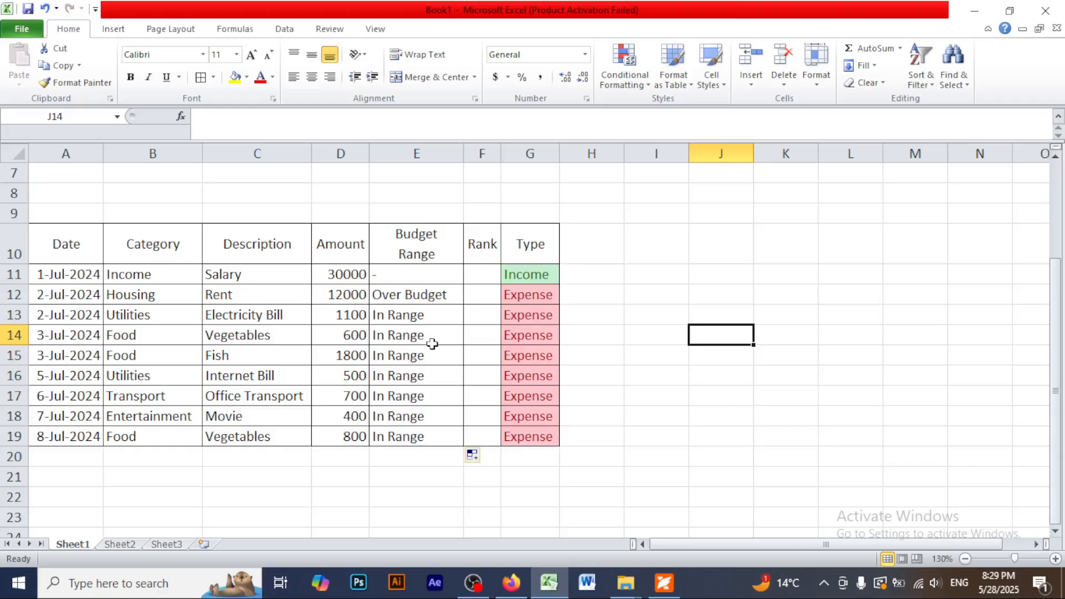
click(657, 251)
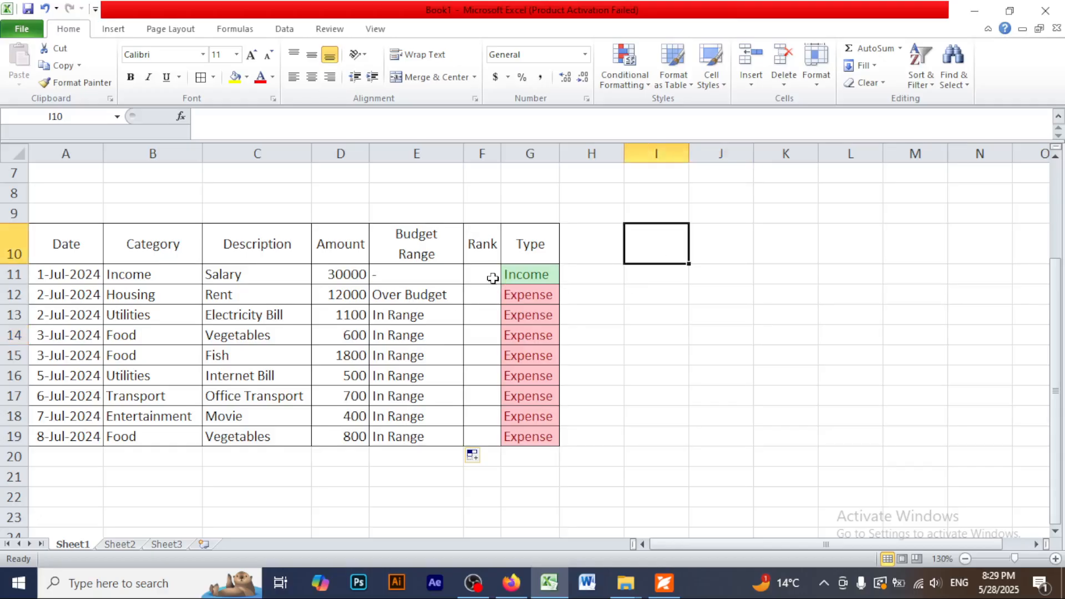
Switch to the Monthly Budget Tracker PDF, circle calculation item 3, underline 'Expense' in its Rank instruction, and return to Excel
click(662, 584)
scroll(498, 469, up, 2)
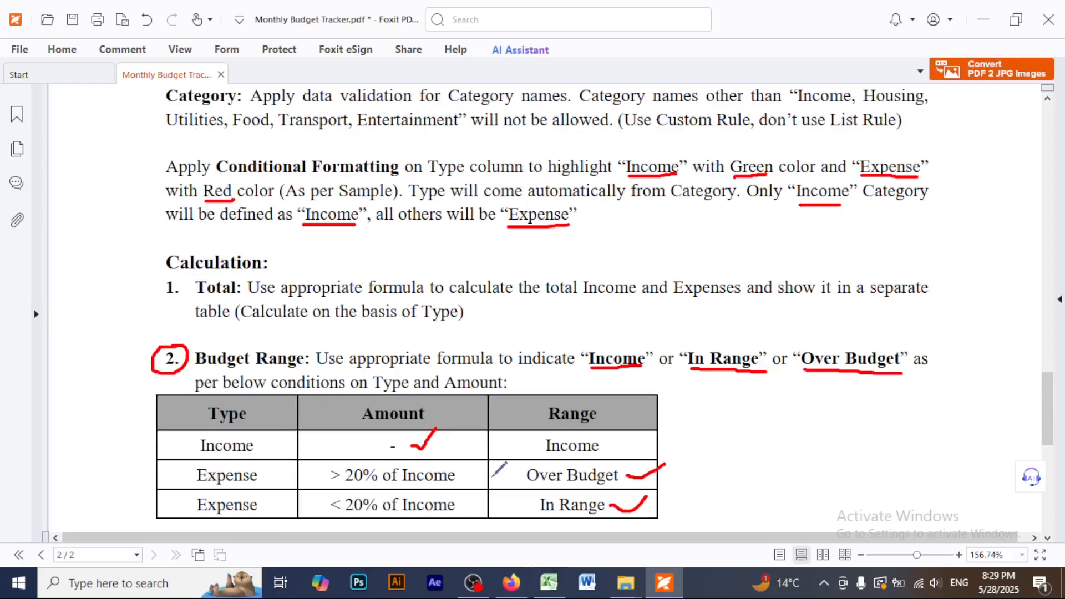
scroll(494, 440, down, 5)
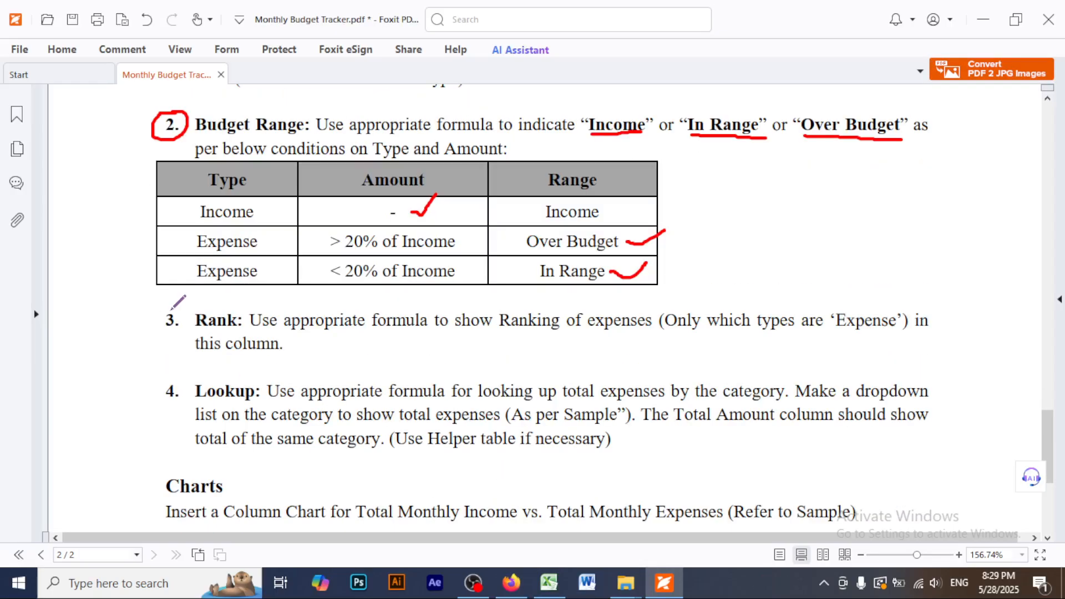
drag(162, 314, 187, 301)
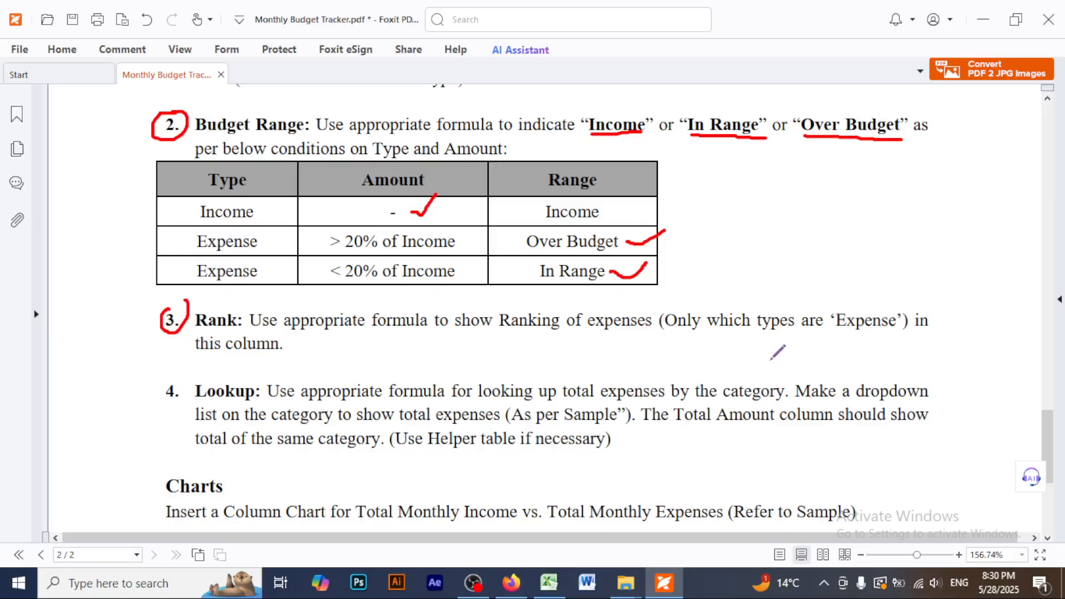
drag(841, 333, 887, 330)
click(549, 583)
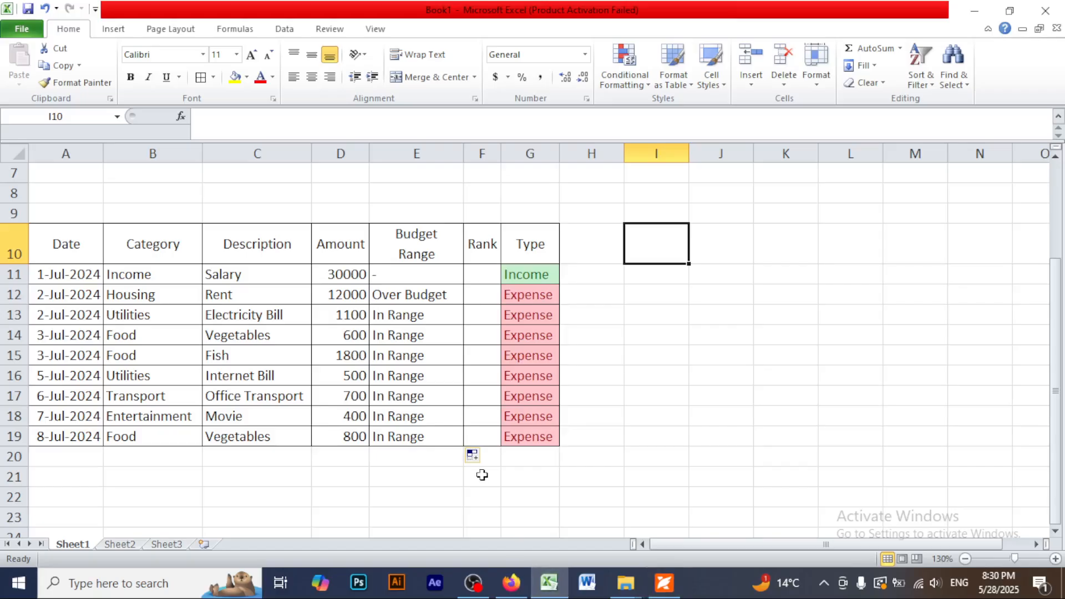
click(485, 273)
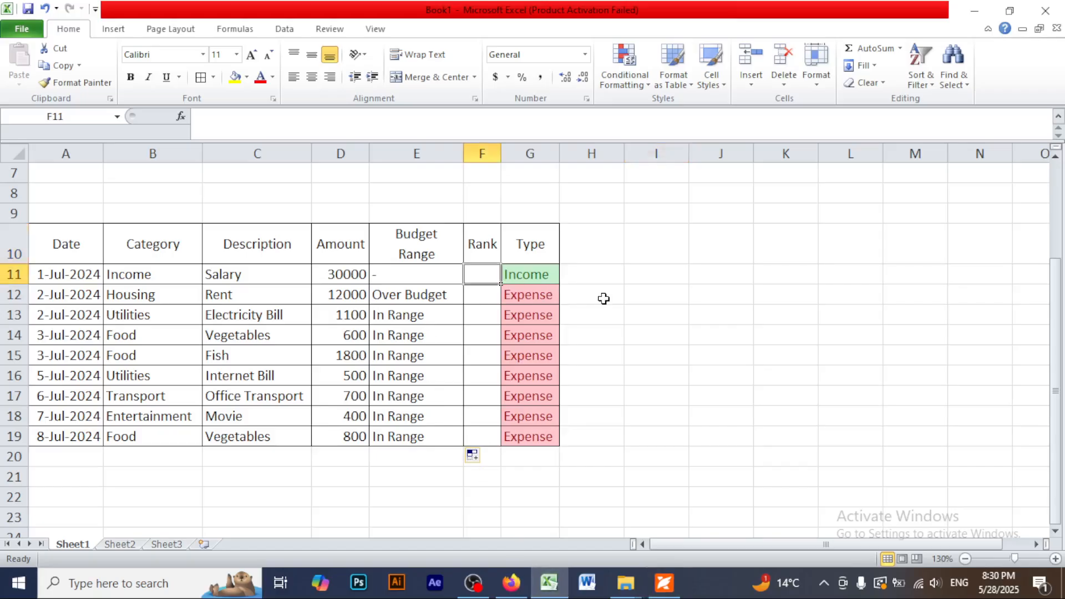
click(493, 297)
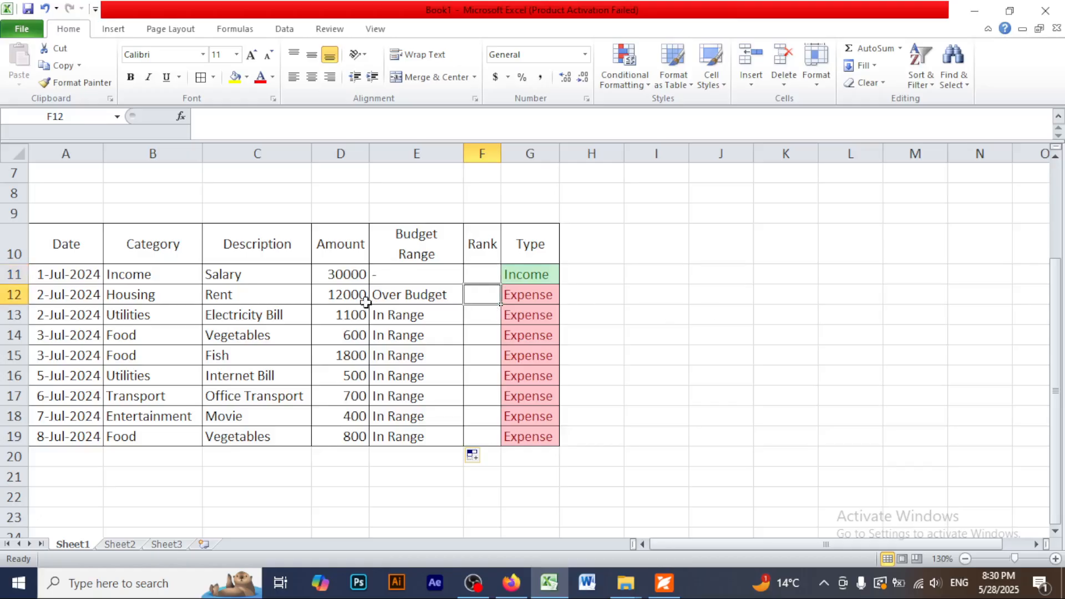
drag(511, 296, 517, 360)
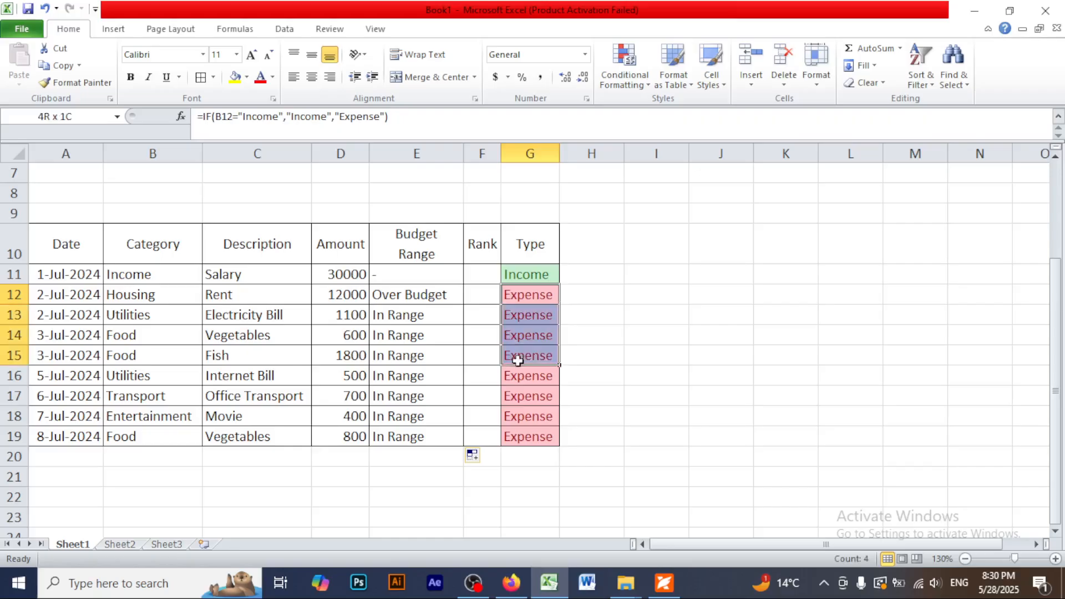
click(626, 317)
Start a RANK formula in F12, the Rent row's Rank cell, with the amount in D12 as the number to rank
click(488, 297)
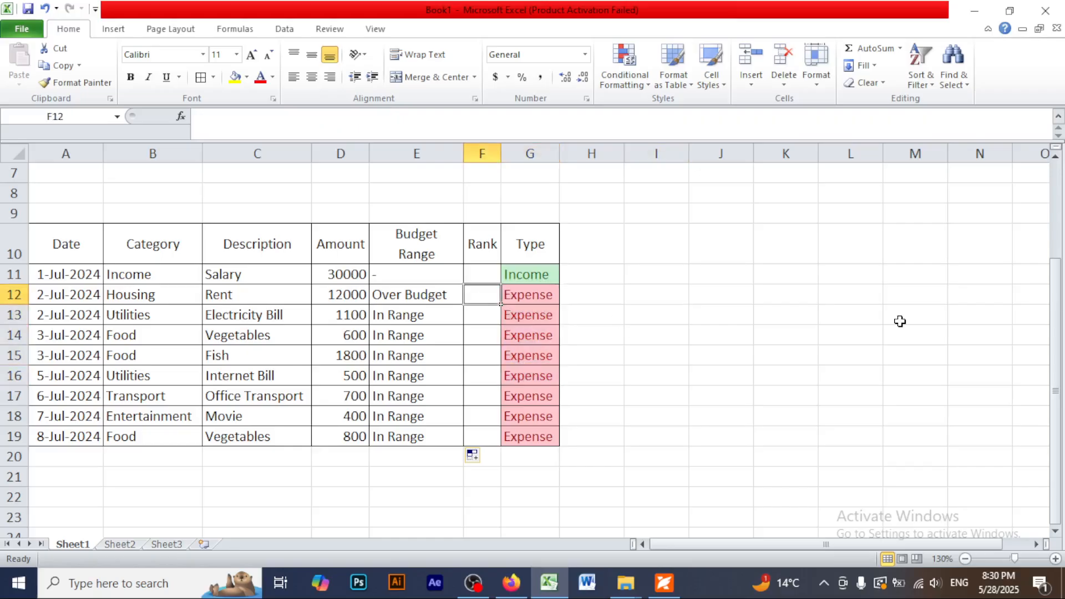
text(=rank)
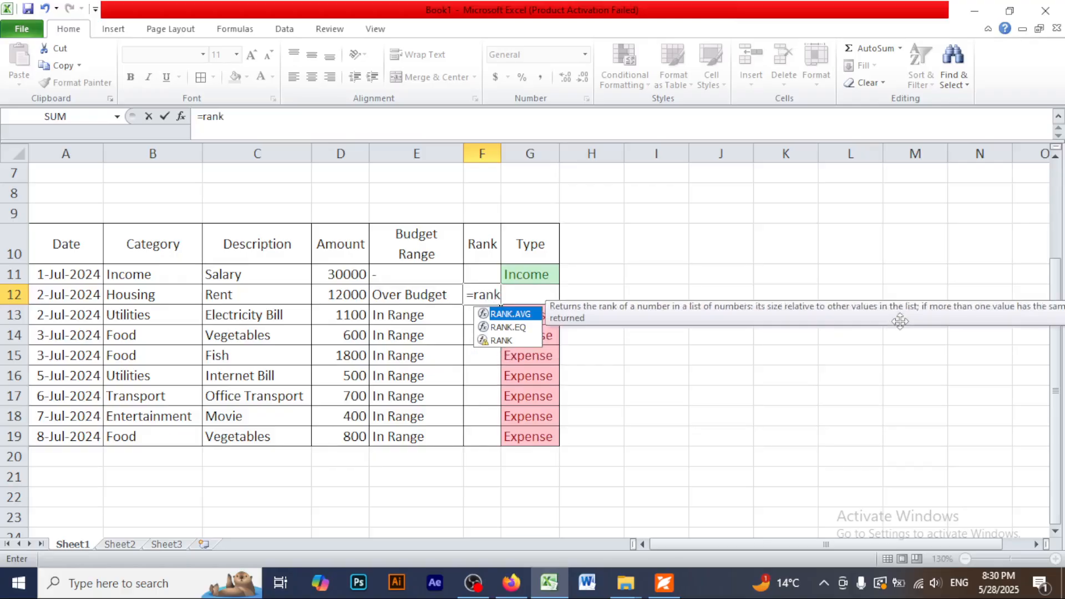
key(Down)
key(Down)
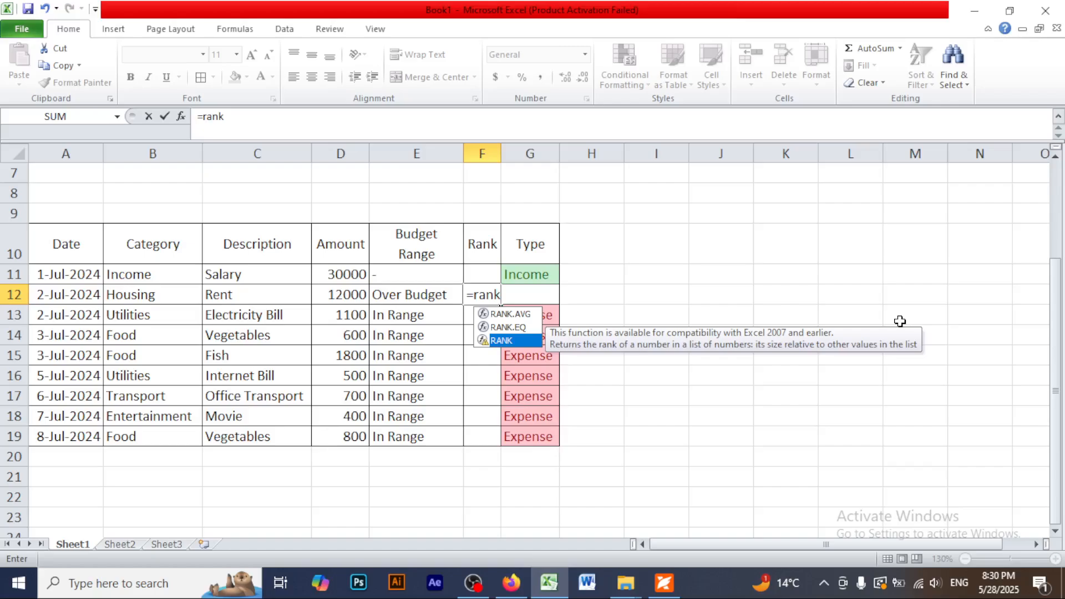
key(Tab)
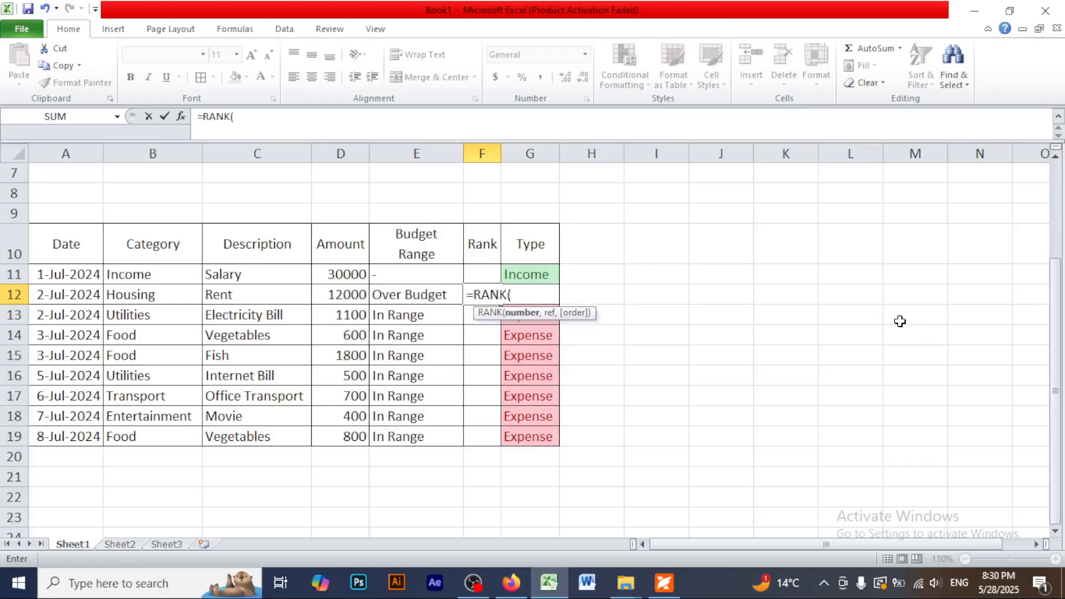
click(248, 126)
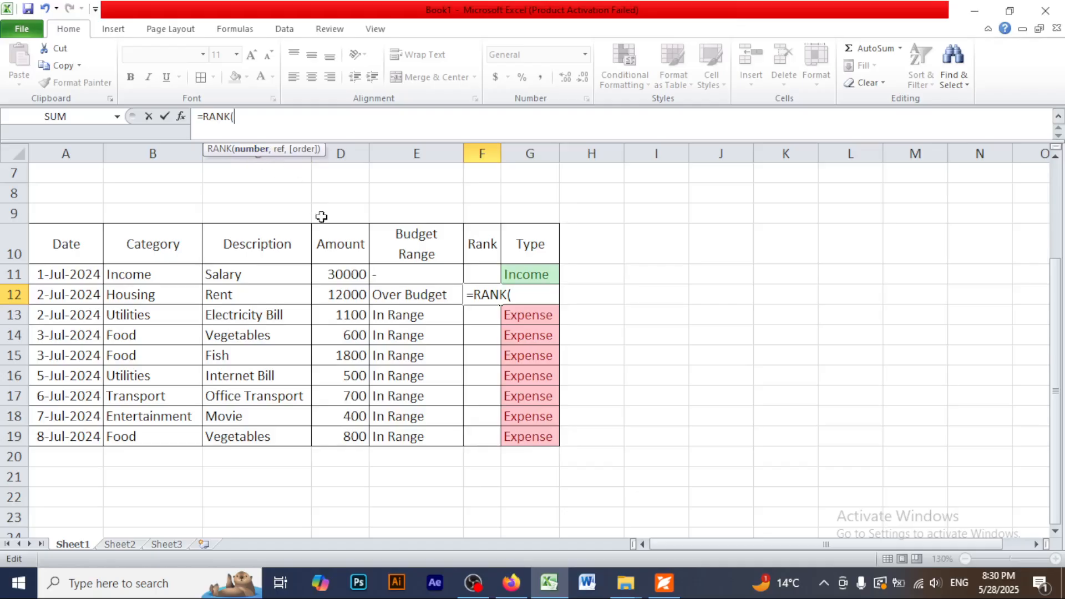
click(352, 298)
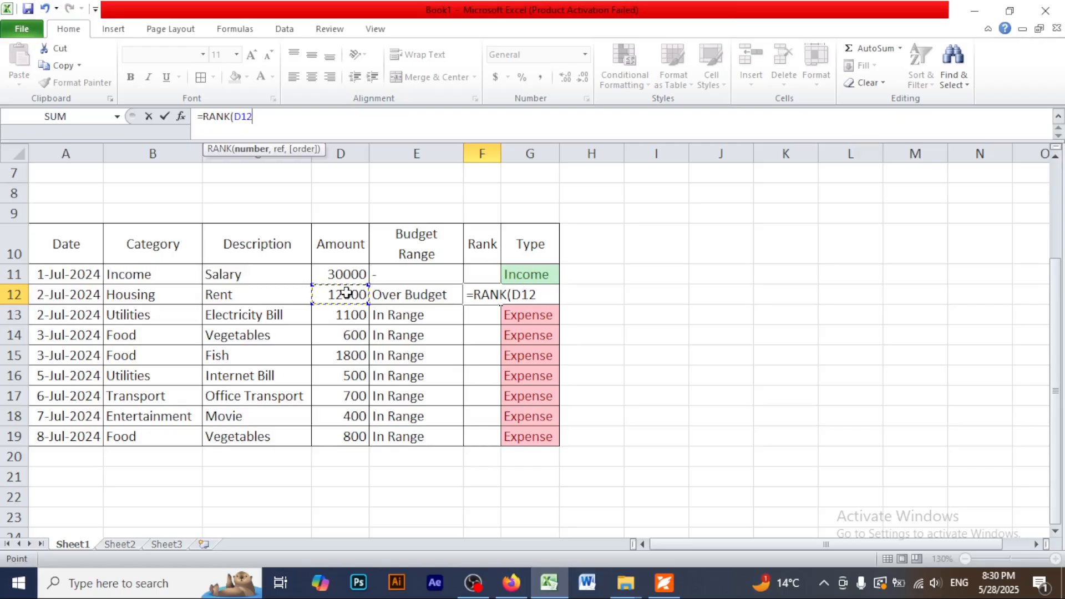
text(,)
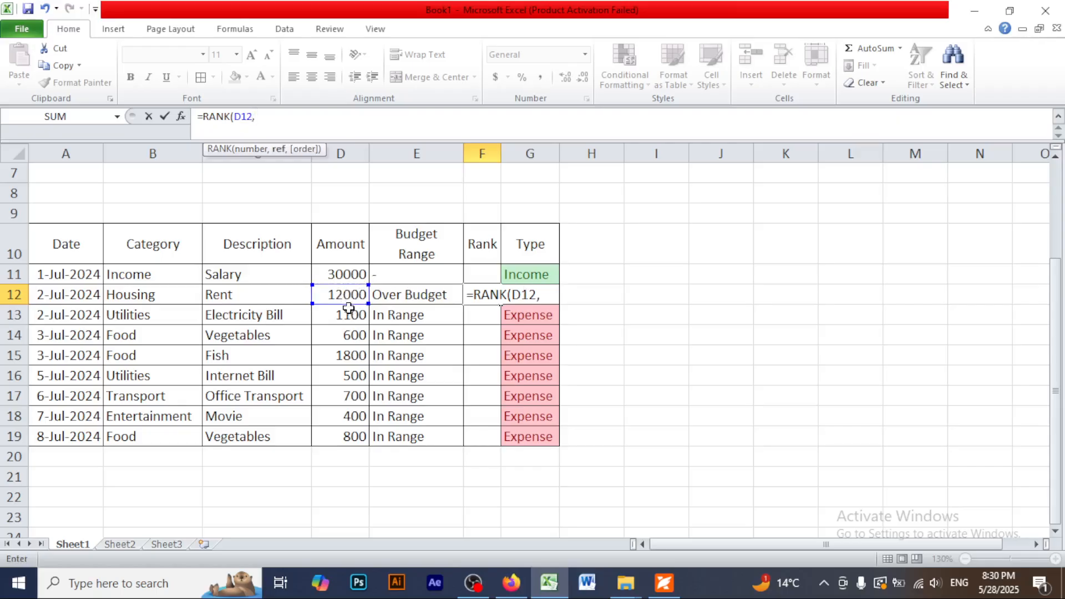
Complete the RANK formula with the absolute range $D$12:$D$19 and descending order (0)
drag(342, 296, 342, 434)
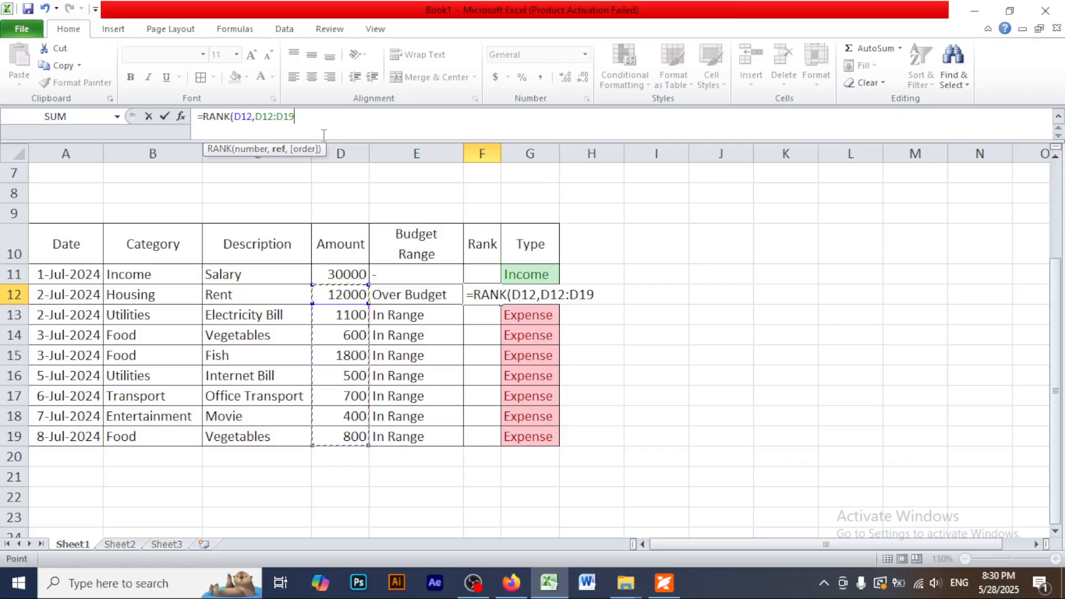
key(F4)
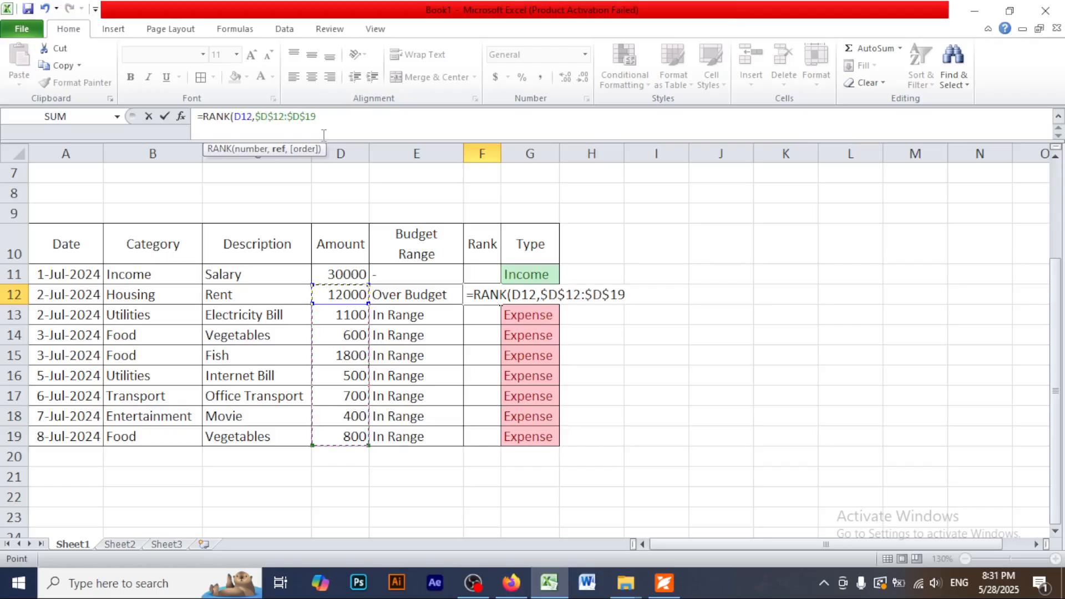
text(,)
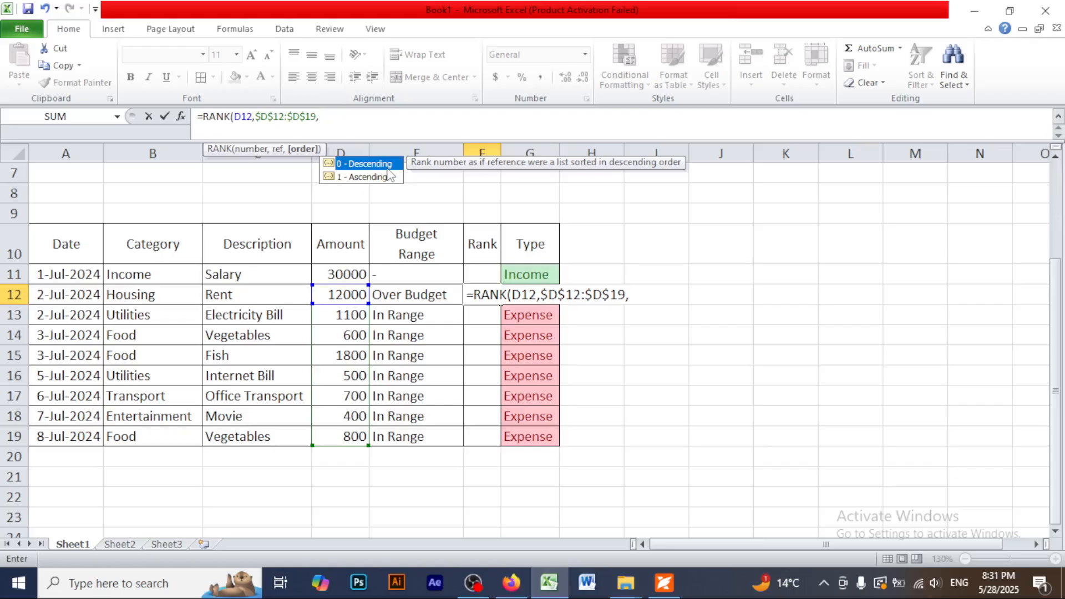
text())
key(BackSpace)
text(0))
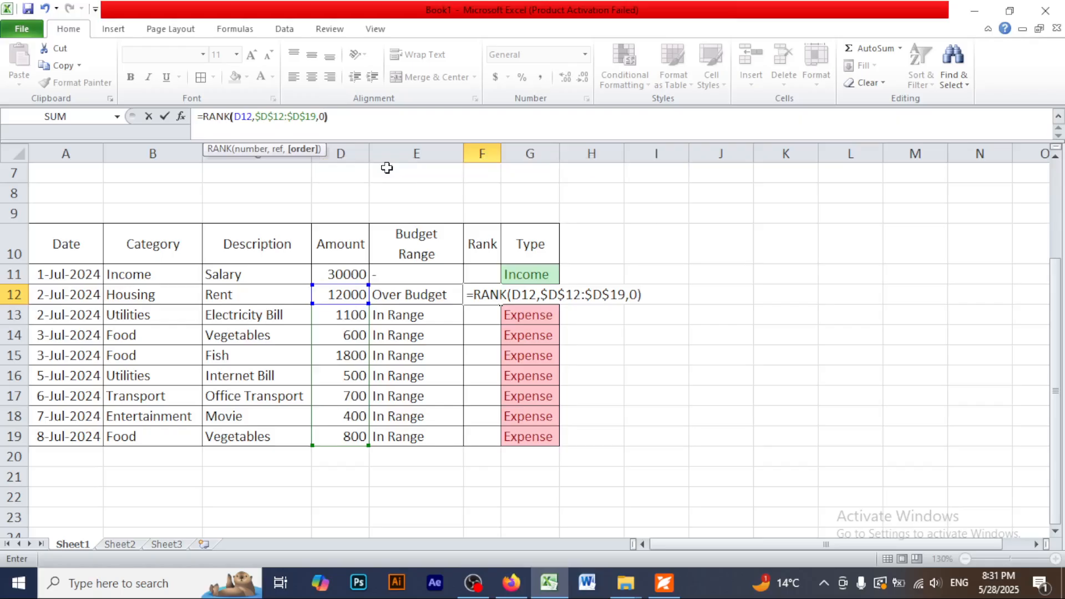
key(Return)
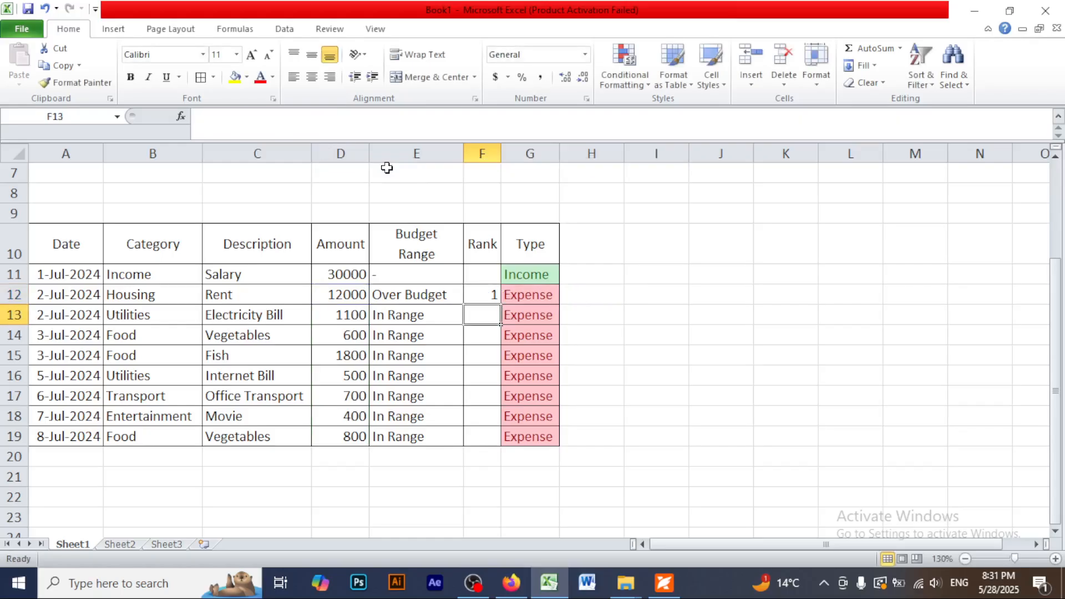
Fill the RANK formula from F12 down through F19 for all the expense rows
click(480, 297)
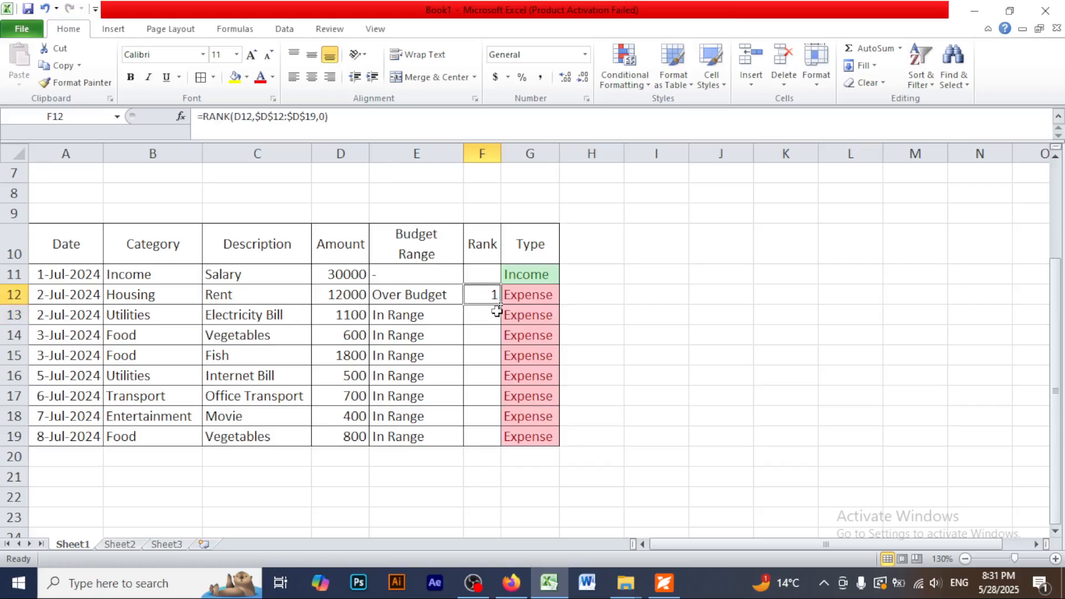
drag(501, 305, 494, 437)
click(708, 372)
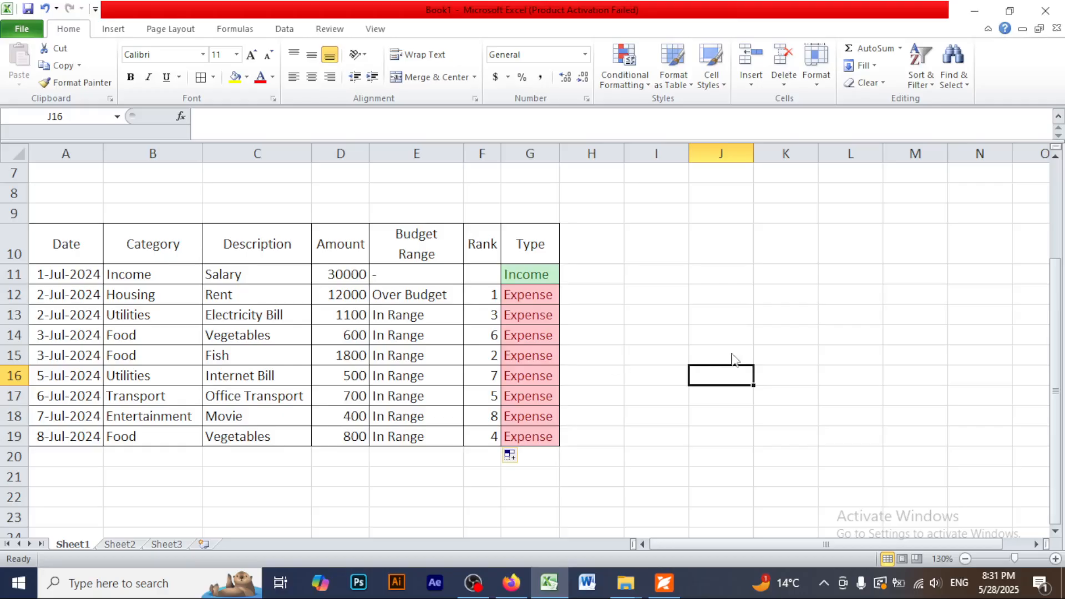
Save the workbook as "monthly budget" in the "26-04-2025 assessment" folder on the Desktop
key(ctrl+s)
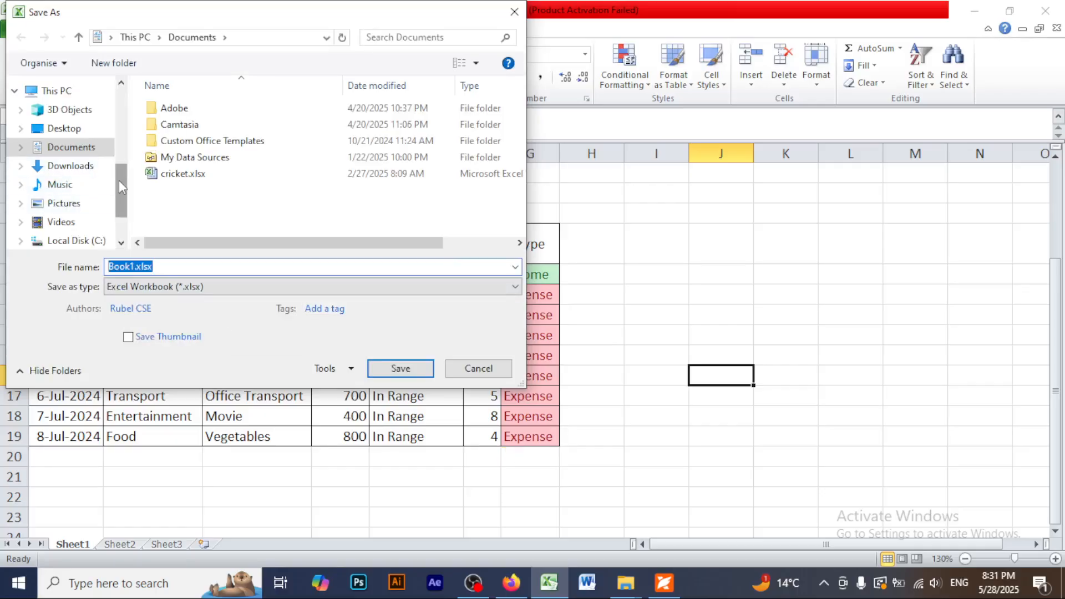
drag(120, 182, 119, 98)
click(73, 117)
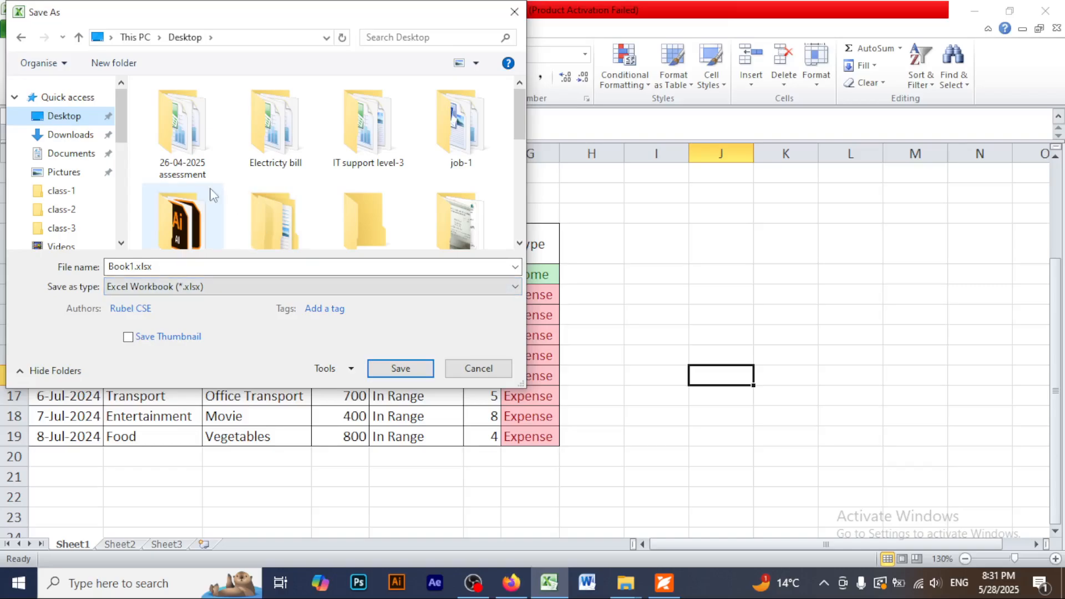
double_click(188, 147)
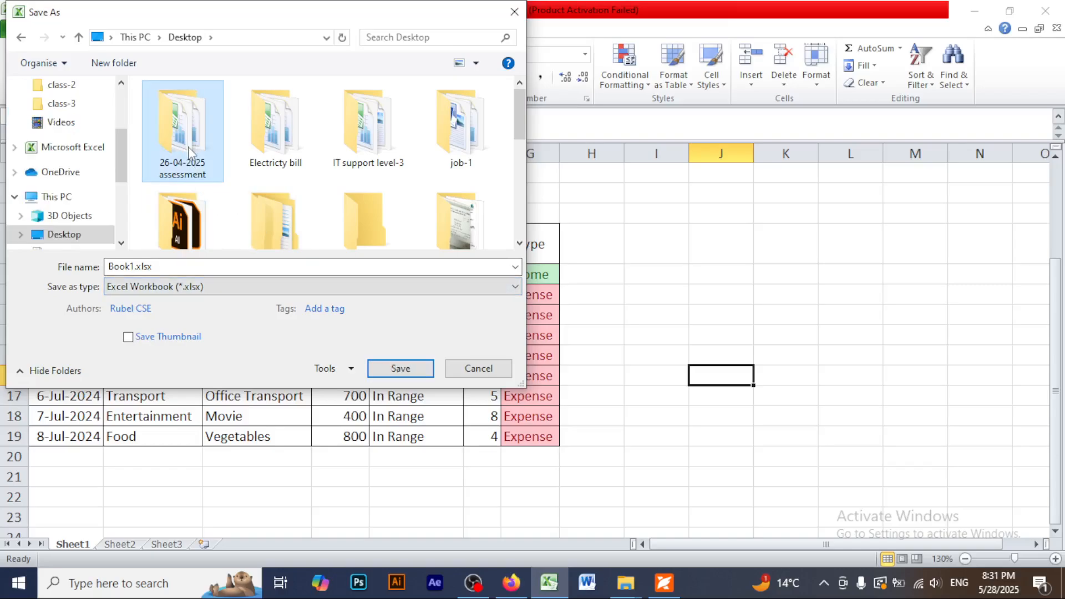
double_click(158, 268)
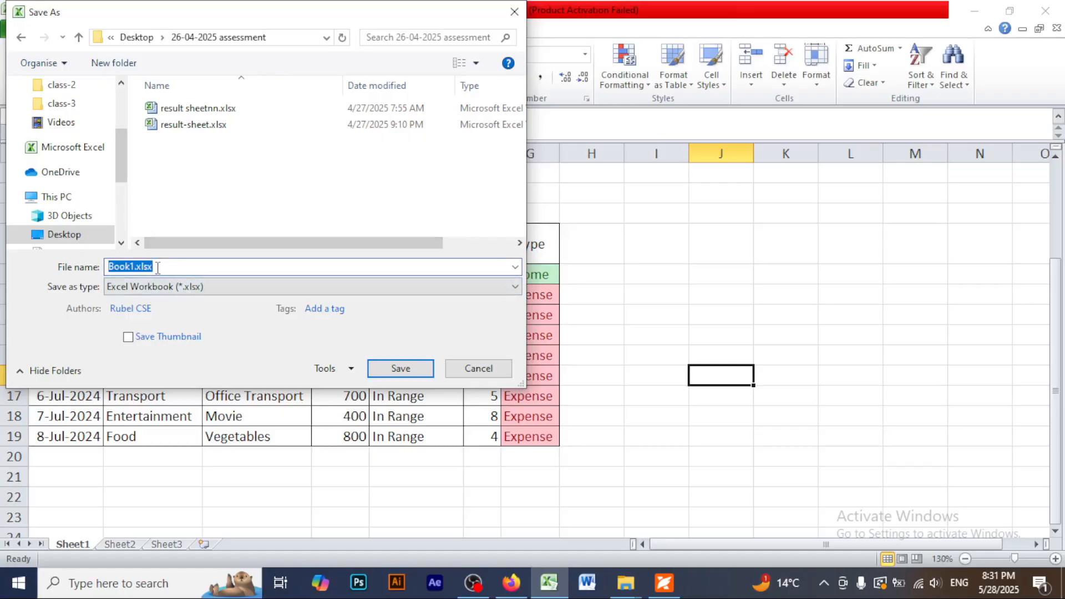
text(monthly budget)
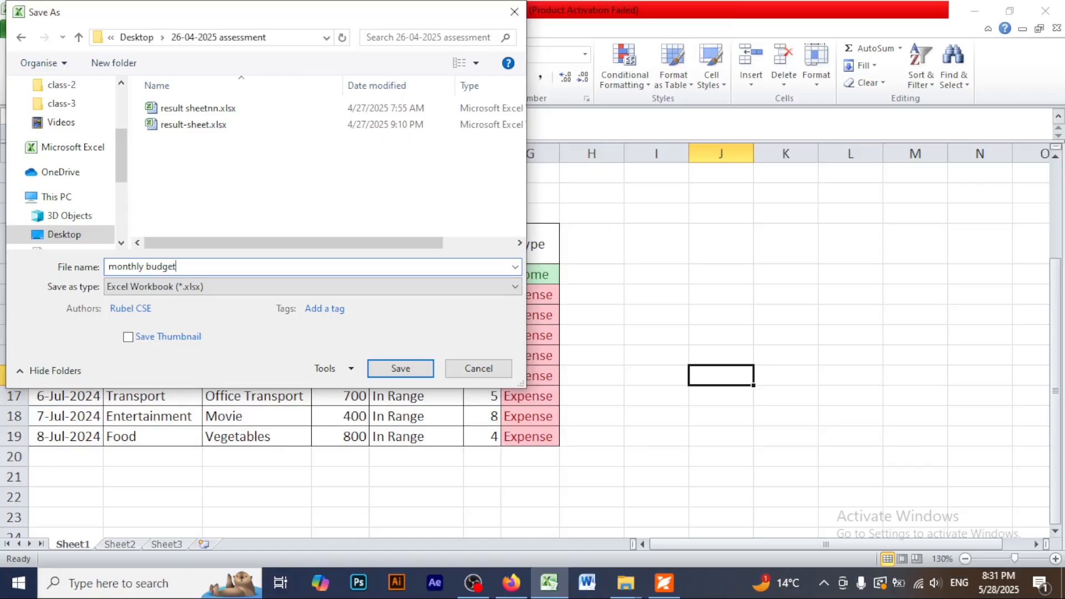
click(400, 368)
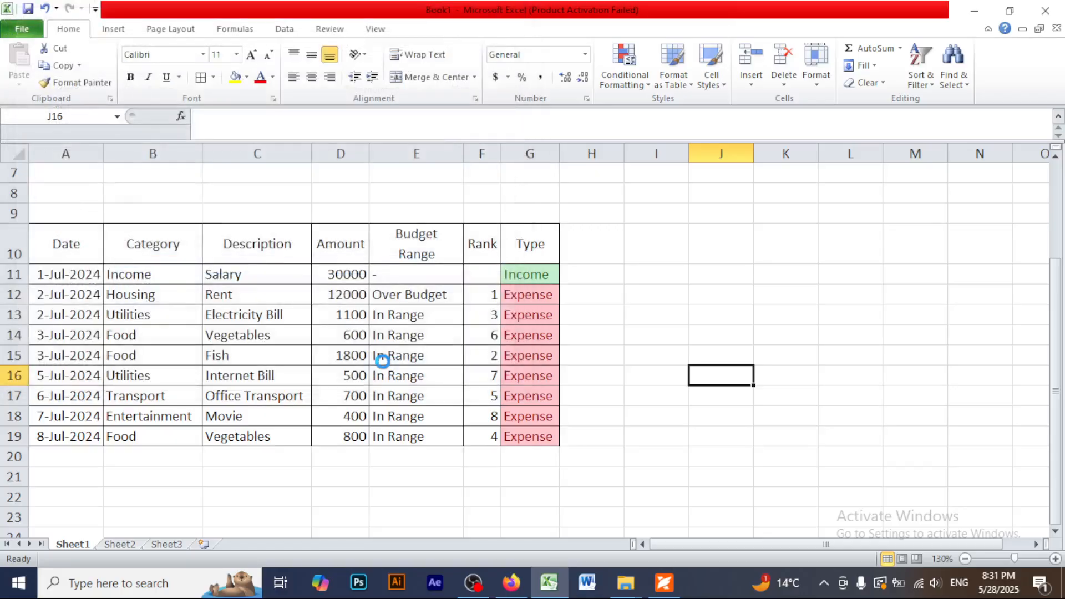
click(646, 277)
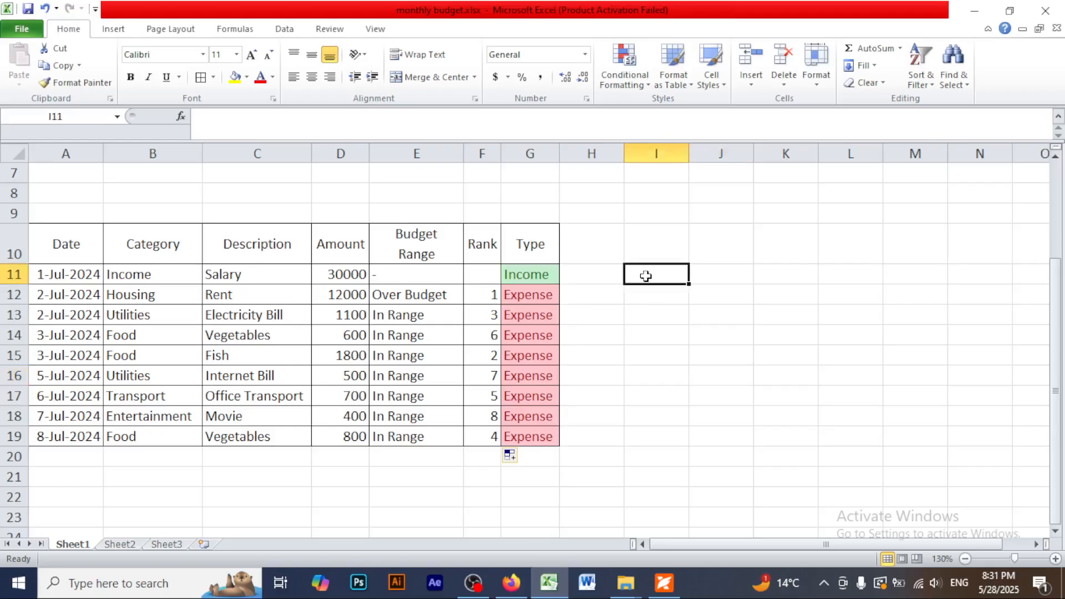
Switch to the Monthly Budget Tracker PDF in Foxit and review the calculation, Lookup and Charts requirements
scroll(644, 373, down, 2)
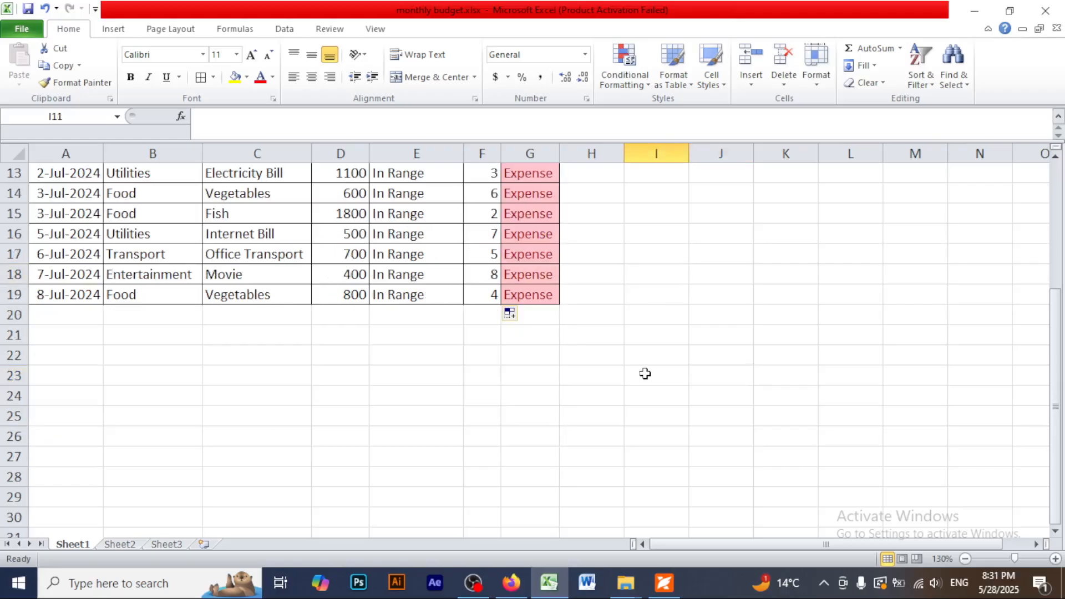
scroll(645, 373, up, 2)
click(666, 582)
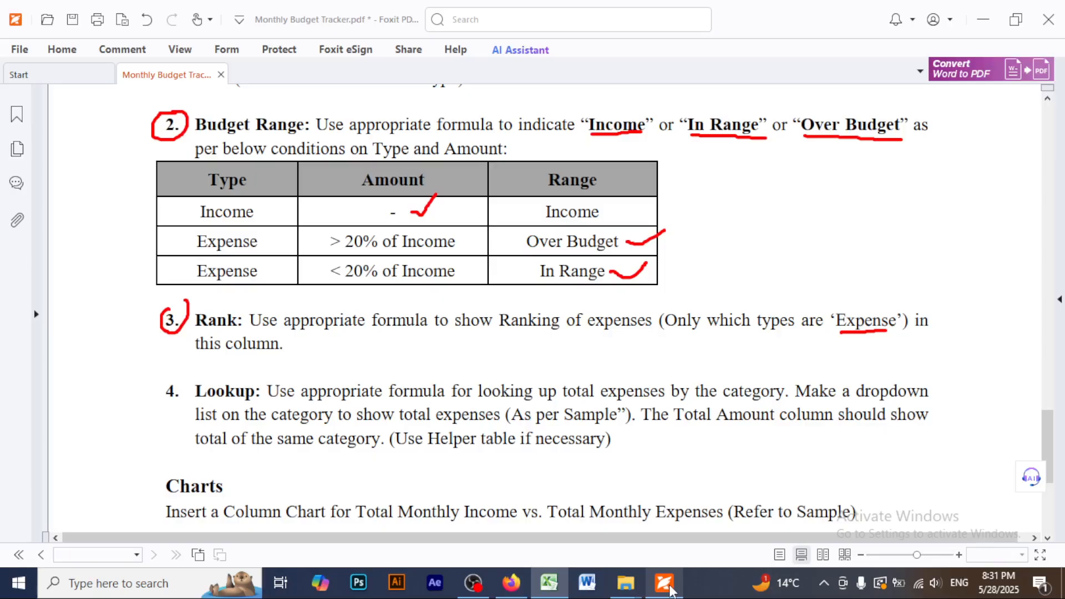
scroll(547, 395, down, 1)
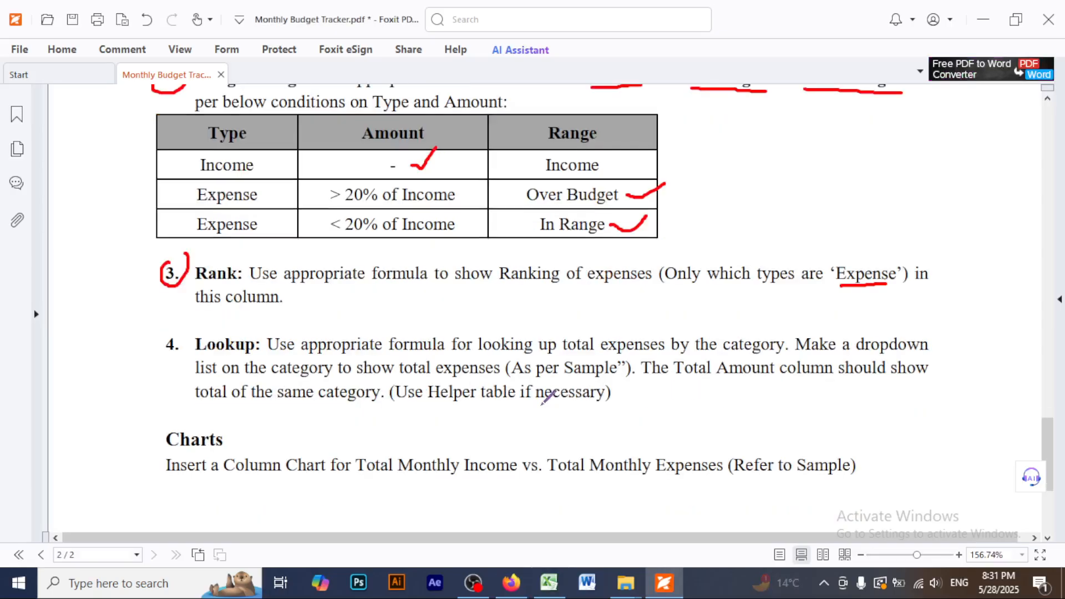
scroll(547, 397, down, 2)
scroll(548, 397, up, 4)
scroll(548, 397, up, 2)
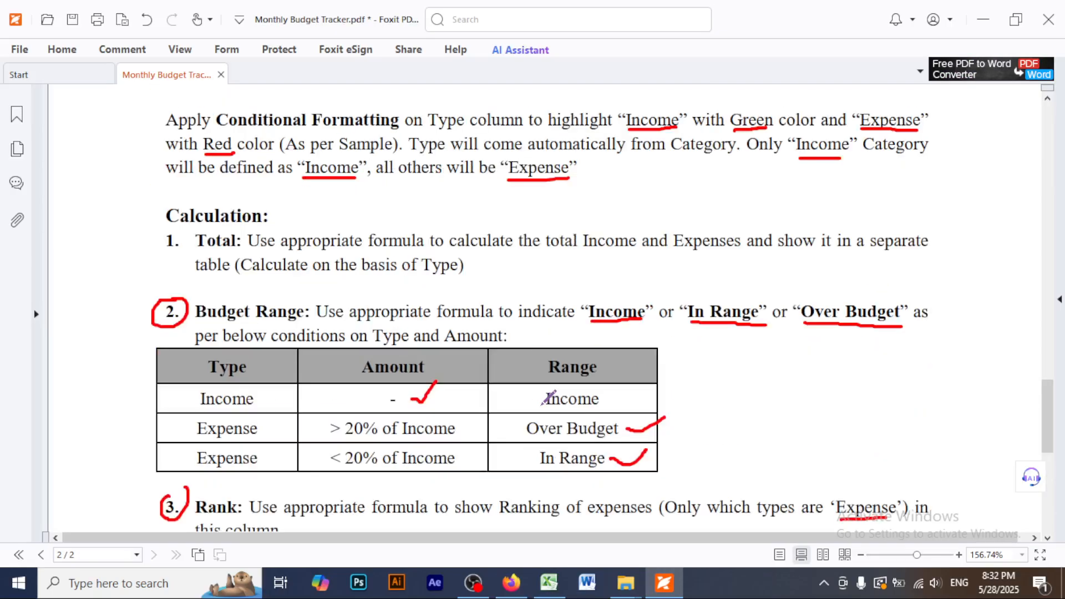
scroll(548, 397, up, 2)
scroll(548, 397, down, 7)
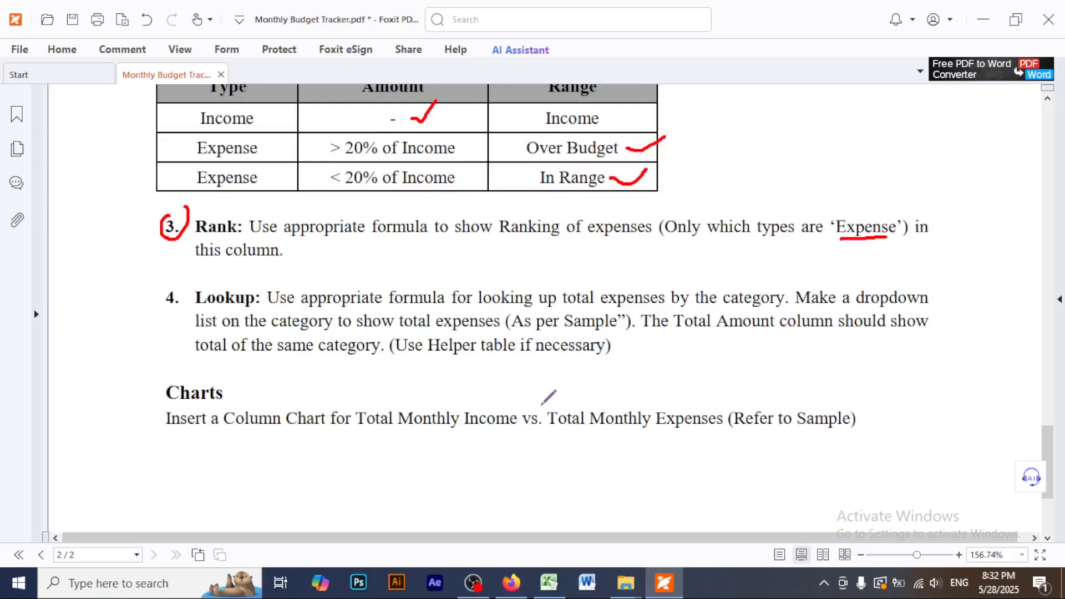
click(511, 583)
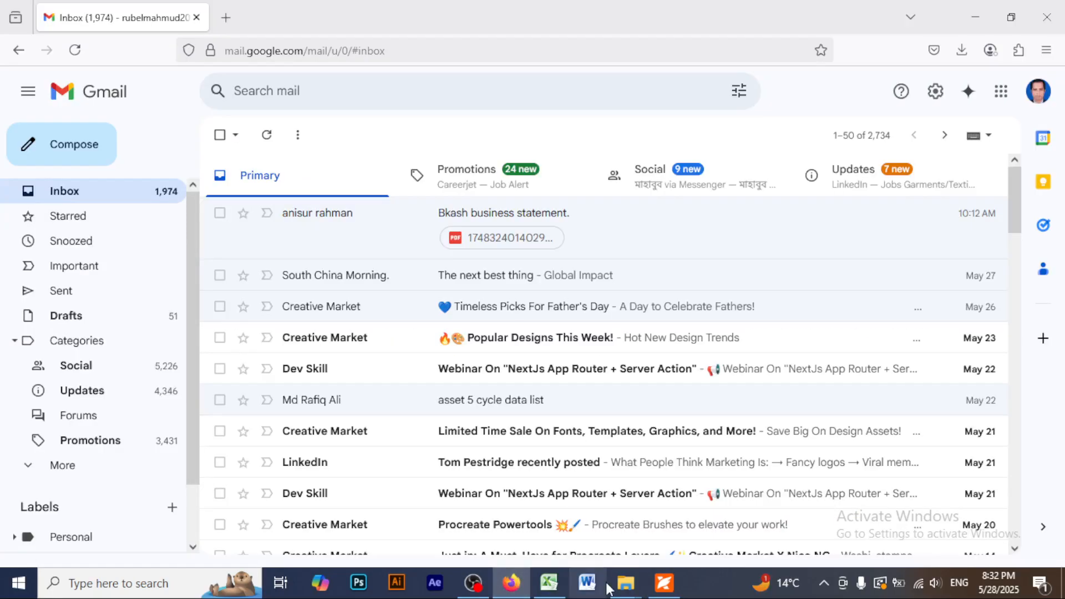
click(662, 585)
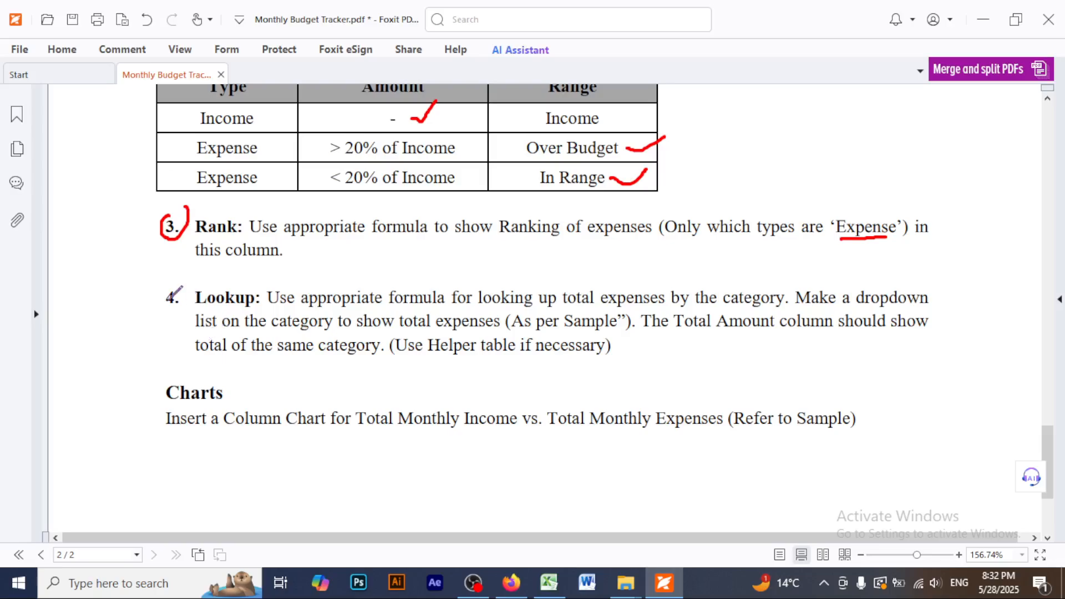
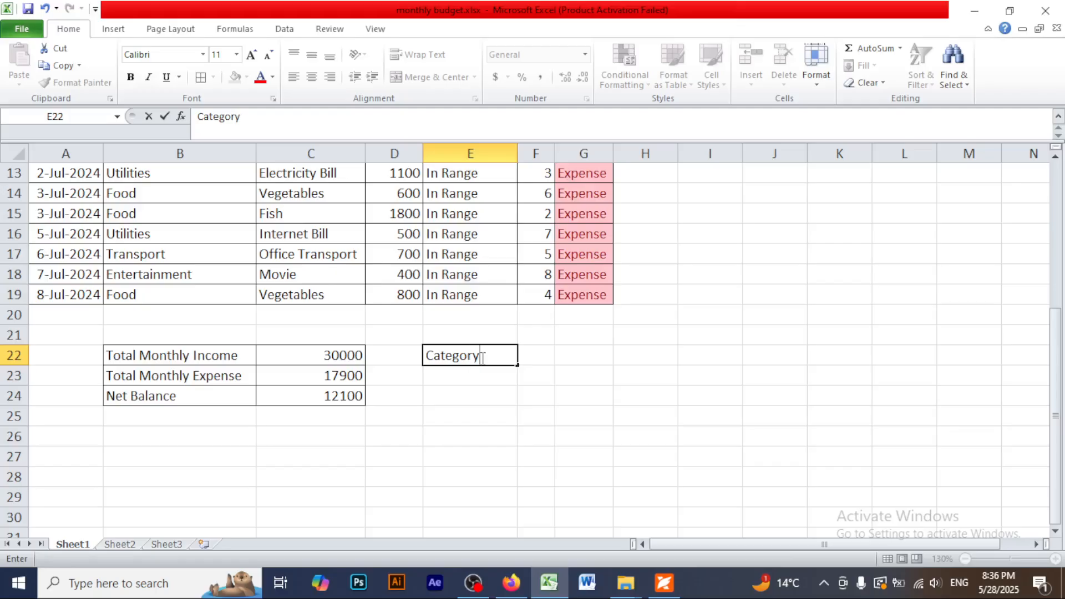
Confirm the Category header in E22 and enter the header "Total Amount" beside it in F22
click(573, 366)
click(543, 359)
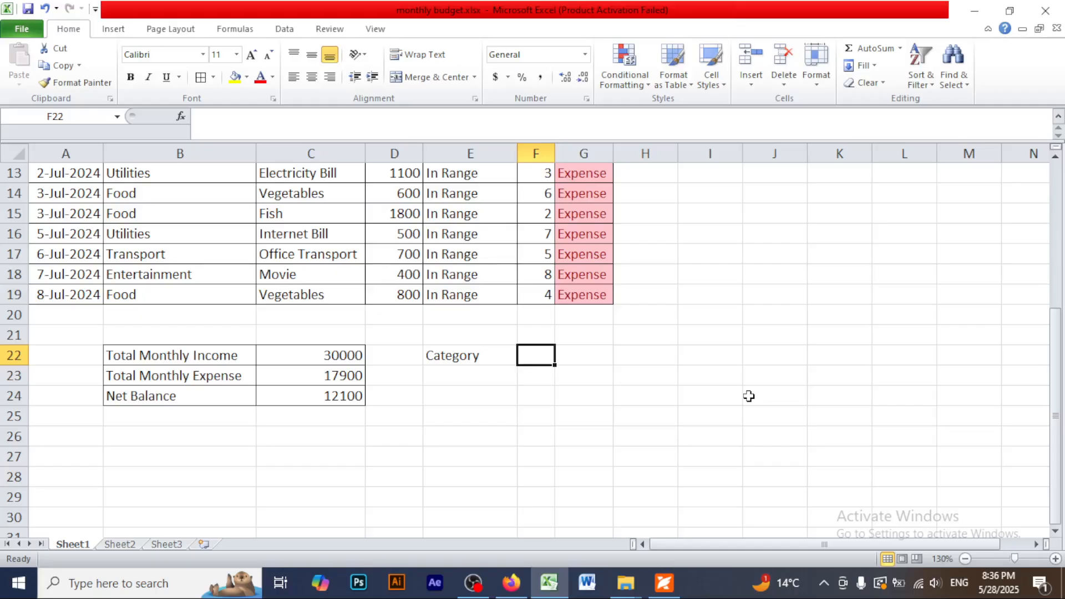
text(Total Amoun)
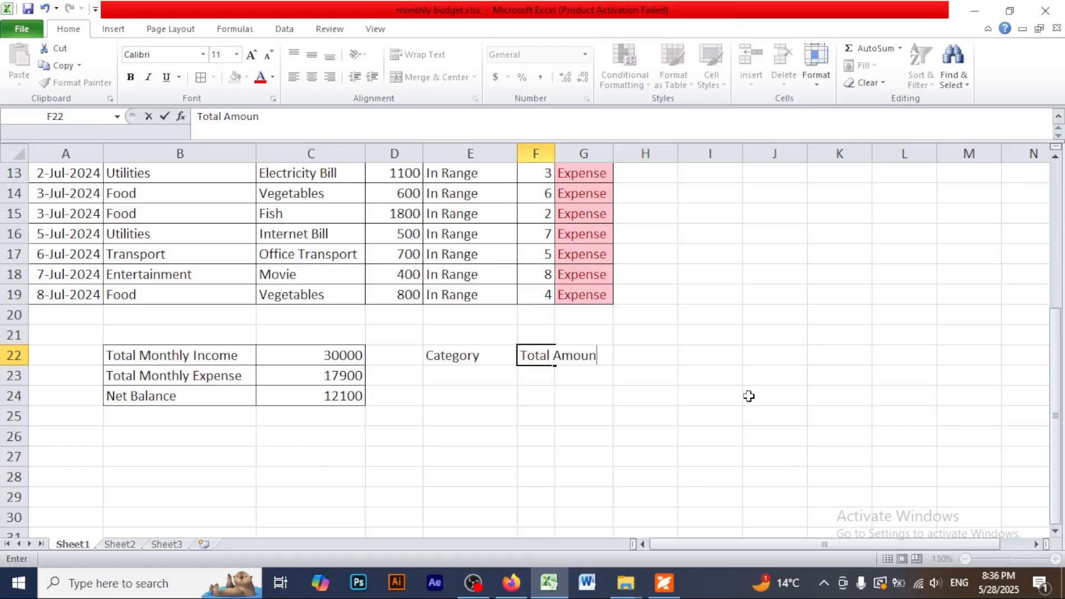
text(t)
click(686, 395)
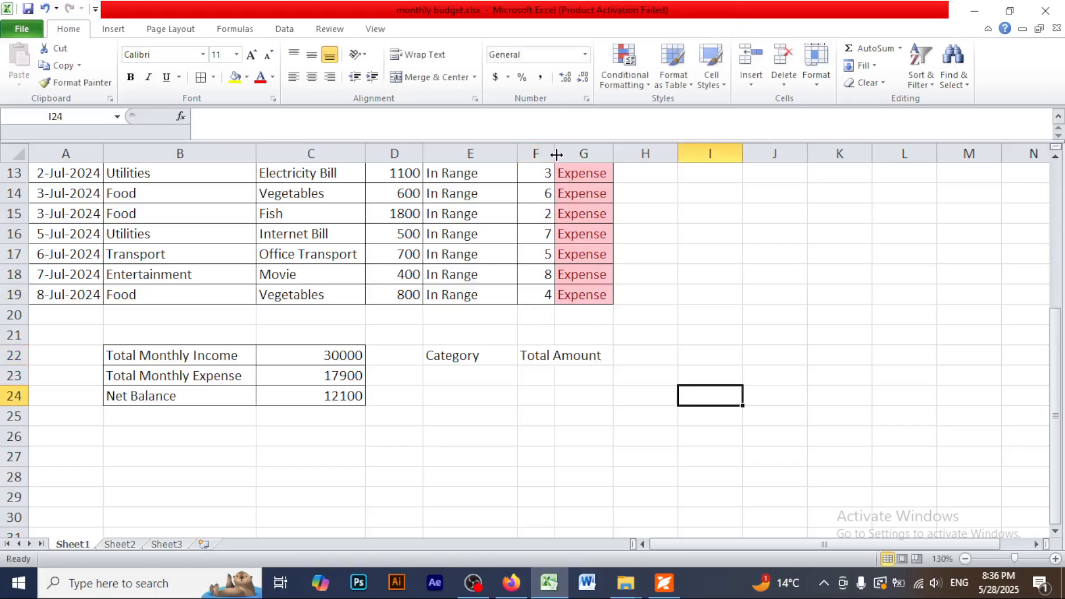
Auto-fit the width of column F so the Total Amount header fits inside its cell
double_click(555, 153)
scroll(674, 352, up, 4)
scroll(674, 353, down, 5)
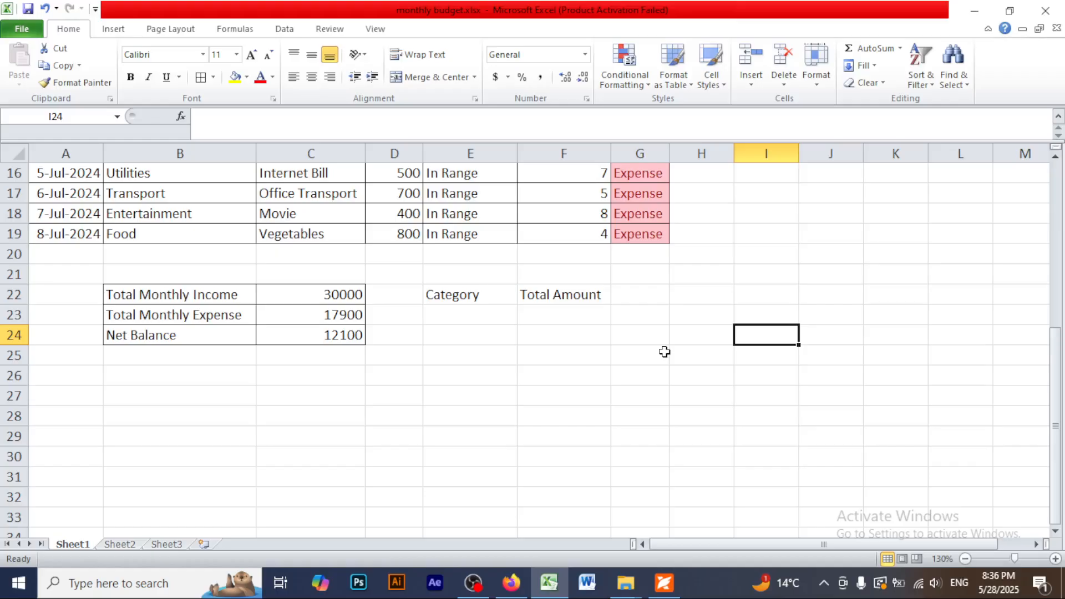
click(596, 354)
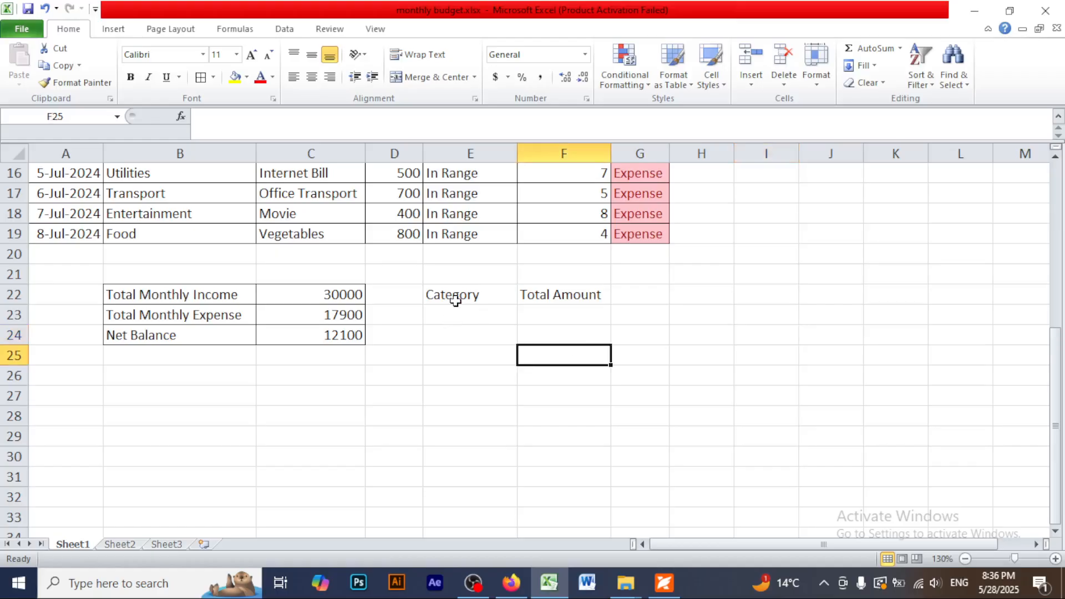
Try copying the Salary description from C11 into E23 under the Category header, and undo the paste
click(453, 316)
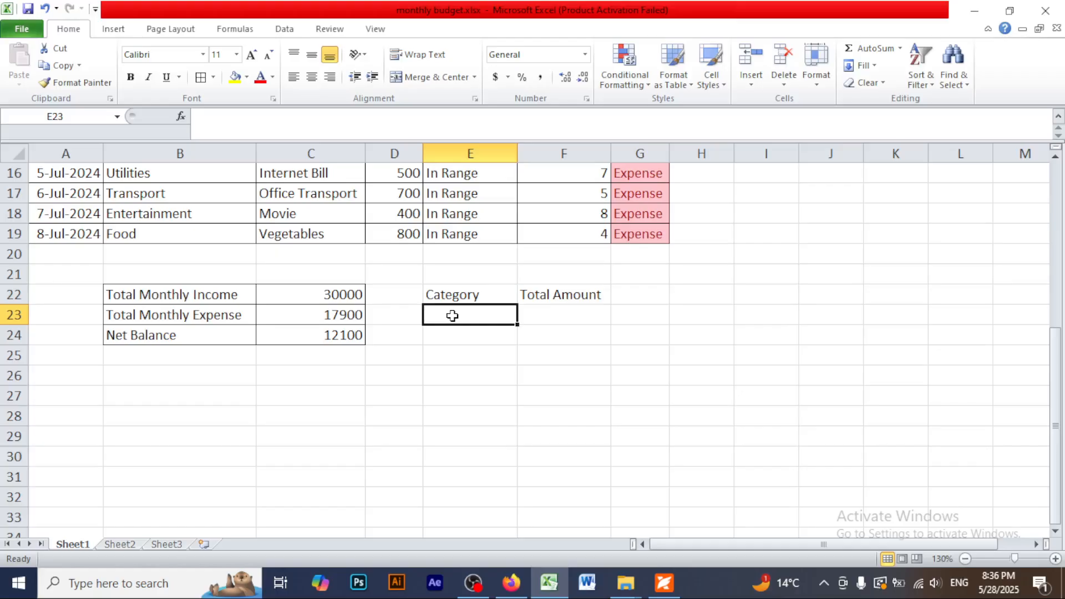
scroll(452, 316, up, 3)
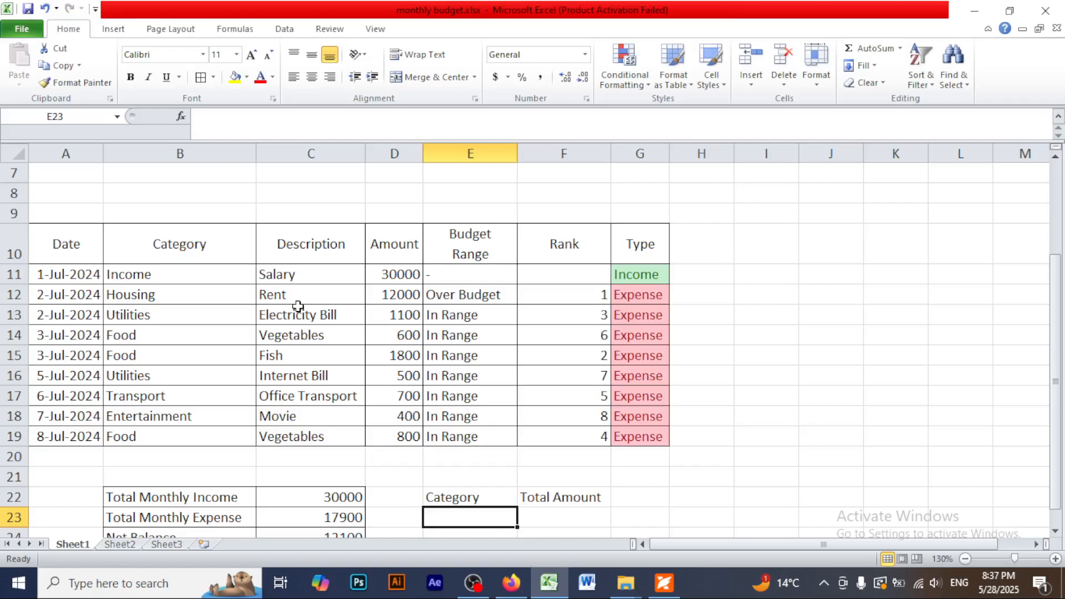
click(292, 273)
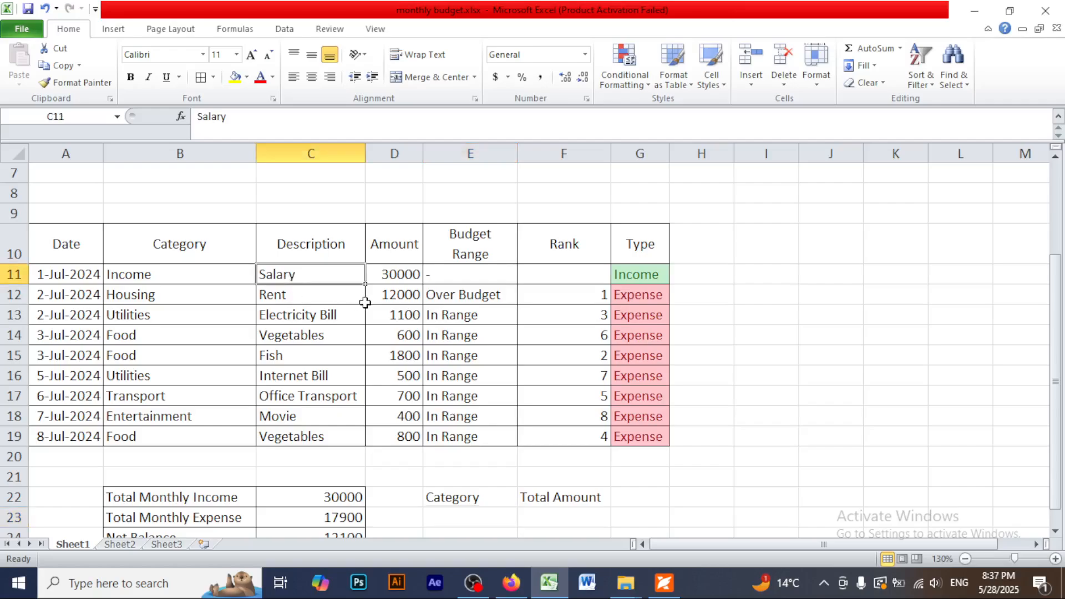
key(ctrl+c)
scroll(432, 338, down, 3)
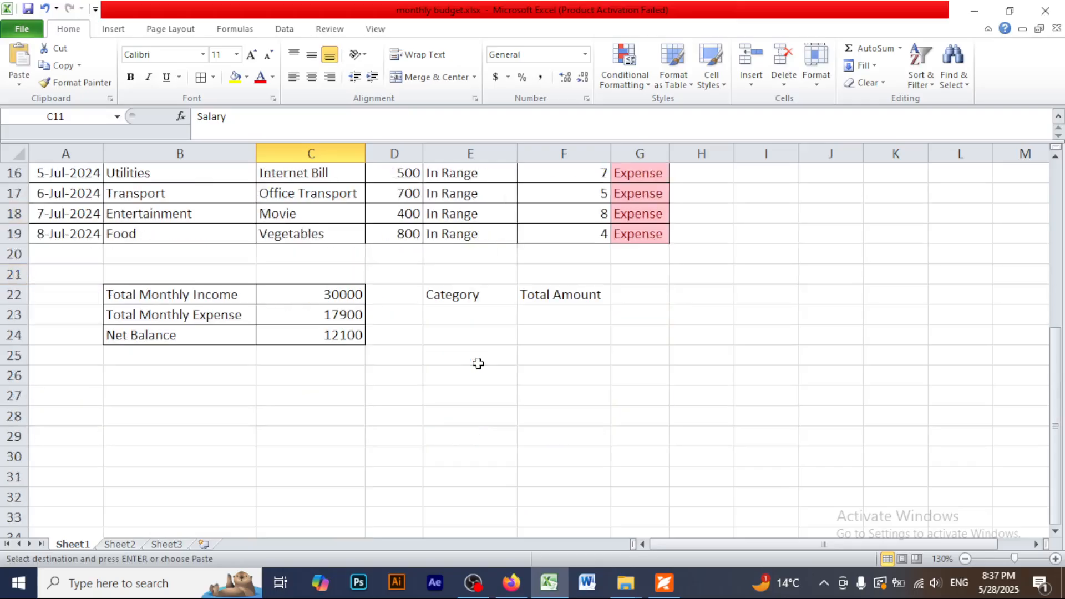
click(452, 315)
key(ctrl+v)
scroll(538, 364, up, 3)
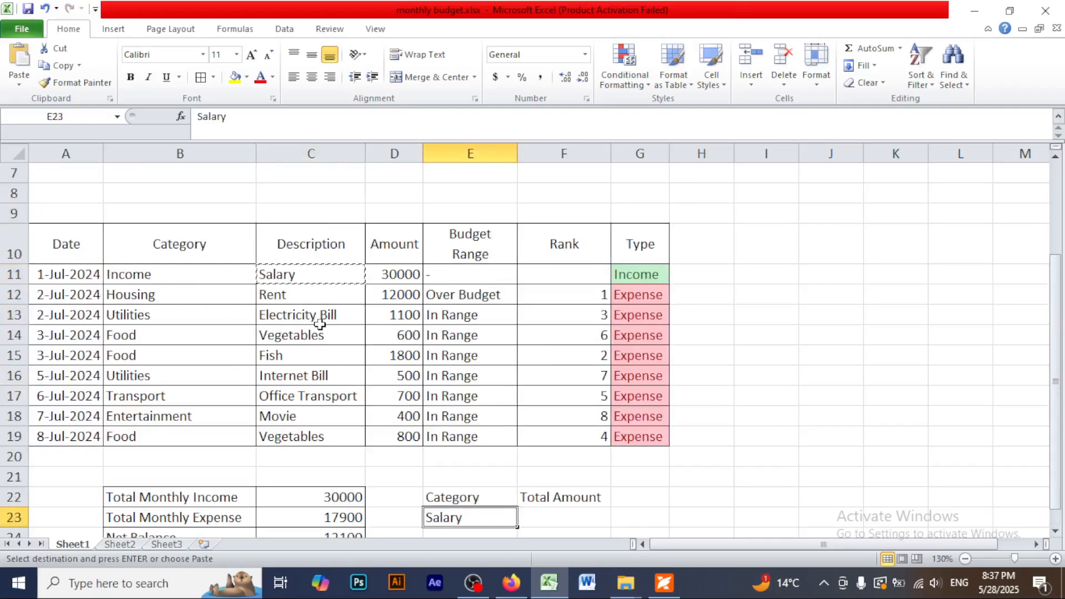
key(ctrl+z)
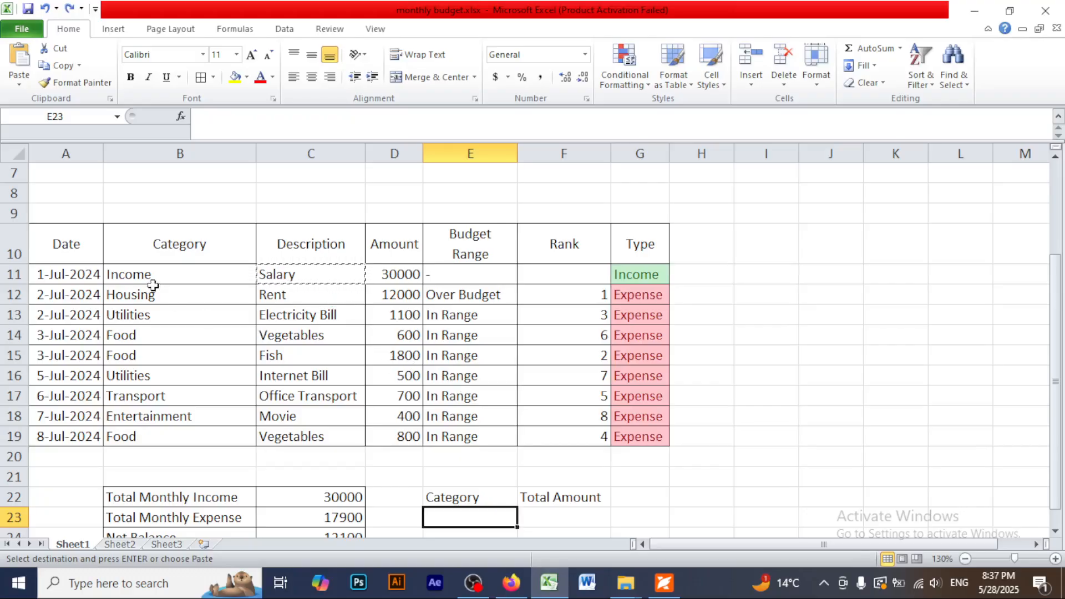
Copy the Income category from B11 into E23 as the first entry under the Category header
click(184, 277)
scroll(433, 361, down, 3)
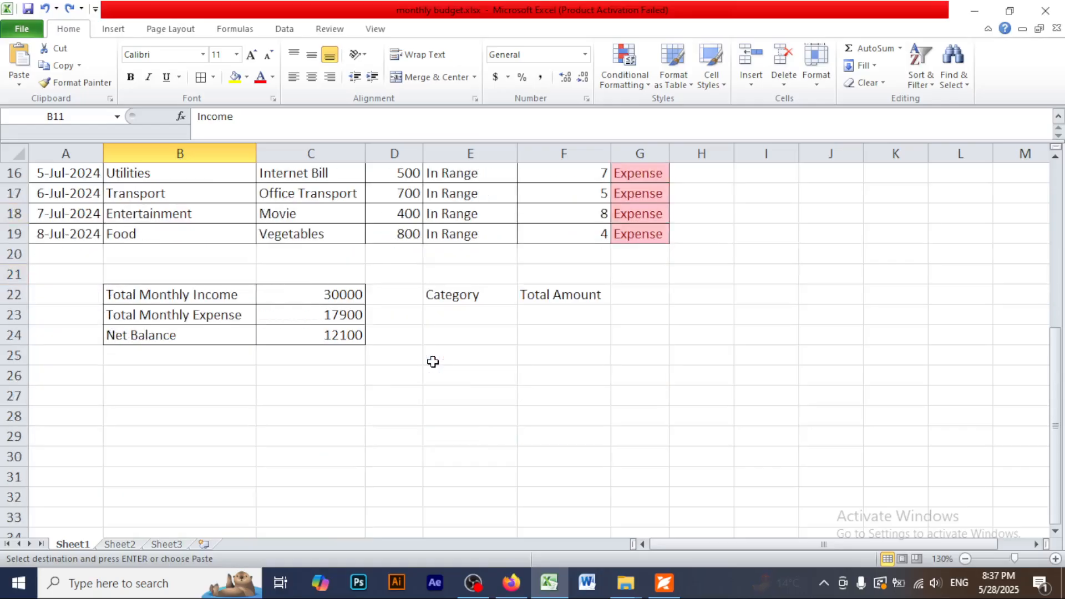
click(441, 321)
key(ctrl+v)
Copy the Housing category from B12 into E24 below Income in the lookup table
scroll(499, 364, up, 3)
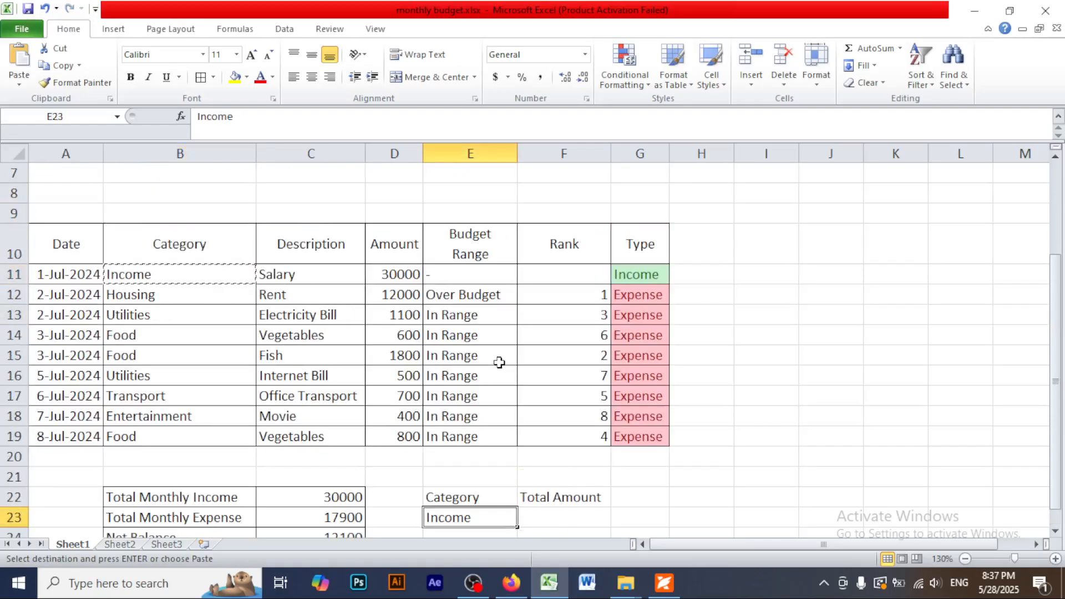
click(155, 299)
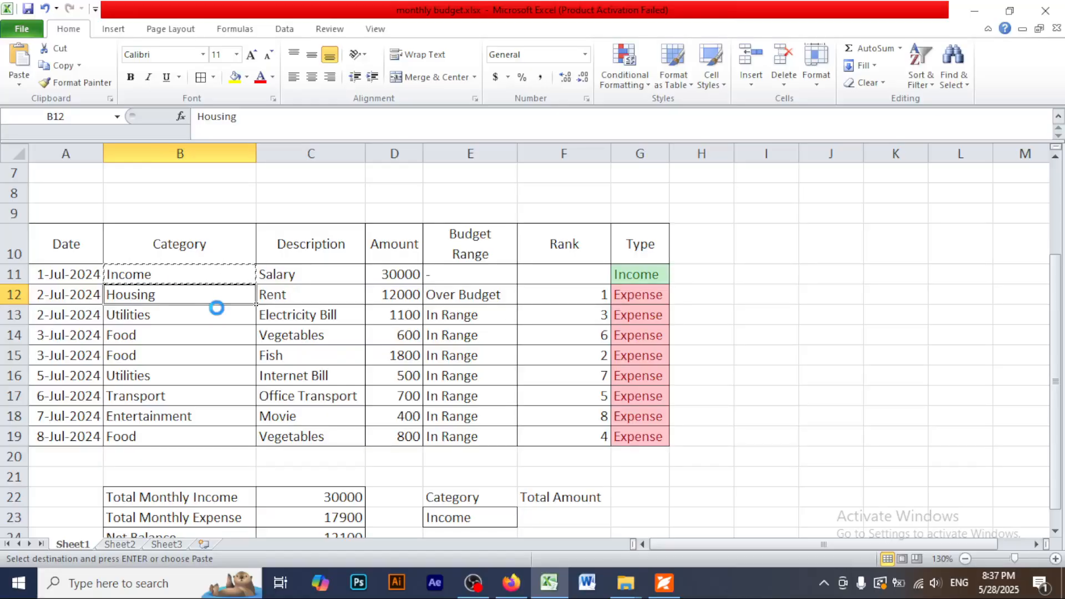
scroll(444, 375, down, 3)
click(500, 340)
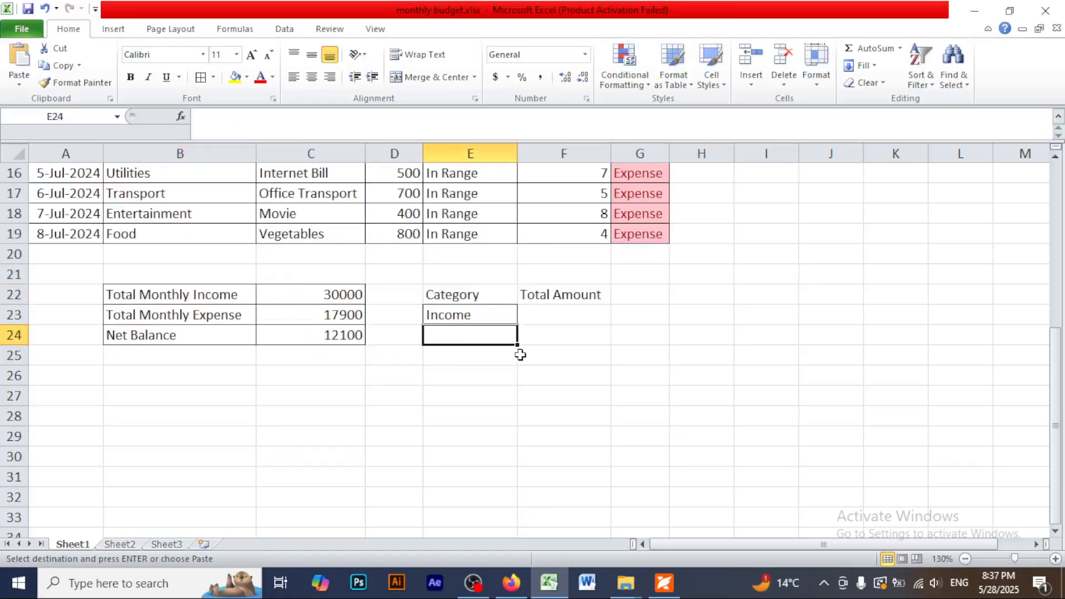
key(ctrl+v)
Copy the Utilities category from B13 into E25 below Housing in the lookup table
scroll(534, 365, up, 3)
click(139, 317)
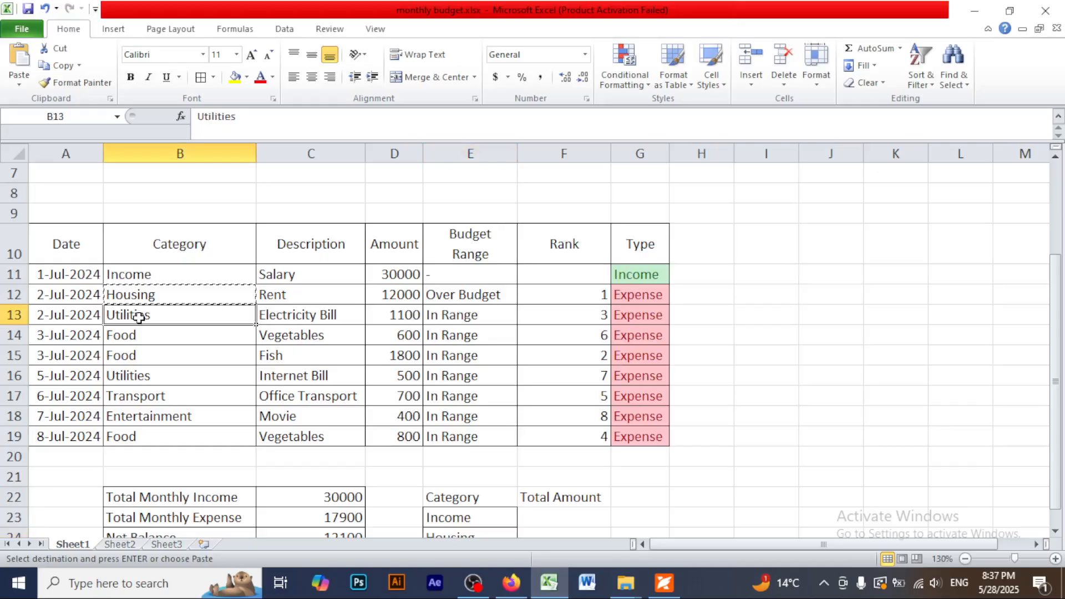
scroll(464, 440, down, 3)
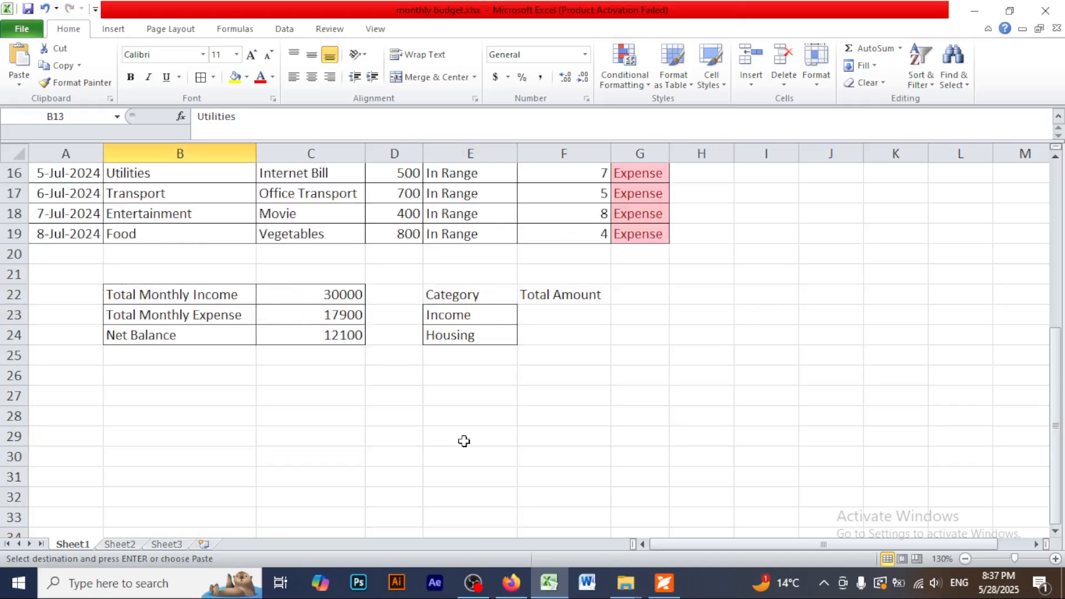
click(440, 358)
key(ctrl+v)
Copy the Food category from B14 into E26 below Utilities in the lookup table
scroll(508, 410, up, 2)
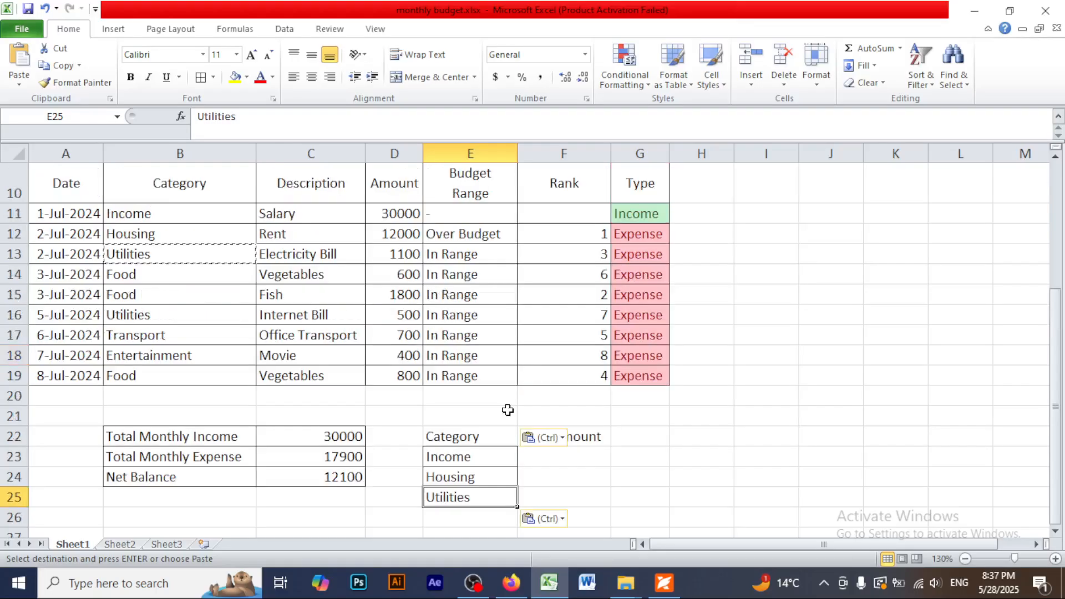
click(136, 276)
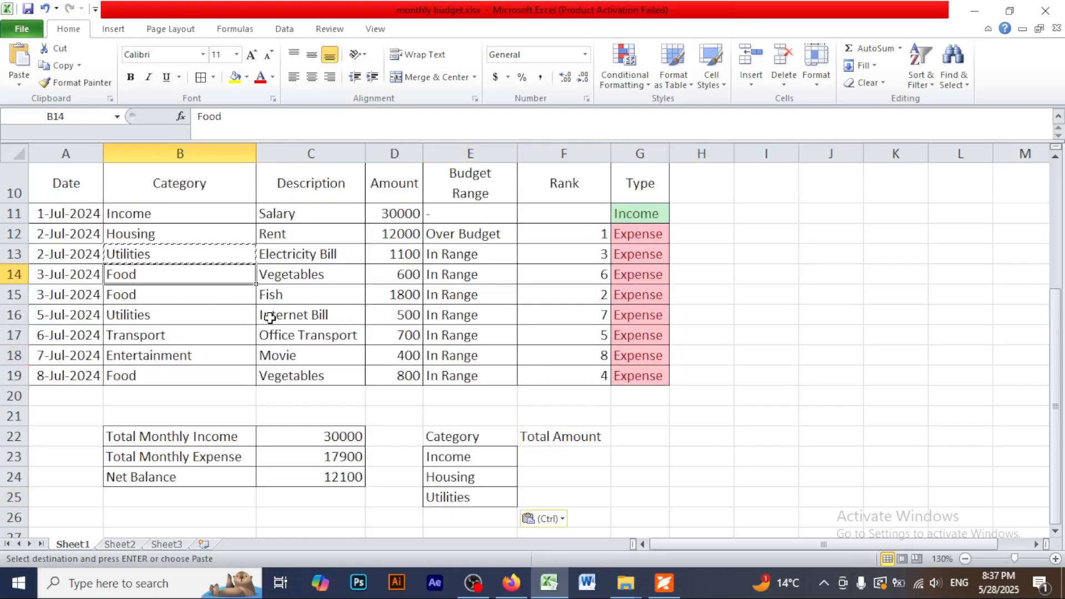
key(ctrl+c)
scroll(472, 439, down, 2)
click(458, 376)
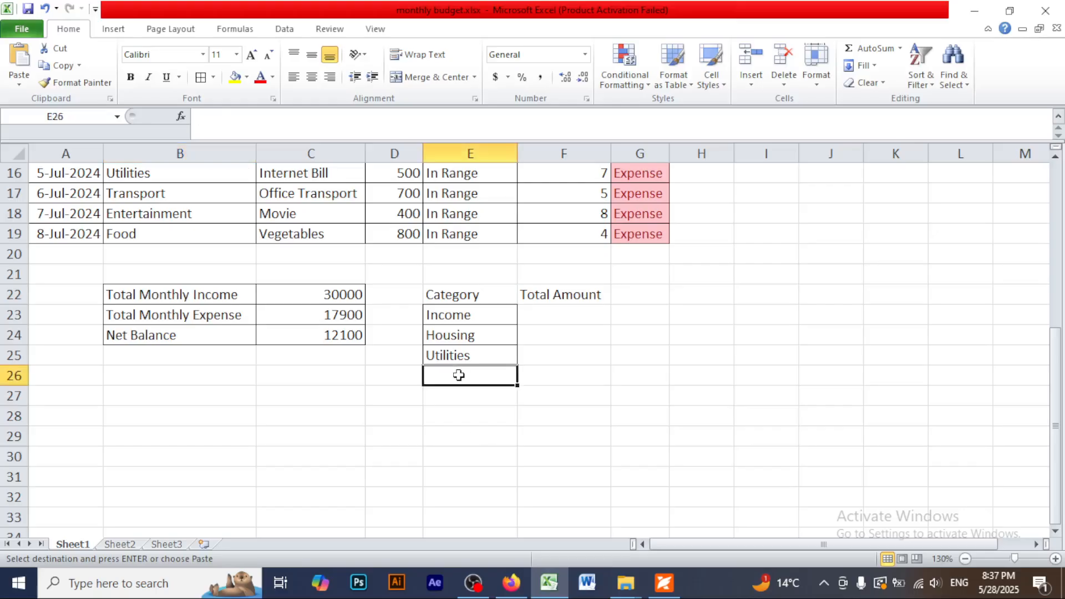
key(ctrl+v)
Copy the Transport category from B17 into E27 below Food in the lookup table
scroll(504, 409, up, 2)
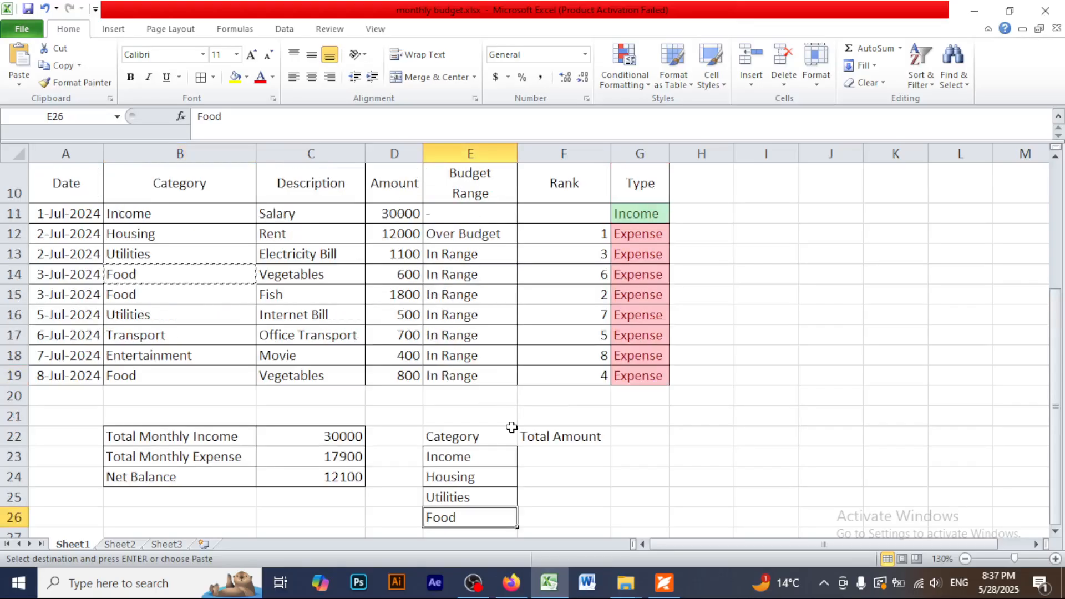
click(157, 336)
scroll(480, 433, down, 3)
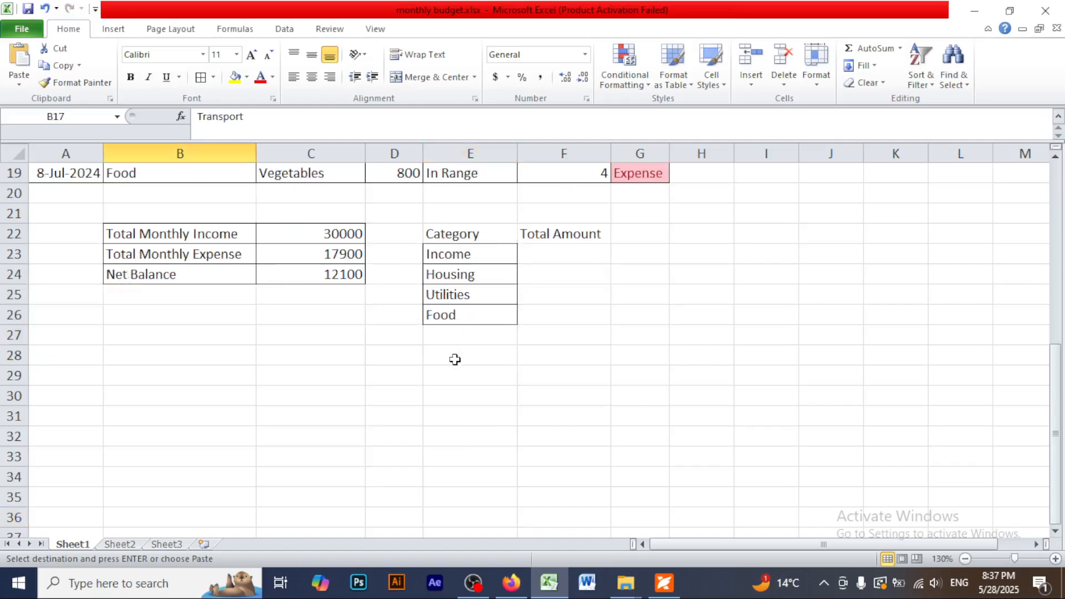
click(454, 333)
key(ctrl+v)
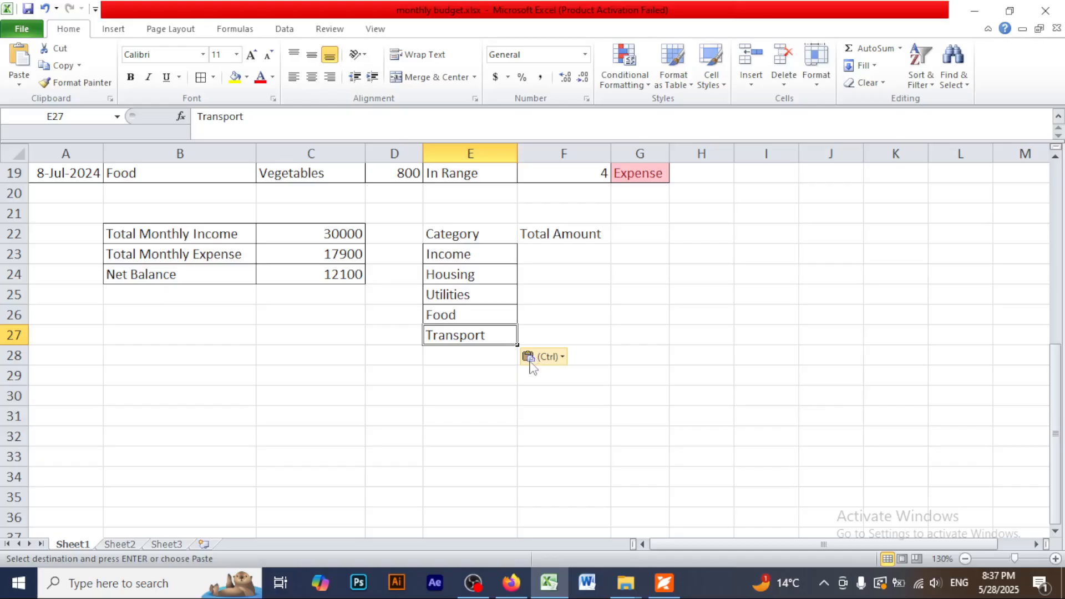
Copy the Entertainment category from B18 into E28 to complete the category list
scroll(482, 369, up, 3)
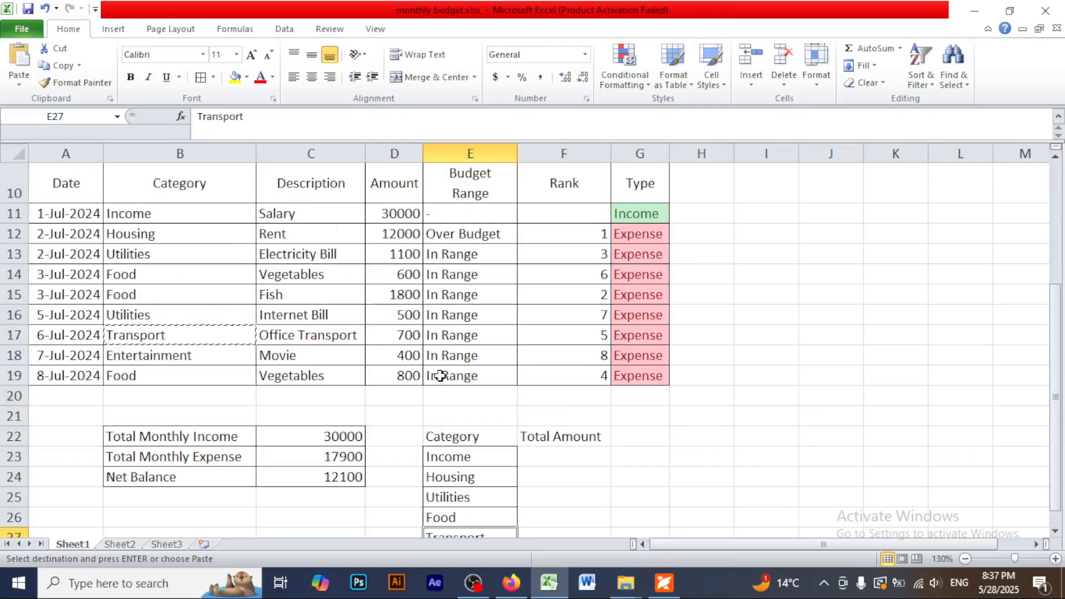
click(147, 359)
key(ctrl+c)
scroll(419, 427, down, 4)
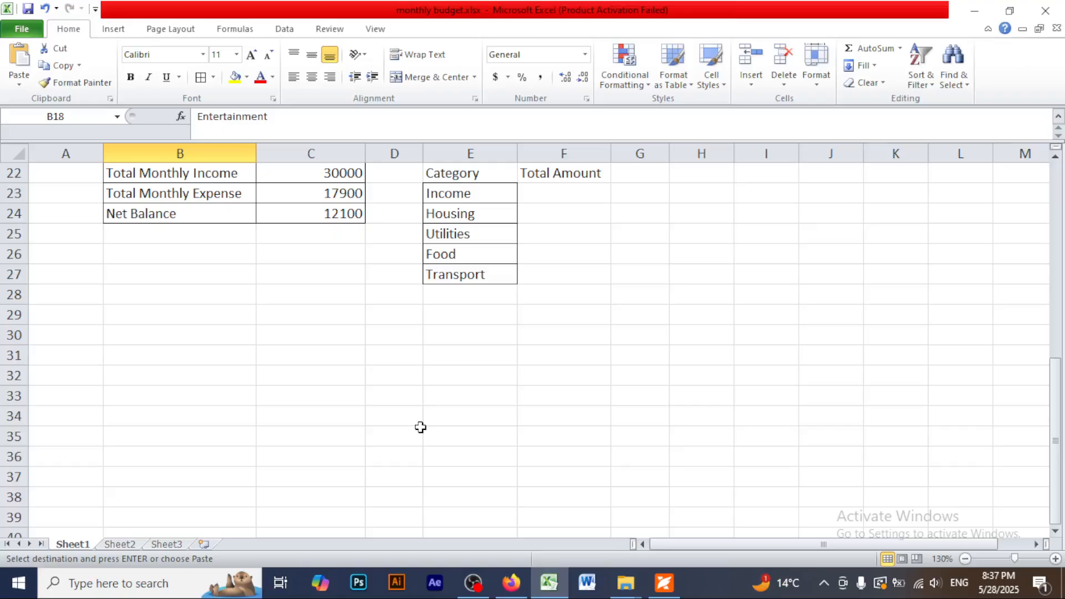
click(456, 298)
key(ctrl+v)
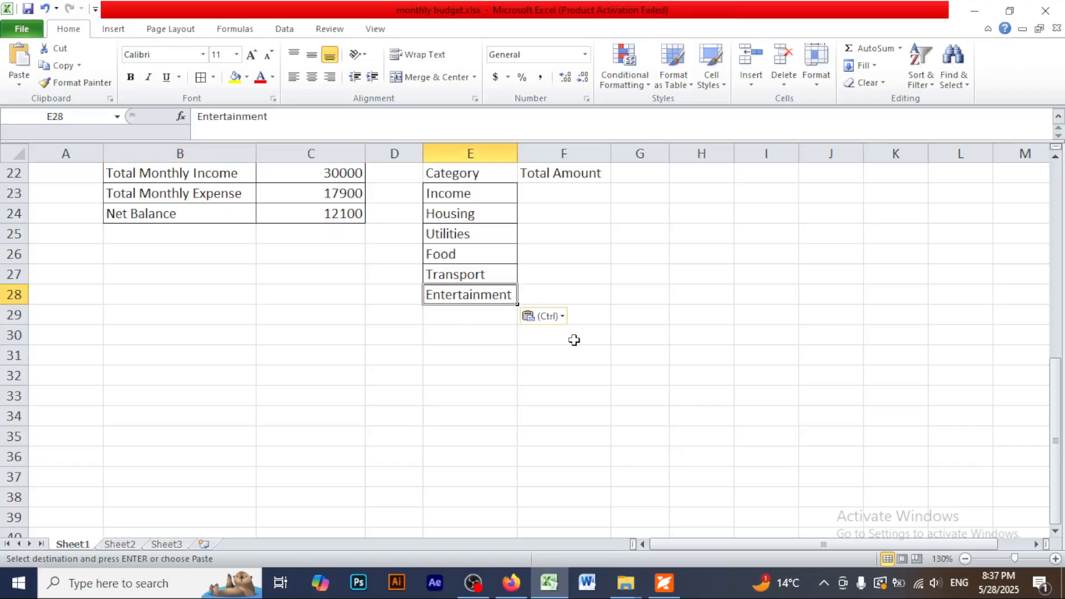
Apply All Borders to the category lookup table in E22:F28
scroll(705, 349, up, 3)
click(766, 414)
scroll(767, 414, down, 2)
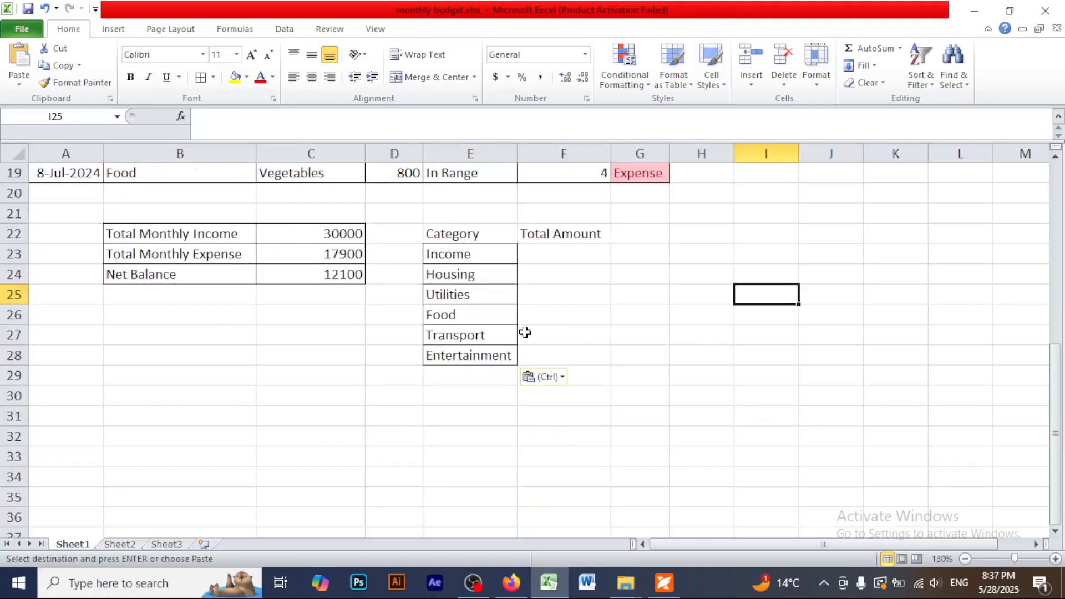
drag(459, 228, 568, 364)
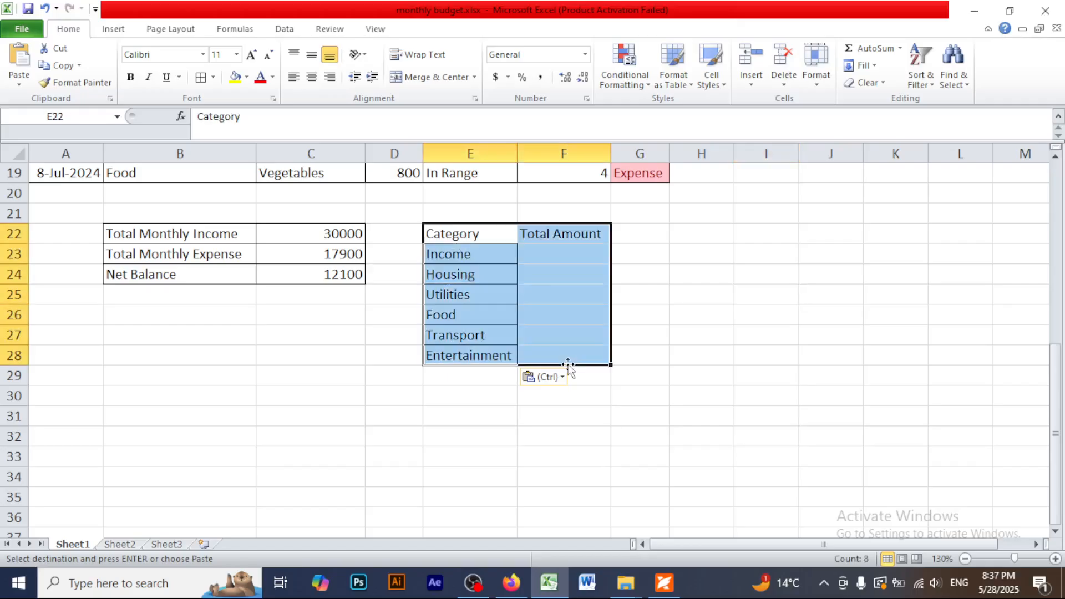
click(213, 77)
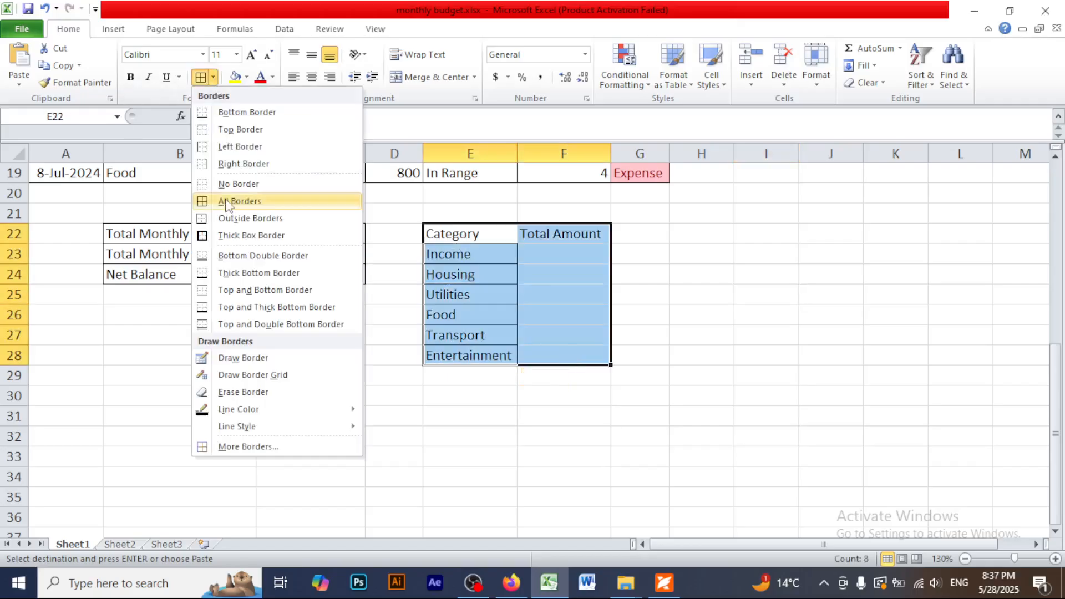
click(226, 202)
click(728, 277)
scroll(607, 337, up, 3)
scroll(554, 336, down, 1)
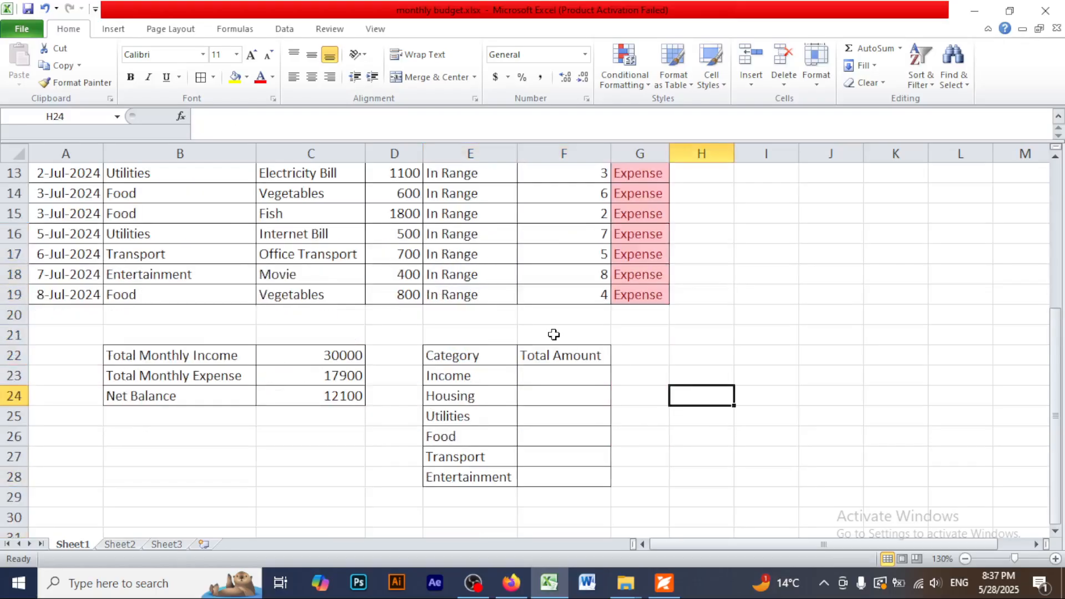
scroll(554, 335, up, 1)
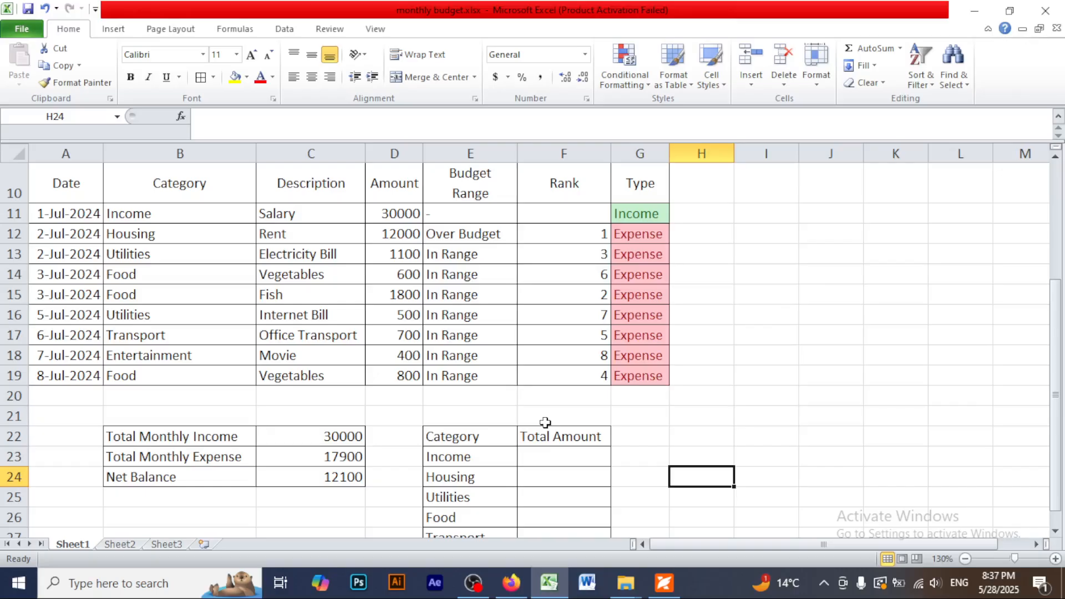
scroll(546, 423, down, 2)
click(550, 317)
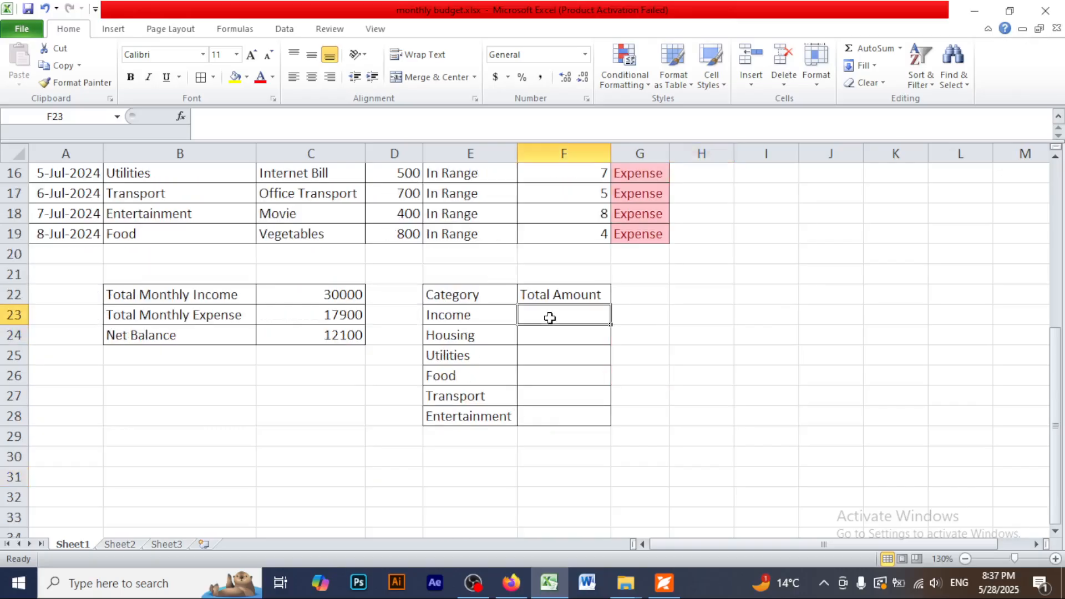
click(663, 335)
scroll(533, 341, up, 4)
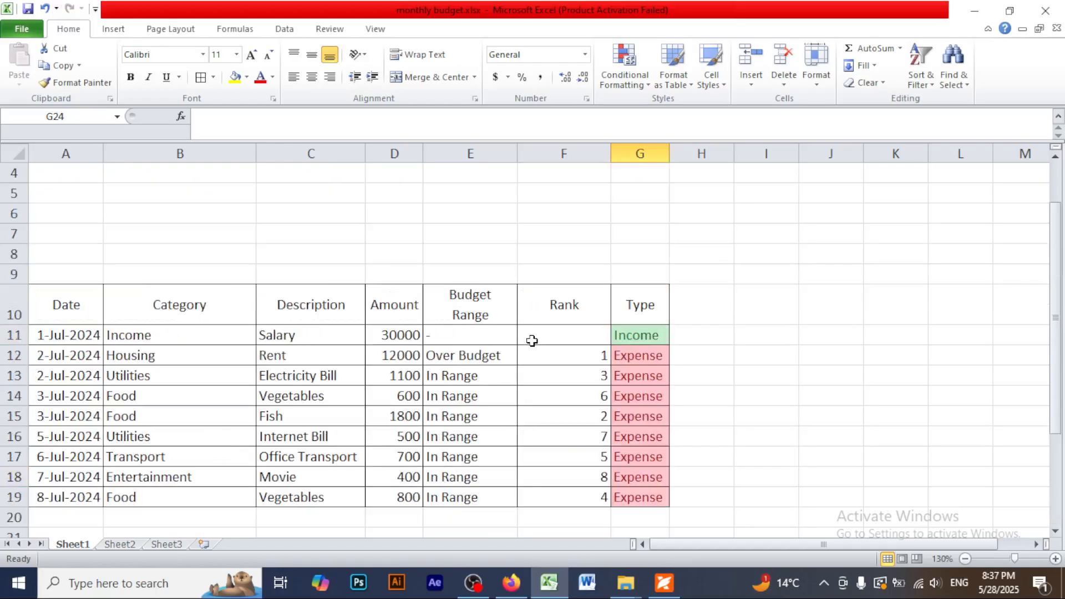
scroll(222, 389, down, 3)
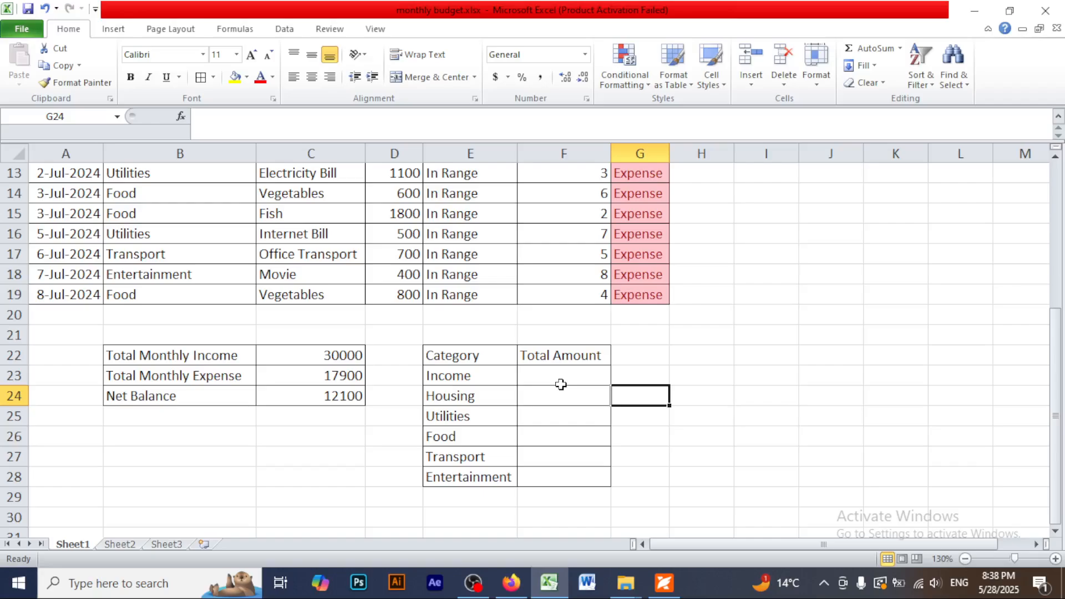
scroll(560, 381, up, 1)
scroll(559, 381, down, 2)
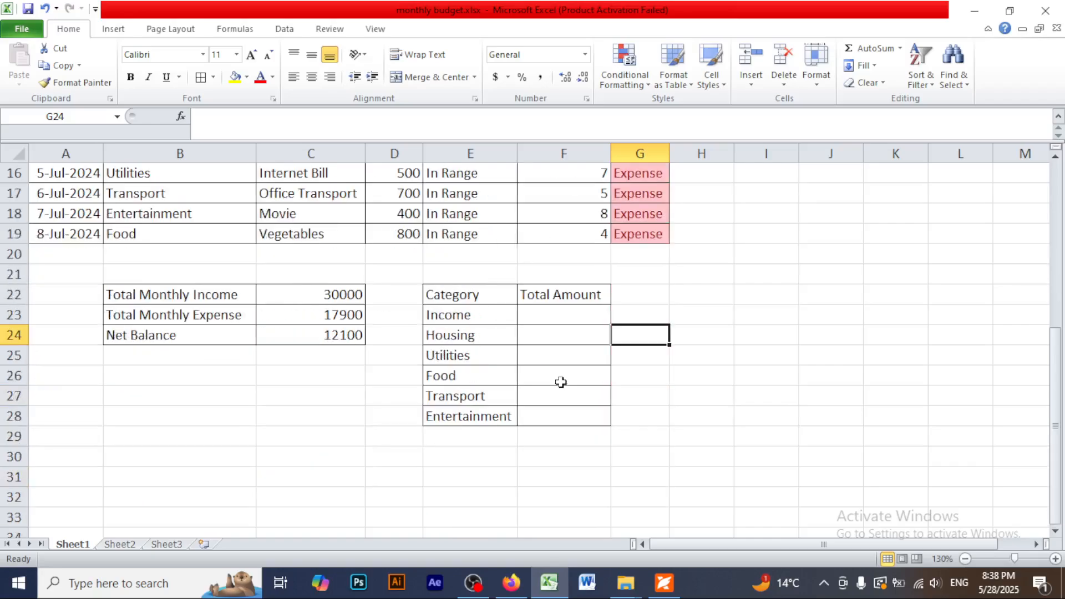
Start a SUMIF formula in F23 beside Income, using the absolute category range $B$11:$B$19
click(555, 320)
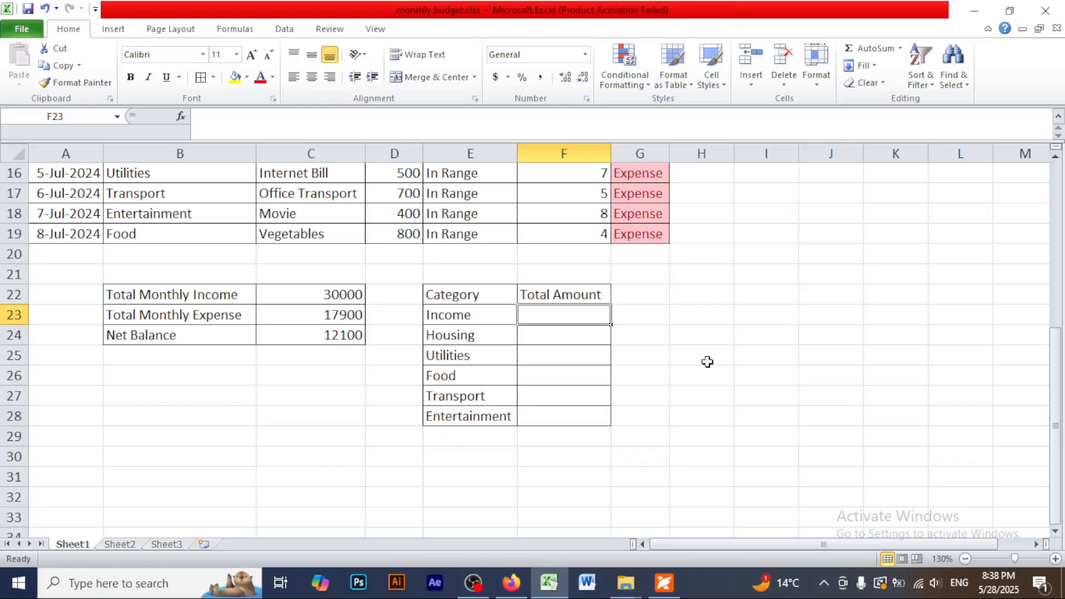
text(=sumif)
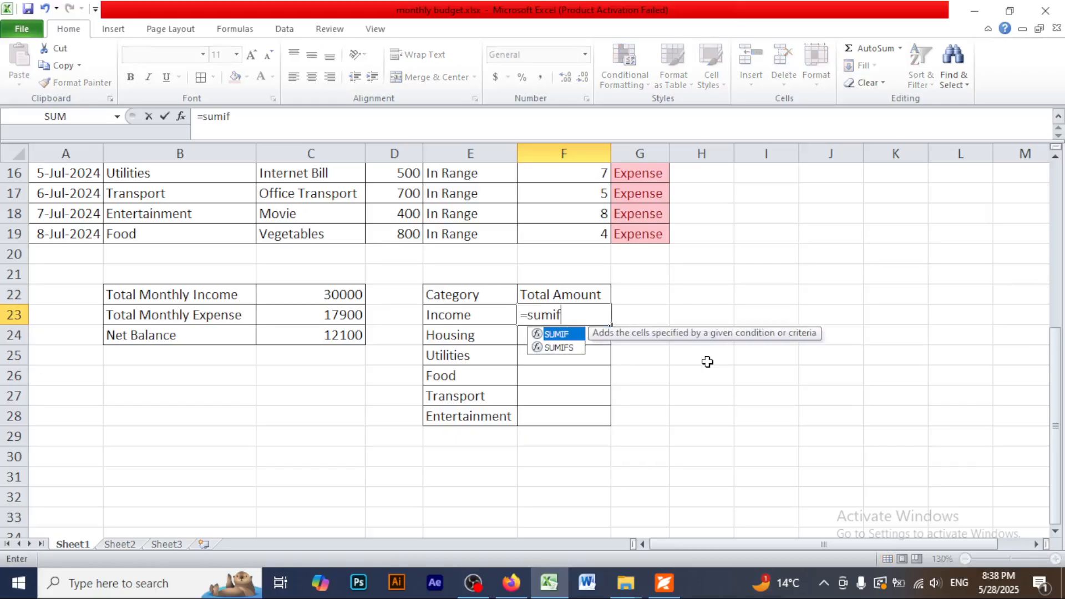
key(Tab)
scroll(691, 358, up, 3)
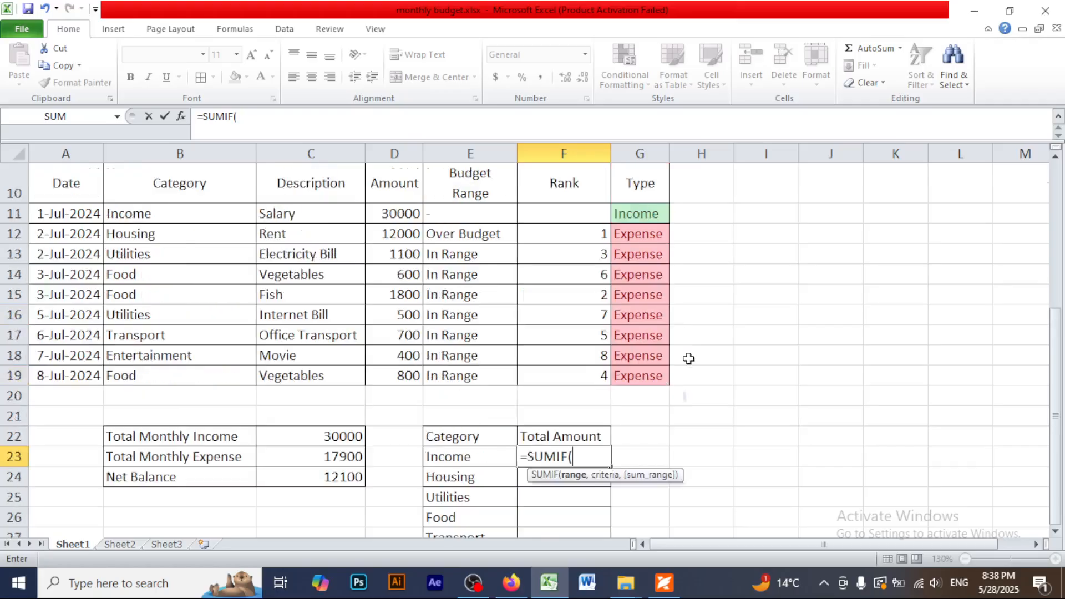
scroll(689, 358, down, 2)
scroll(688, 358, up, 2)
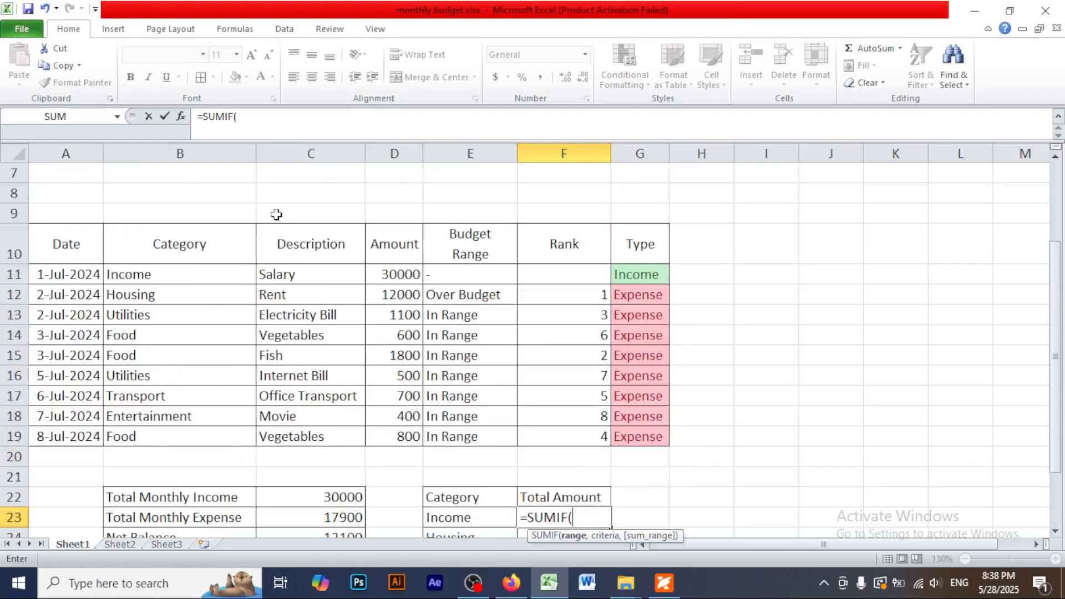
click(271, 129)
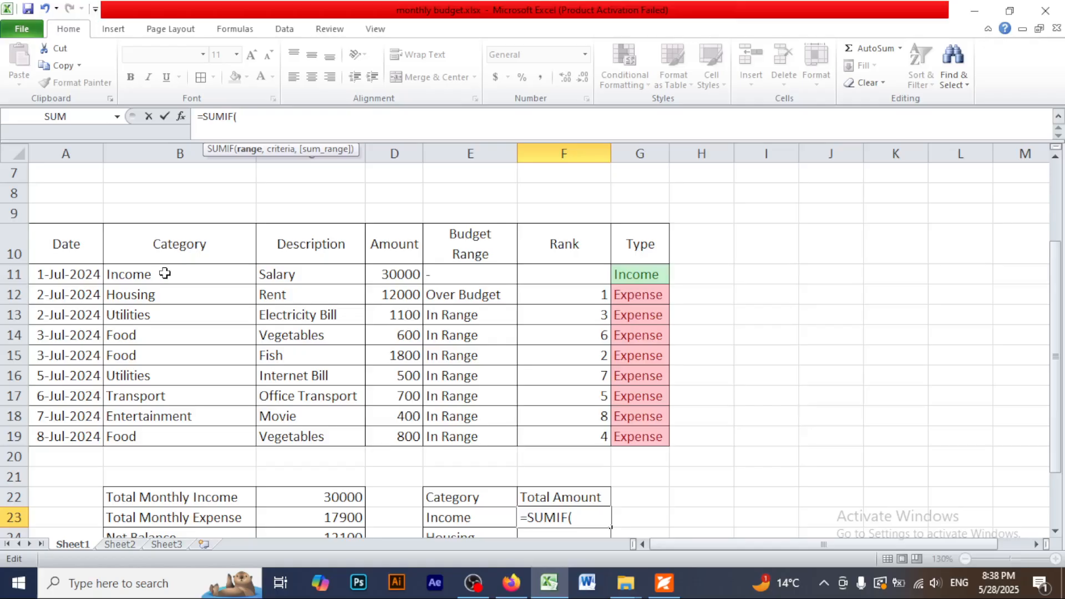
drag(165, 274, 156, 438)
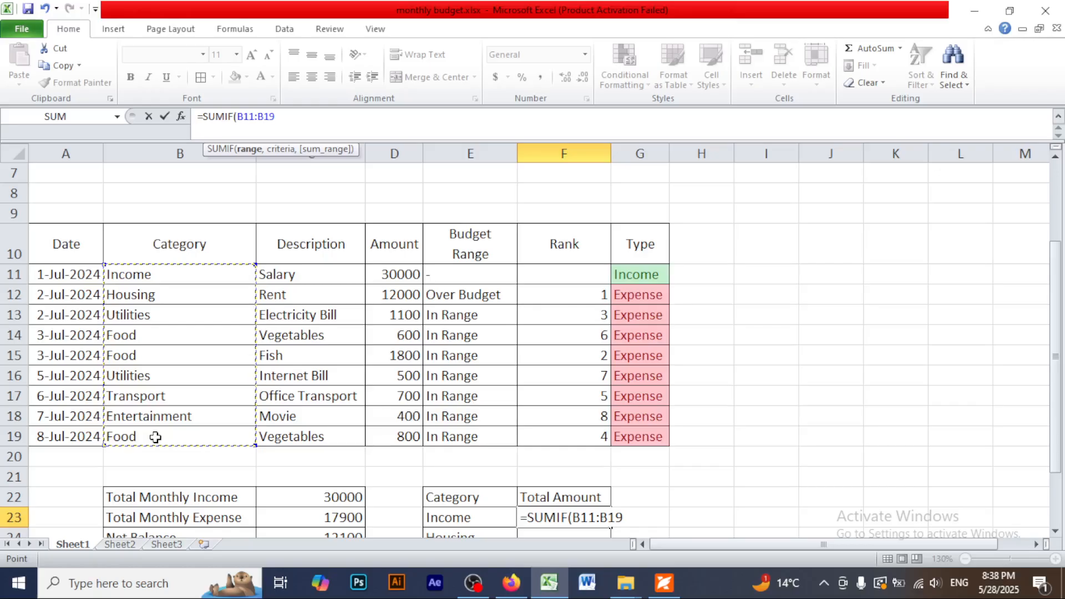
key(F4)
text(,)
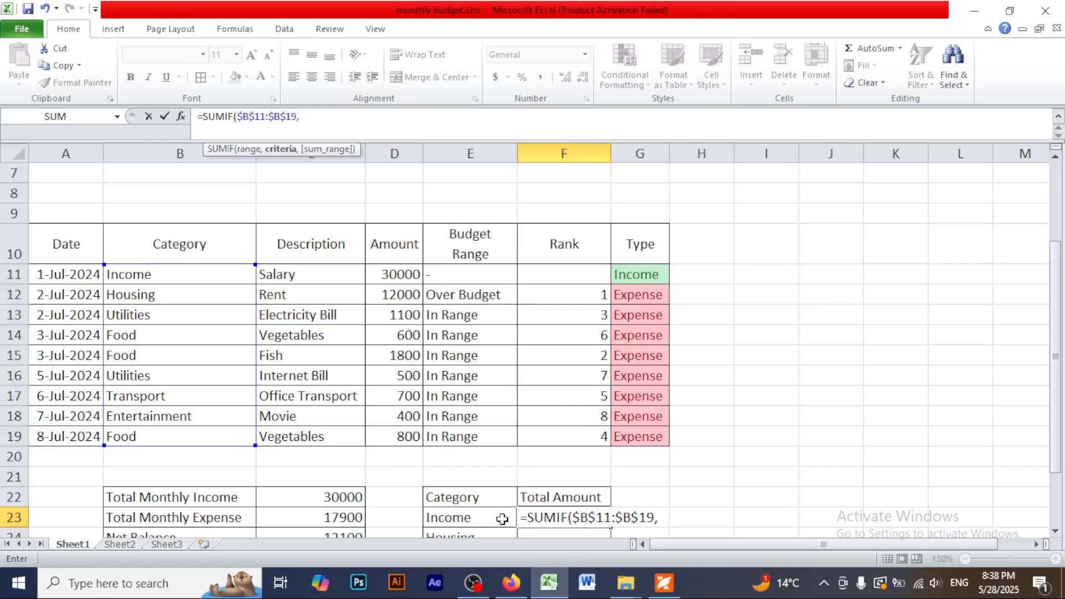
Complete the F23 SUMIF formula with criterion E23 and the absolute sum range $D$11:$D$19
click(450, 520)
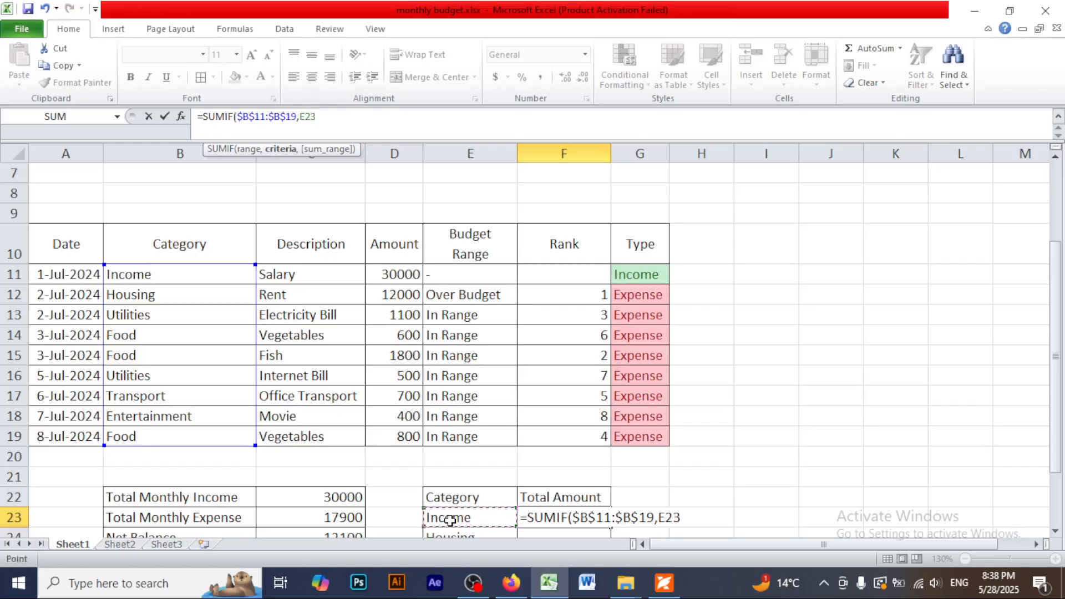
text(,)
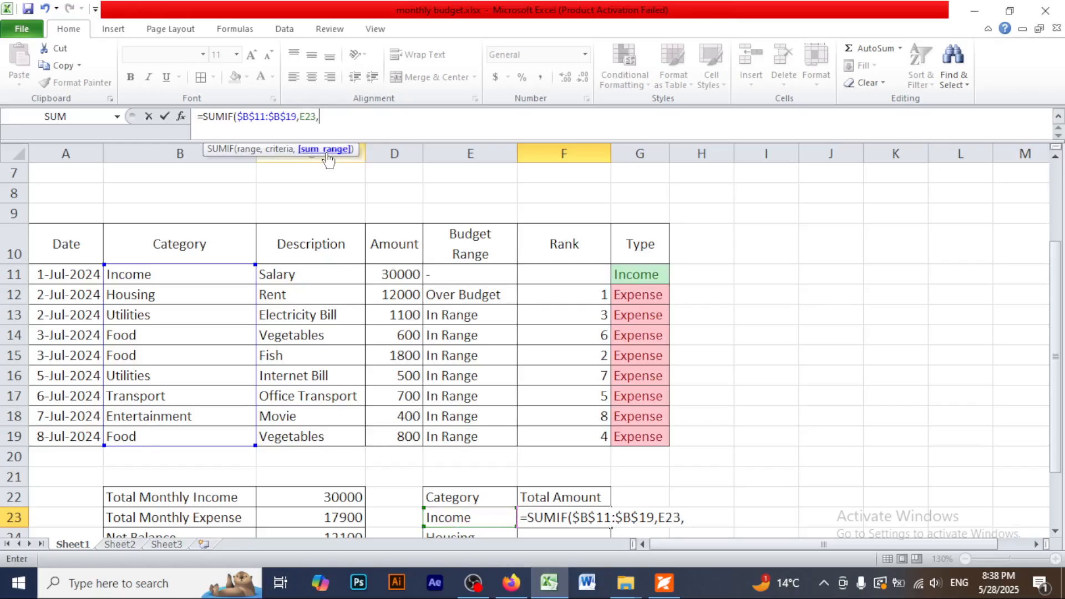
click(395, 272)
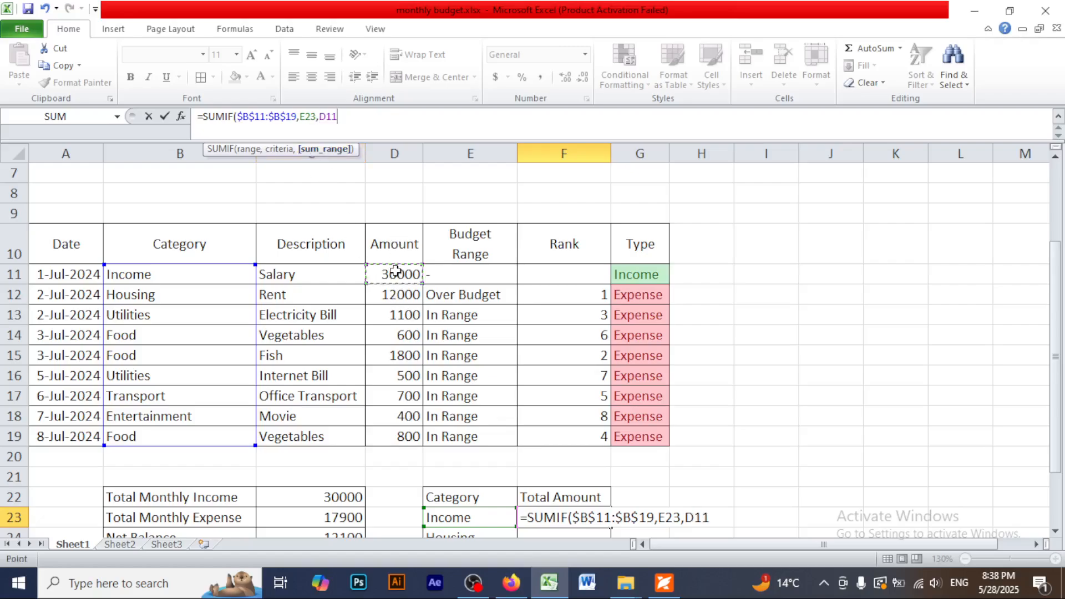
drag(395, 271, 401, 437)
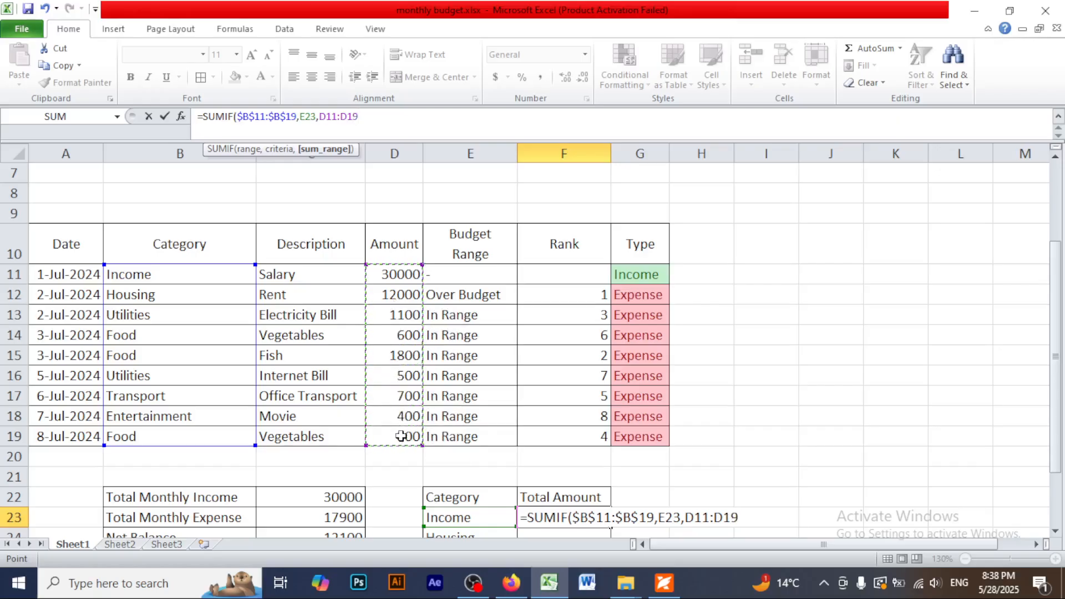
key(F4)
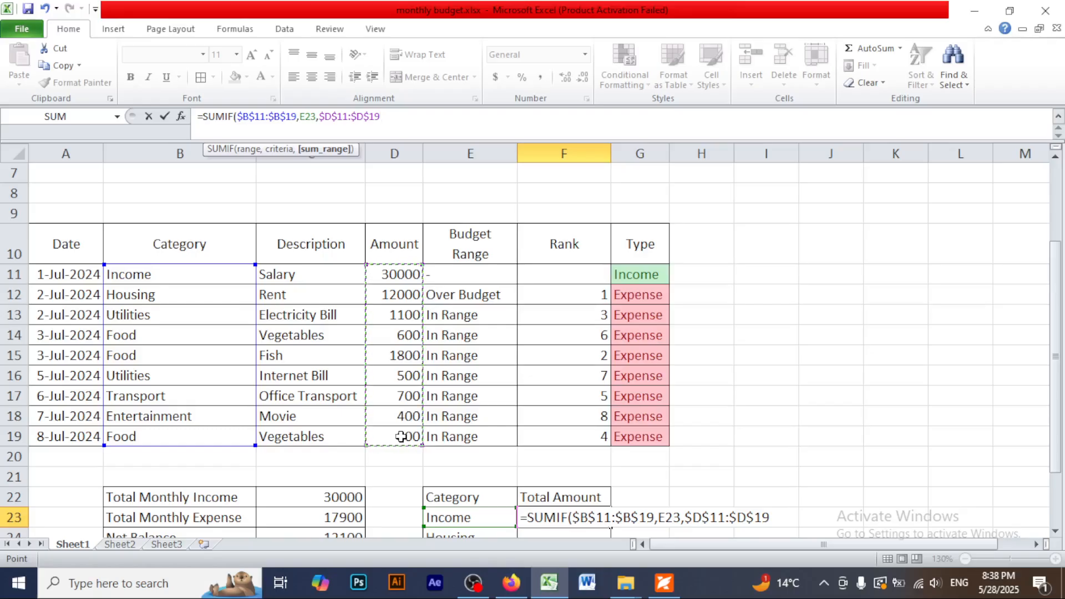
text())
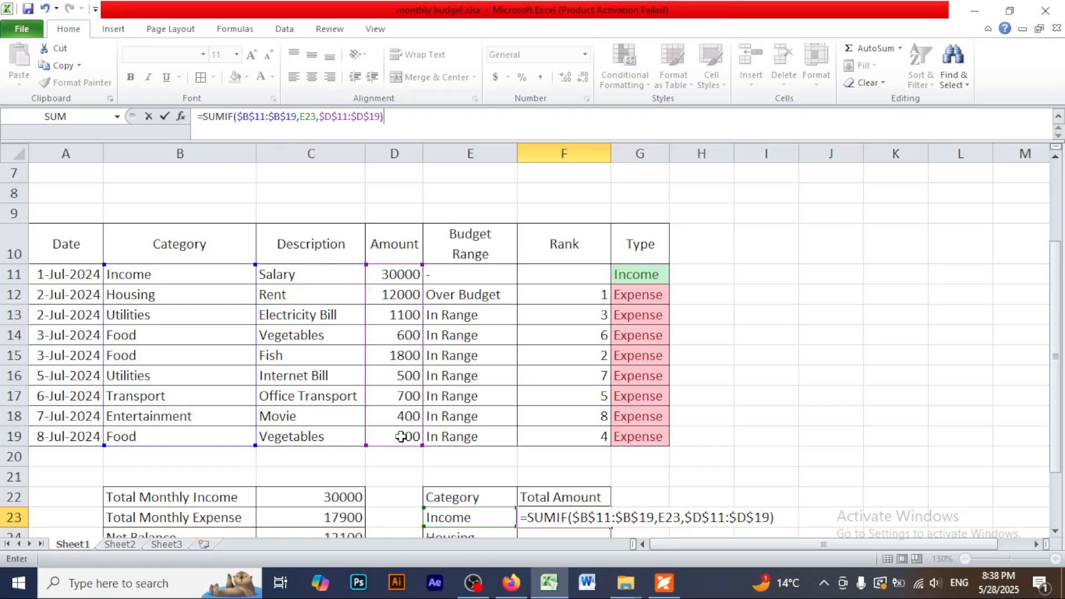
key(Return)
Fill the SUMIF formula from F23 down through F28 for the remaining categories
scroll(672, 489, down, 2)
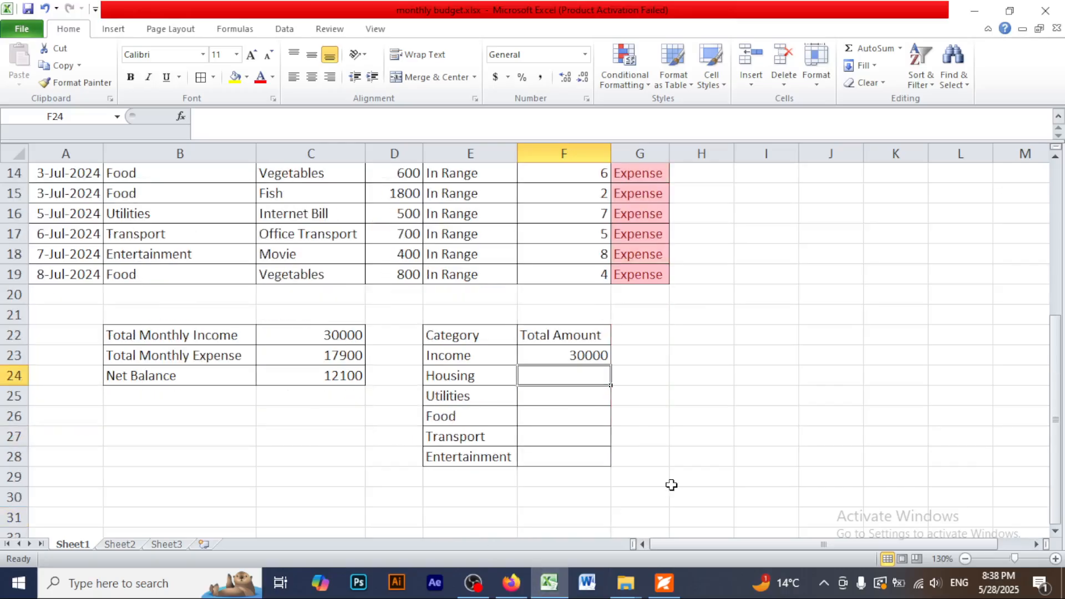
click(589, 360)
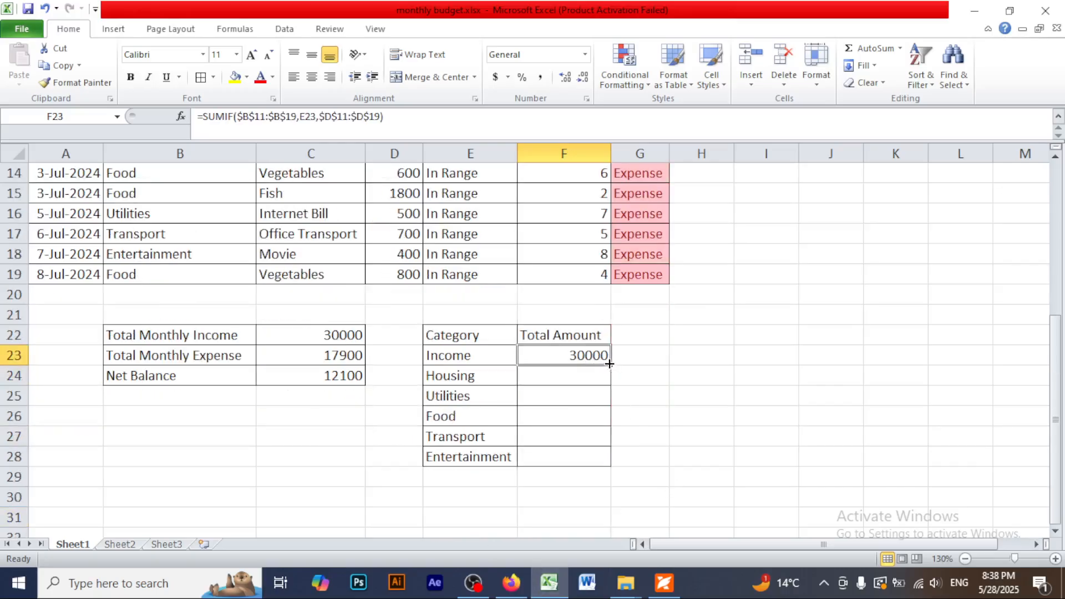
drag(611, 366, 609, 461)
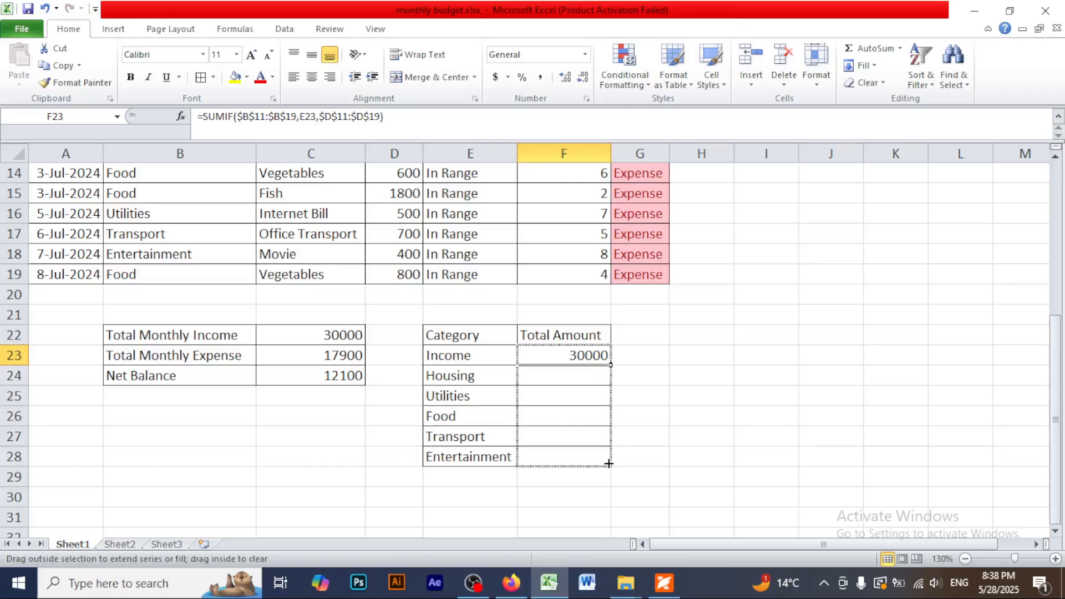
drag(608, 464, 609, 463)
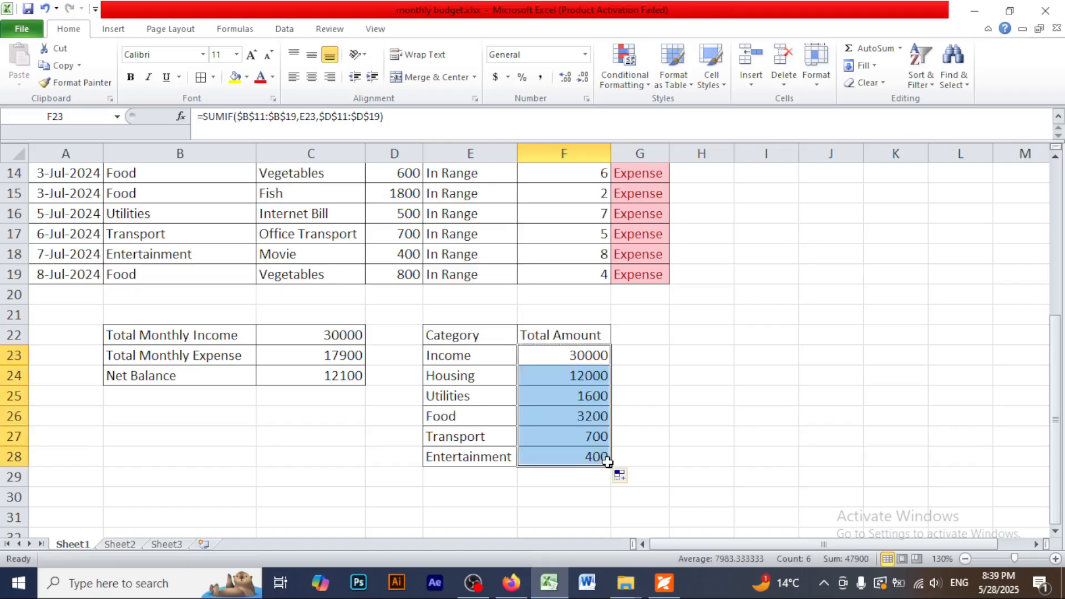
click(644, 422)
Merge and center E21:F21 above the category table and apply All Borders to it
scroll(597, 423, up, 2)
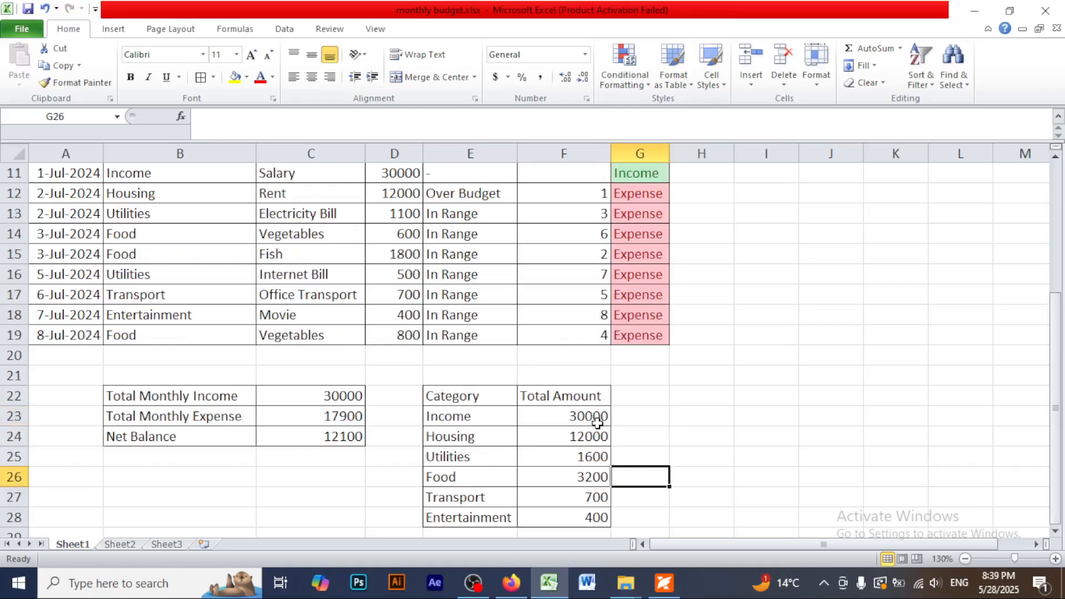
click(481, 457)
drag(481, 458, 551, 456)
click(433, 78)
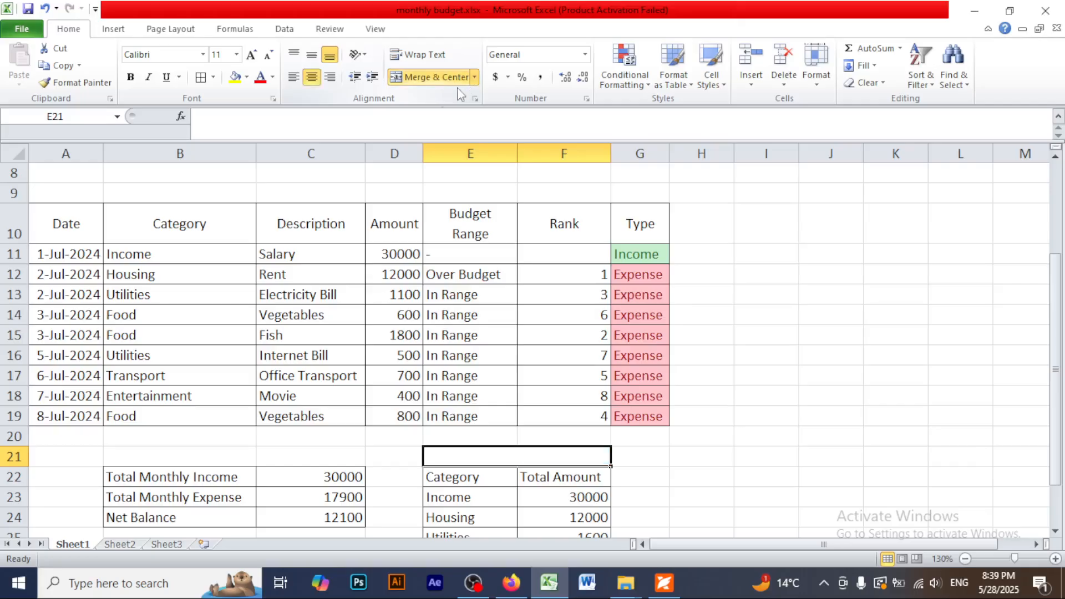
click(206, 80)
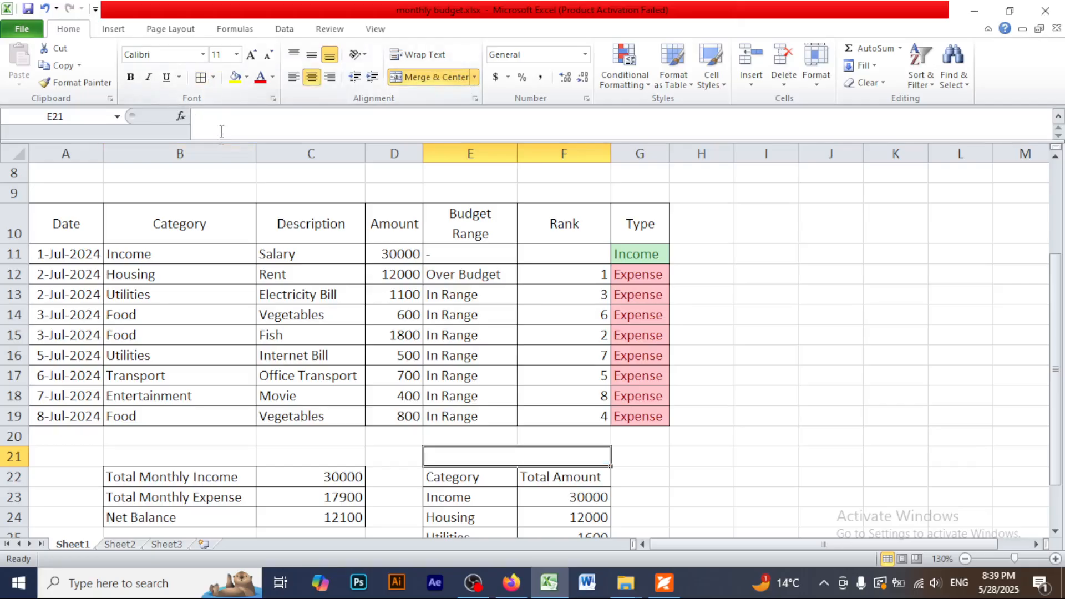
click(754, 502)
Enter the title "Helper Table" in the merged cell above the category table
click(557, 460)
text(Helpe)
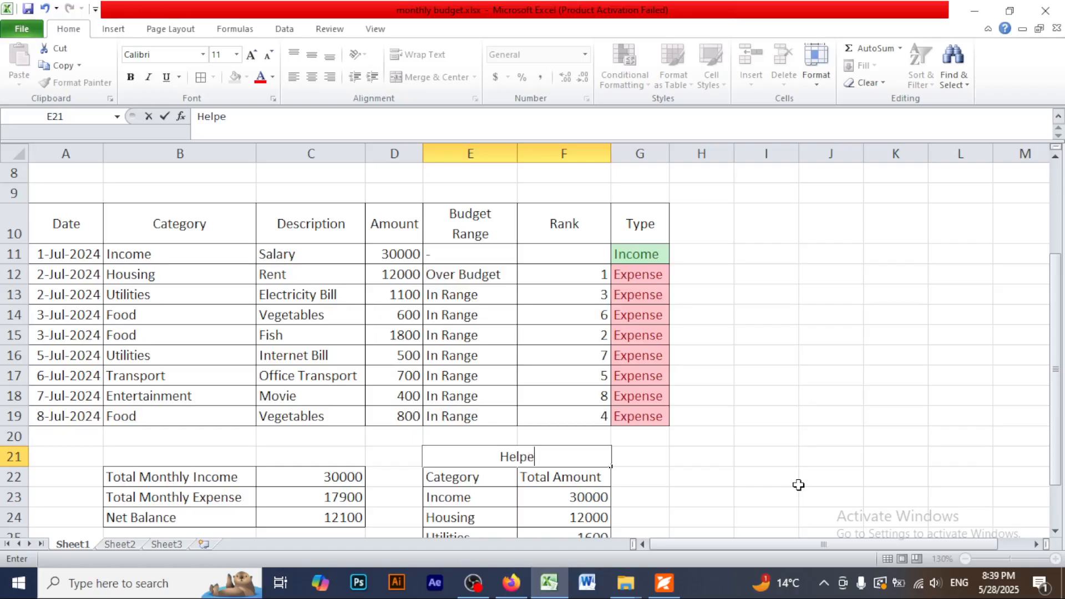
text(r Ta)
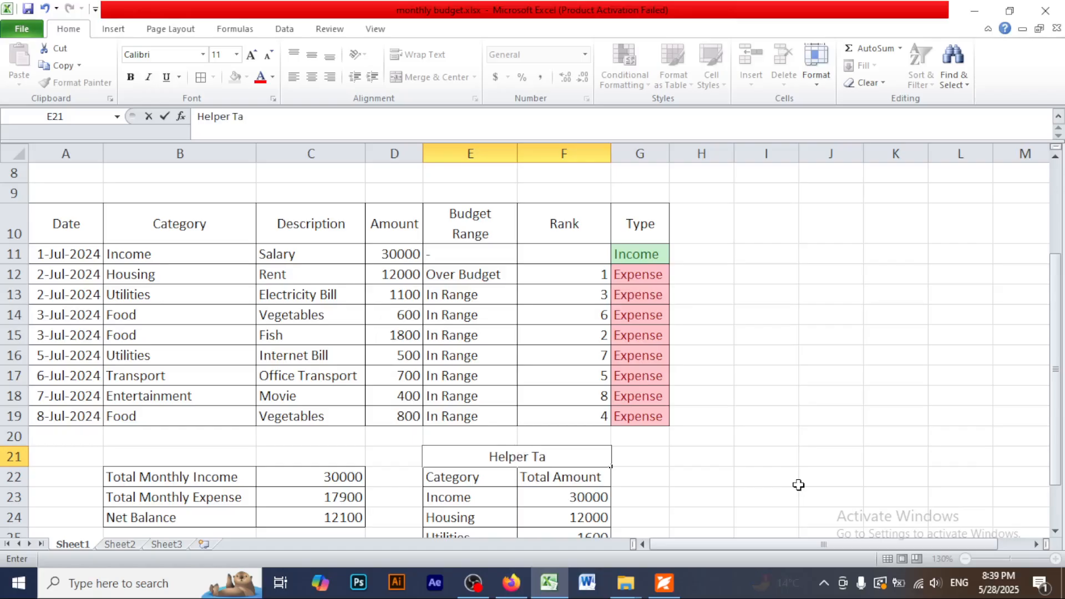
text(ble)
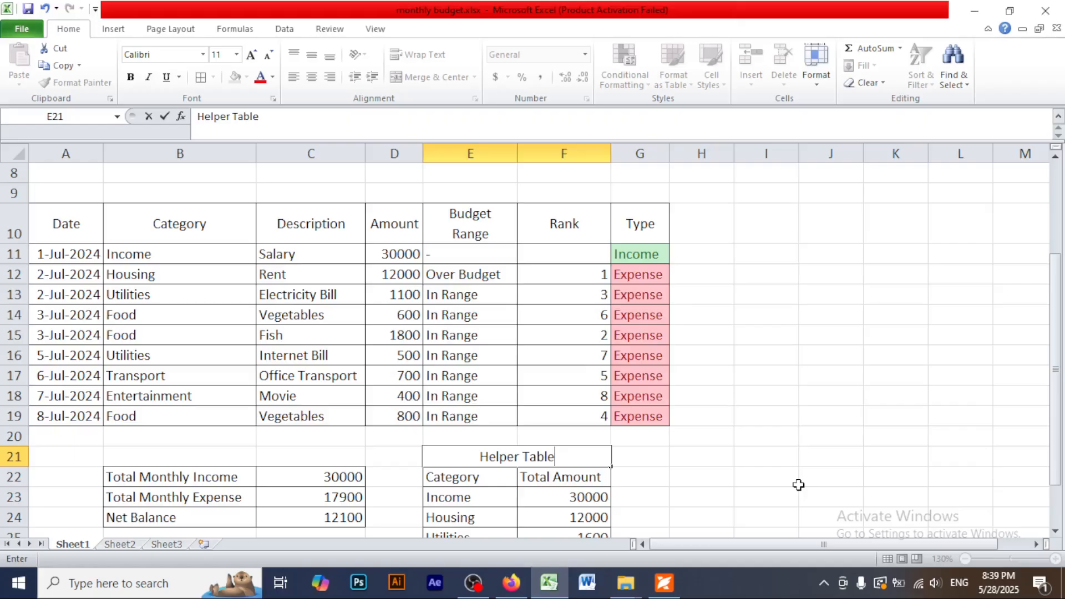
click(800, 477)
Apply All Borders to the empty range B27:C29 below the Net Balance summary
scroll(794, 474, down, 2)
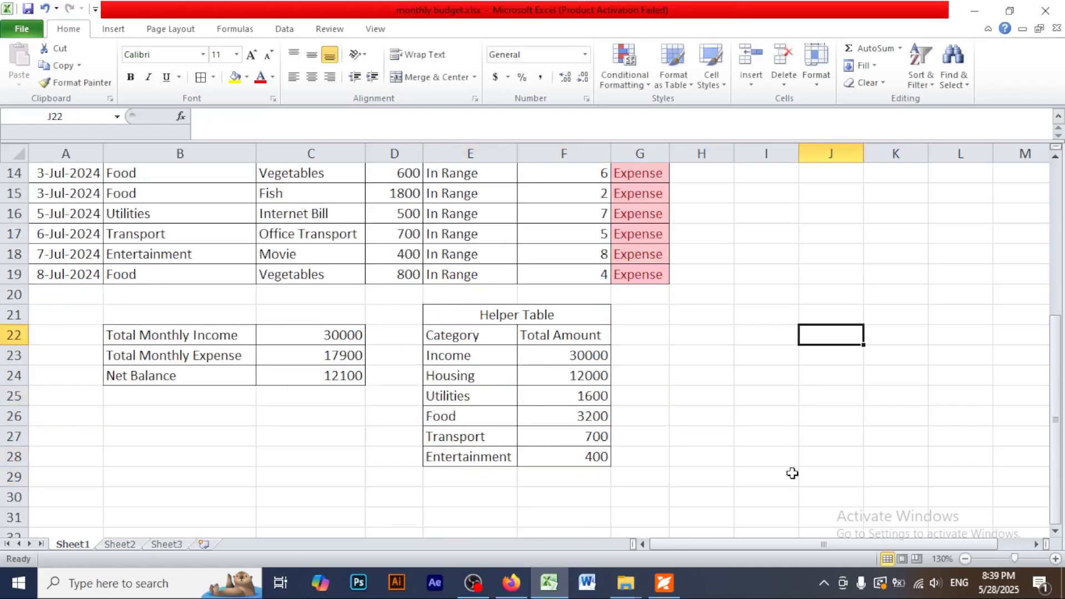
scroll(792, 473, up, 1)
scroll(793, 473, down, 2)
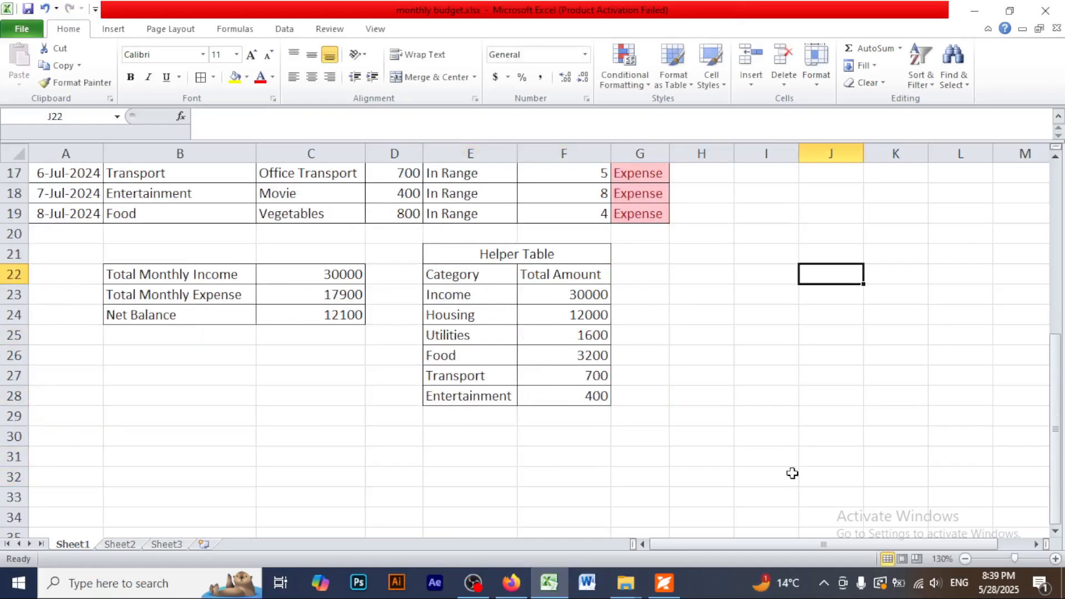
scroll(793, 473, up, 2)
scroll(789, 473, down, 3)
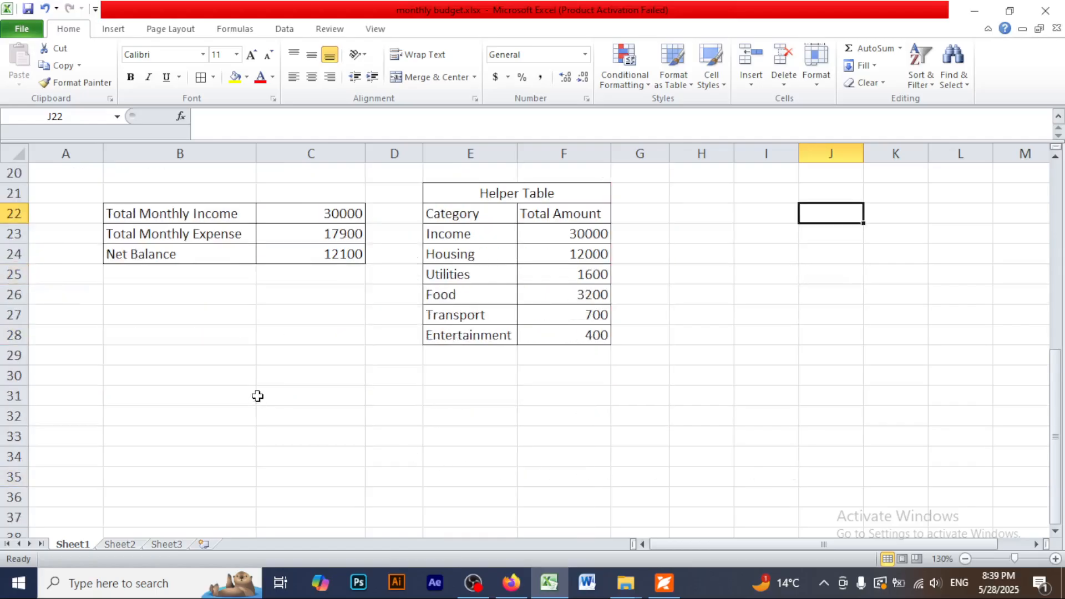
click(147, 316)
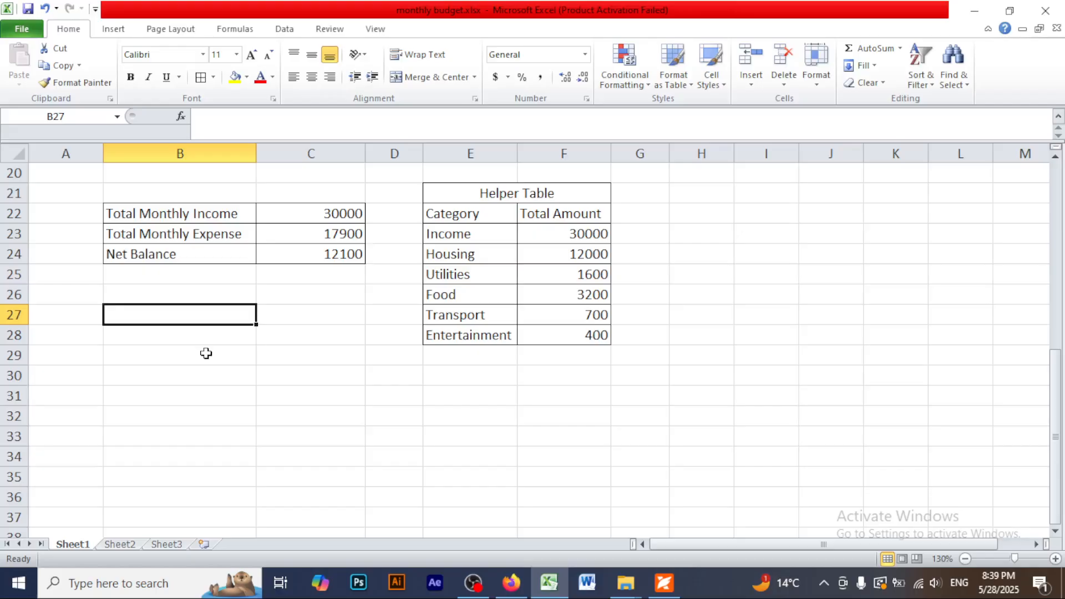
drag(201, 319, 316, 354)
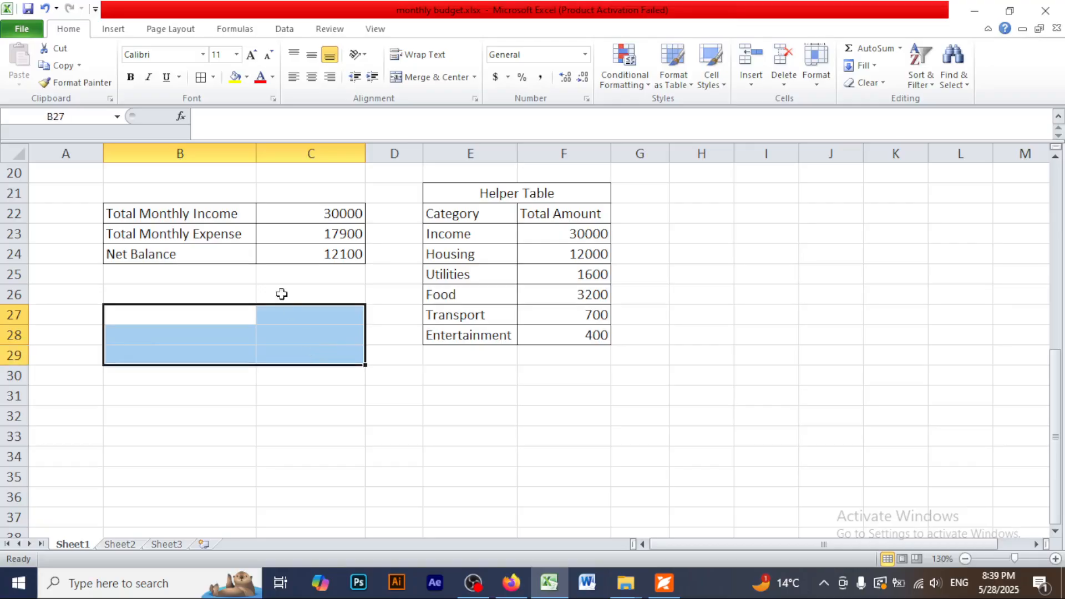
click(213, 77)
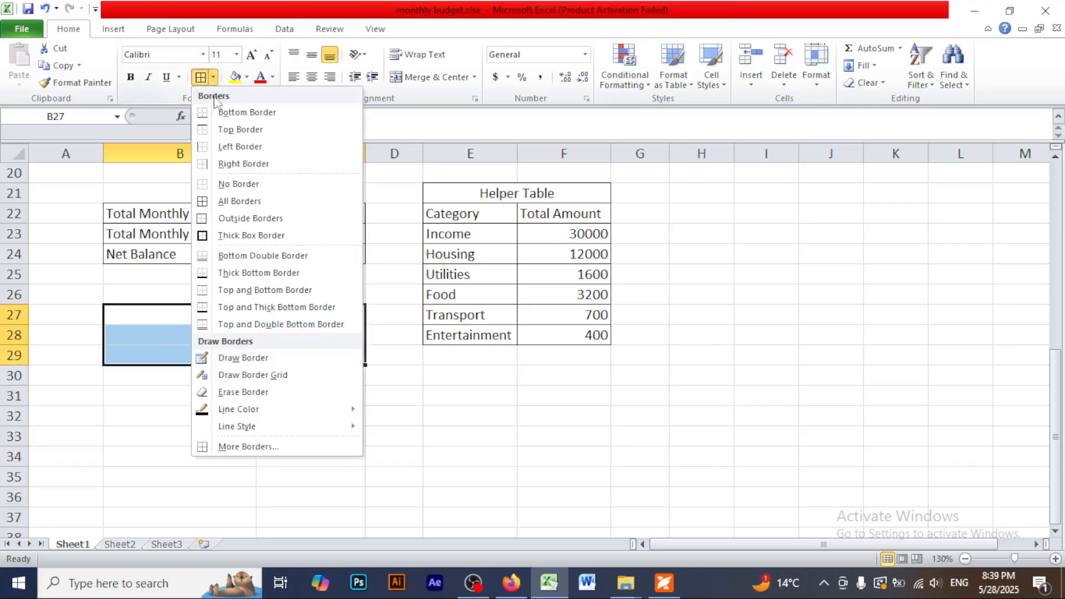
click(240, 201)
click(205, 409)
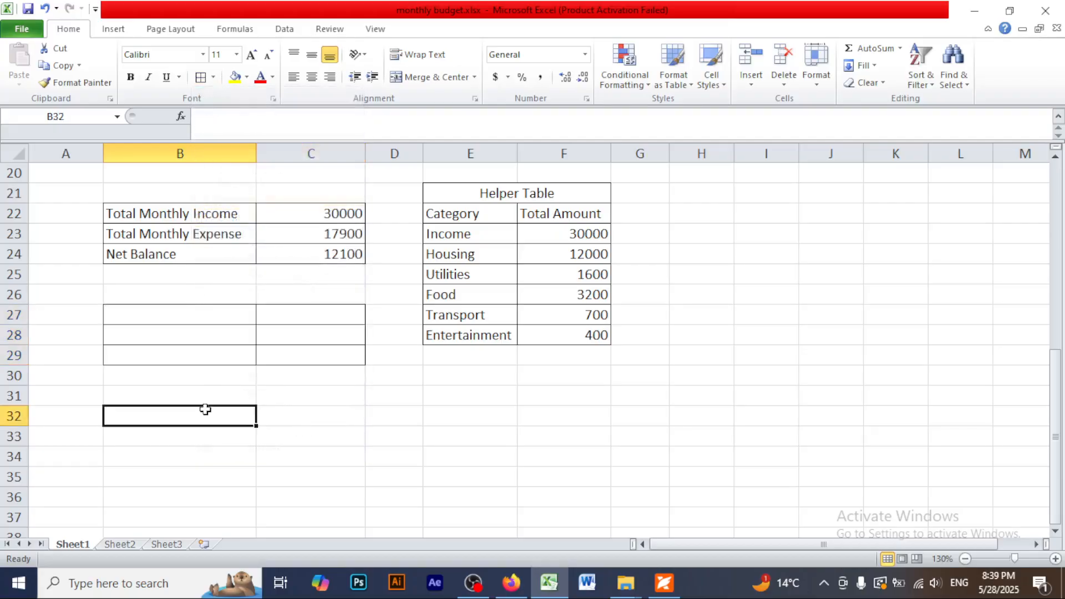
Merge and center B27:C27 and enter the title "Vlookup Table" in it
drag(175, 314, 285, 314)
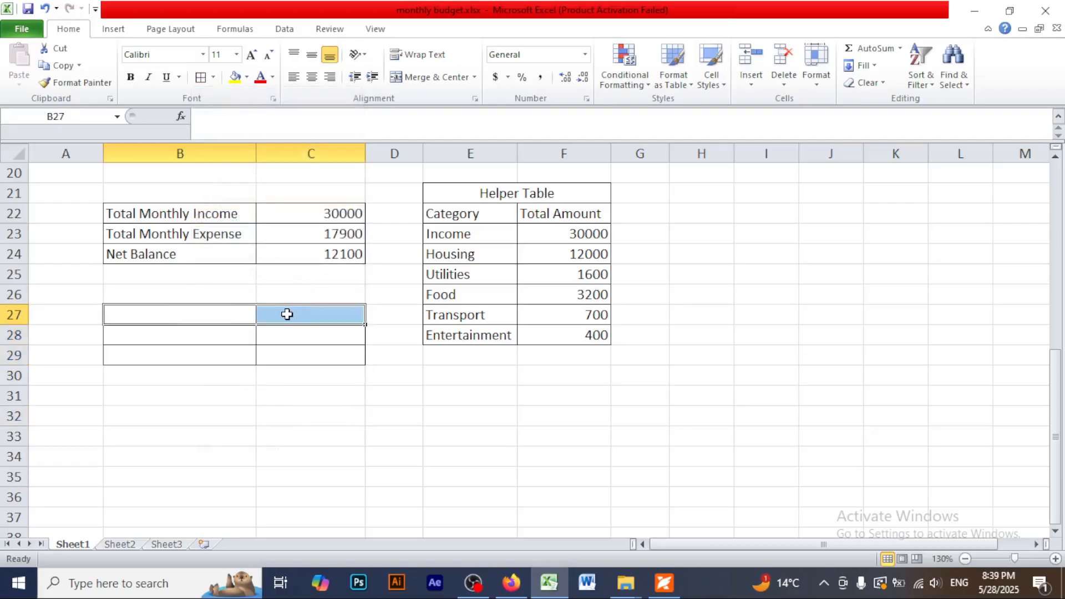
click(439, 78)
text(V)
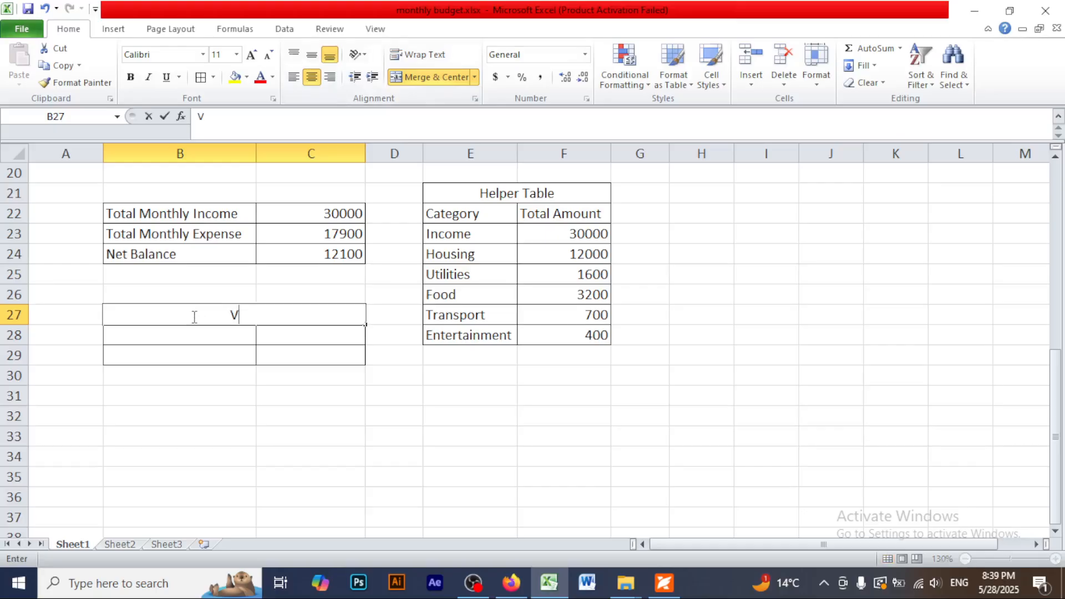
text(looku)
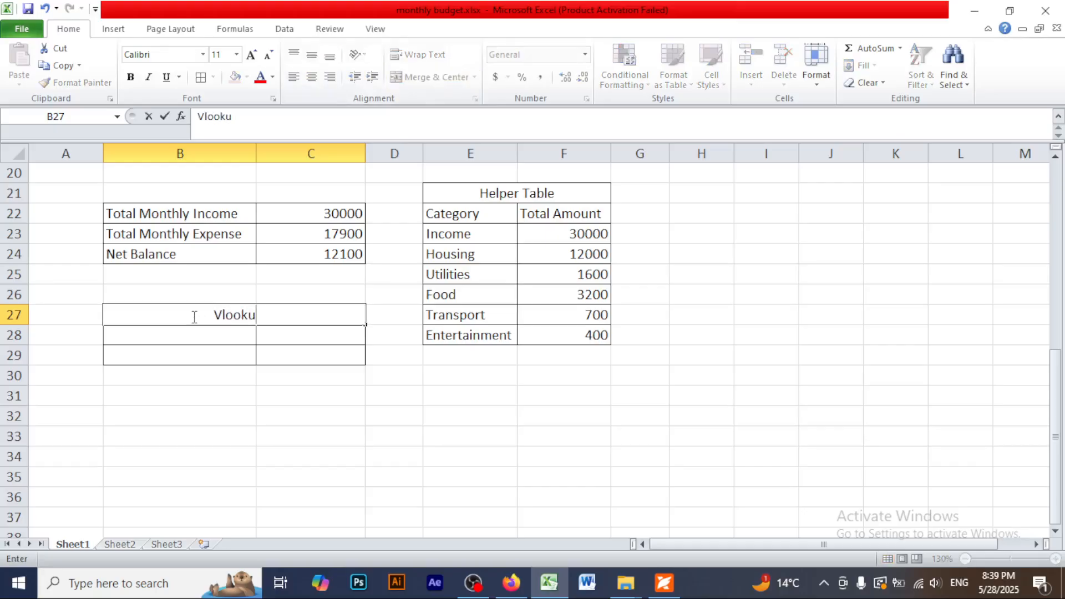
text(p Table)
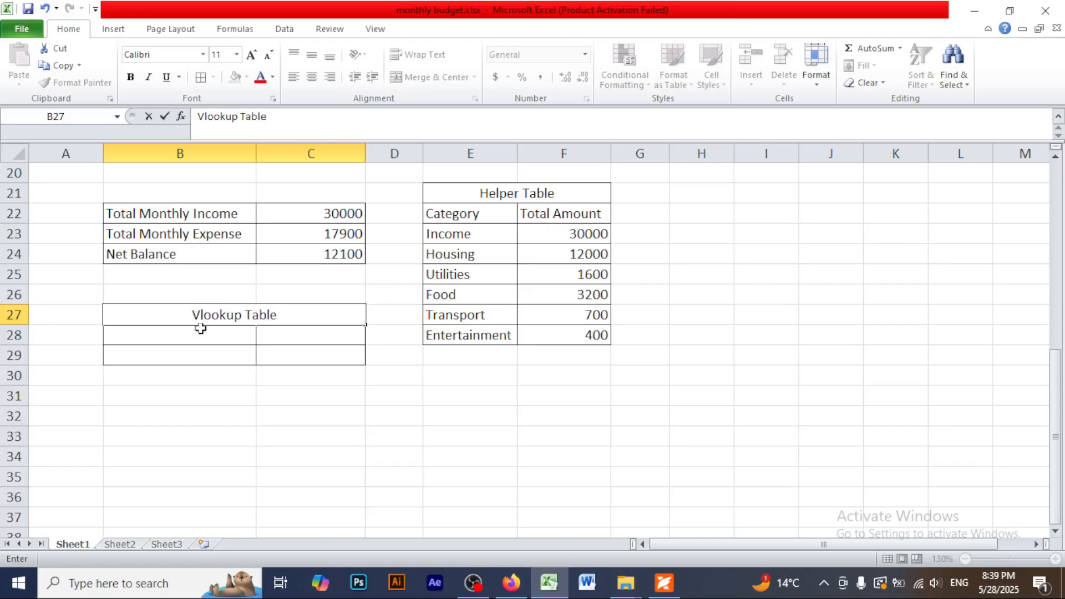
click(262, 392)
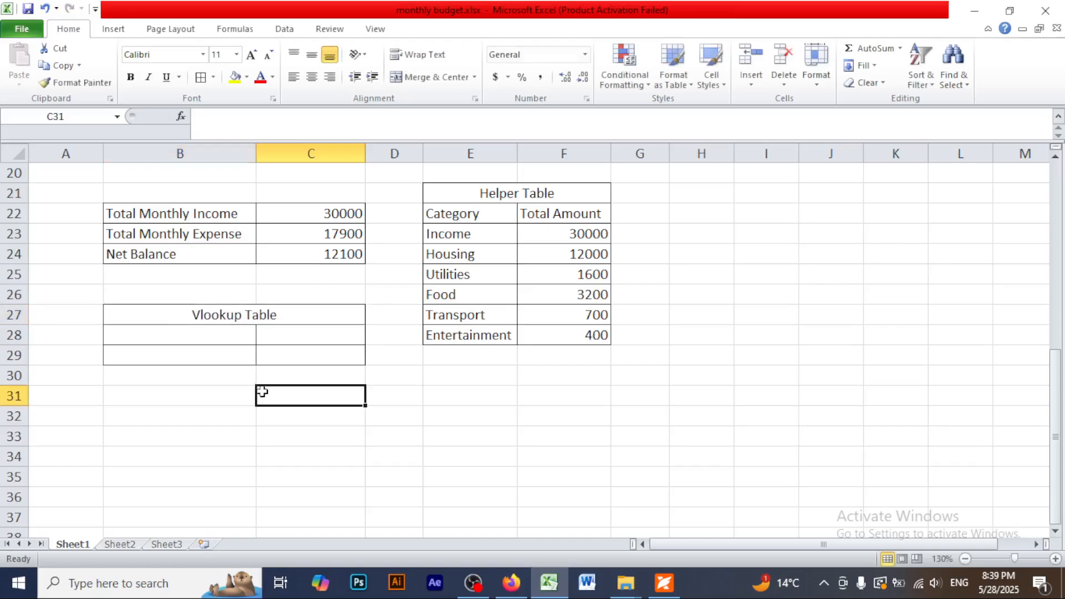
Enter the column headers "Category" in B28 and "Amount" in C28 of the Vlookup Table
click(189, 336)
text(Cat)
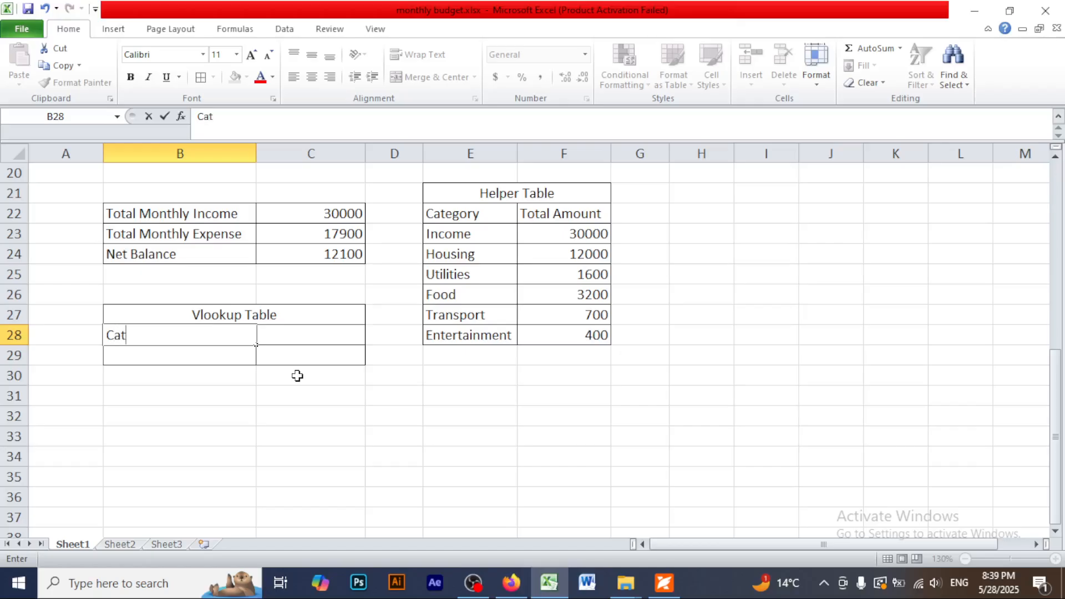
text(egory)
click(285, 399)
click(274, 341)
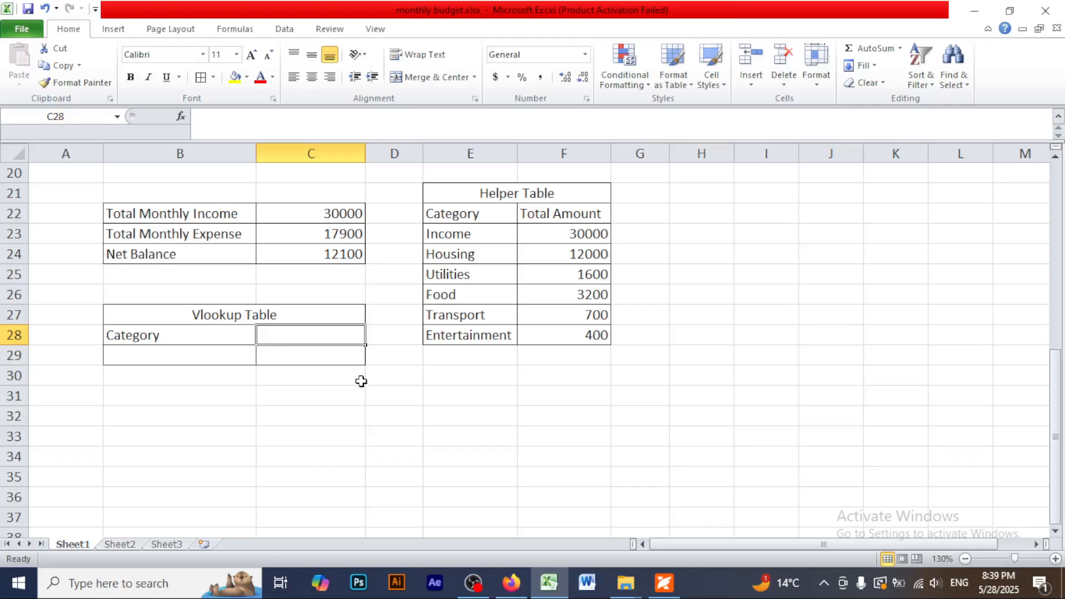
text(Amount)
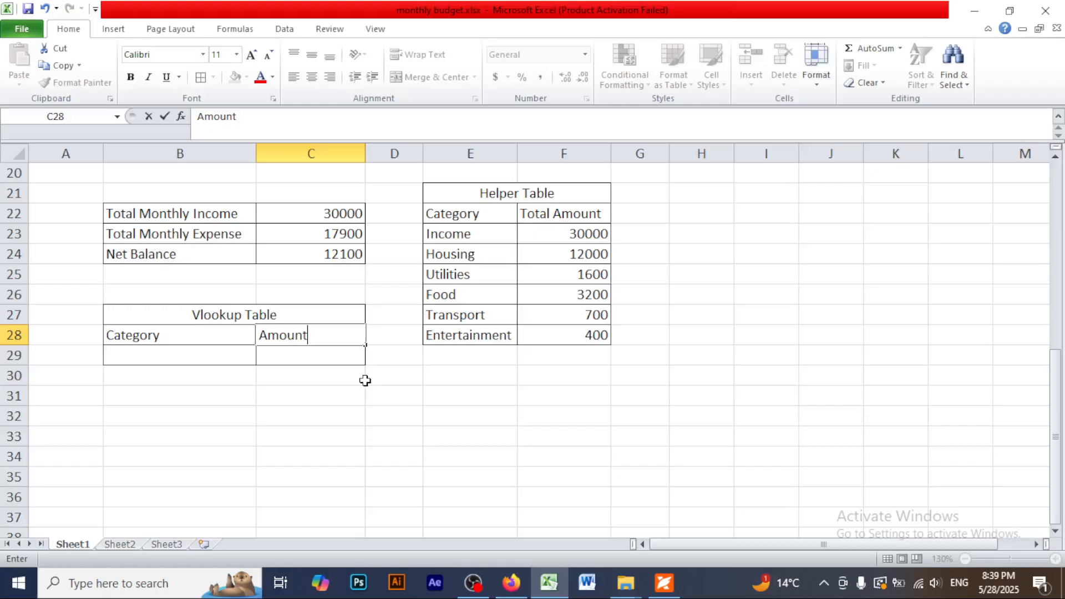
click(366, 378)
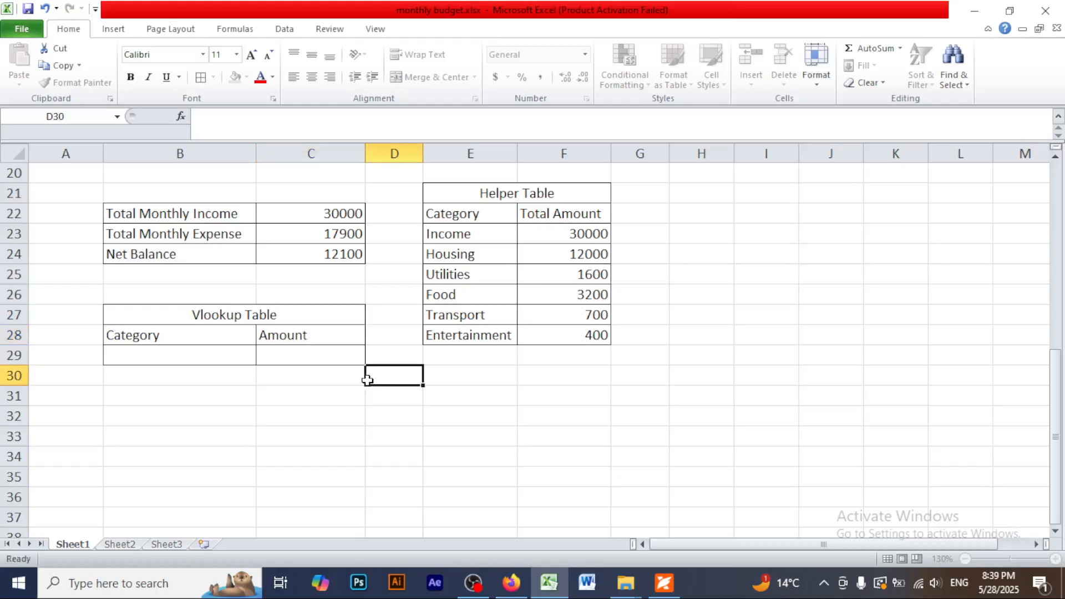
Try adding a List data validation to B29 under Category, with E22:E28 of the Helper Table as its source
click(202, 356)
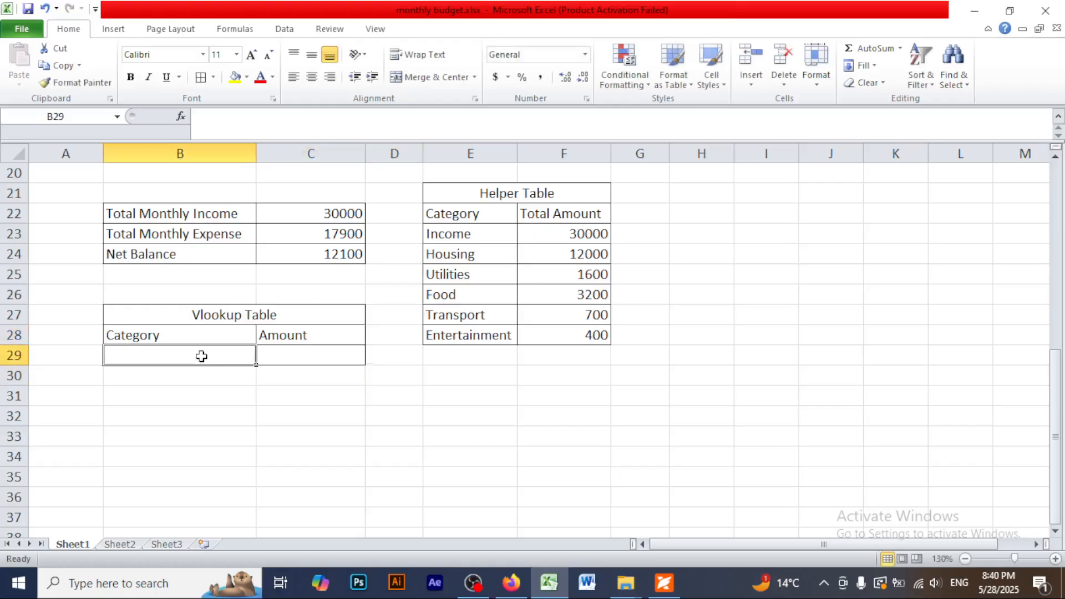
scroll(195, 355, up, 1)
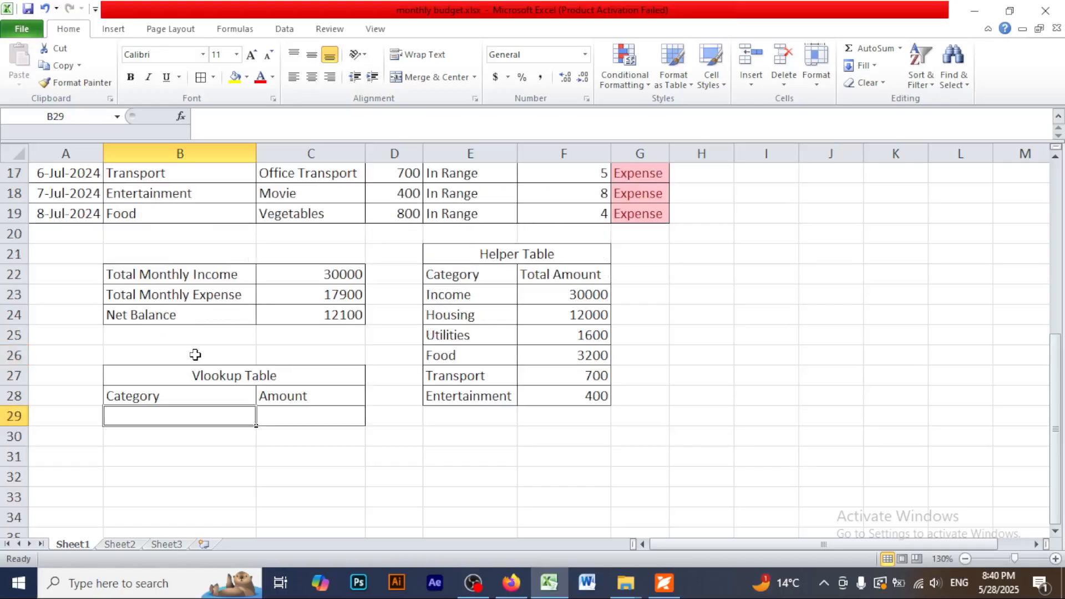
scroll(195, 355, down, 1)
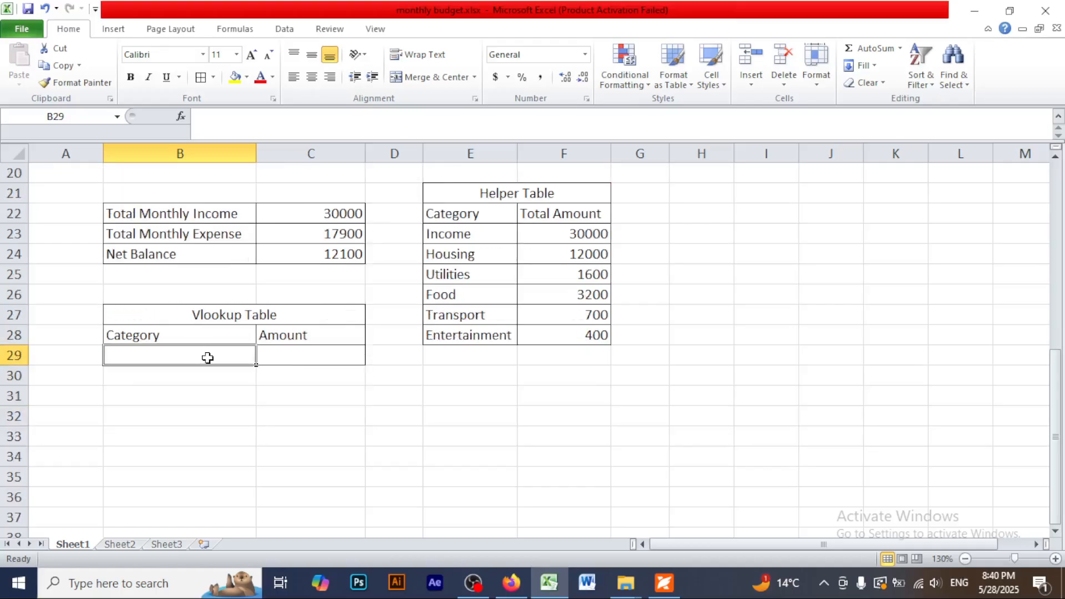
click(284, 30)
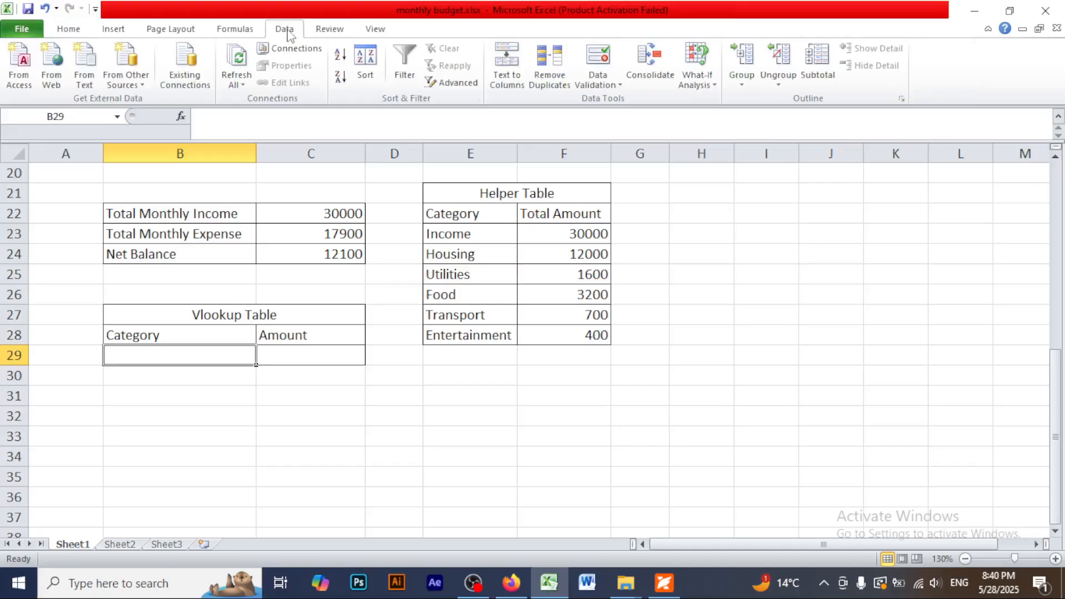
click(618, 89)
click(627, 101)
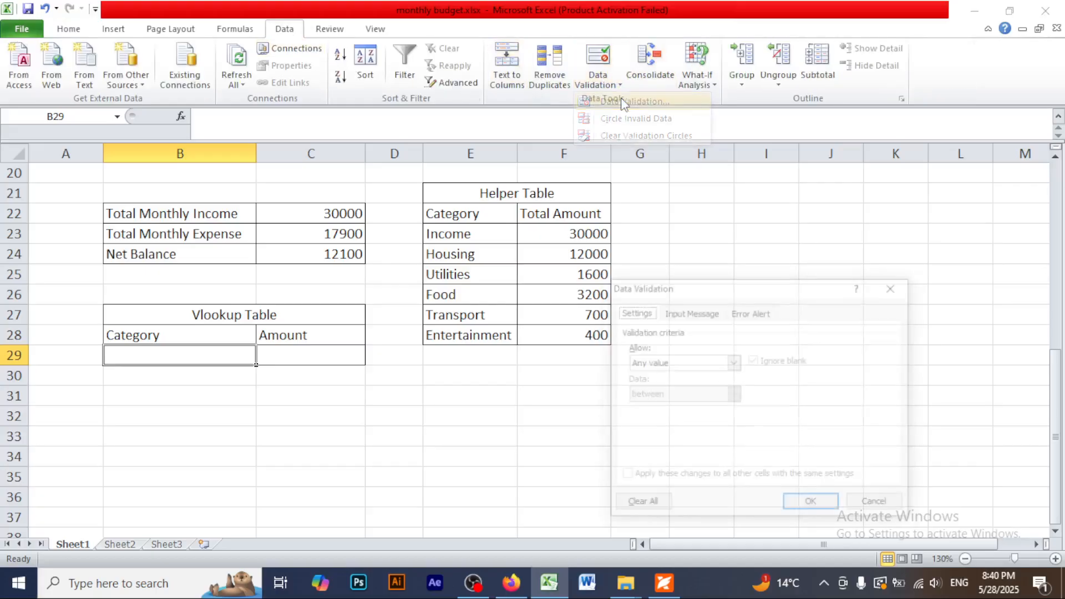
click(733, 363)
click(648, 409)
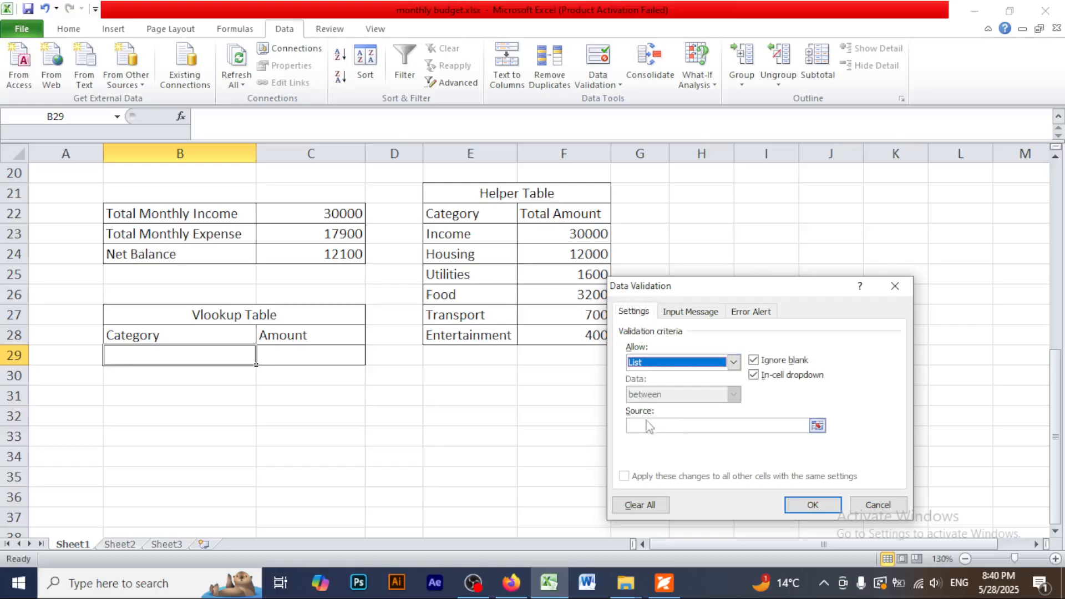
click(648, 426)
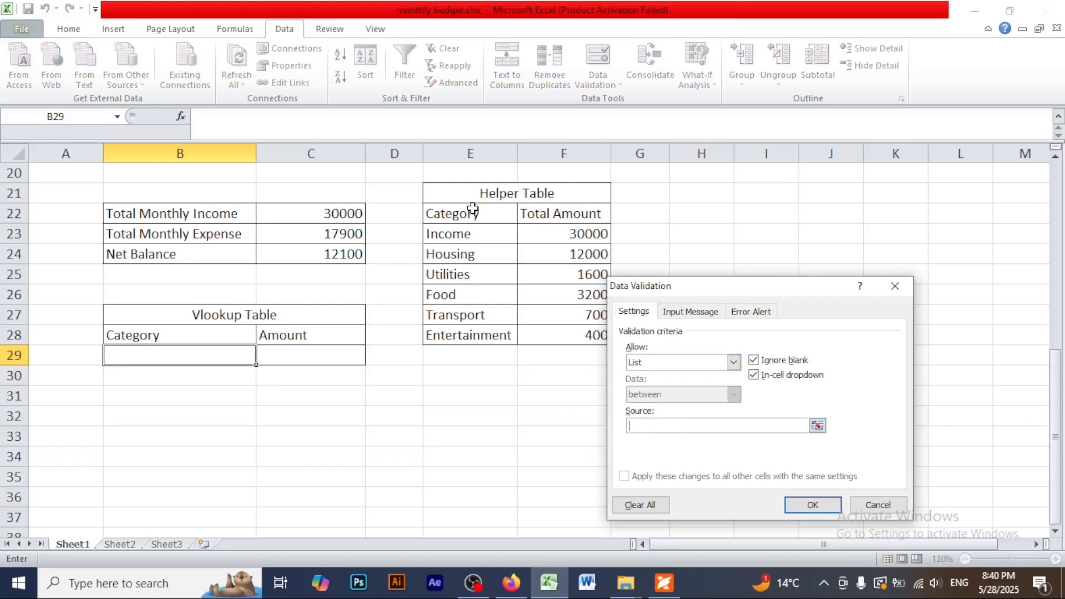
drag(471, 211, 465, 337)
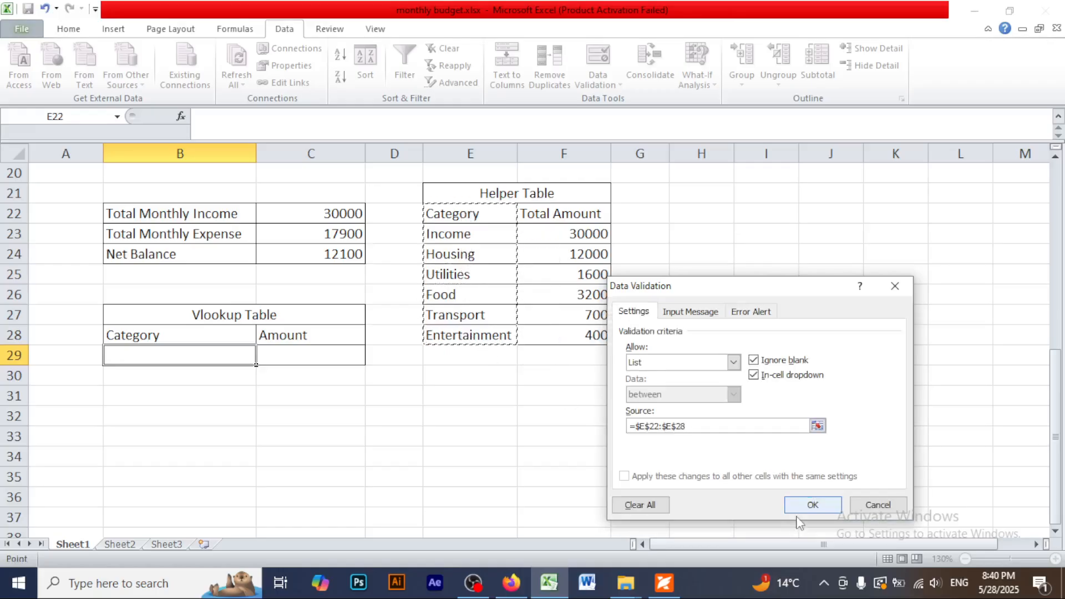
click(810, 504)
click(280, 398)
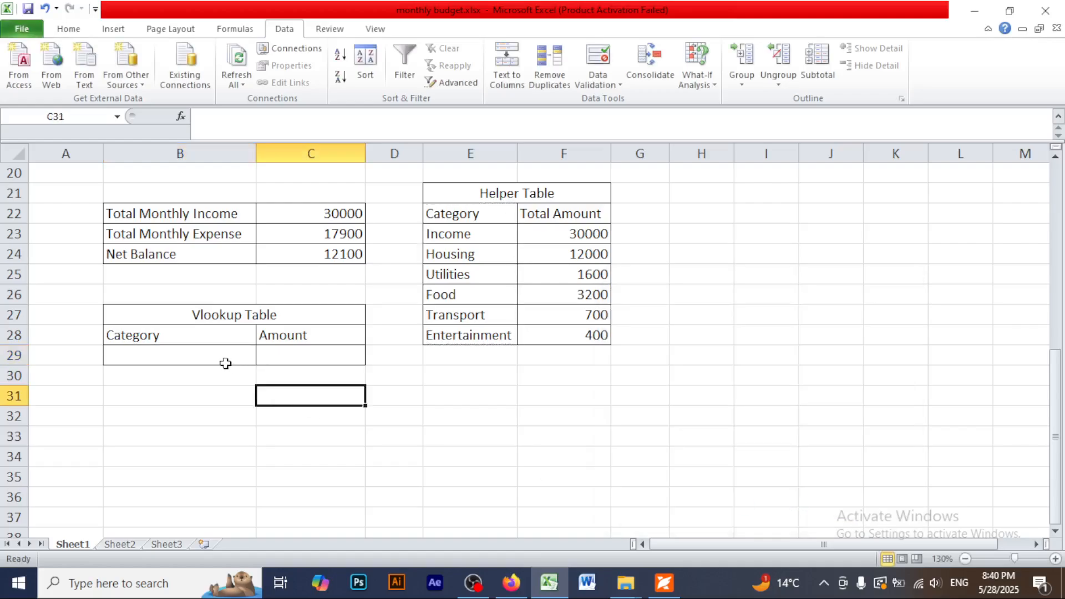
Check the entries in B29's dropdown list and undo the list validation
click(221, 356)
click(263, 359)
click(263, 359)
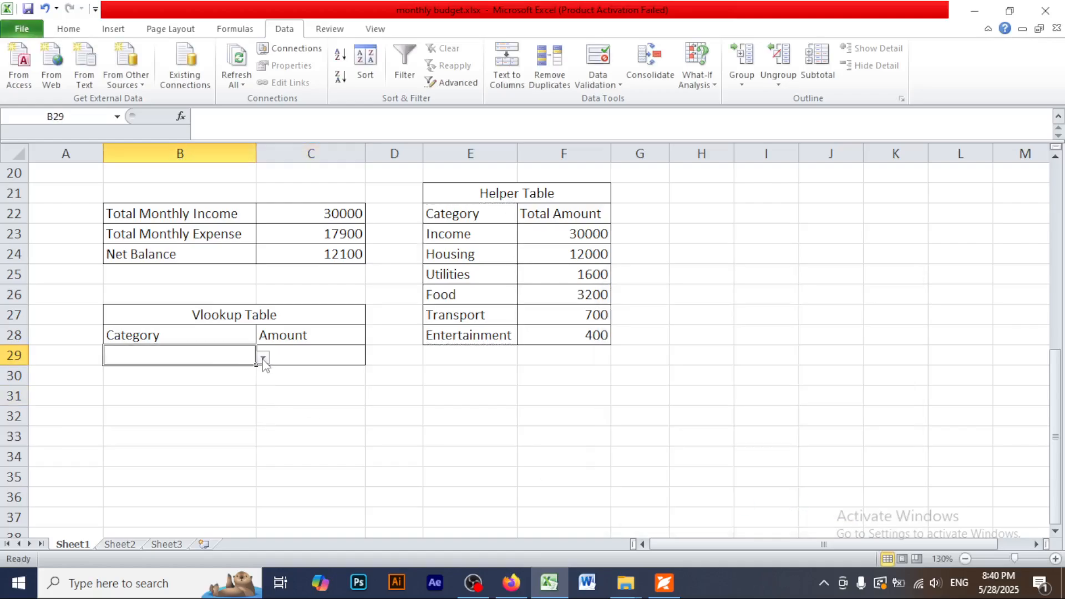
click(263, 359)
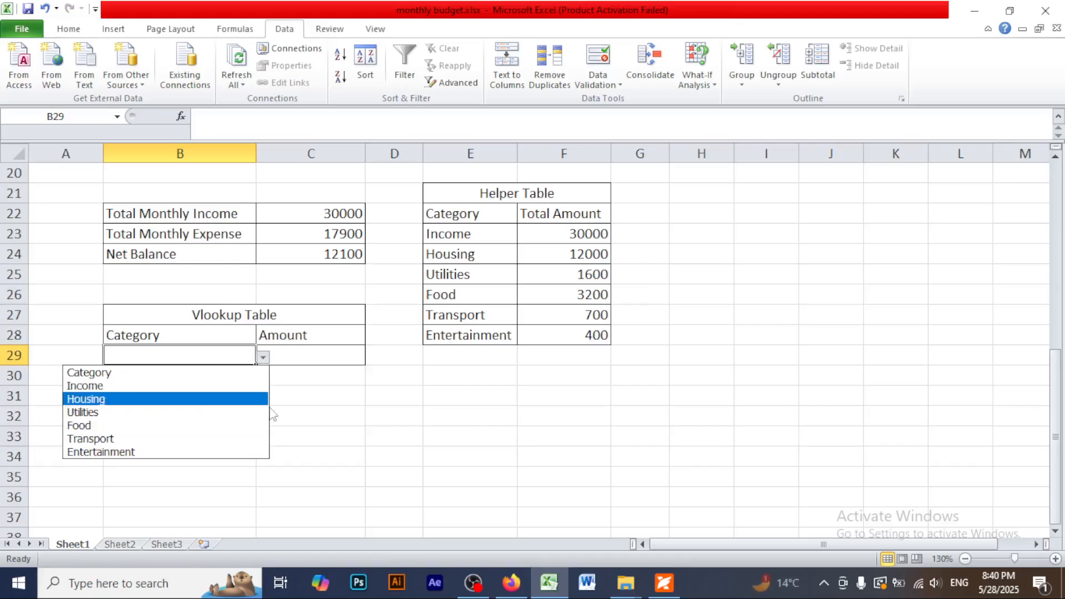
key(Escape)
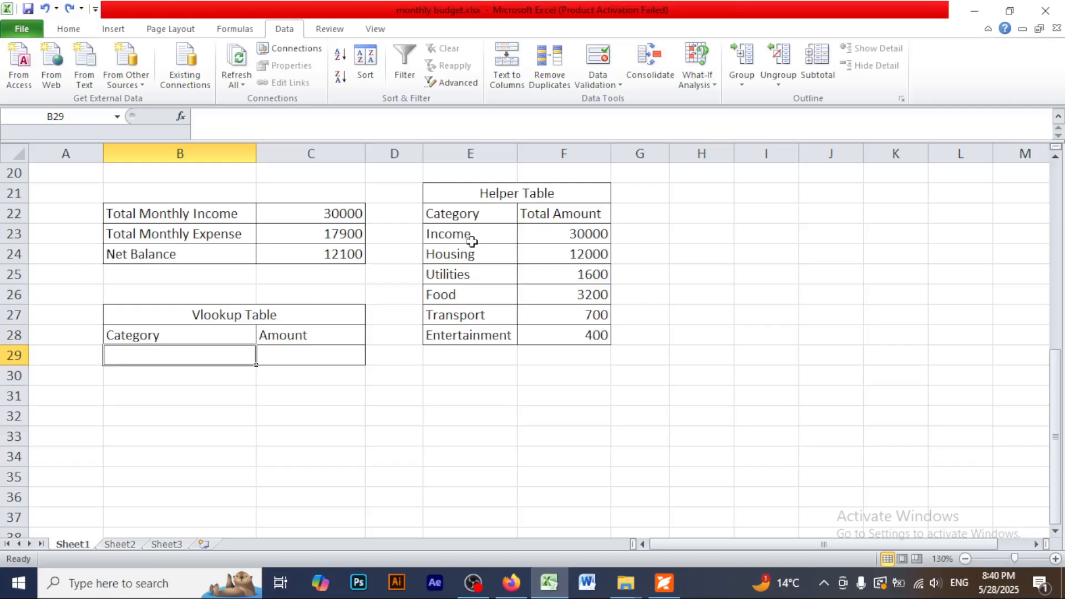
Add a List data validation to B29 using only the category names in E23:E28 as the source
click(615, 84)
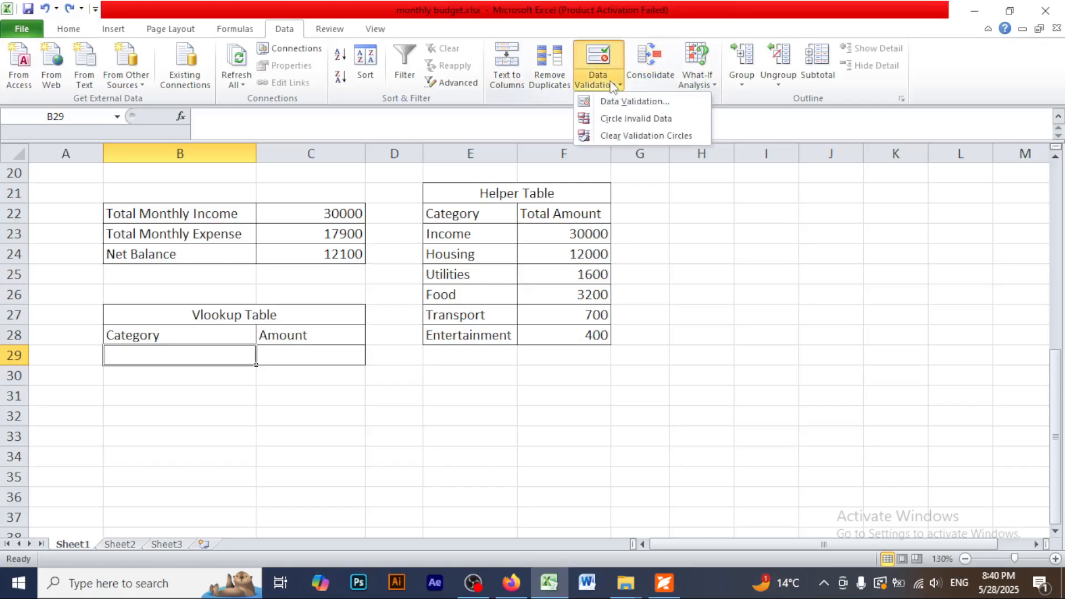
click(622, 106)
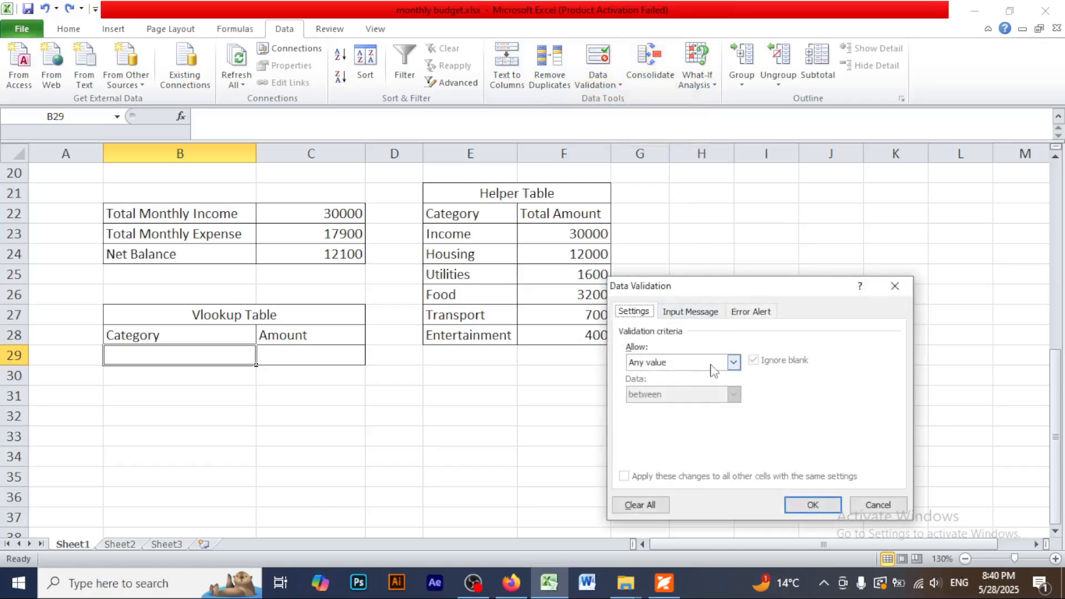
click(712, 364)
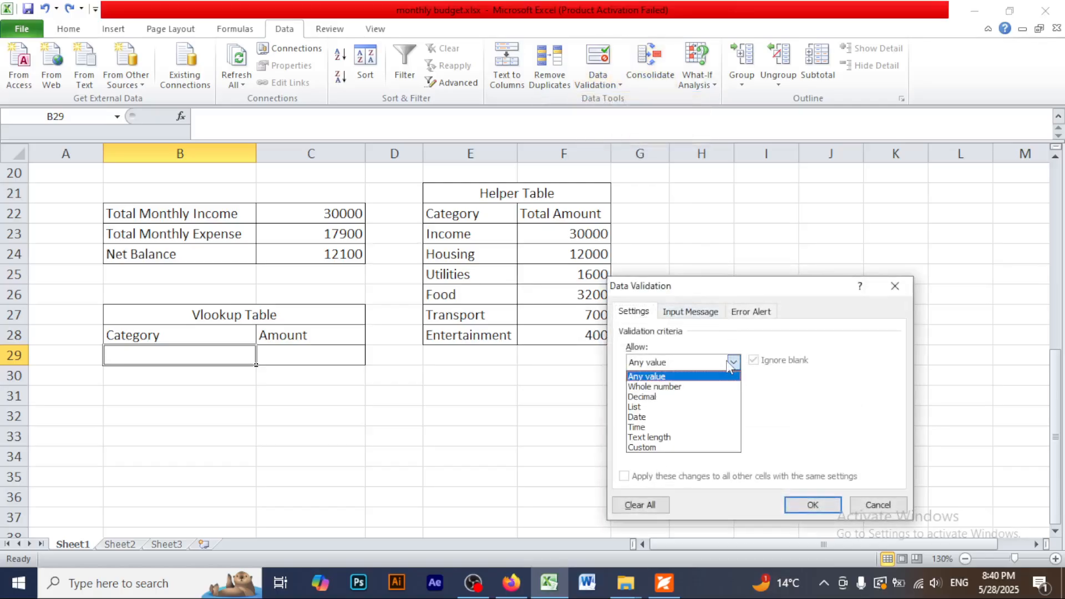
click(642, 412)
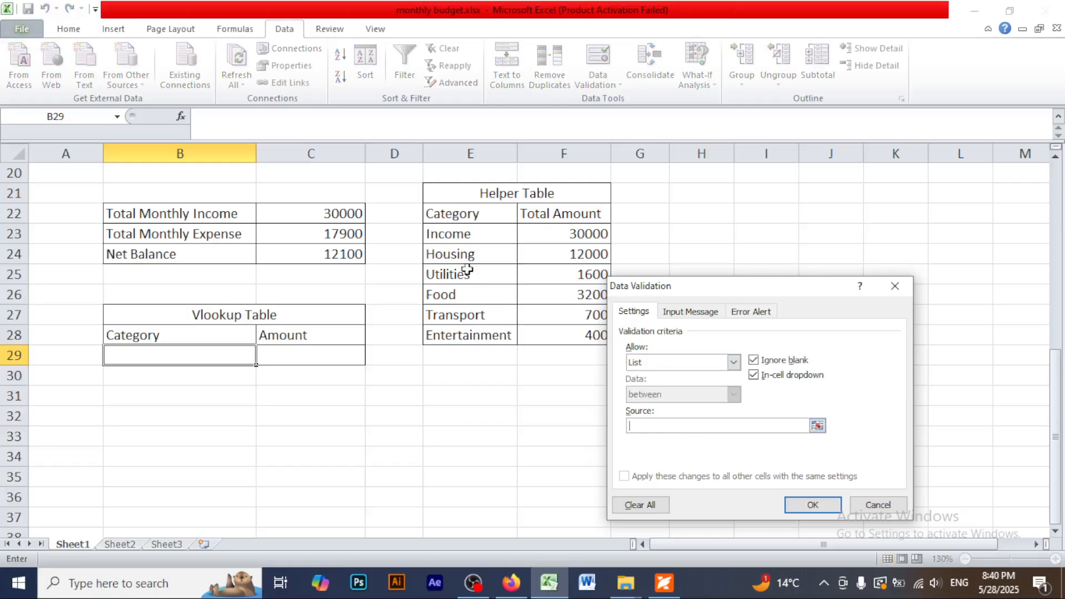
drag(457, 236, 457, 335)
click(814, 505)
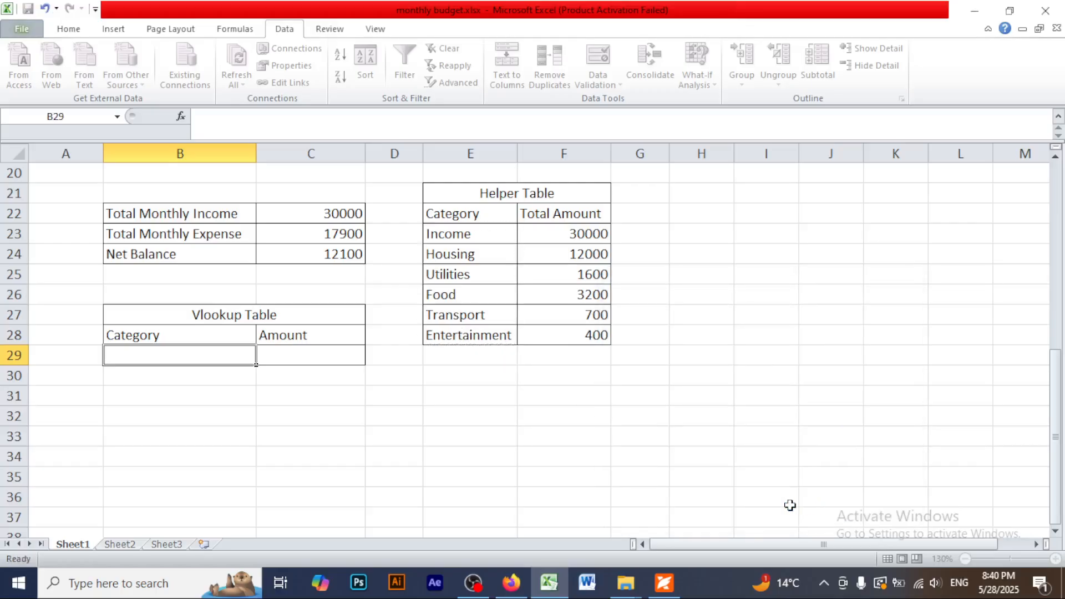
Choose Income from the category dropdown list in B29
click(263, 358)
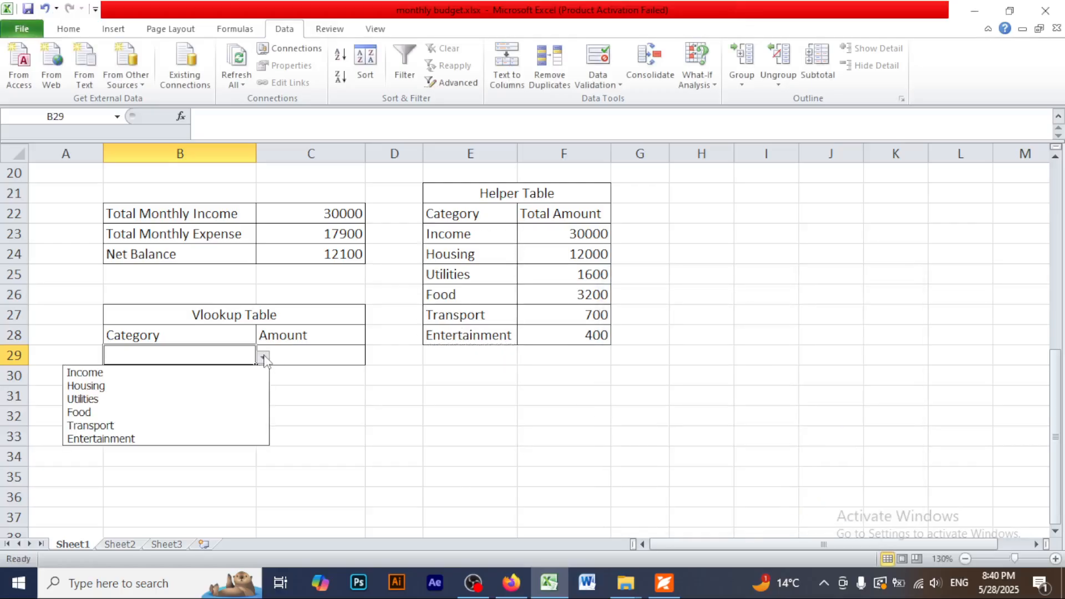
click(119, 374)
click(307, 399)
Enter the formula =VLOOKUP(B29,$E$22:$F$28,2,0) in C29, under Amount in the Vlookup Table
click(313, 361)
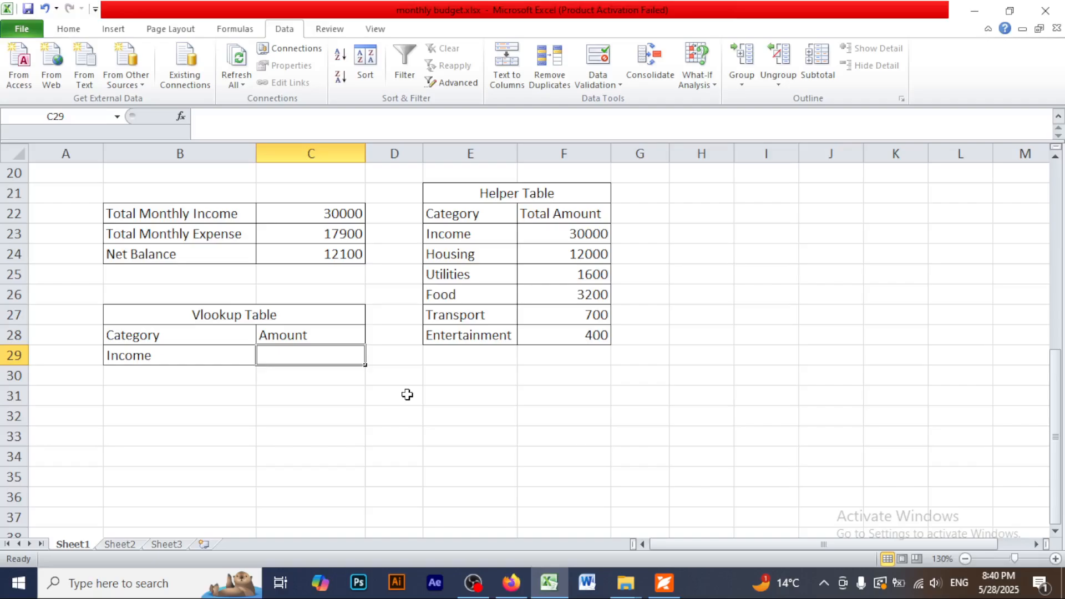
text(=)
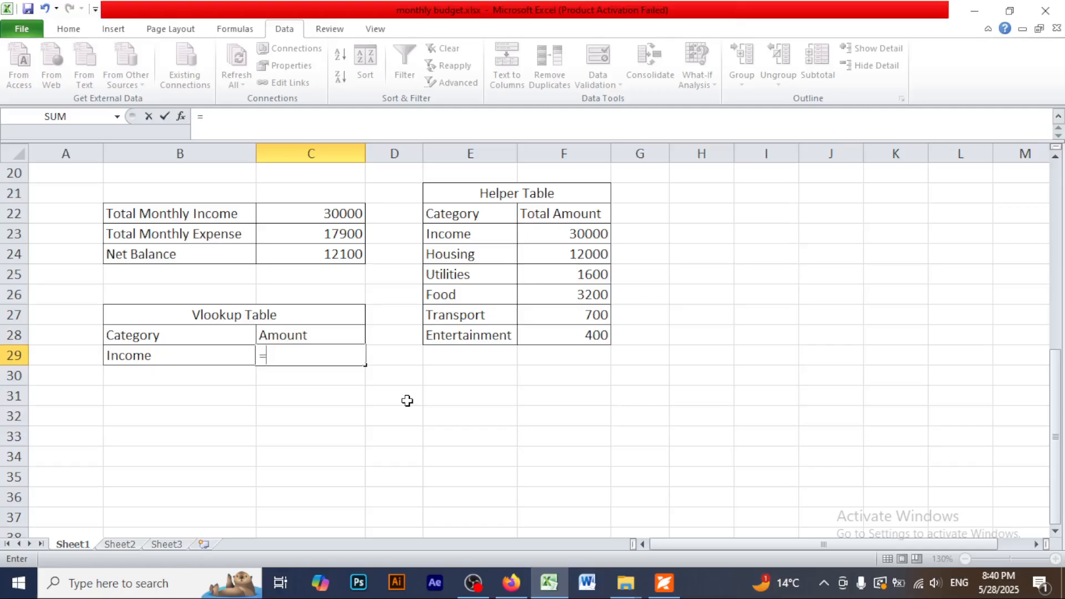
text(vl)
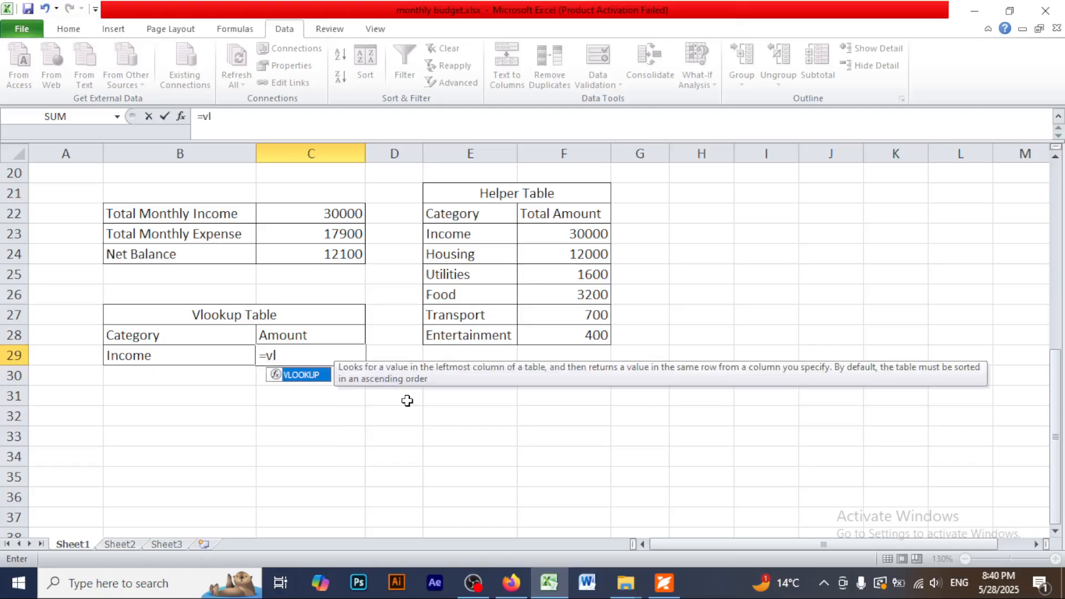
key(Tab)
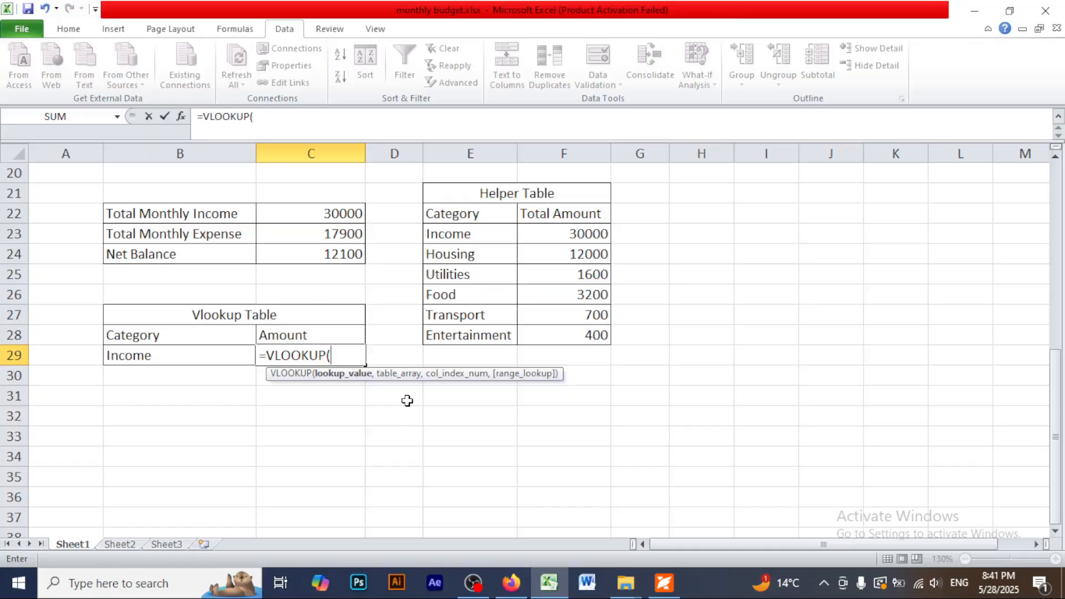
scroll(408, 401, up, 1)
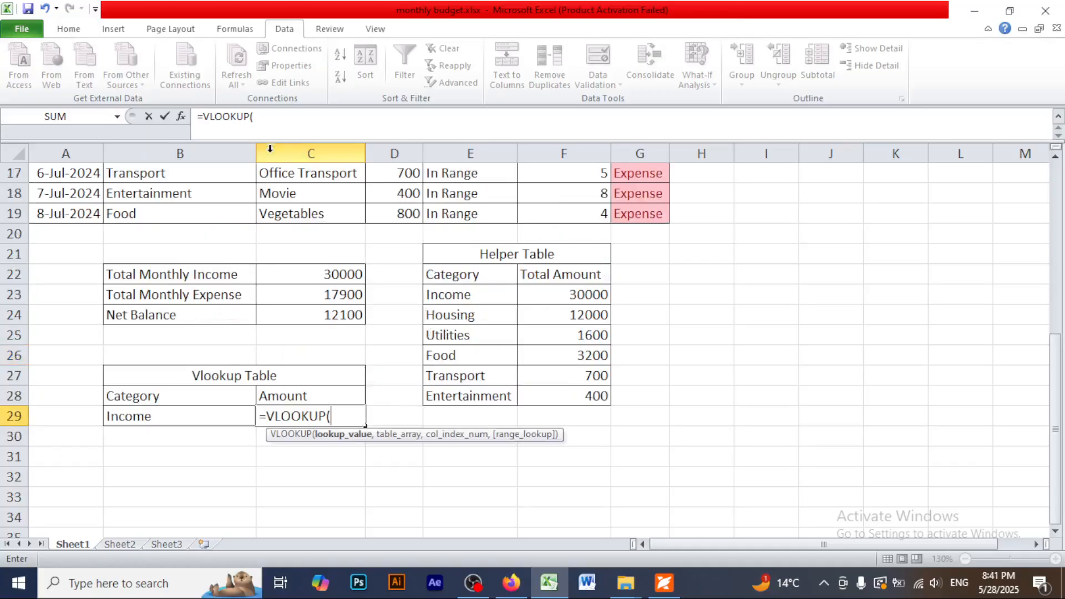
click(271, 118)
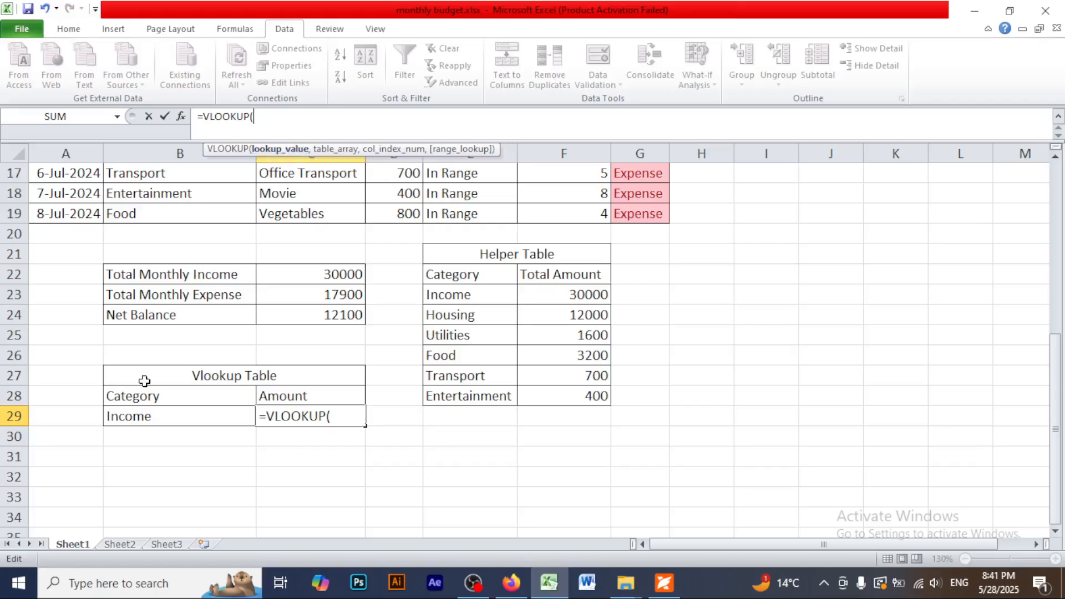
click(131, 419)
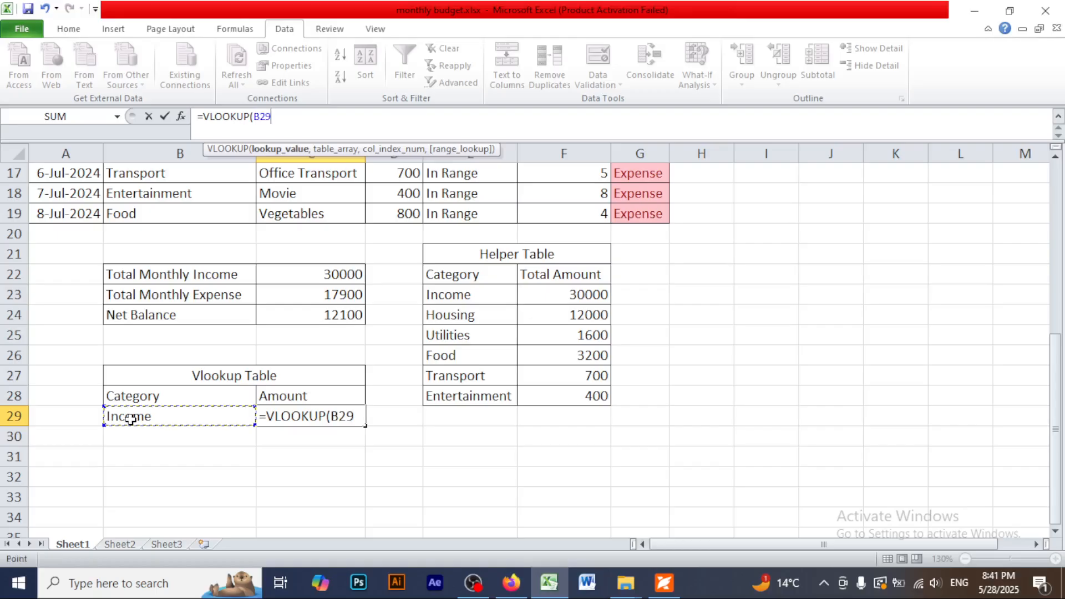
text(,)
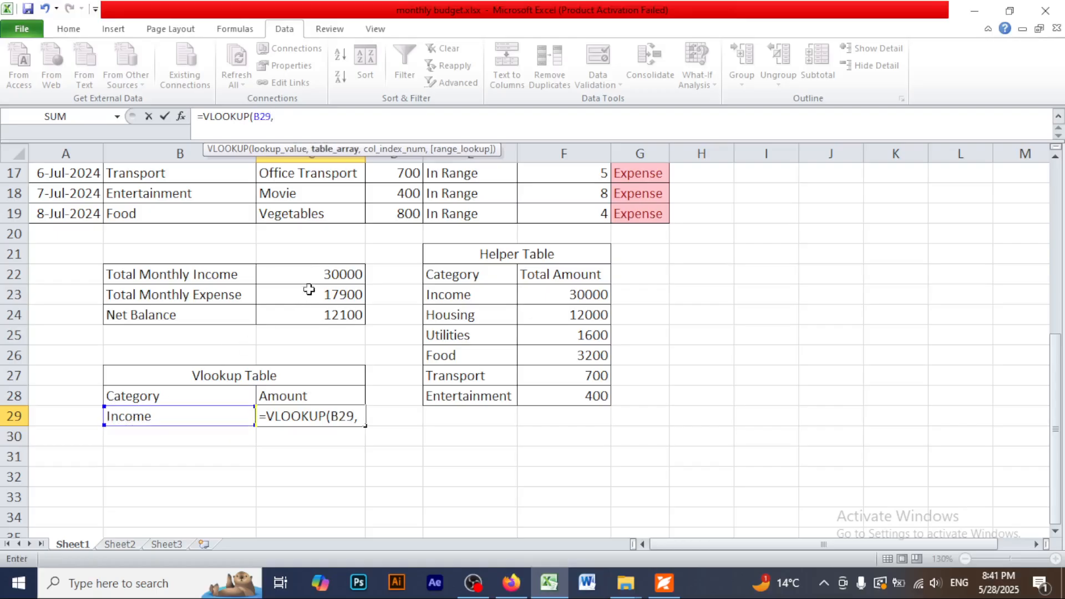
click(463, 278)
drag(463, 278, 569, 399)
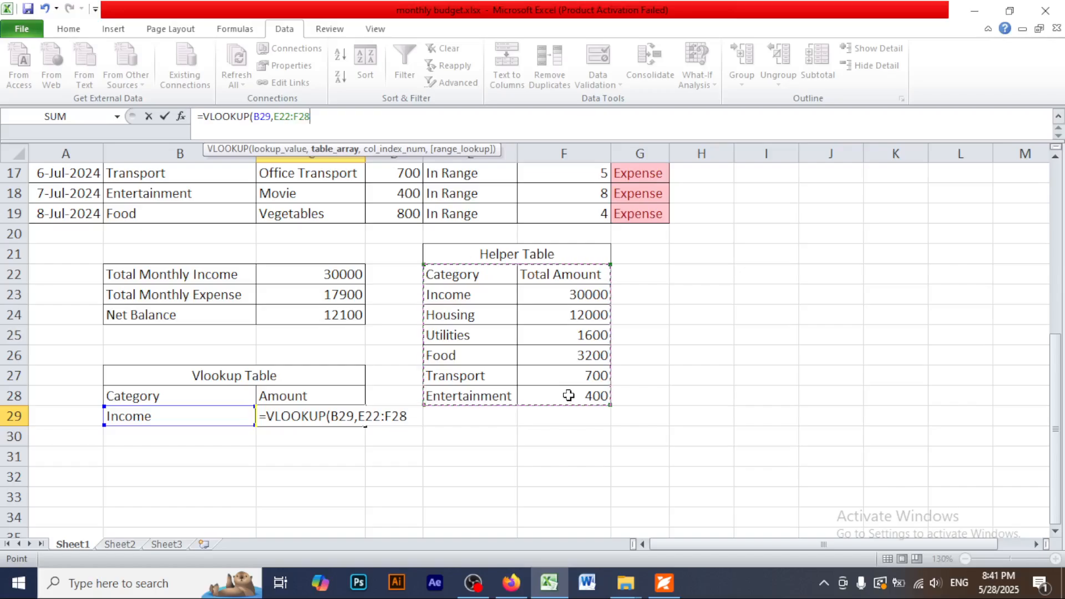
key(F4)
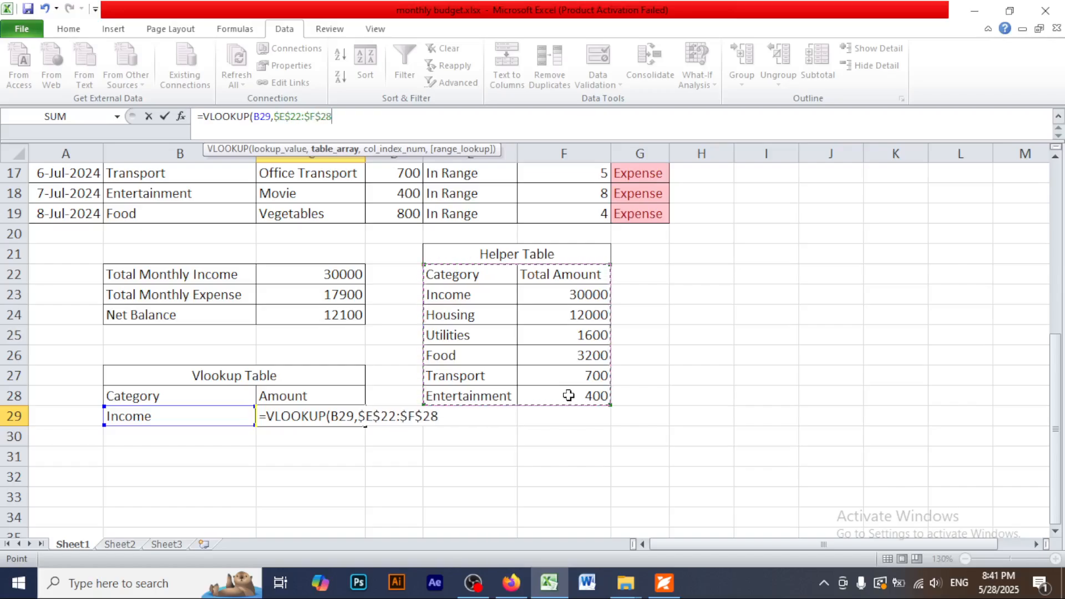
text(,2)
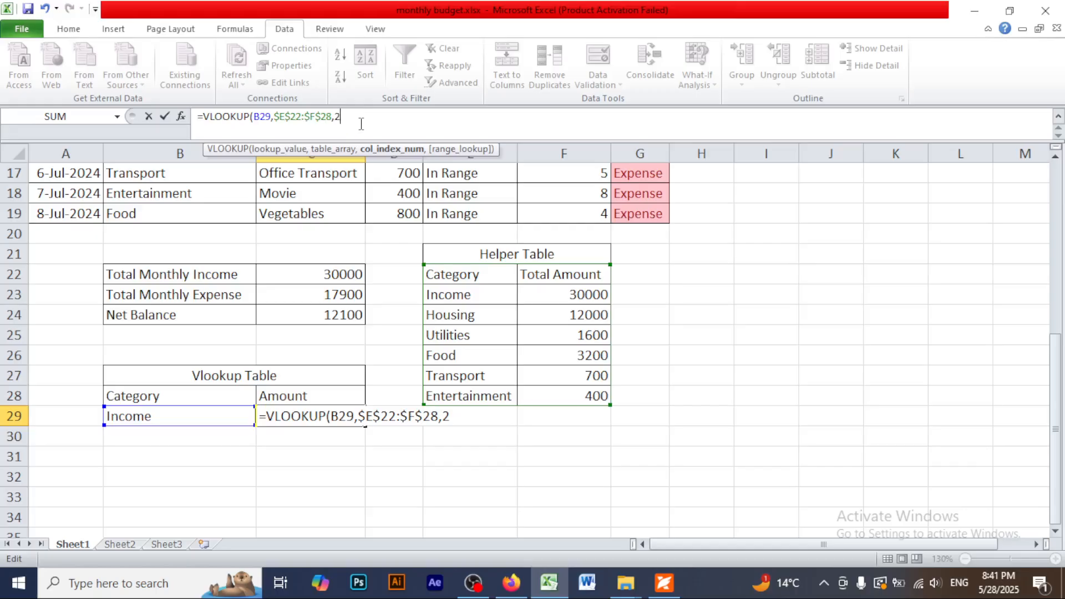
text(,)
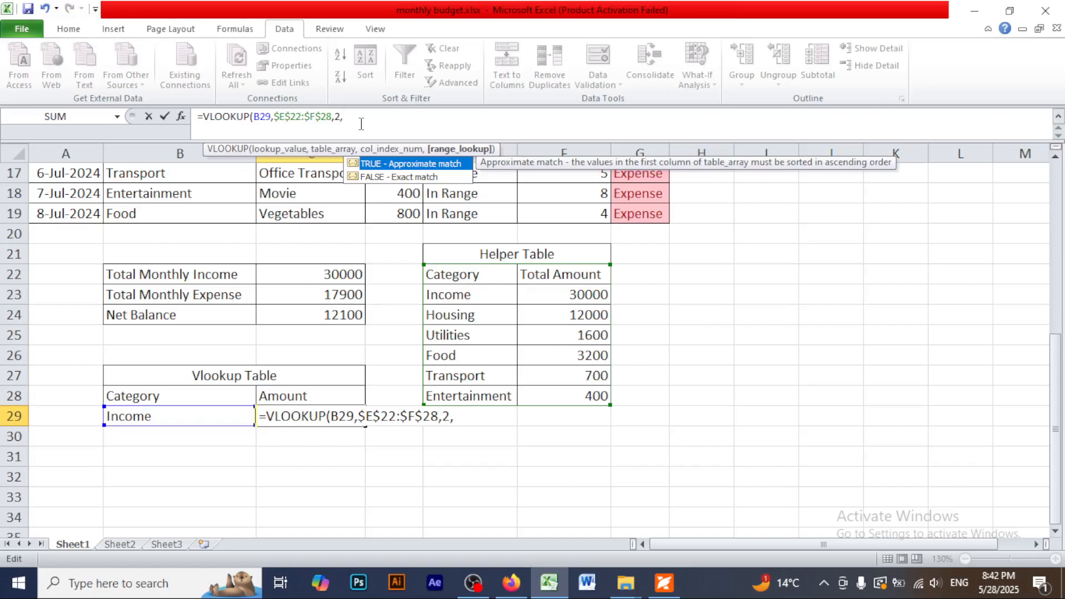
text(0))
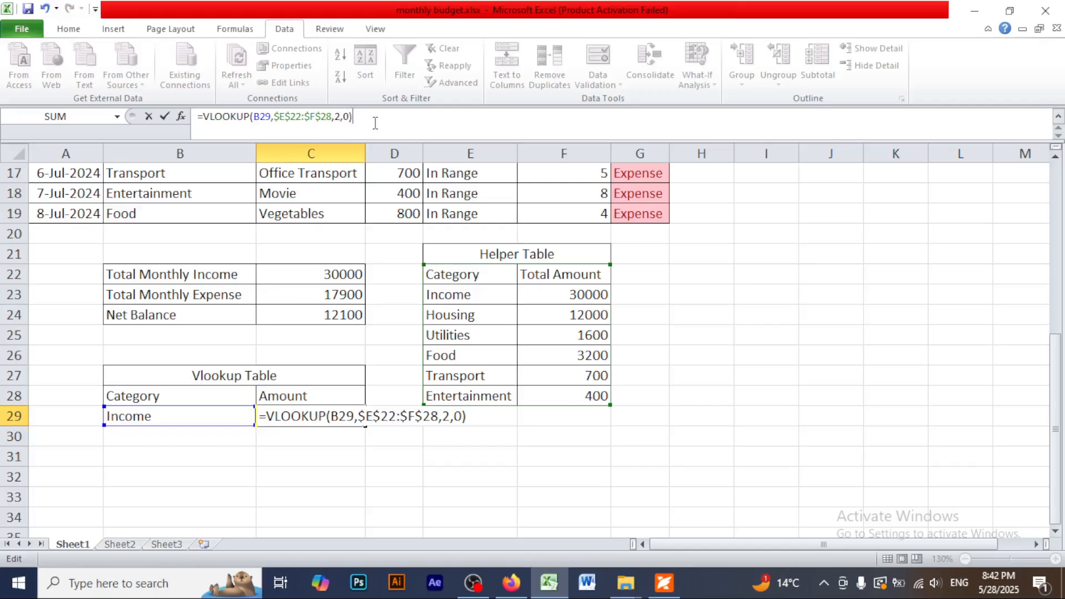
key(Return)
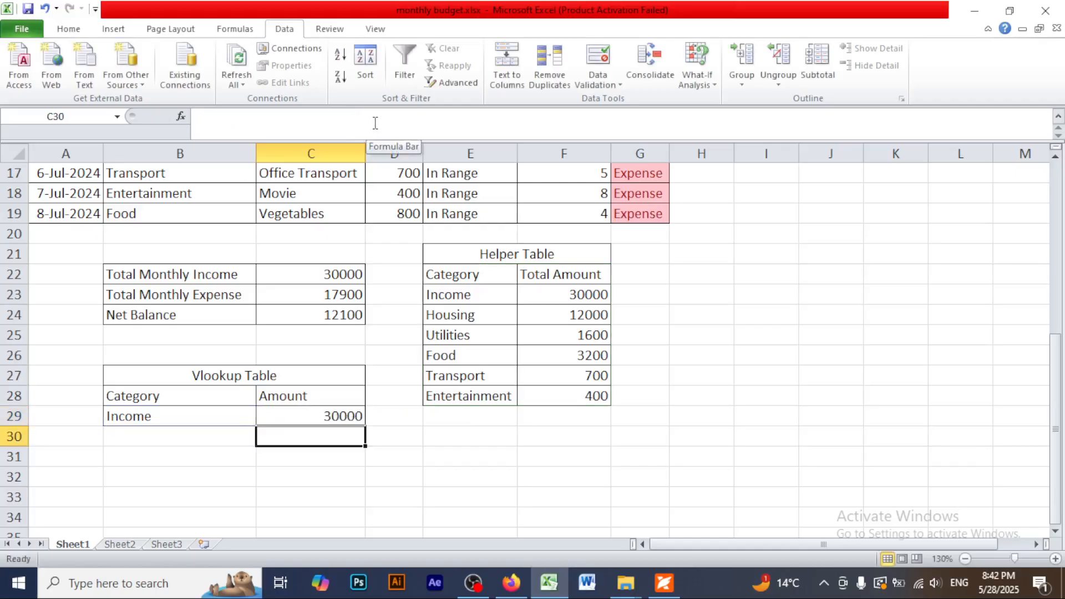
Test the lookup by choosing Housing, Food, Transport and Entertainment in turn from B29's category dropdown
click(332, 419)
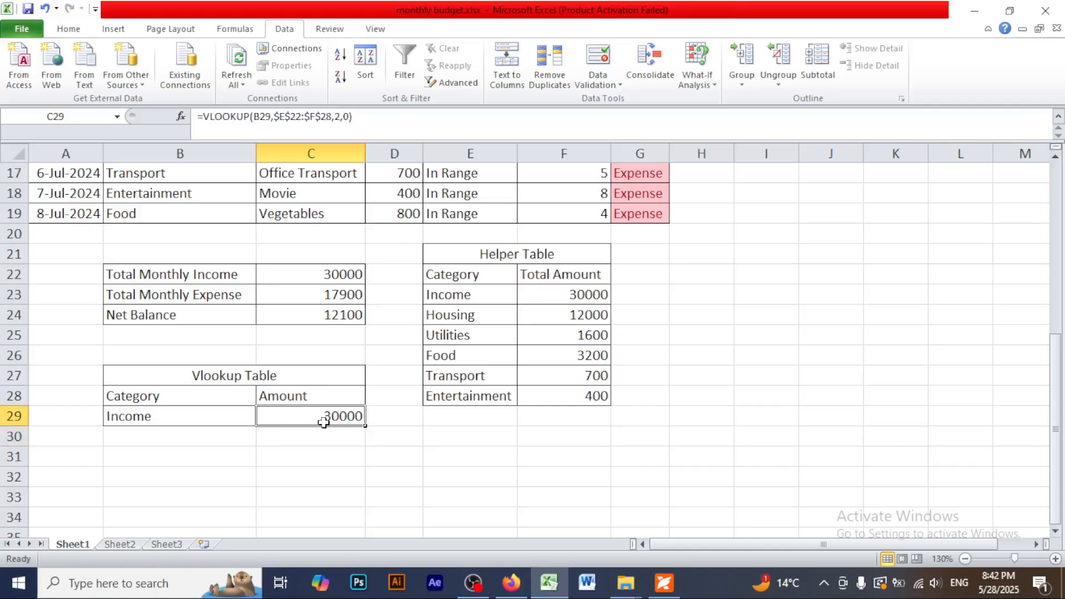
click(229, 420)
click(263, 419)
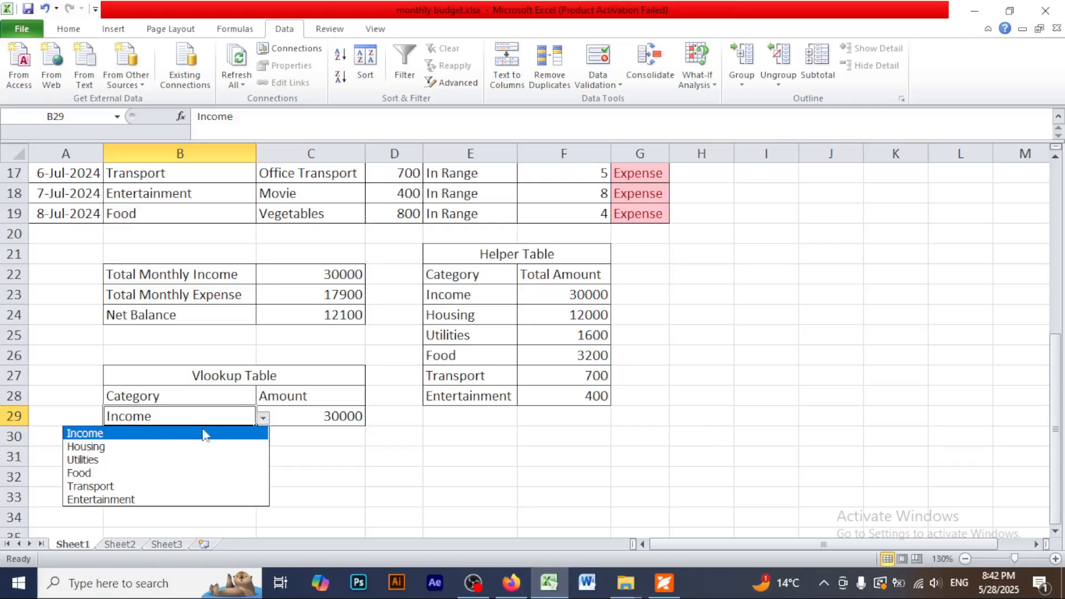
click(92, 445)
click(262, 419)
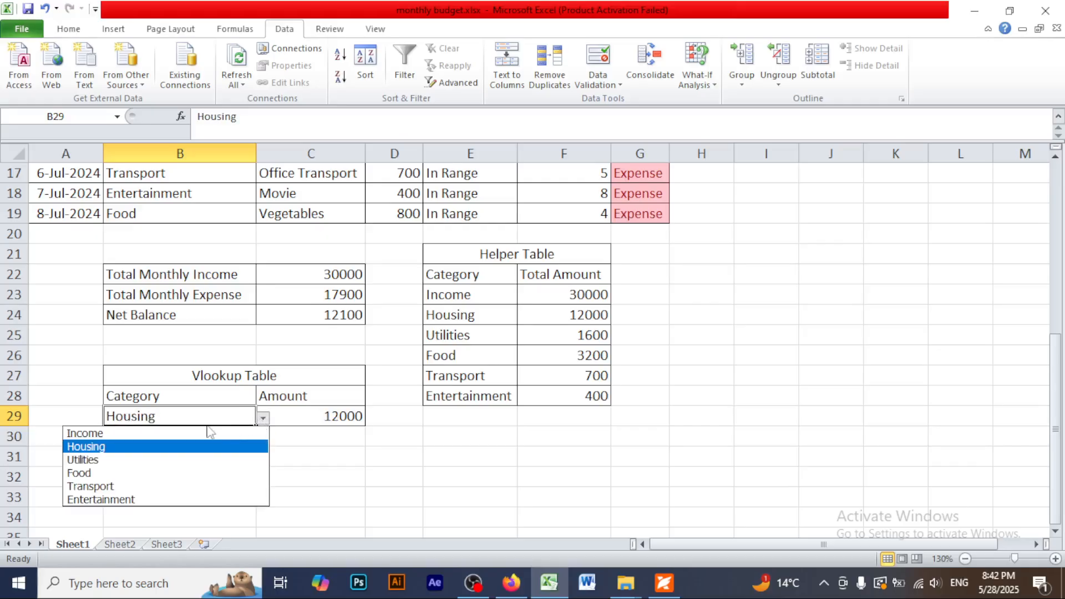
click(114, 471)
click(263, 420)
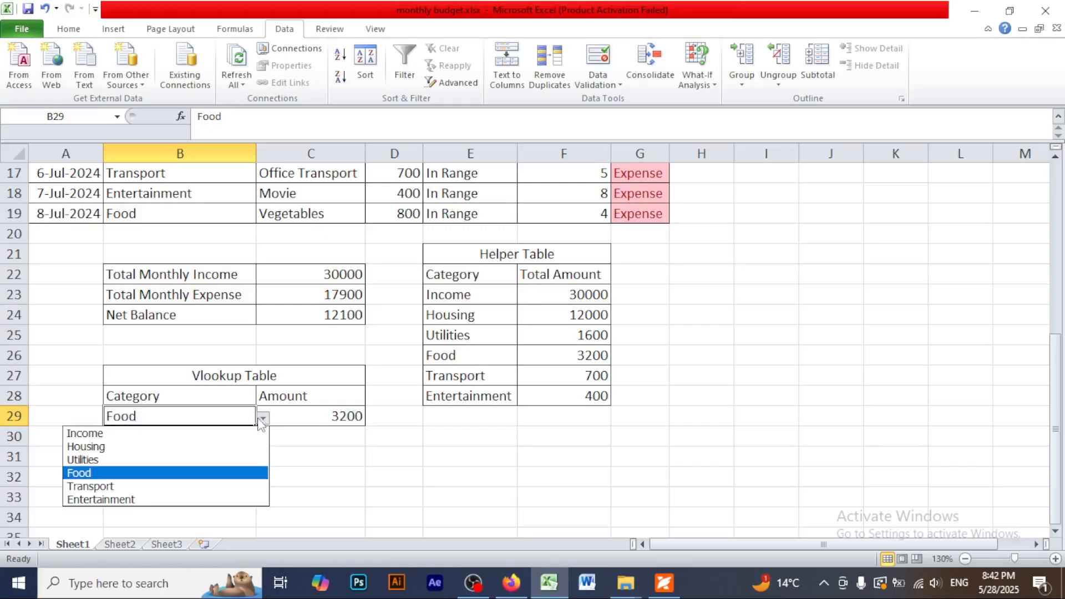
click(163, 484)
click(263, 419)
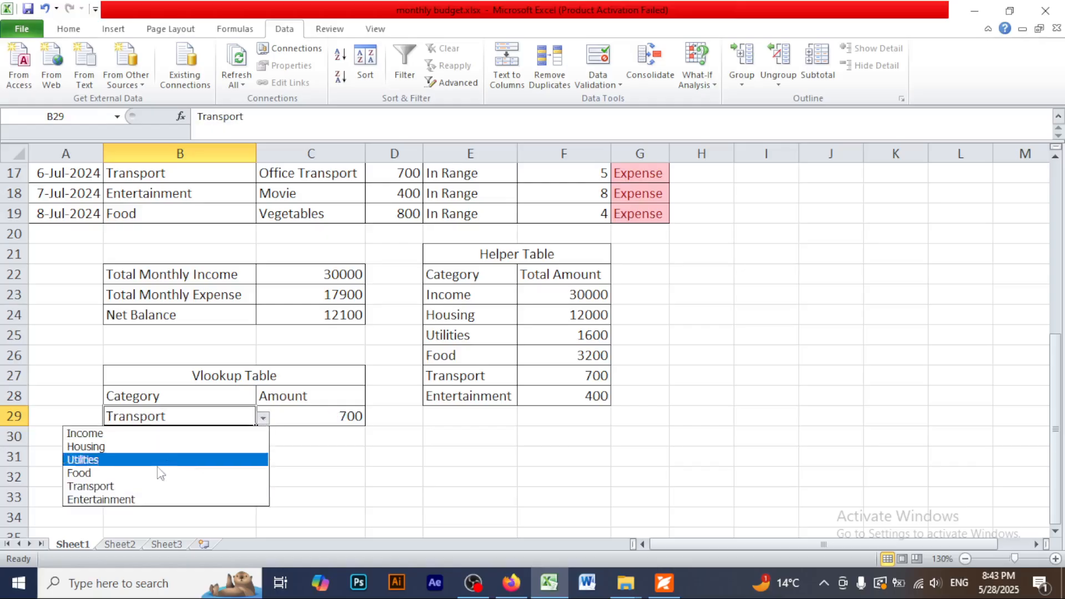
click(127, 500)
click(263, 419)
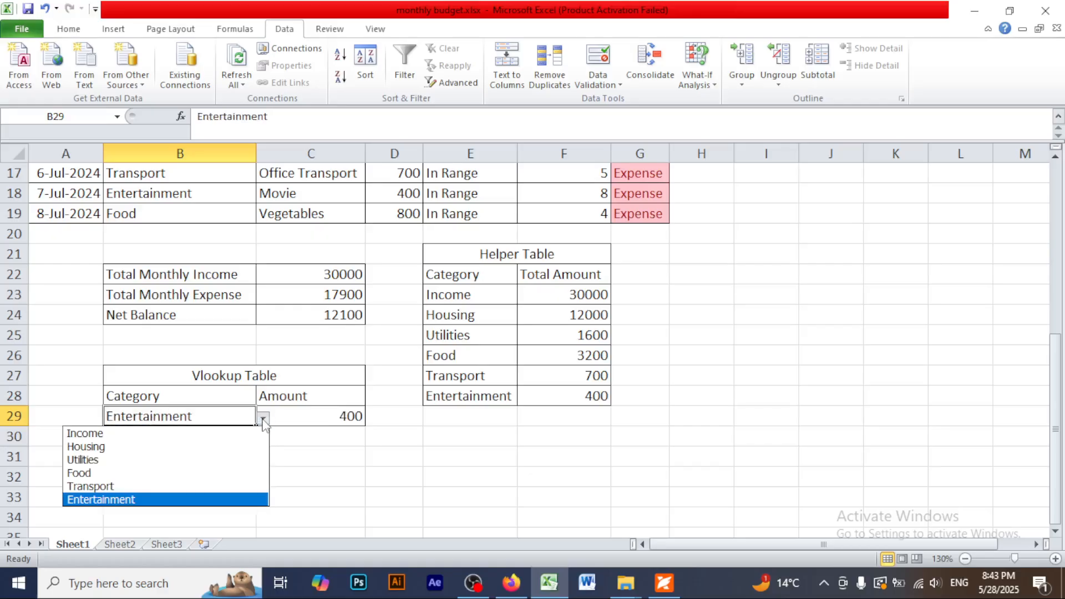
click(121, 501)
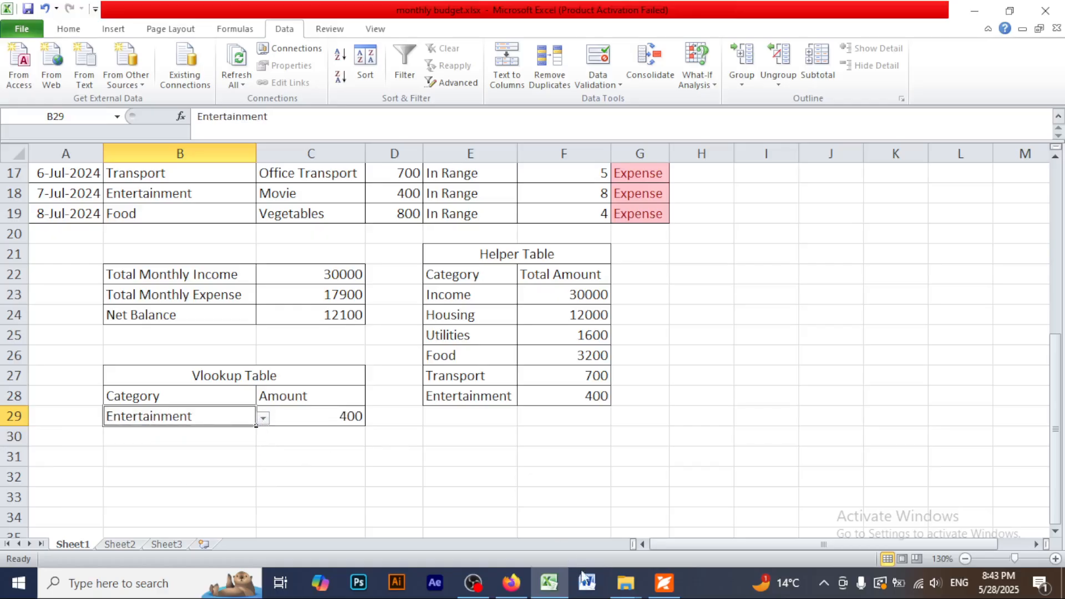
Switch to the assignment PDF in Foxit and draw a check mark beside the Housing row of the sample VLOOKUP table
click(664, 583)
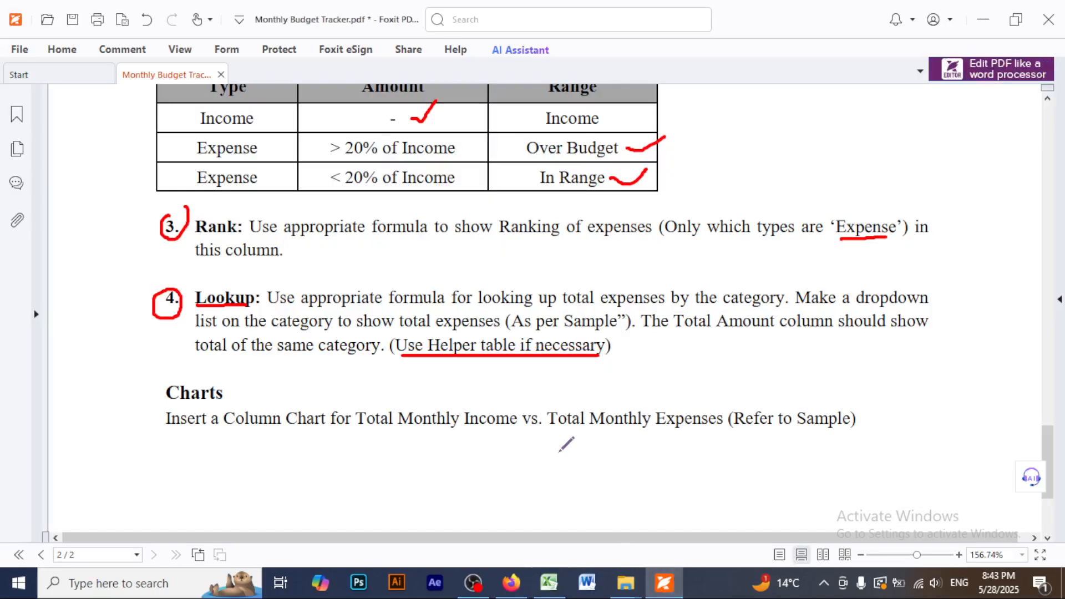
scroll(566, 444, up, 2)
scroll(566, 444, down, 4)
scroll(566, 444, up, 10)
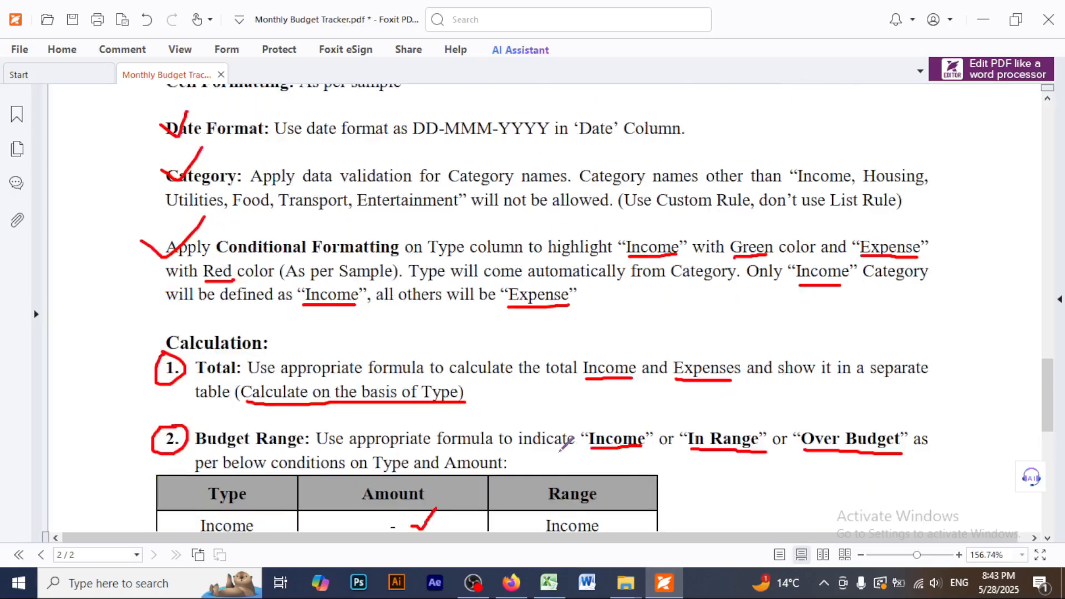
scroll(566, 443, up, 10)
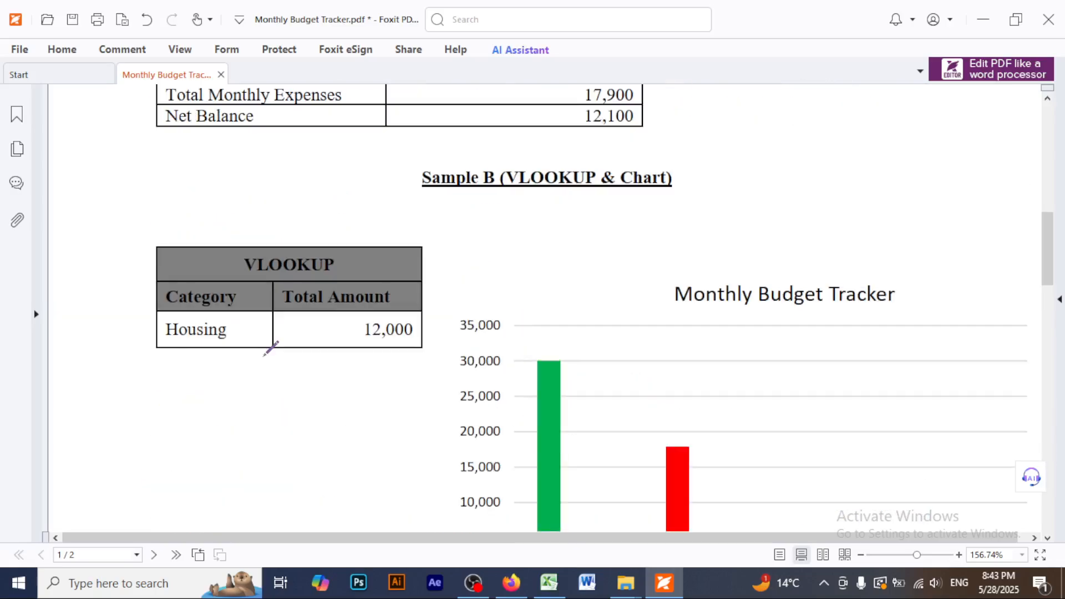
mouse_move(133, 332)
mouse_down()
mouse_move(148, 343)
mouse_move(179, 307)
mouse_up()
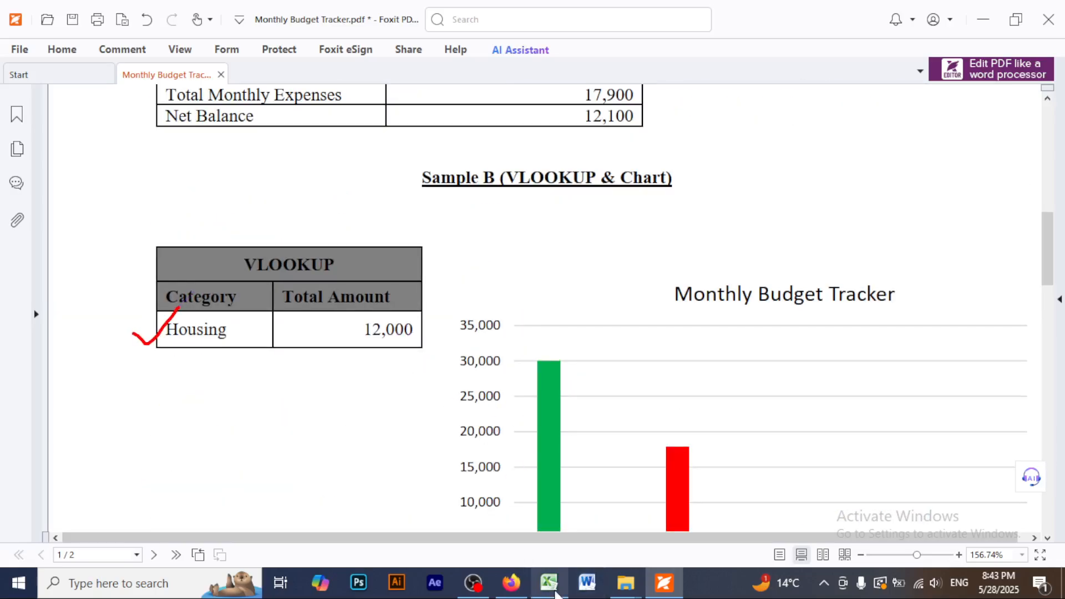
Return to Excel, set the category in B29 to Housing as in the sample, and review the finished tables
click(550, 583)
click(263, 418)
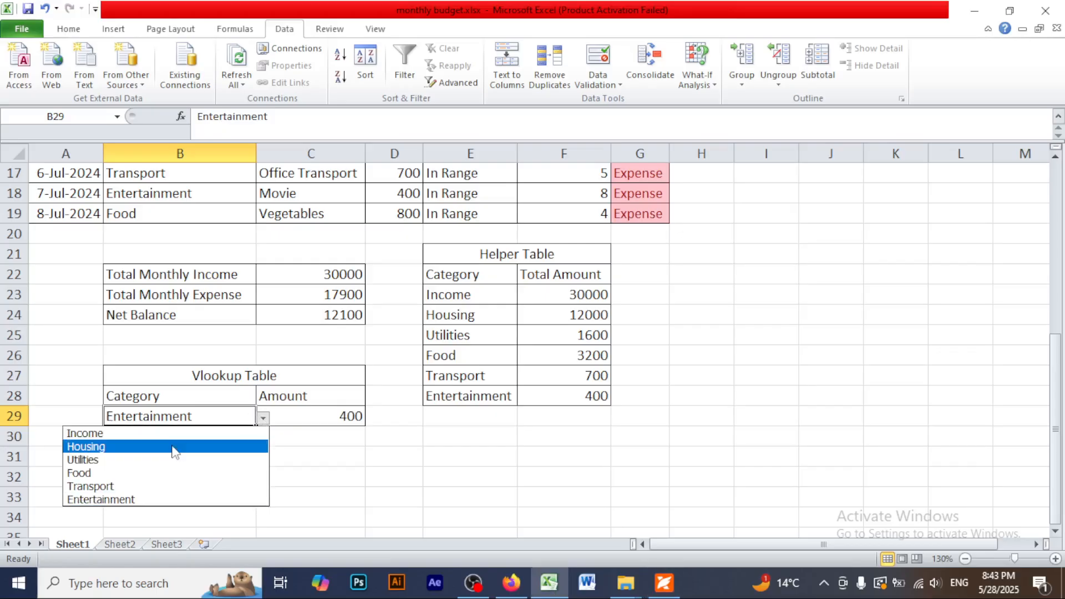
click(98, 446)
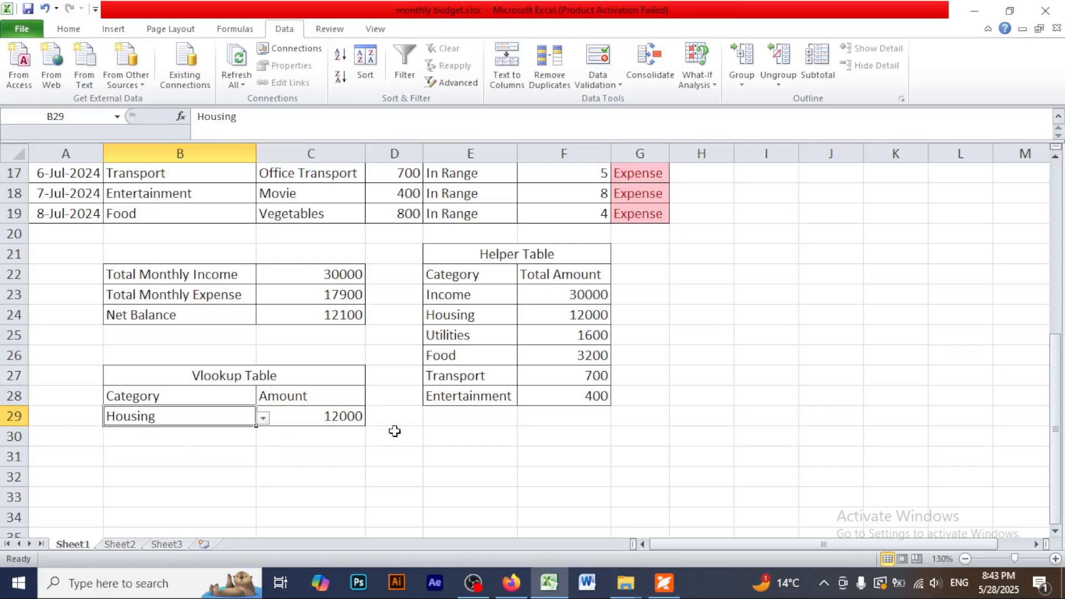
click(415, 441)
scroll(419, 453, up, 4)
scroll(420, 453, down, 4)
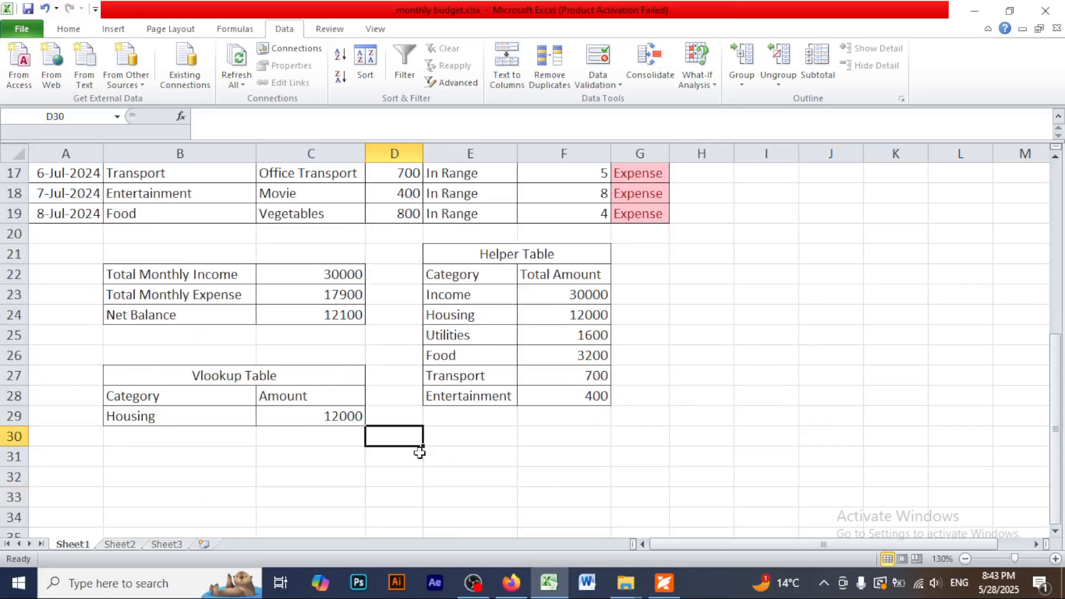
scroll(525, 452, down, 2)
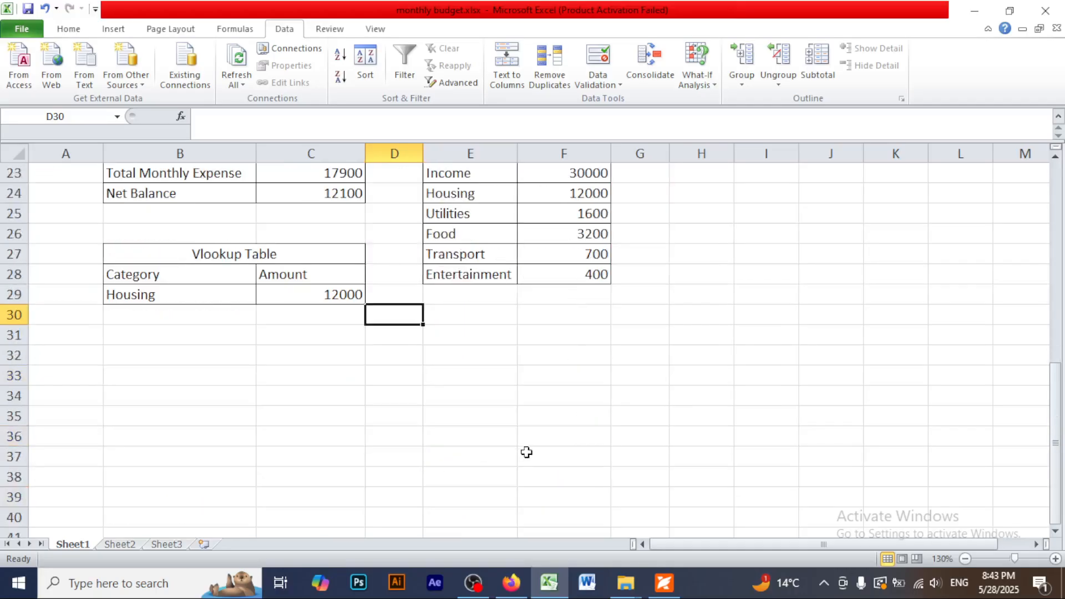
scroll(497, 407, up, 5)
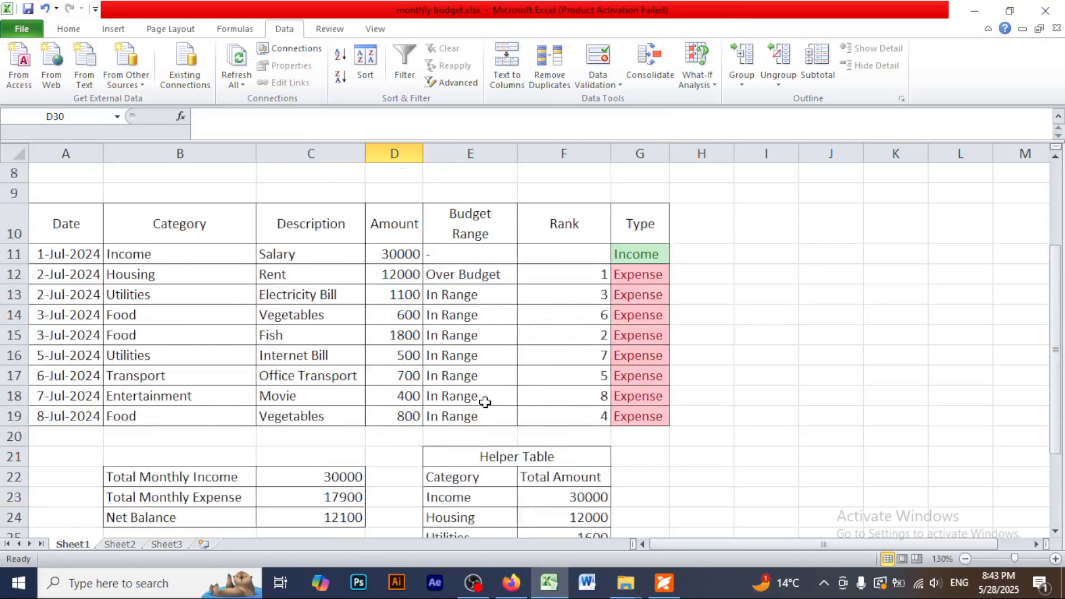
scroll(482, 404, down, 2)
Switch to the assignment PDF in Foxit, draw a check mark on the Charts heading and underline "Insert a Column Chart"
click(665, 583)
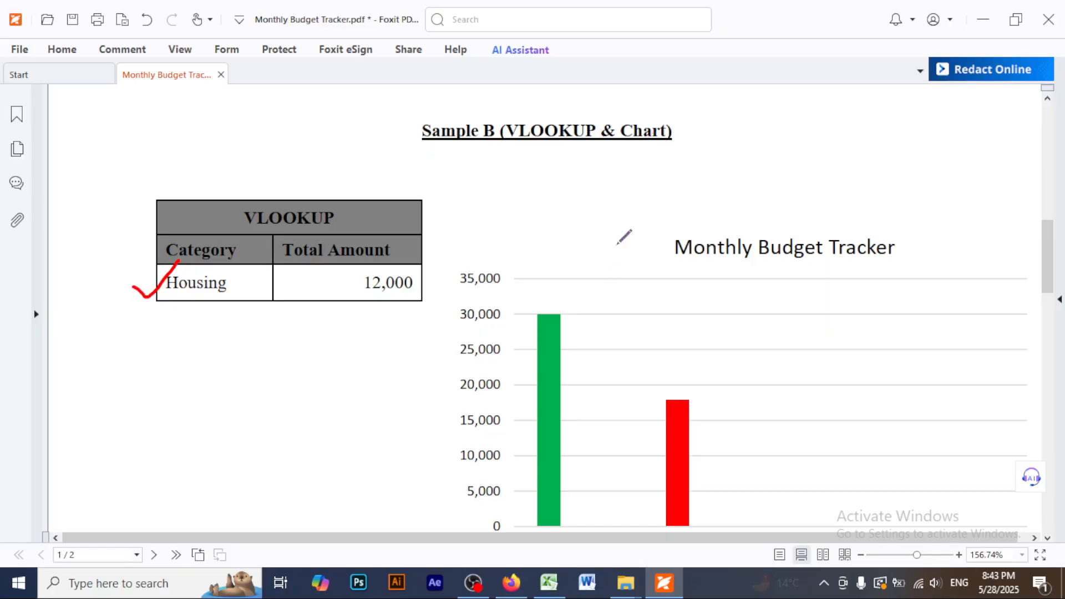
scroll(602, 368, up, 3)
scroll(602, 367, up, 9)
scroll(604, 371, down, 10)
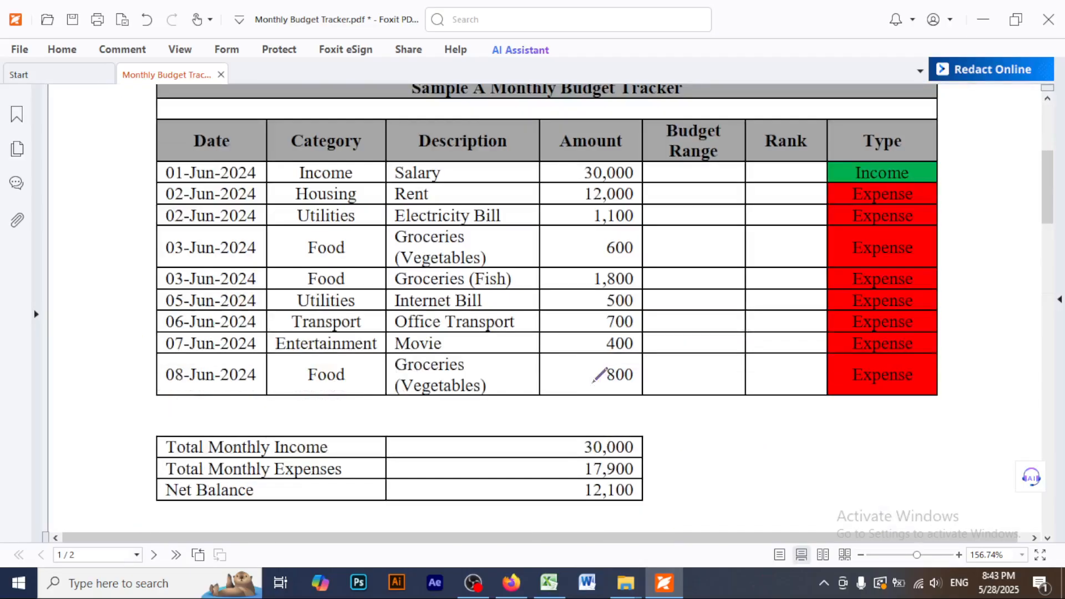
scroll(600, 376, down, 20)
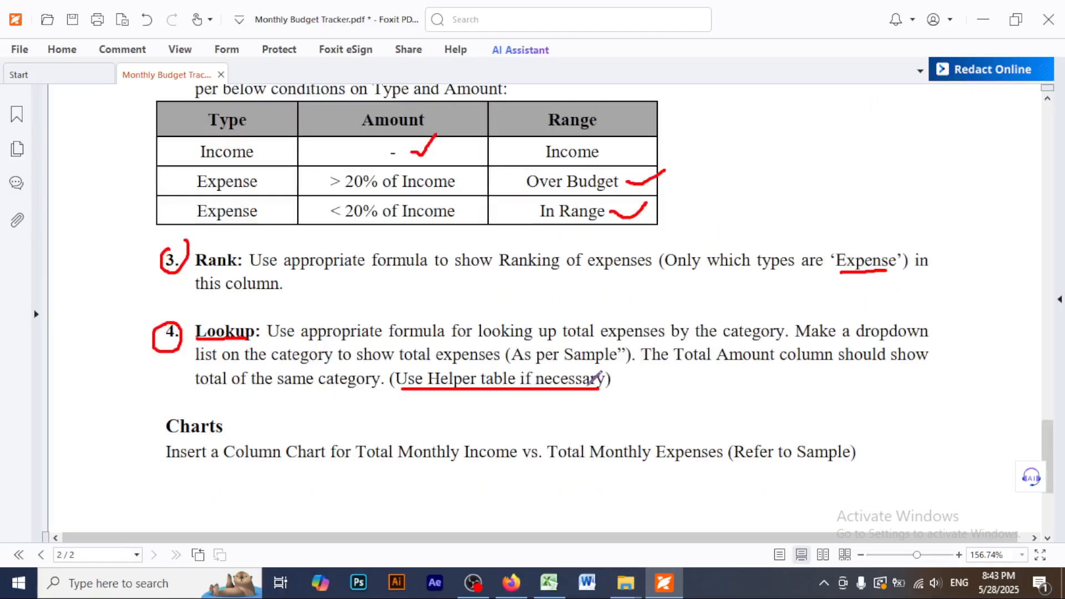
mouse_move(151, 235)
mouse_down()
mouse_move(168, 241)
mouse_move(198, 218)
mouse_up()
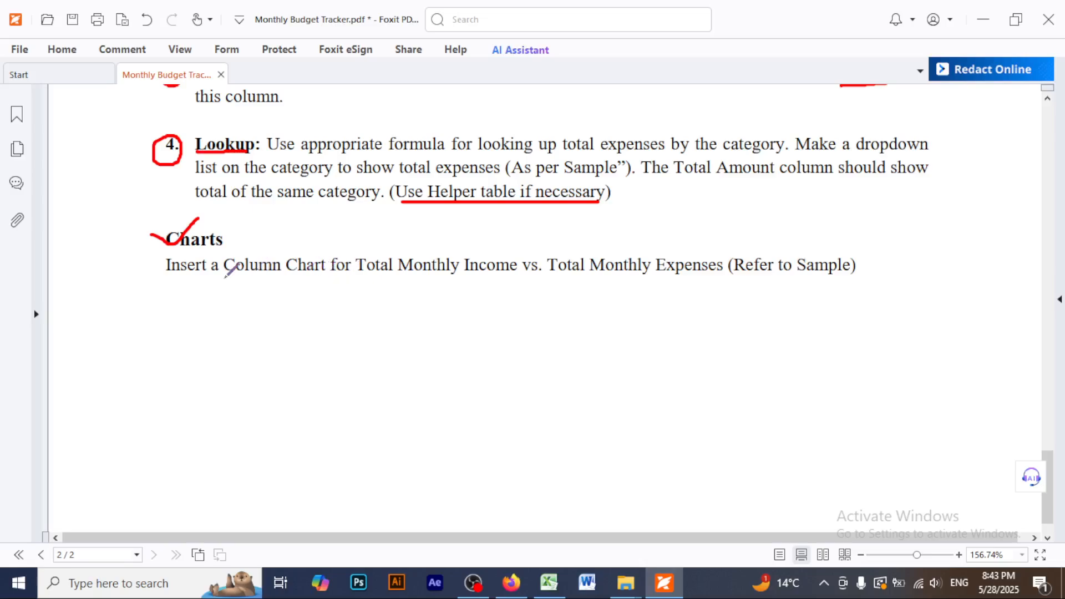
drag(184, 275, 337, 272)
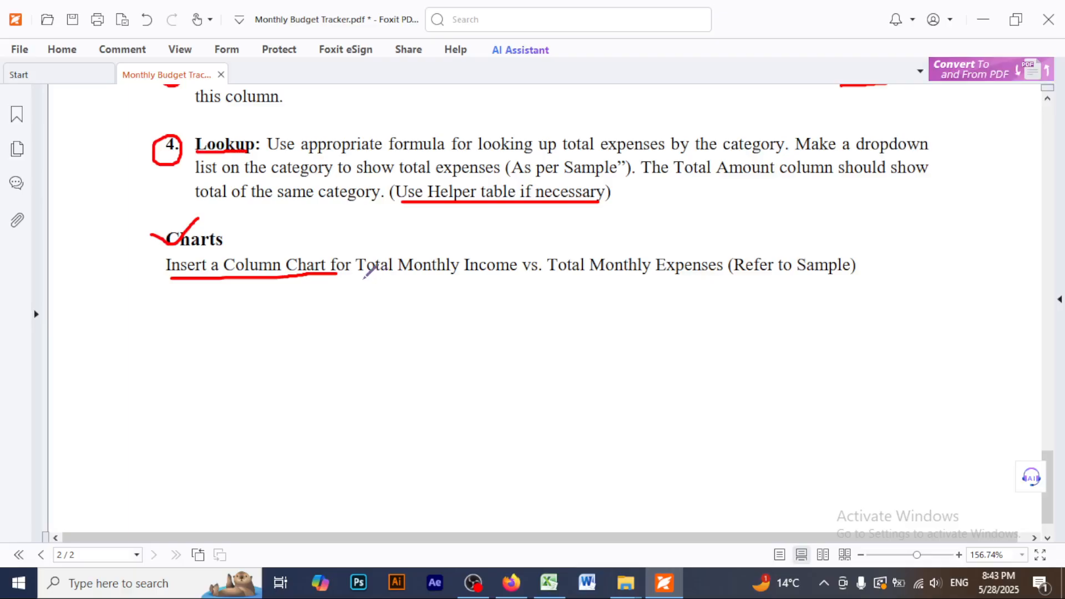
Underline "Total Monthly Income" and "Total Monthly Expenses" in the PDF's Charts instruction, and examine the sample column chart
drag(363, 279, 515, 279)
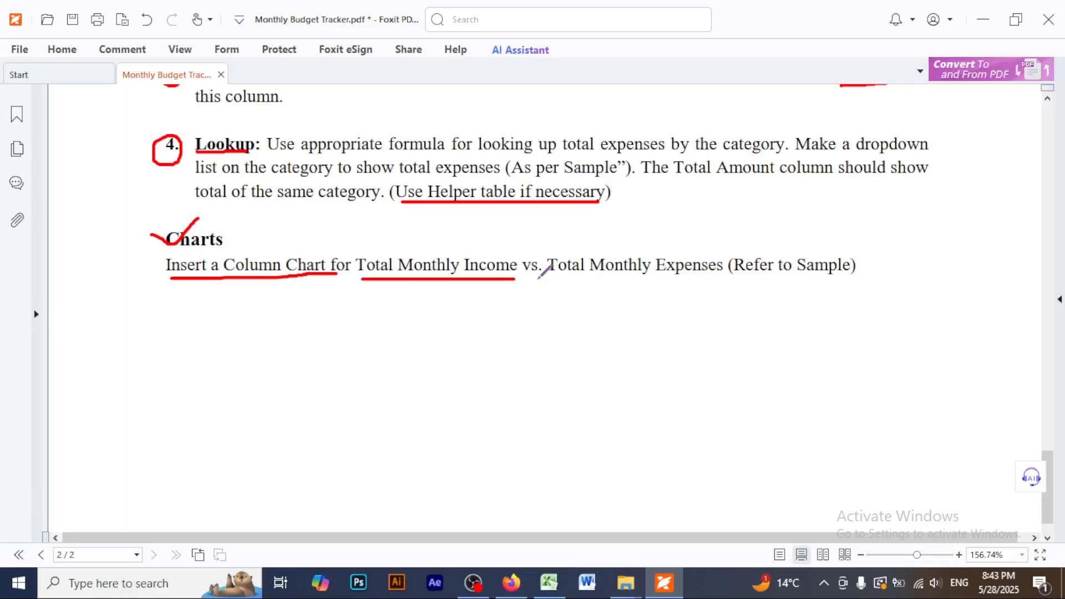
drag(558, 276, 719, 280)
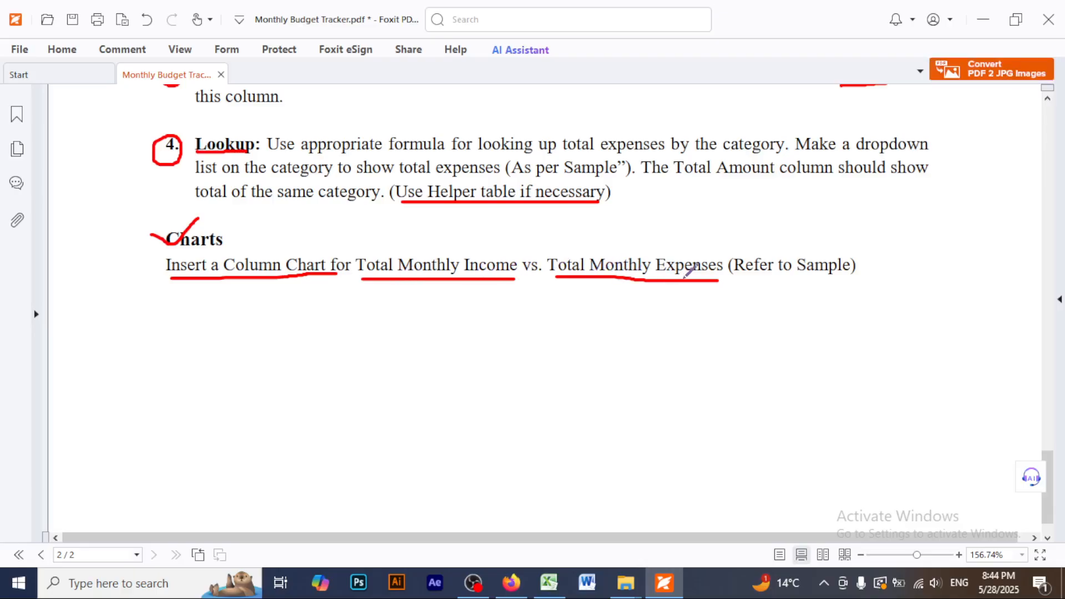
scroll(647, 383, up, 5)
scroll(648, 387, down, 6)
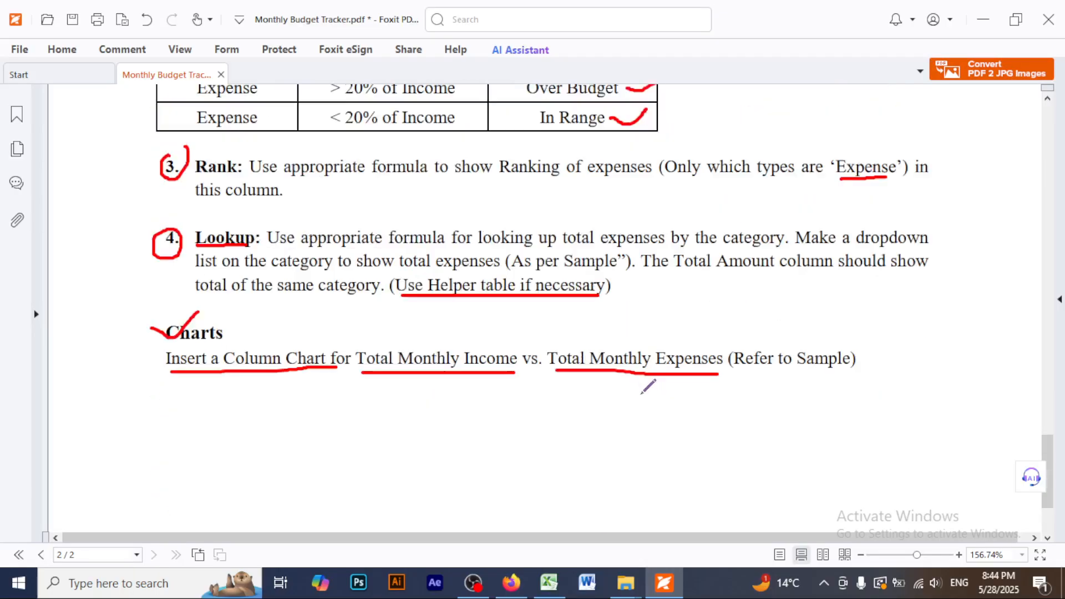
scroll(648, 387, up, 15)
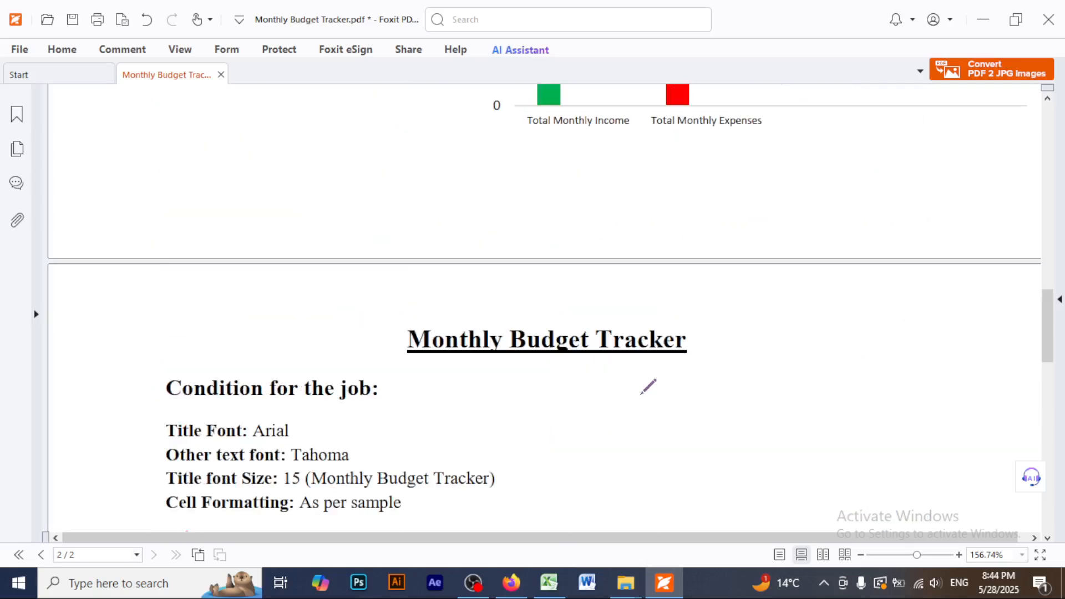
scroll(648, 387, up, 5)
scroll(648, 386, down, 3)
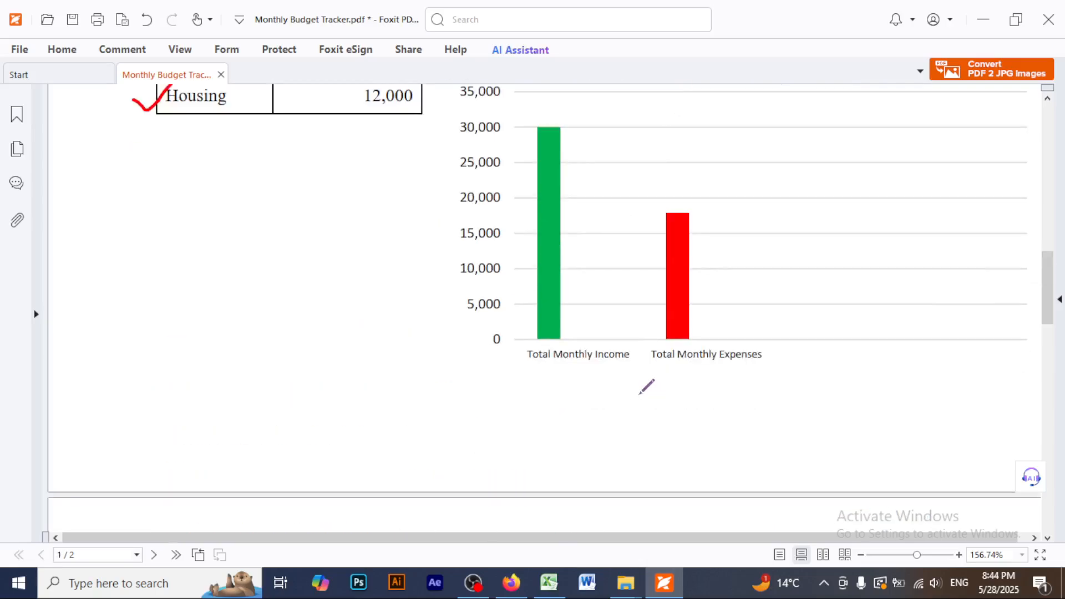
scroll(647, 386, up, 3)
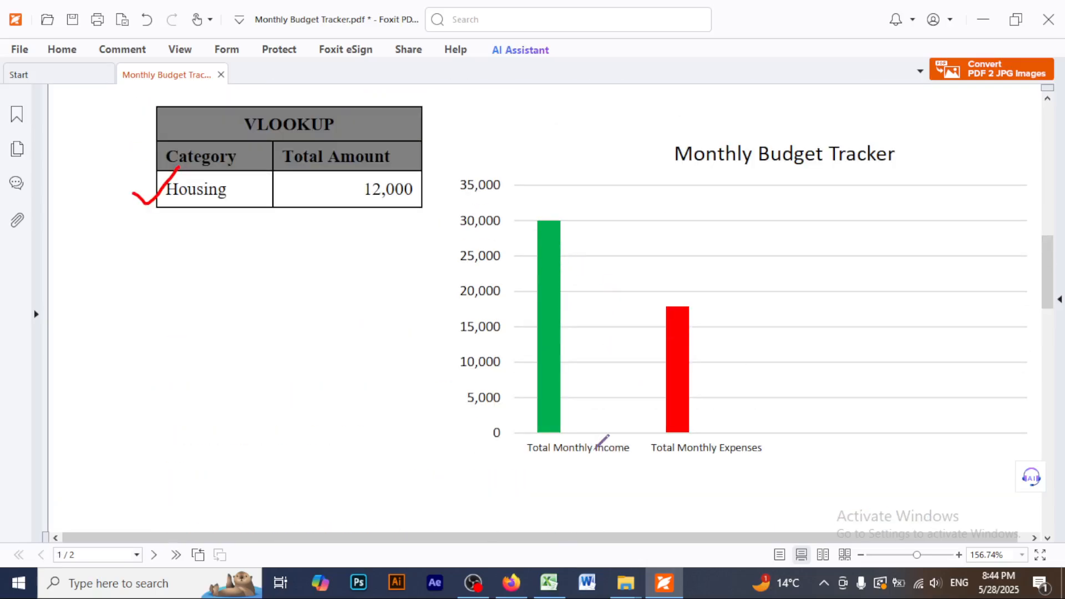
Switch to Excel and insert a 2-D clustered column chart from the Total Monthly Income and Total Monthly Expense rows, B22:C23
click(549, 582)
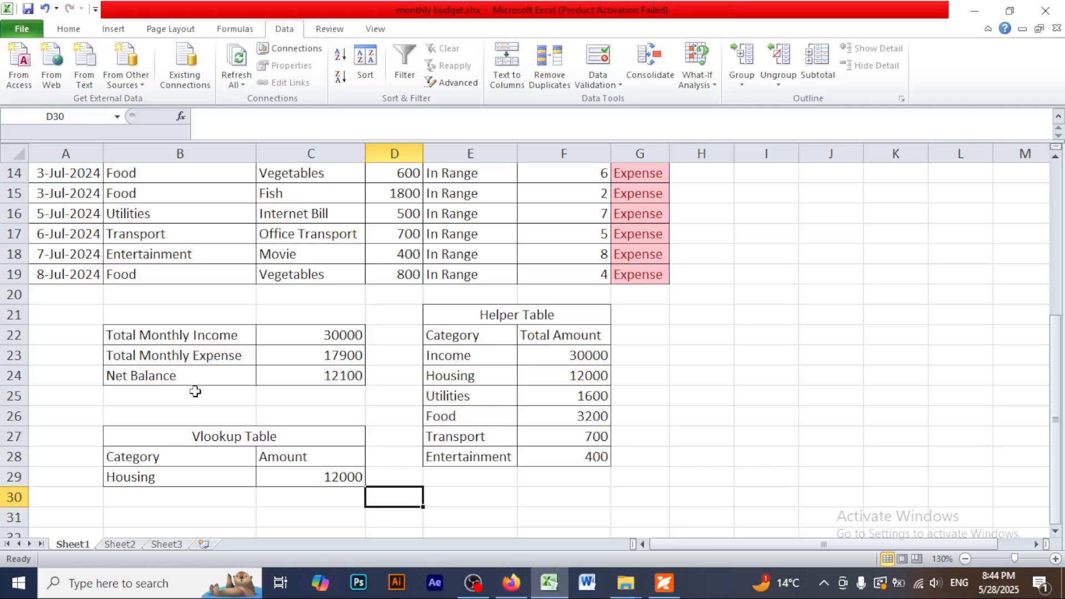
drag(136, 337, 259, 348)
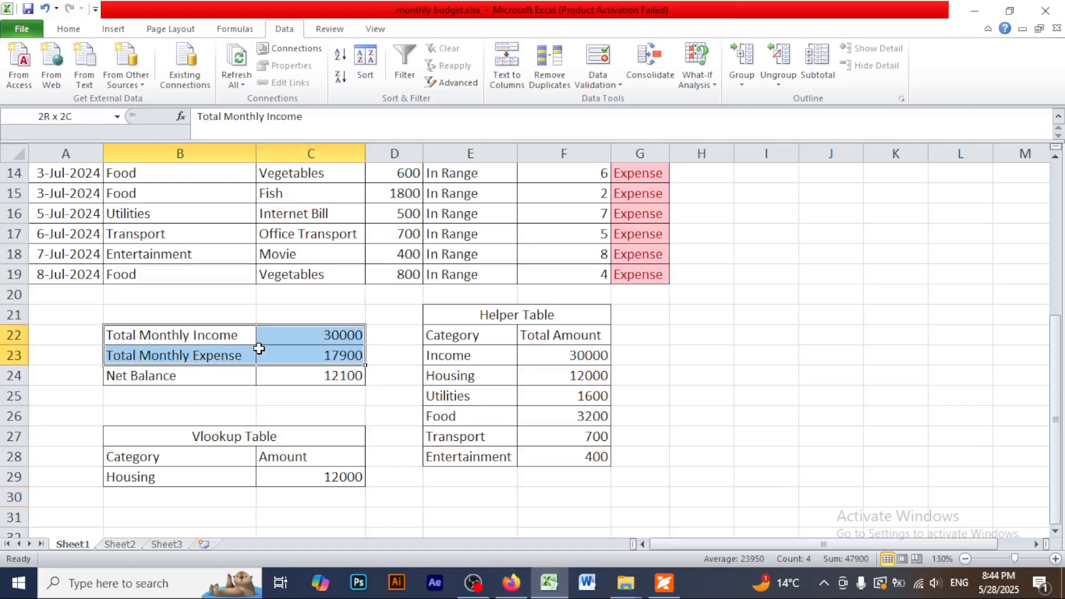
click(381, 330)
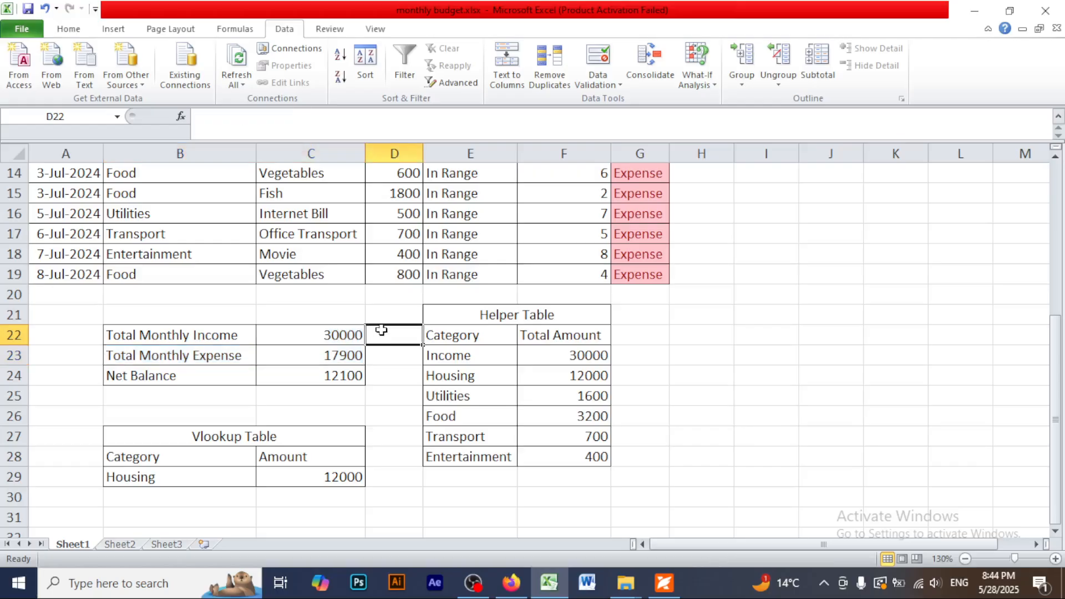
drag(120, 335, 344, 353)
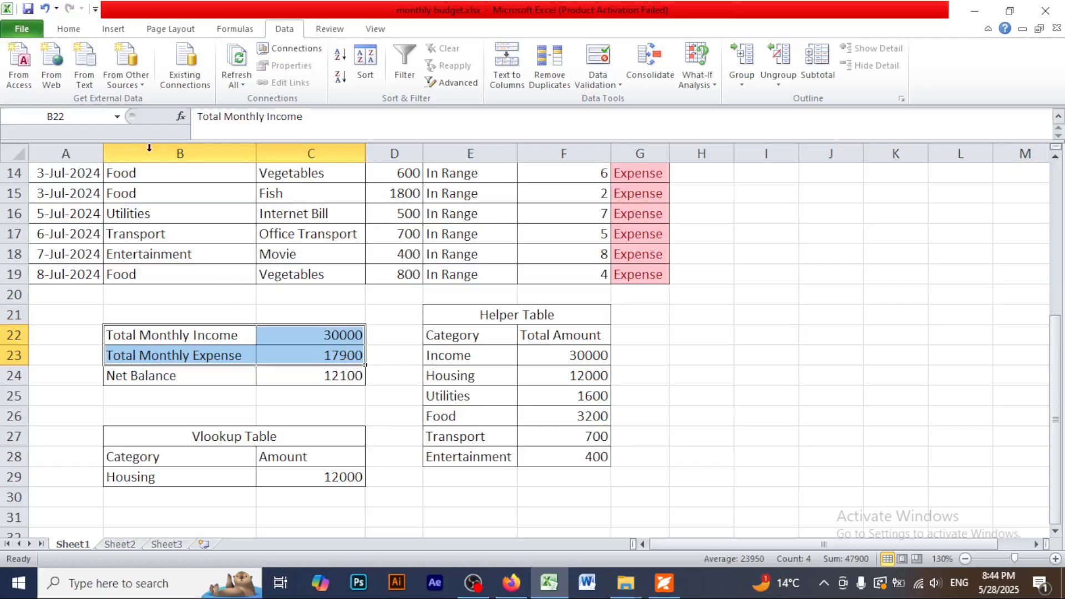
click(111, 29)
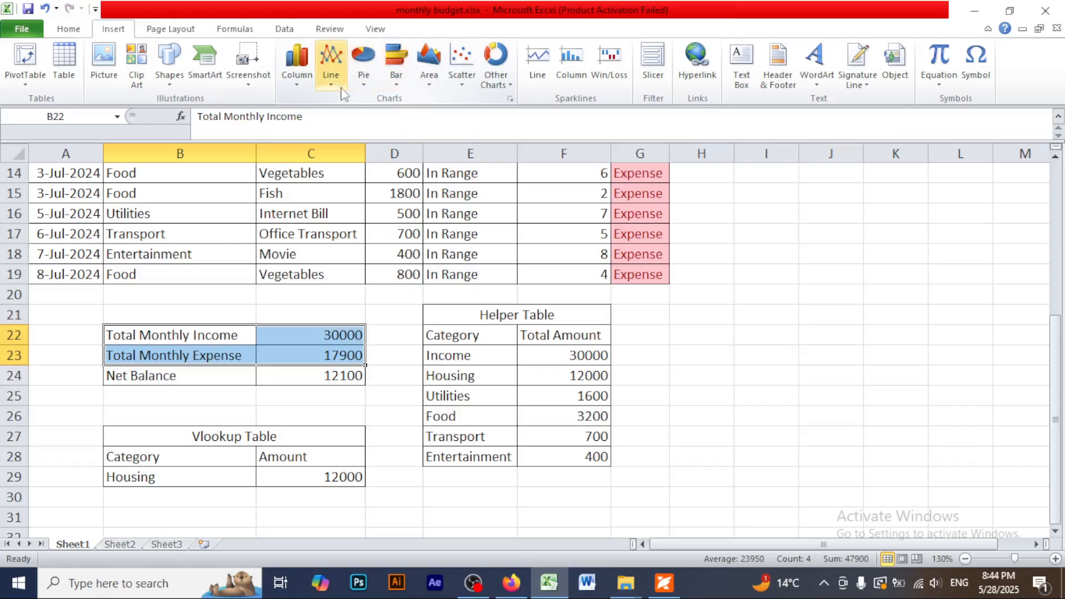
click(296, 89)
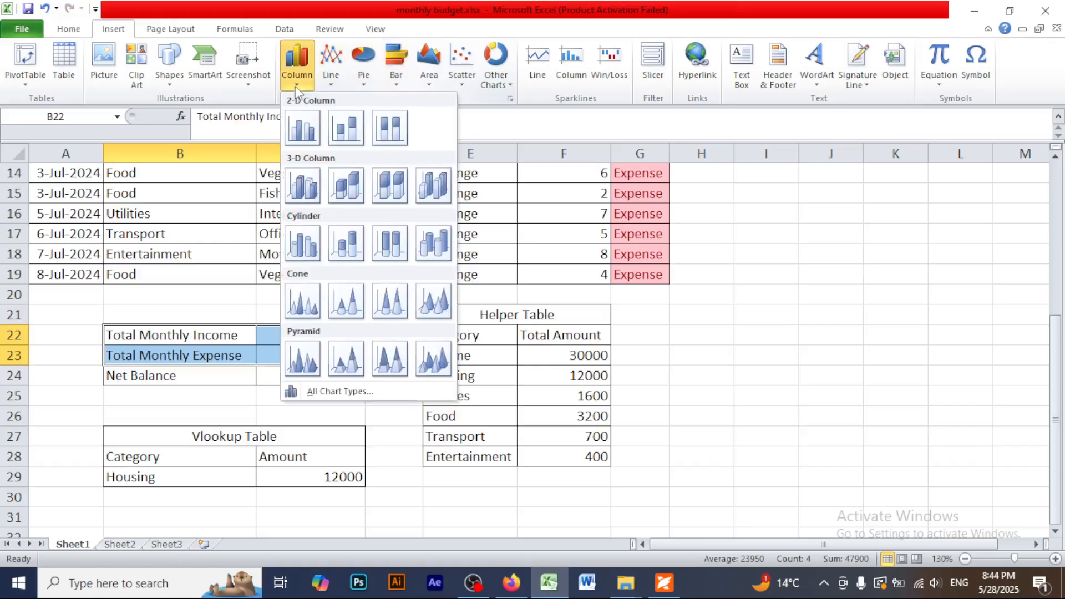
click(302, 131)
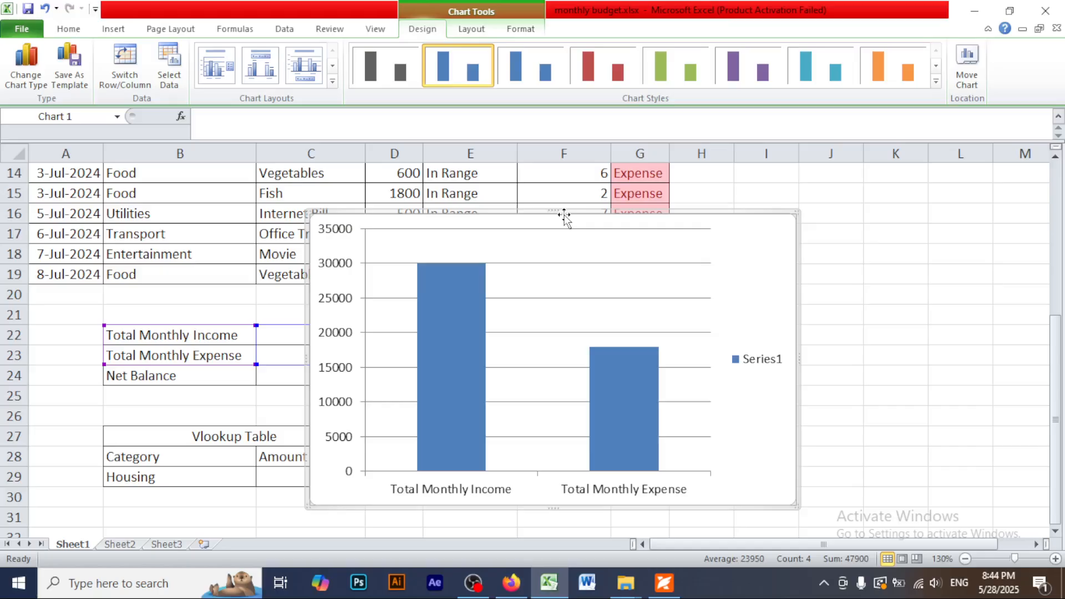
Move the column chart below the helper table so it starts around row 30, clear of all the tables
drag(564, 219, 628, 416)
scroll(630, 418, down, 3)
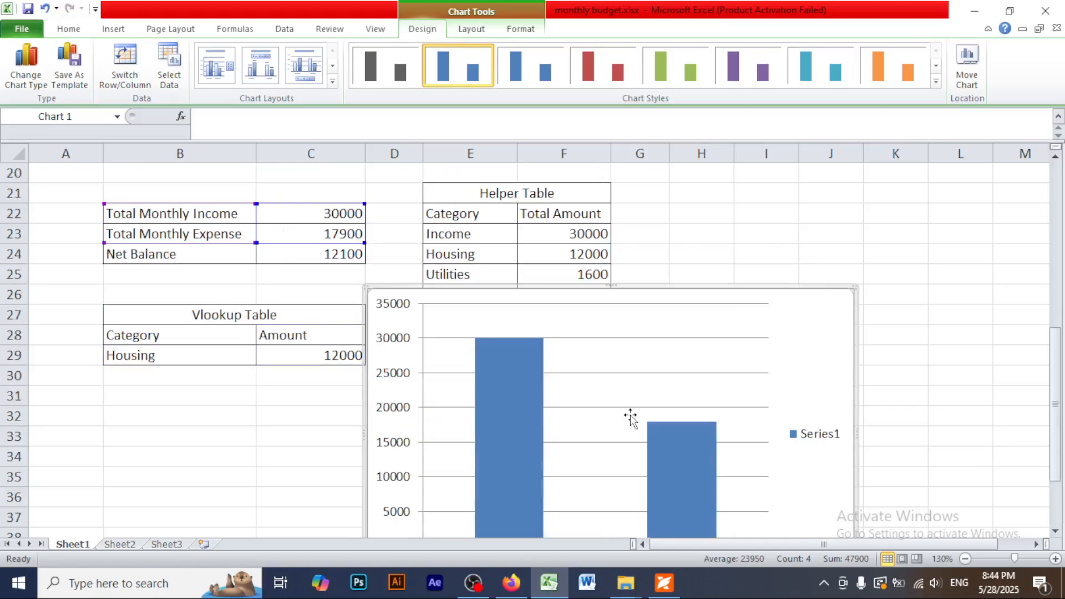
drag(677, 232, 678, 295)
drag(607, 293, 681, 321)
Check the sample chart in the Foxit PDF, return to Excel and delete the Series1 legend from the column chart
click(661, 584)
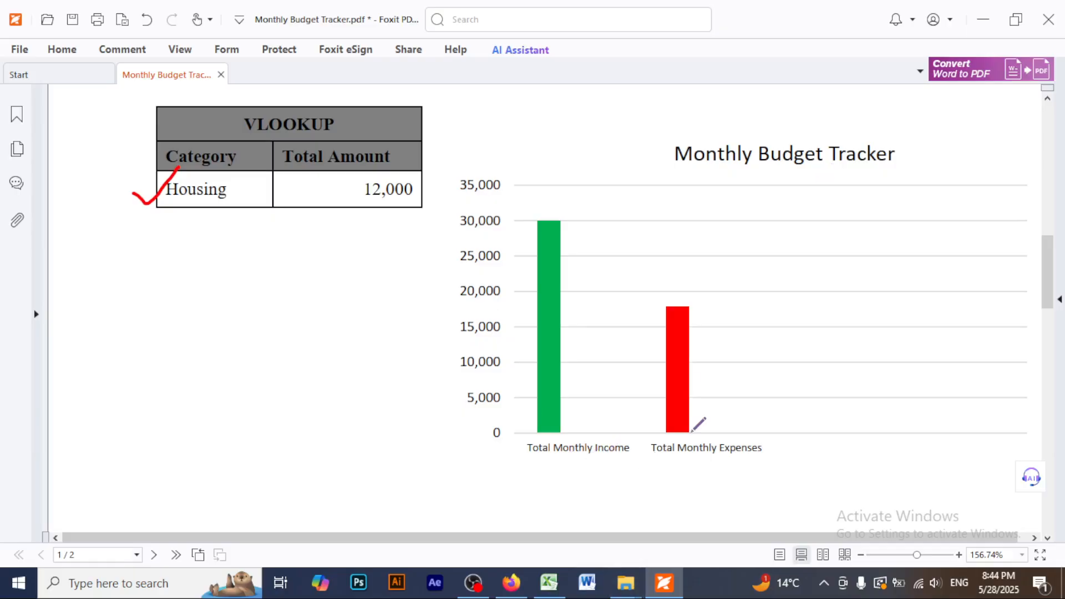
click(549, 583)
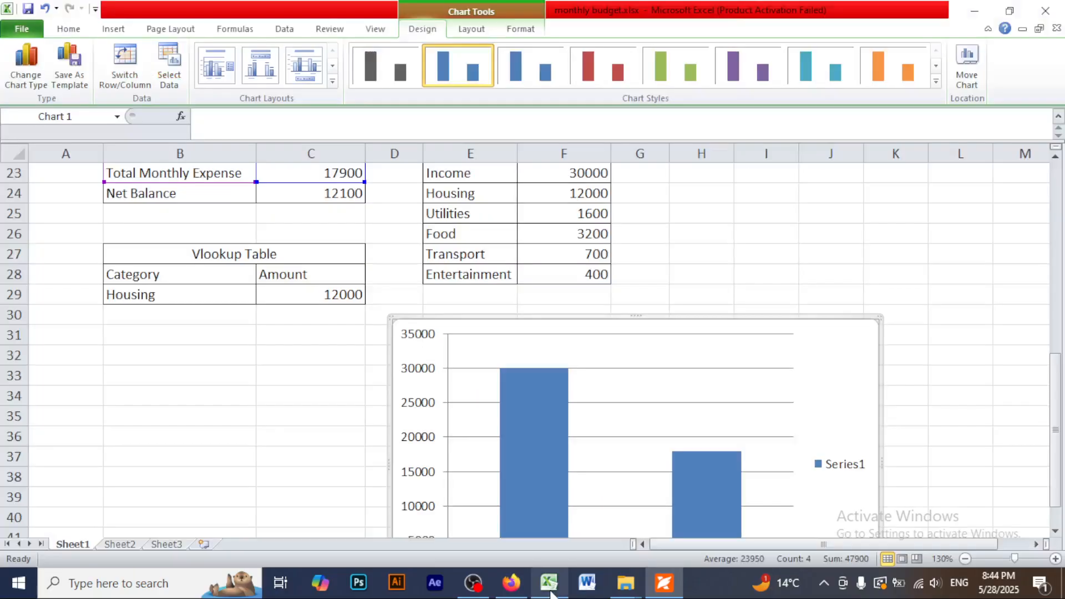
scroll(618, 458, down, 3)
click(844, 285)
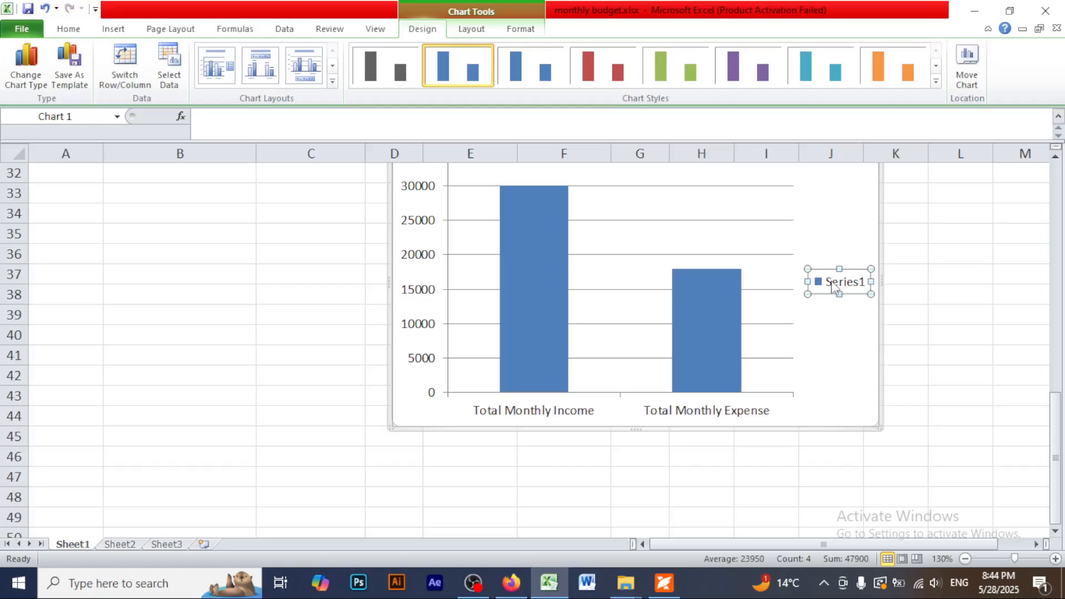
key(Delete)
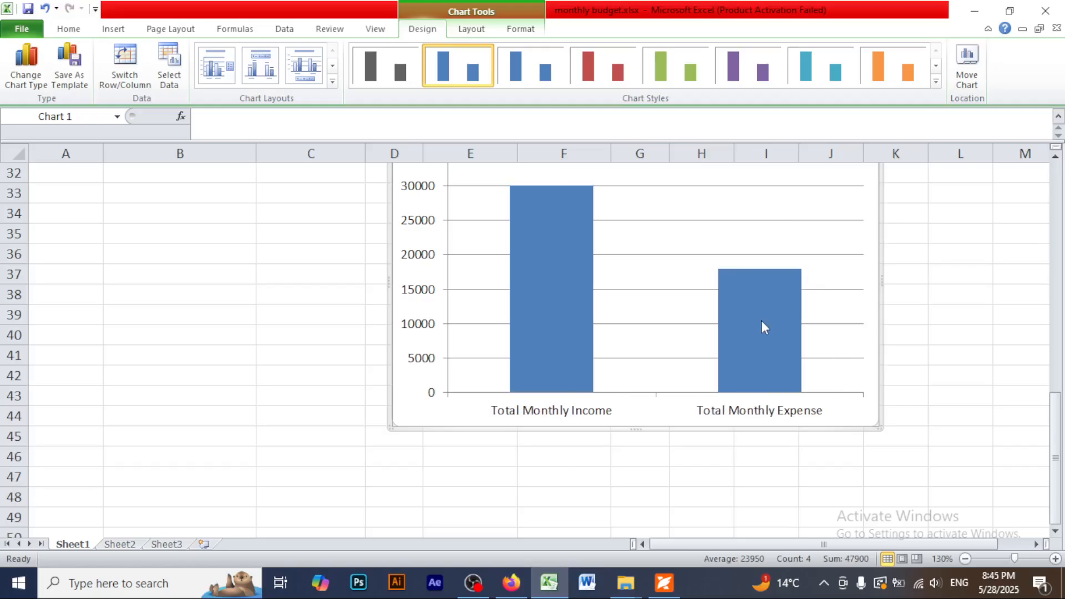
Apply the chart layout with a title above and a legend below the plot, and delete the Series1 legend
scroll(761, 321, up, 1)
click(585, 330)
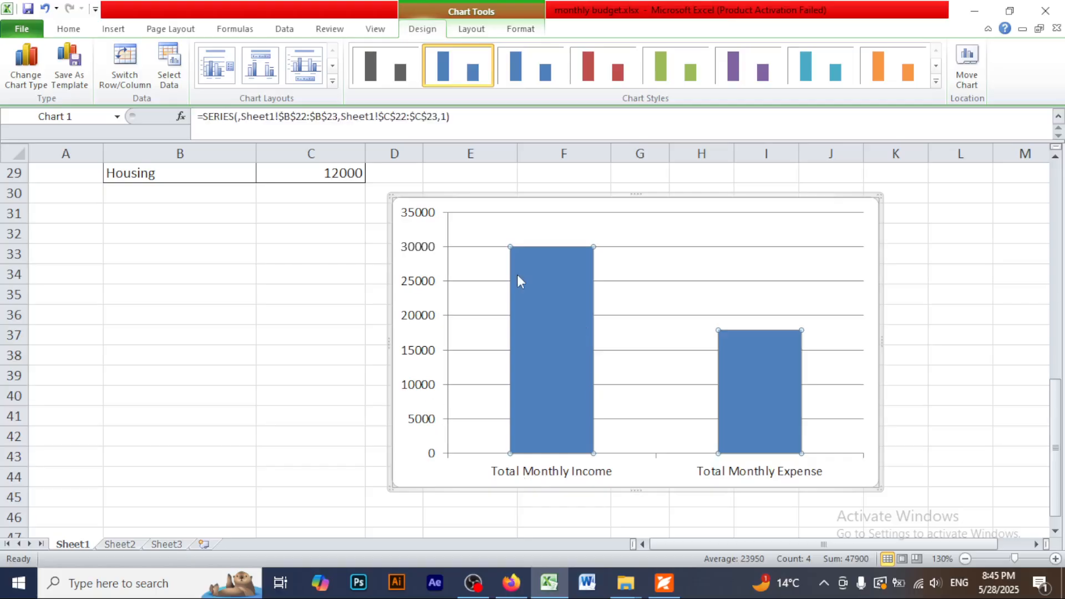
click(648, 204)
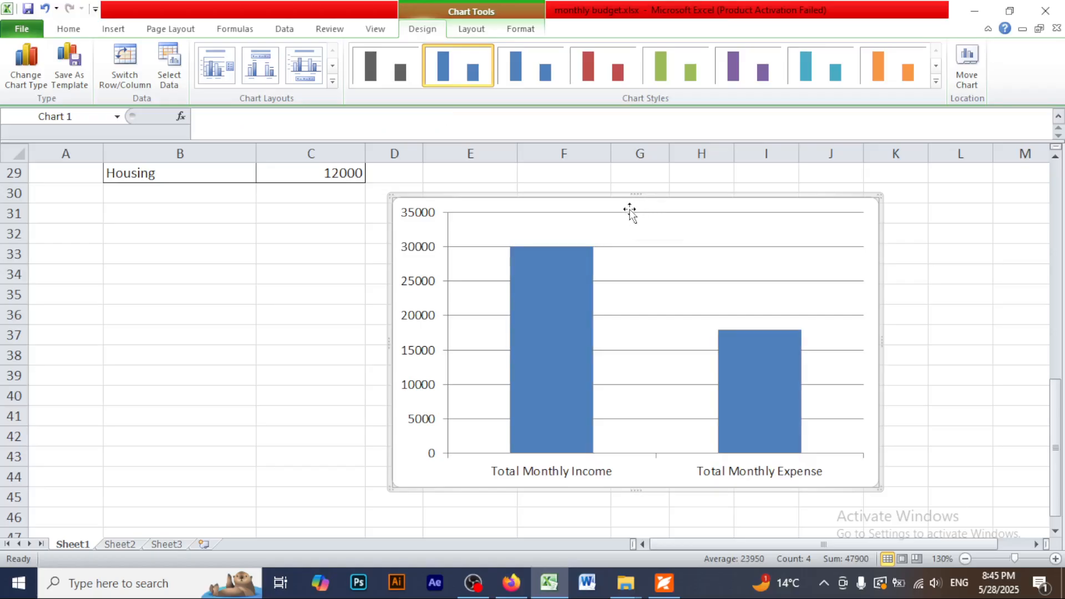
click(333, 81)
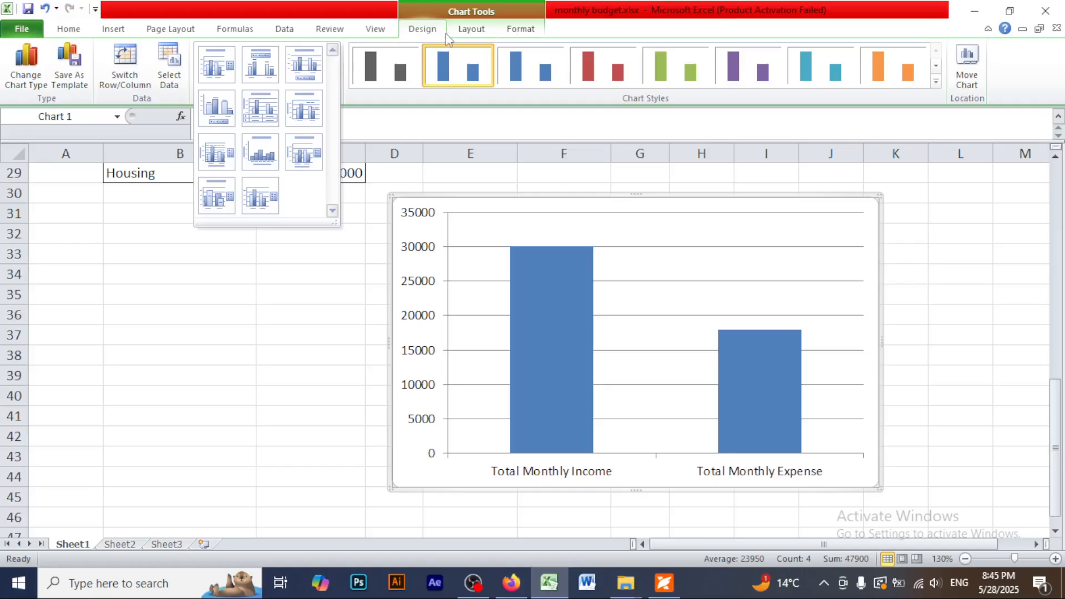
click(423, 33)
click(333, 81)
click(309, 71)
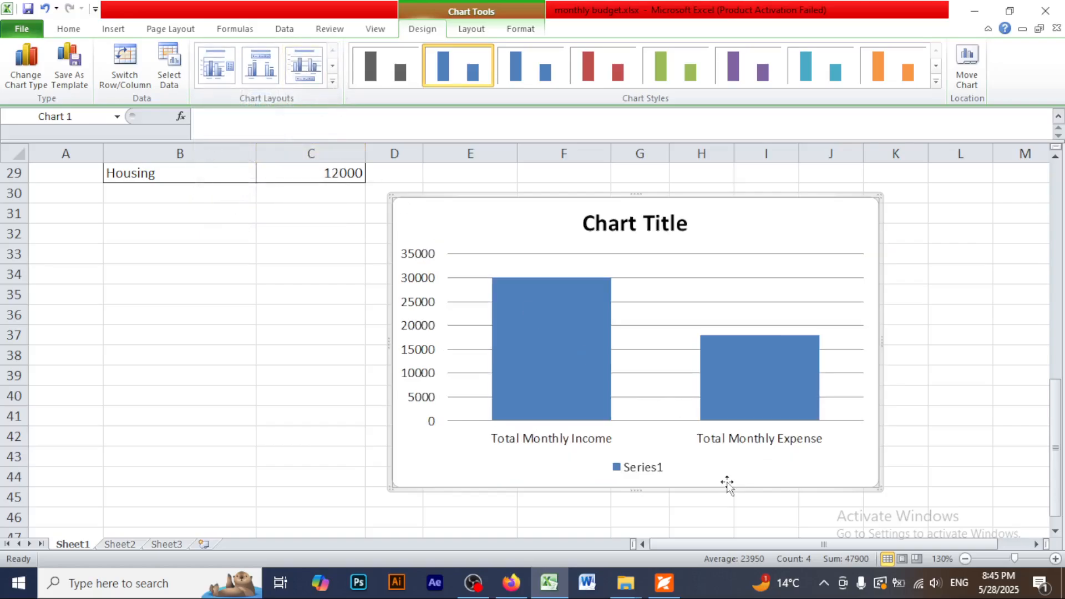
click(646, 473)
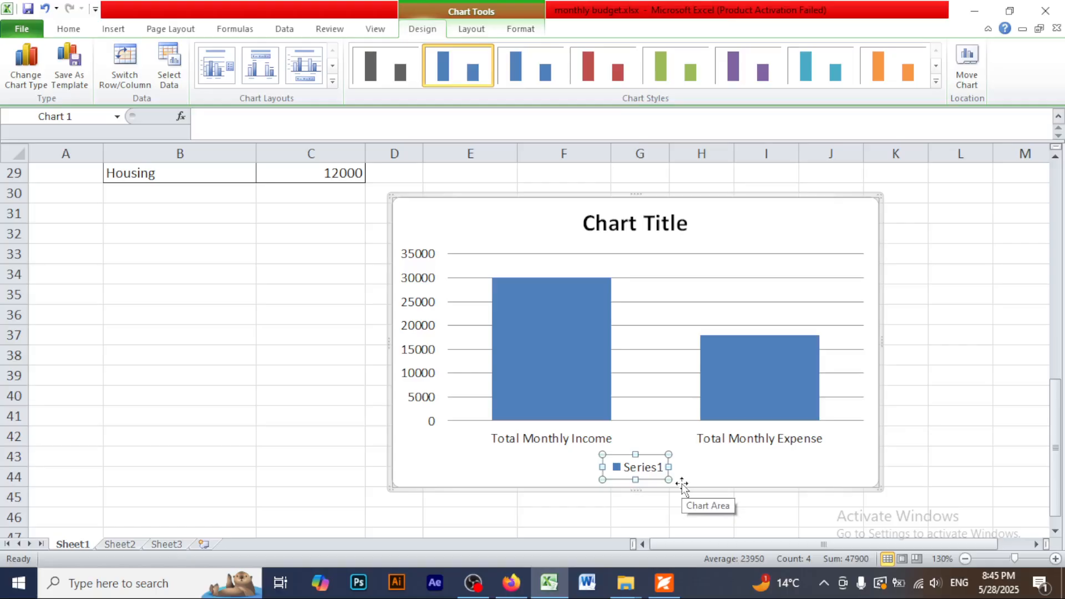
key(Delete)
Replace the placeholder chart title with "Monthly Budget Tracket"
click(609, 229)
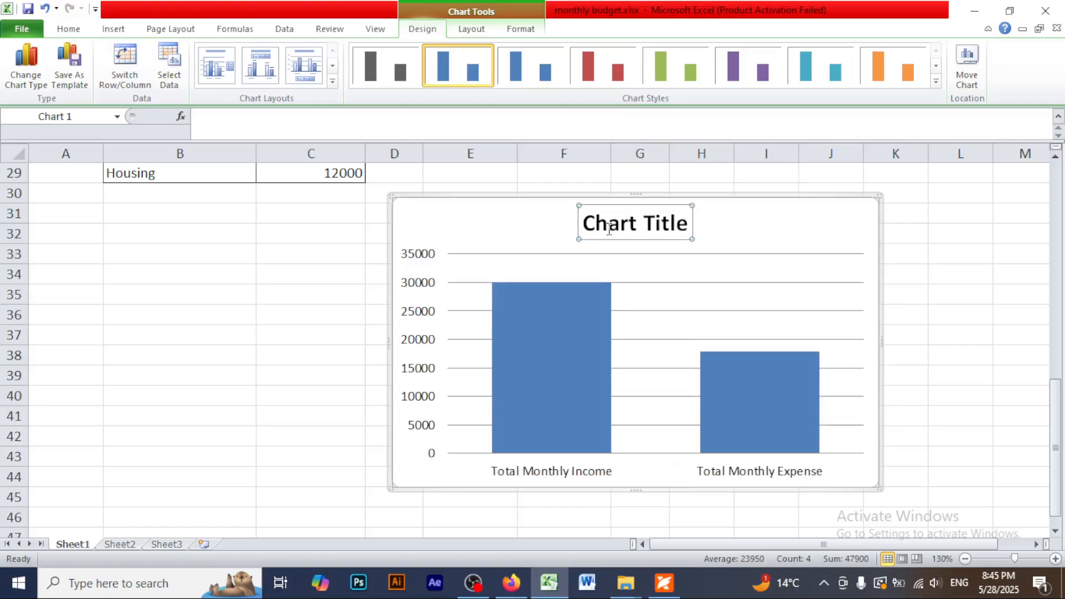
triple_click(637, 223)
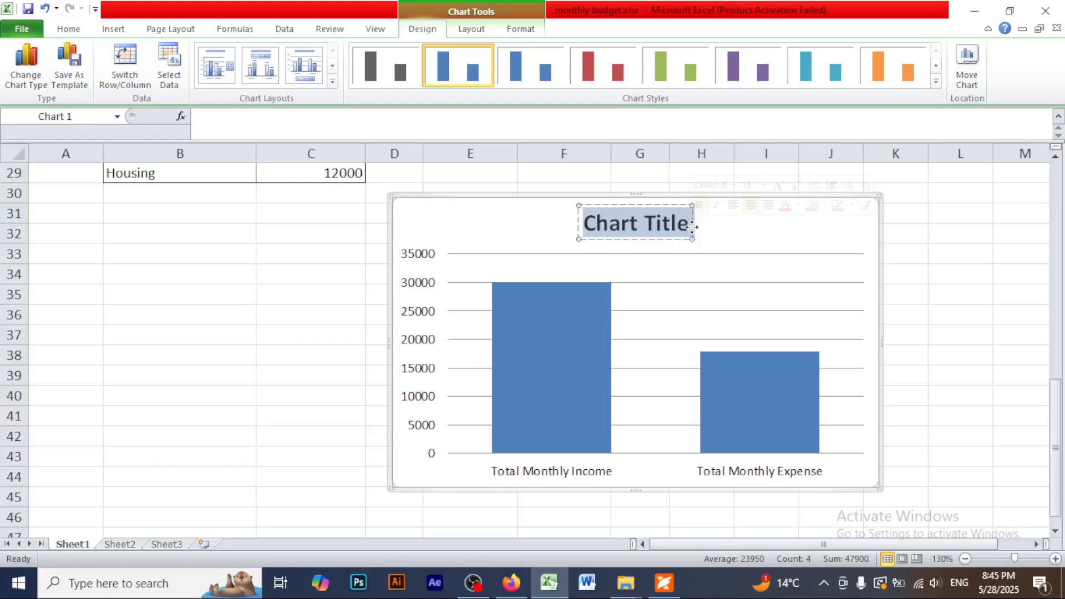
text(Month)
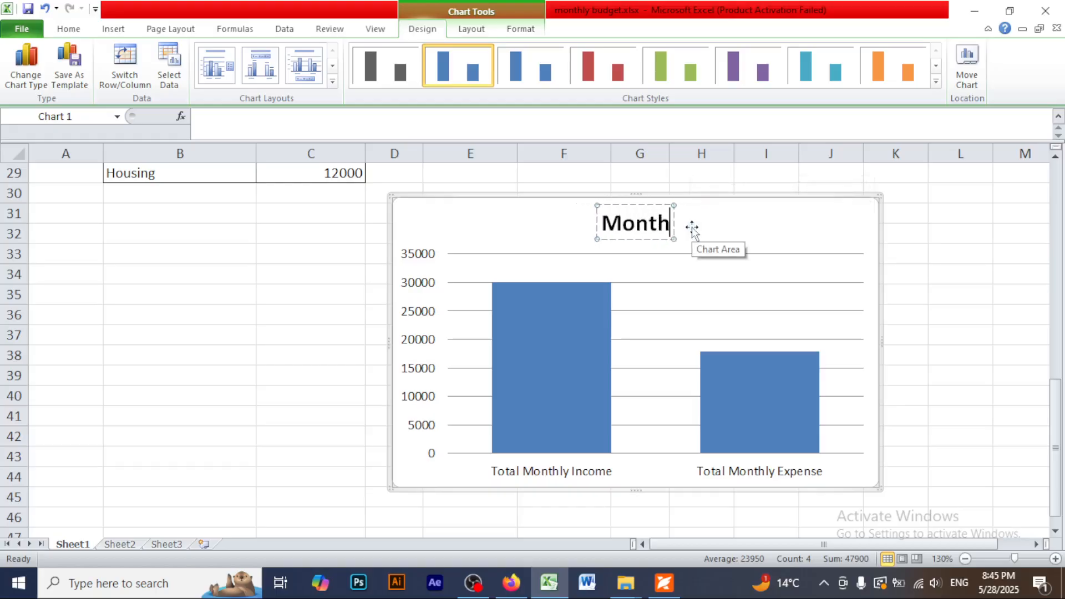
text(ly)
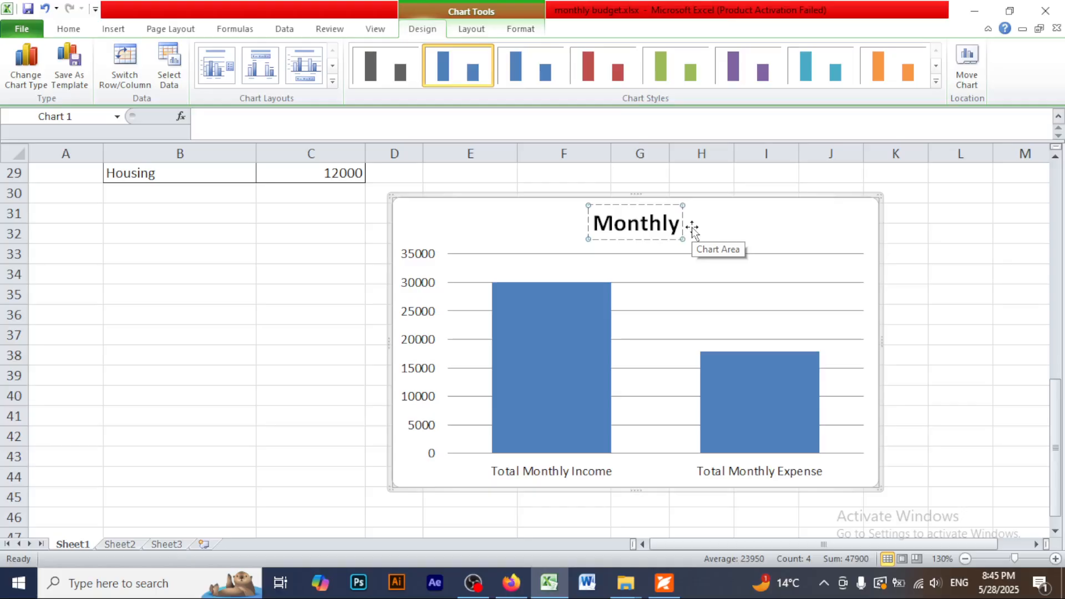
text( Budget)
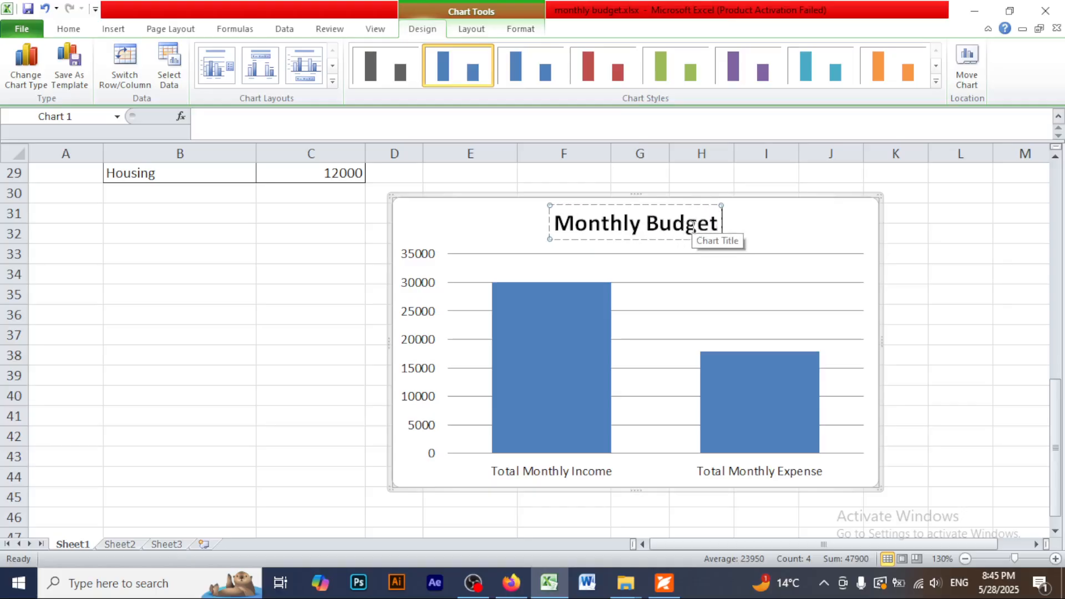
text( Trac)
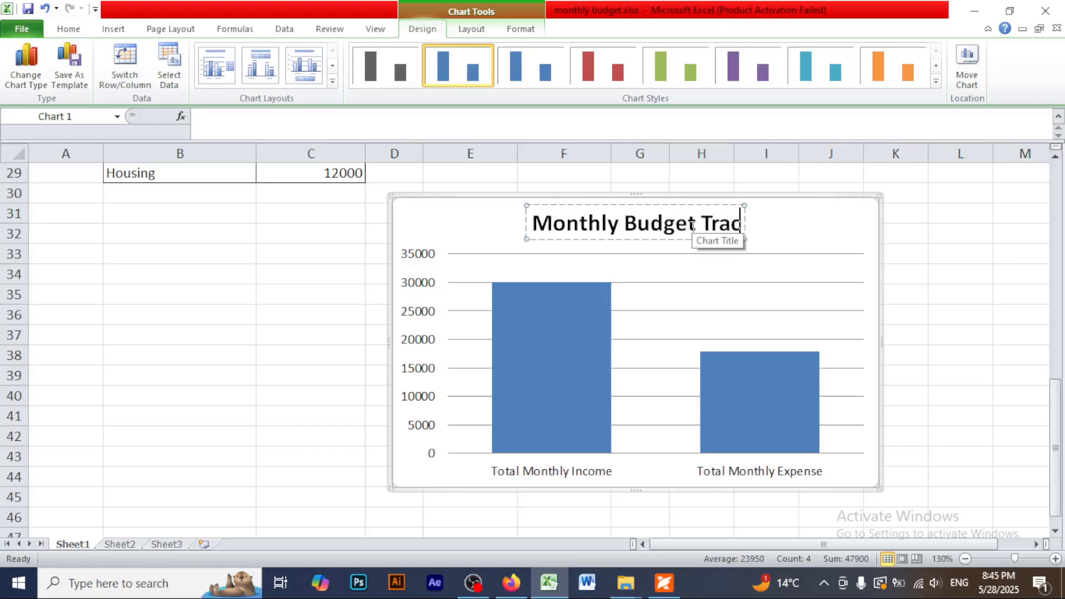
text(ket)
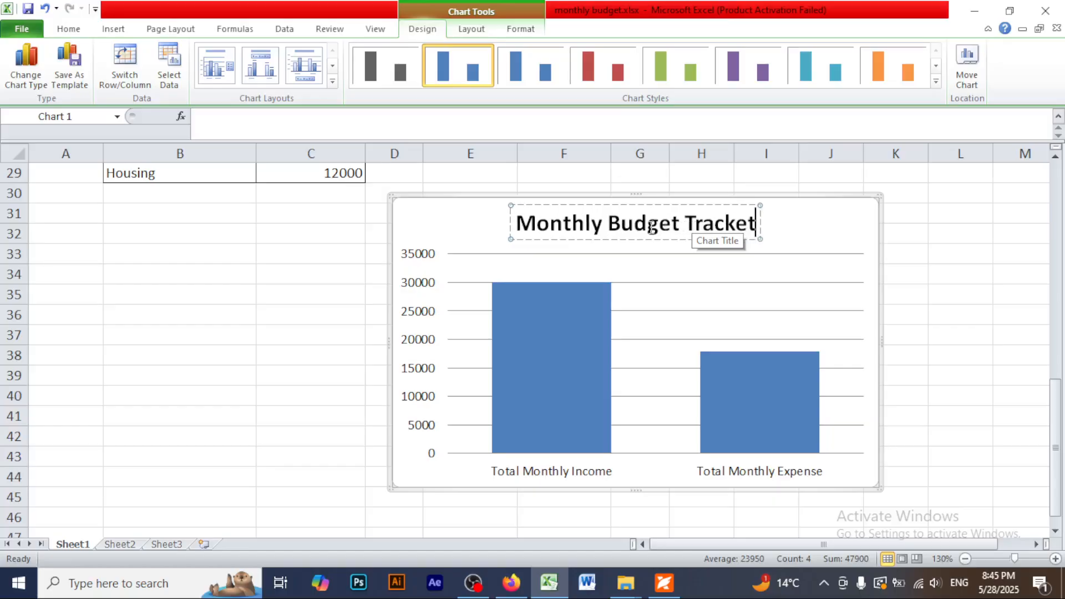
click(934, 270)
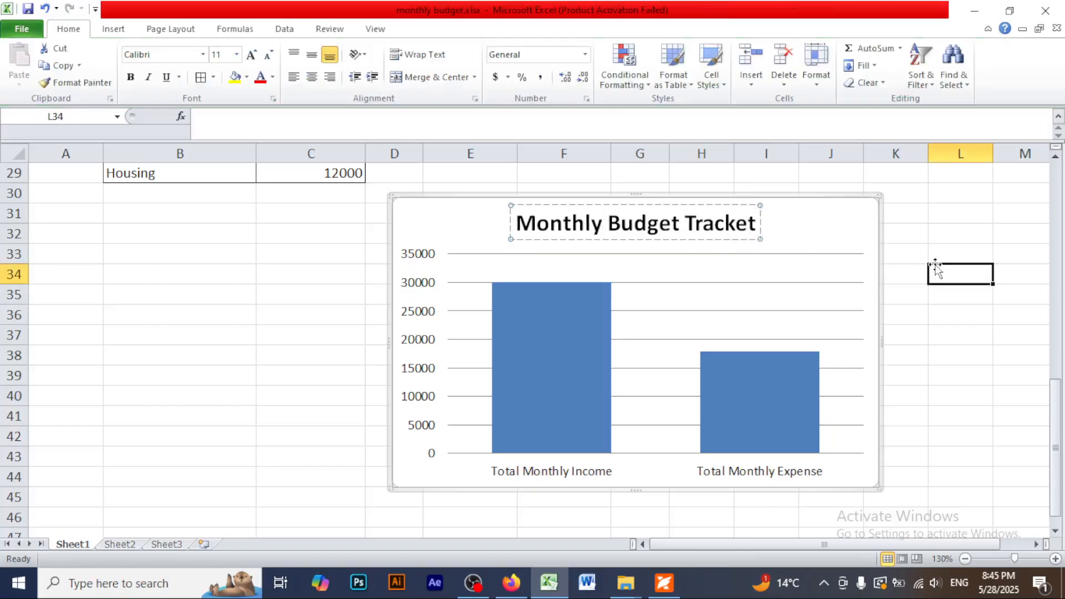
click(561, 348)
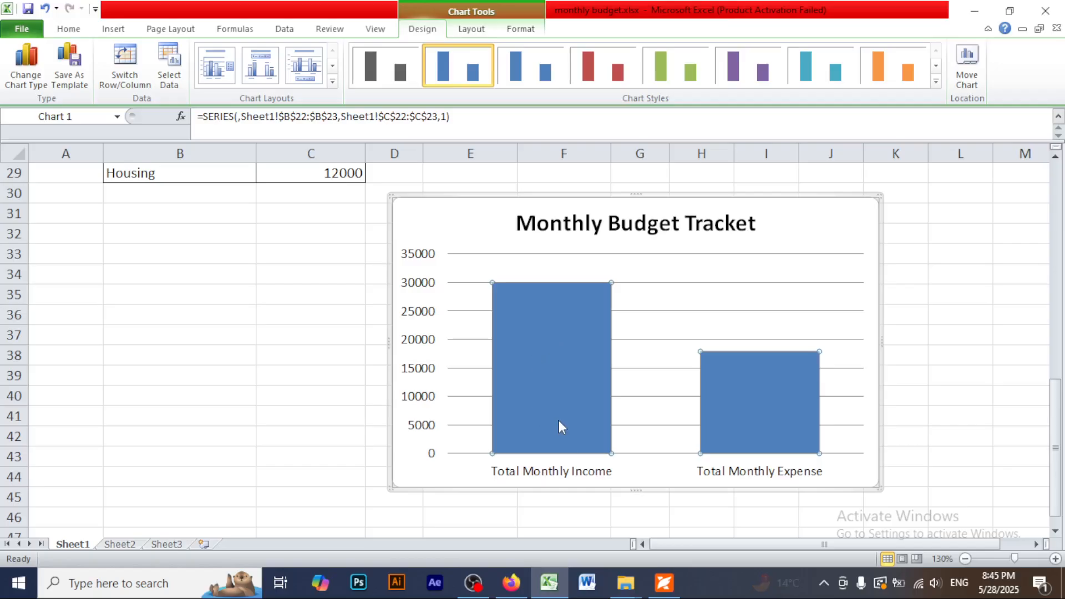
click(547, 373)
click(889, 319)
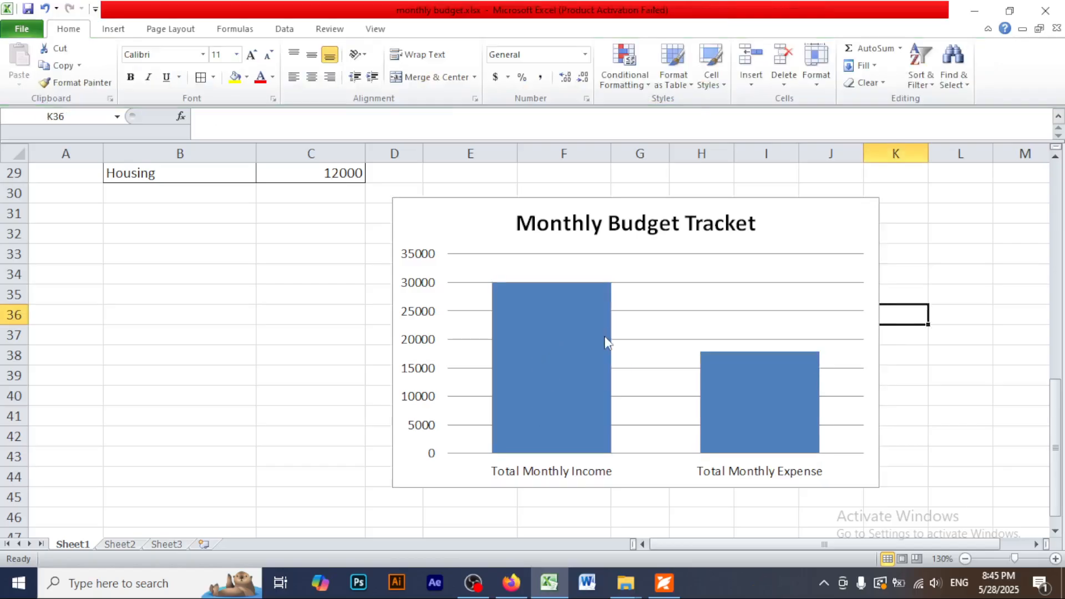
click(557, 318)
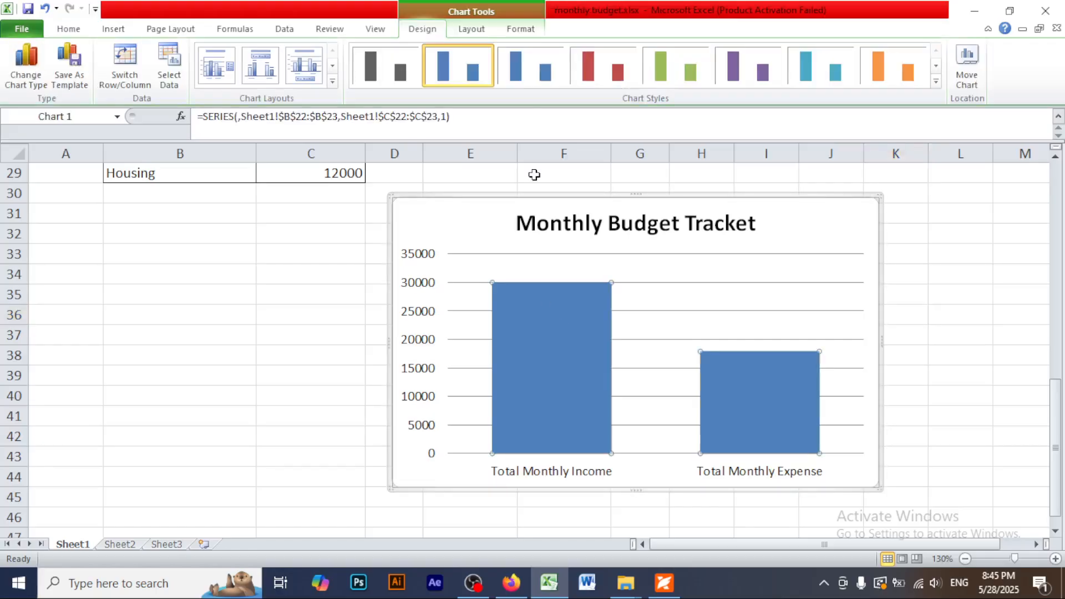
click(521, 28)
click(505, 49)
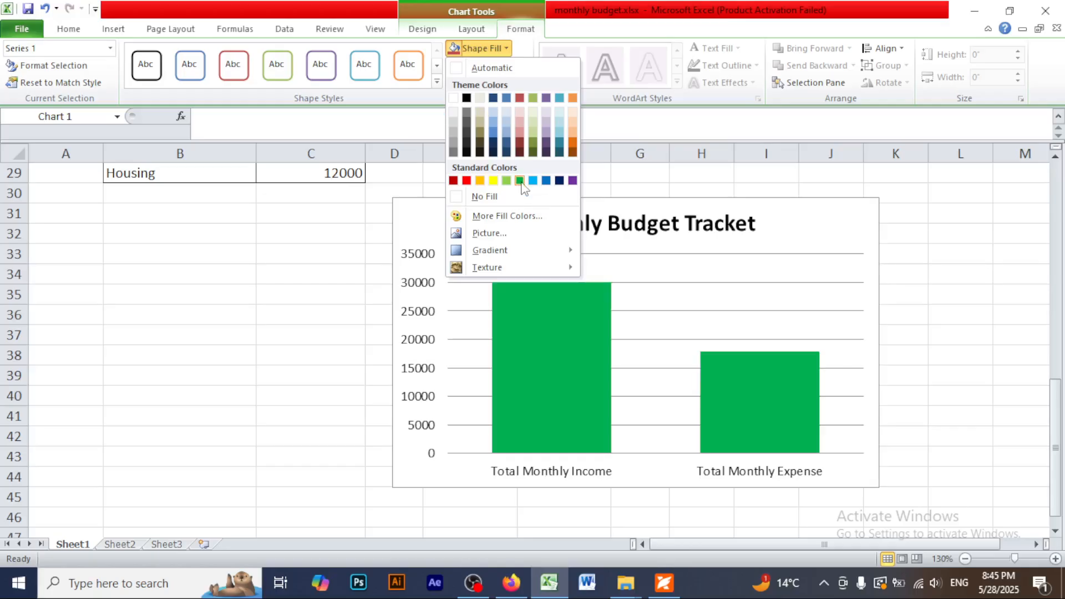
click(912, 282)
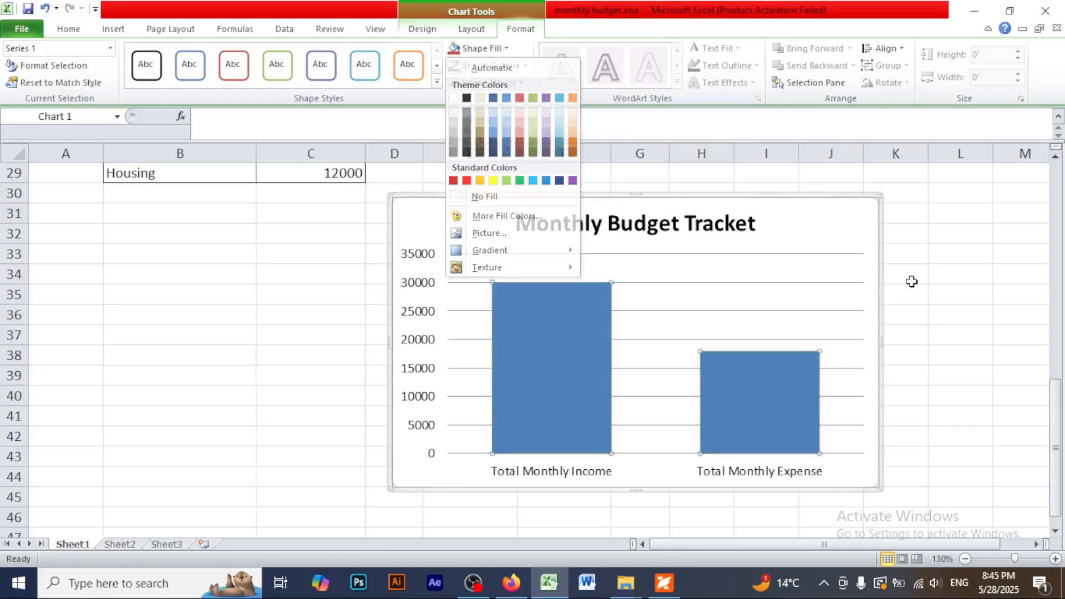
click(958, 321)
Fill only the Total Monthly Income column of the chart with standard green
click(597, 293)
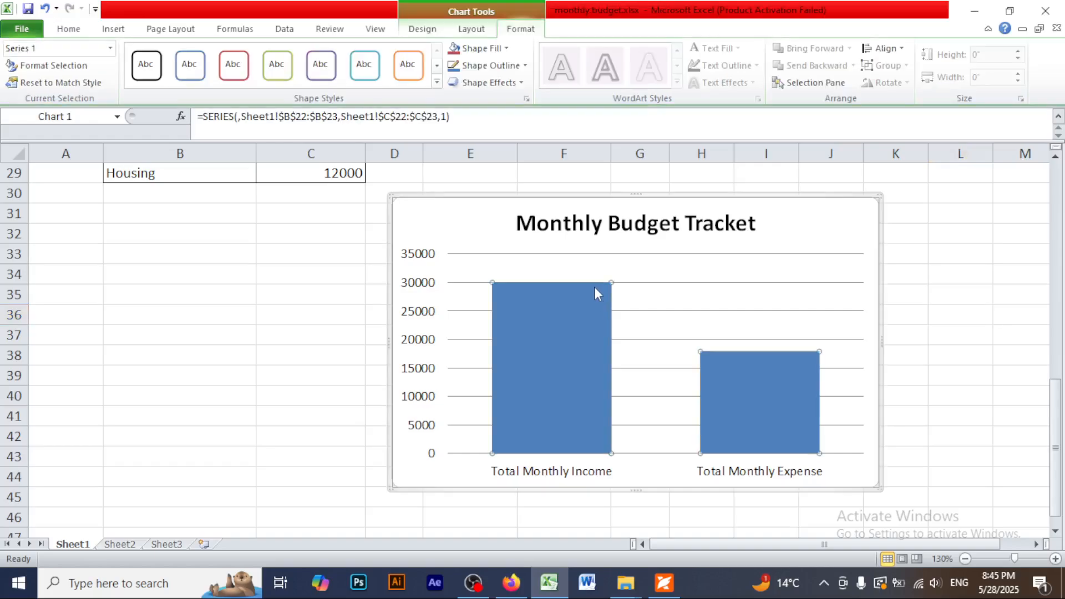
click(594, 287)
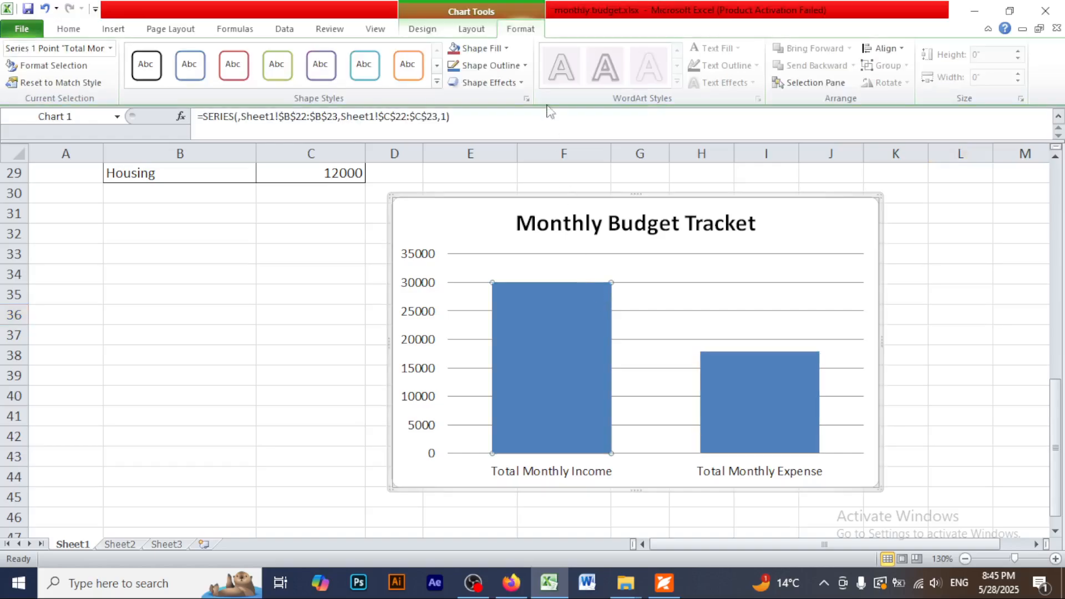
click(478, 48)
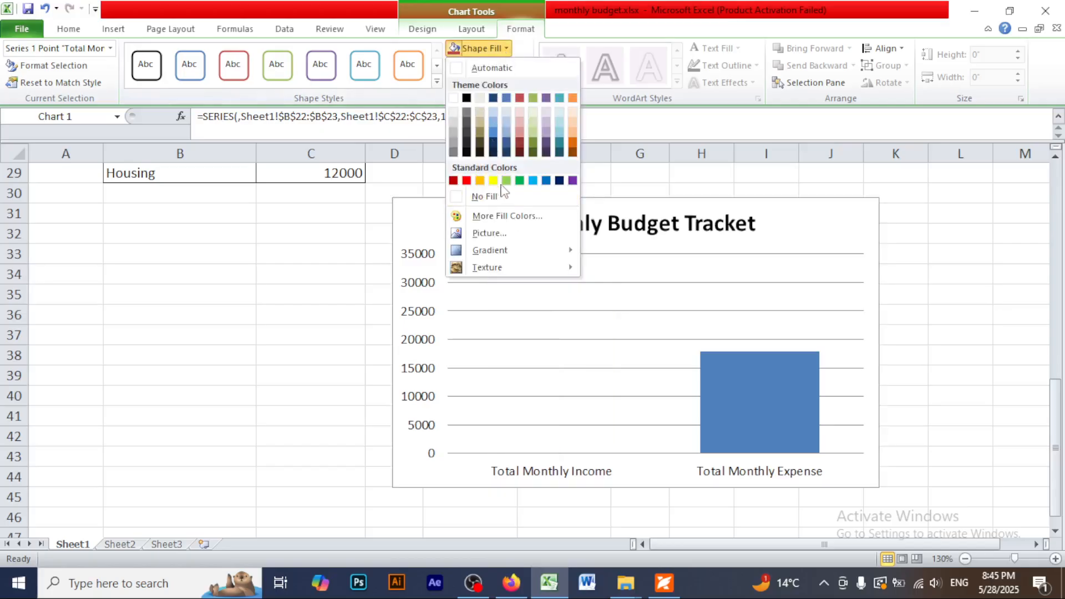
click(520, 180)
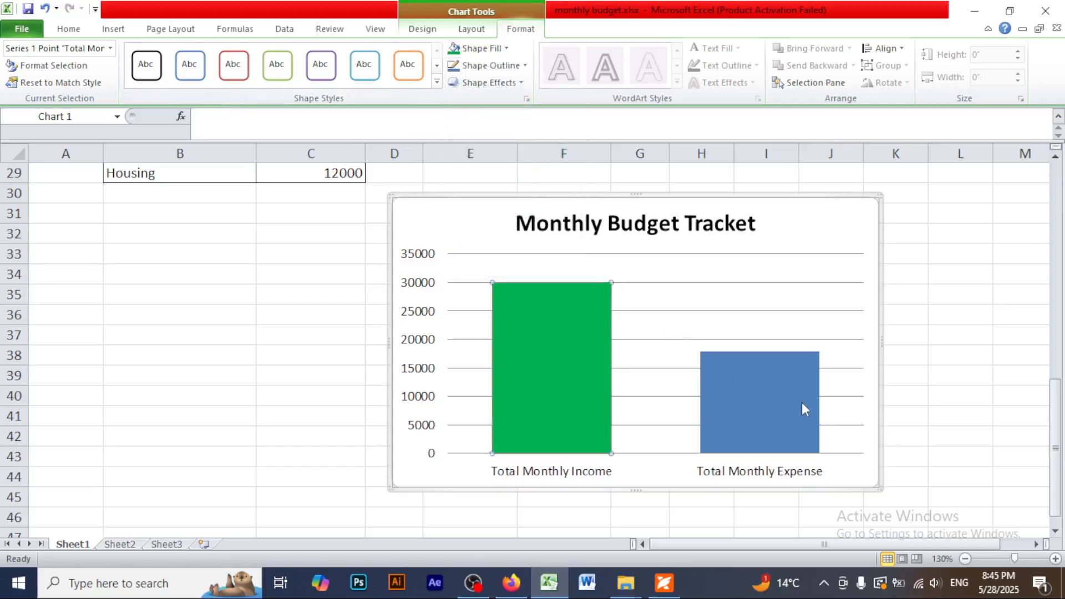
Fill only the Total Monthly Expense column of the chart with standard red
click(783, 383)
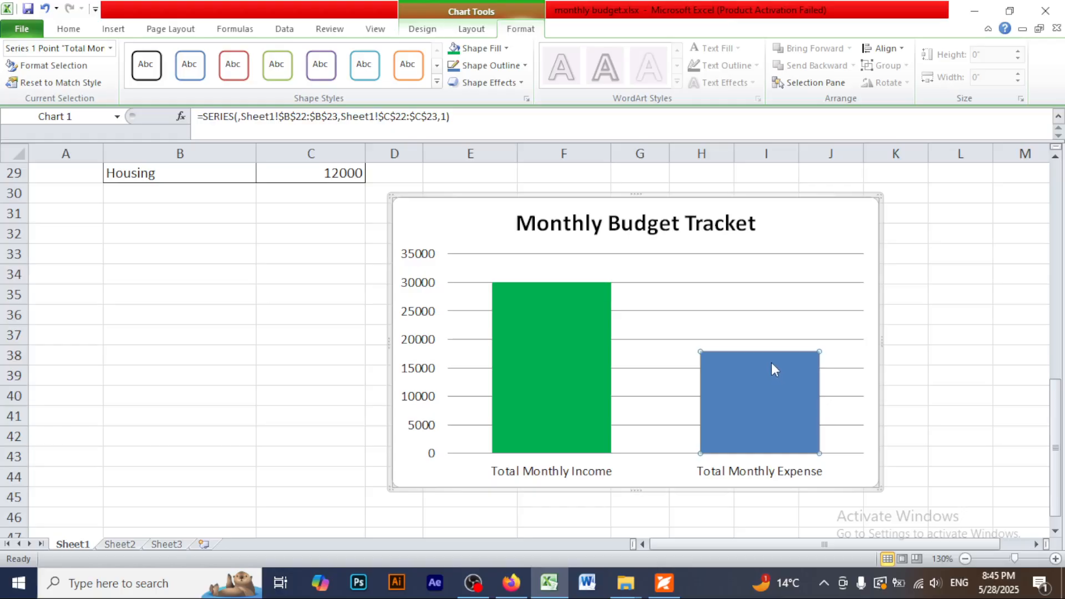
click(479, 48)
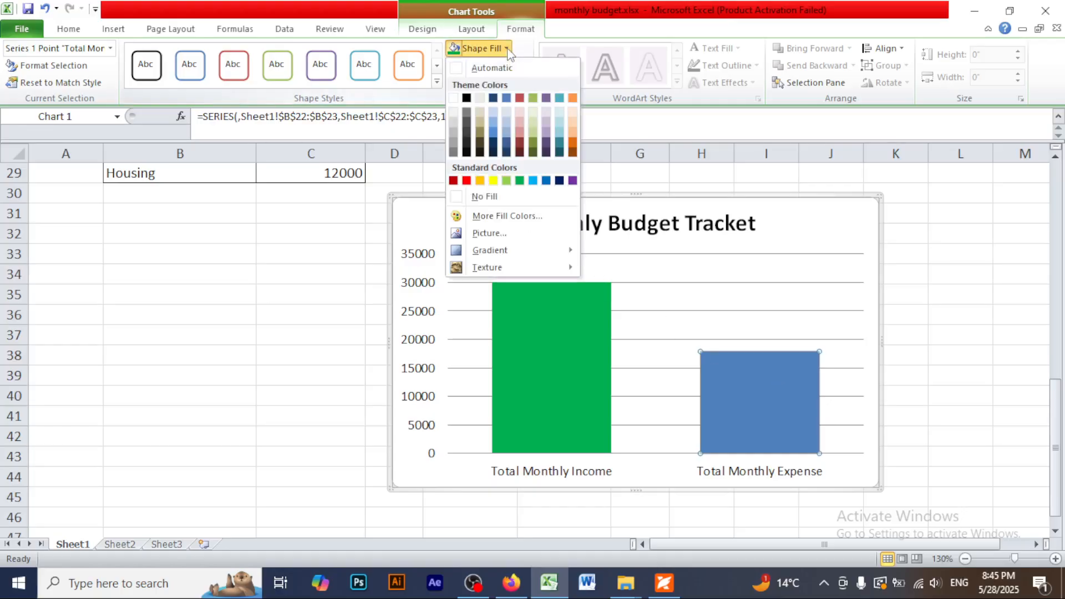
click(466, 181)
click(959, 359)
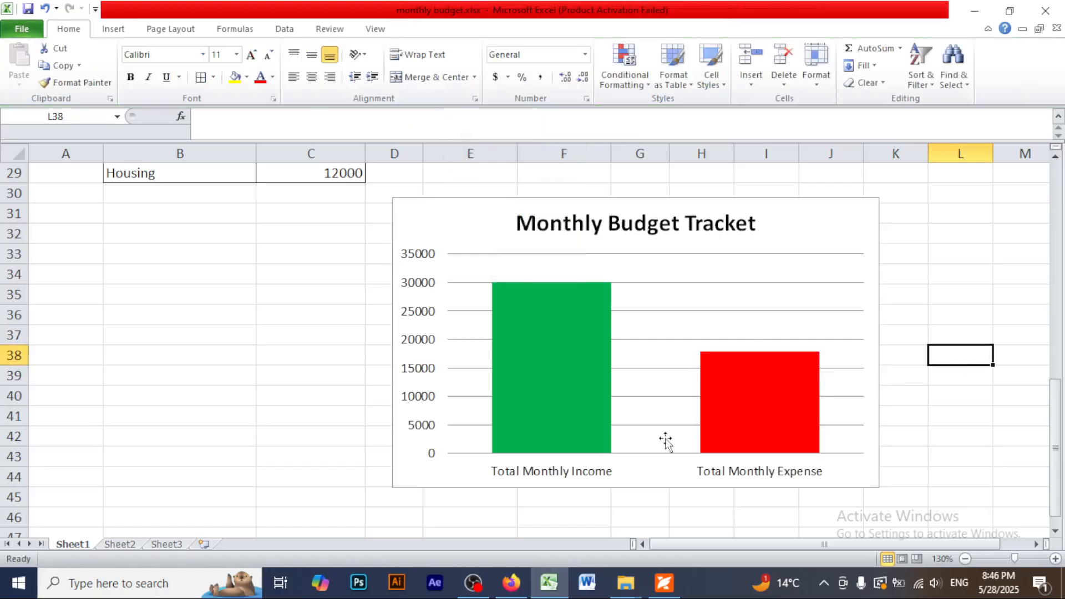
Review the transaction, summary, helper and lookup tables above the recoloured chart
scroll(644, 444, up, 4)
scroll(644, 443, down, 4)
scroll(643, 443, up, 4)
scroll(644, 444, up, 5)
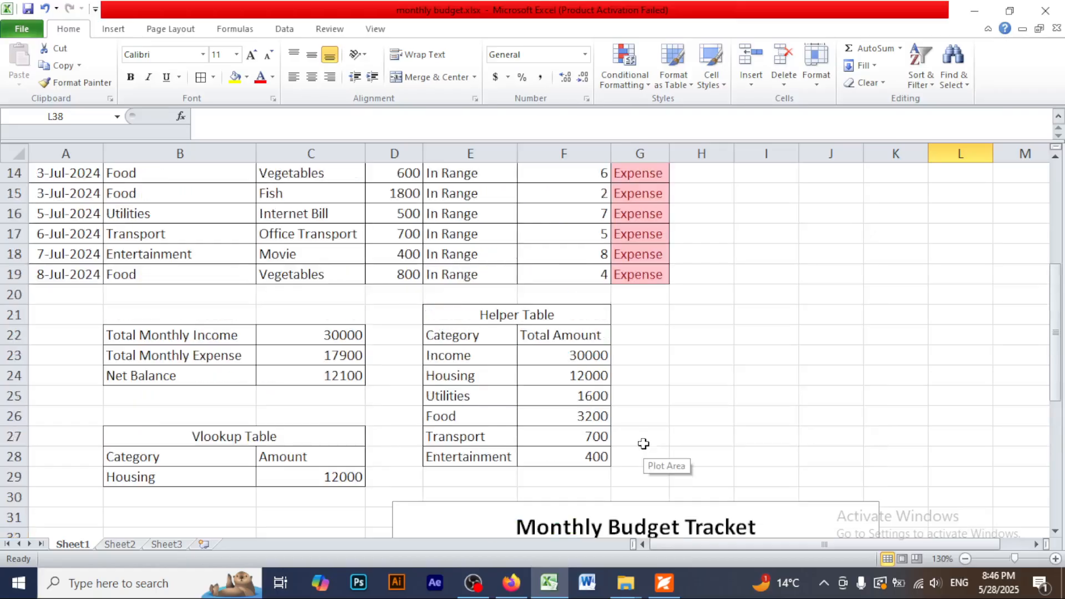
scroll(643, 444, down, 3)
scroll(643, 444, down, 6)
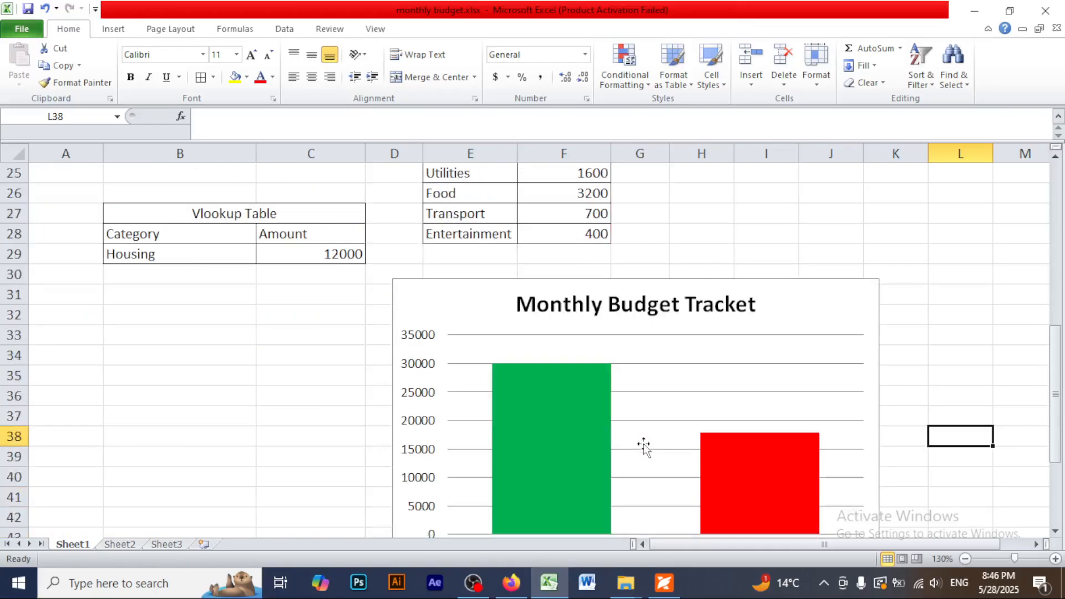
scroll(644, 444, up, 3)
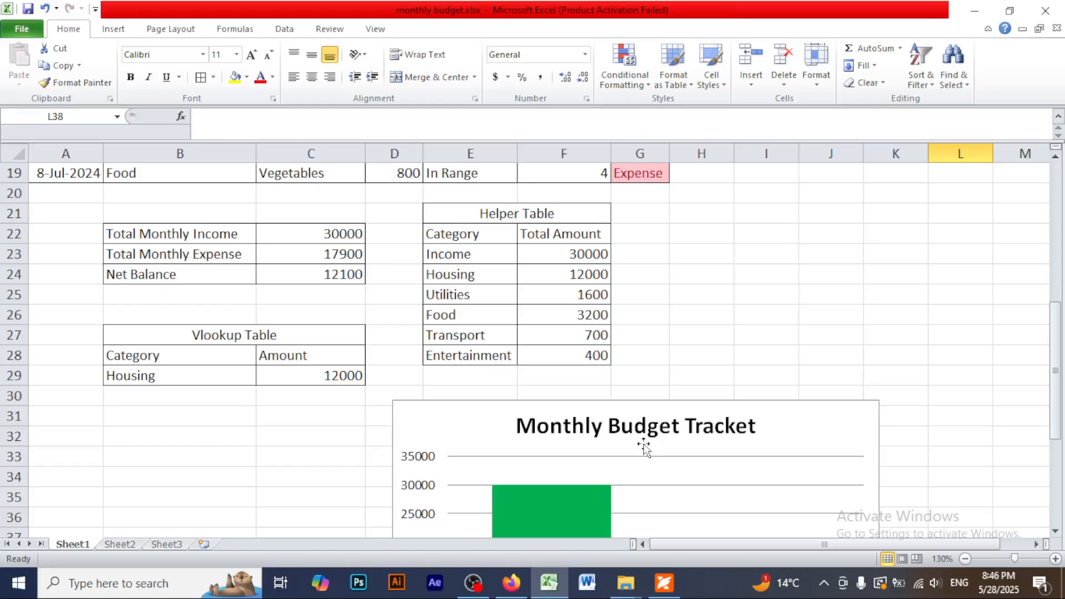
scroll(644, 444, up, 2)
scroll(644, 444, down, 3)
scroll(627, 441, up, 3)
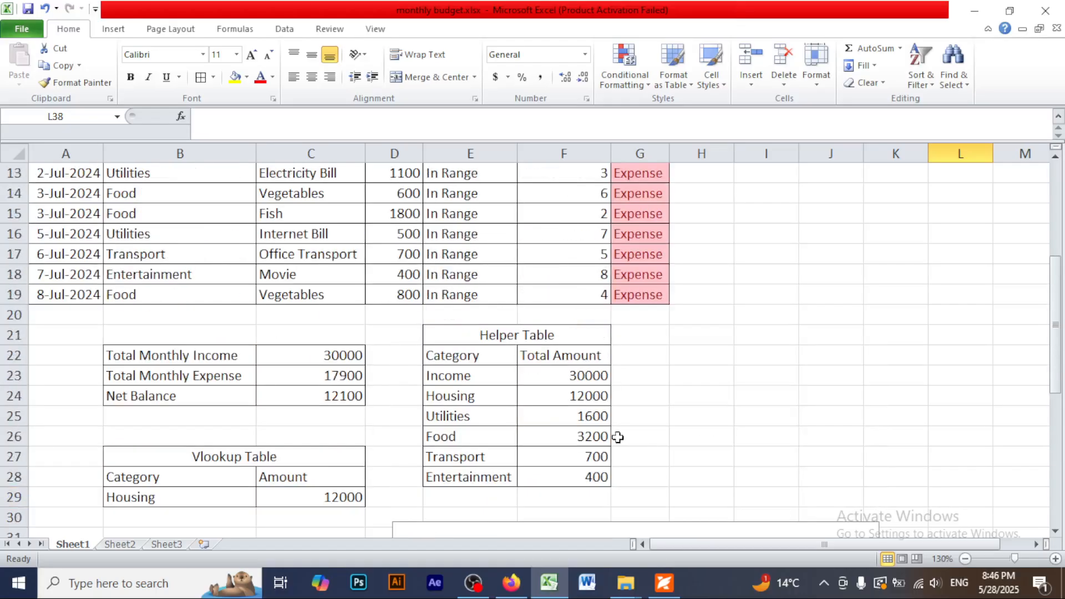
Fill the merged Helper Table heading in row 21 with standard orange
click(469, 335)
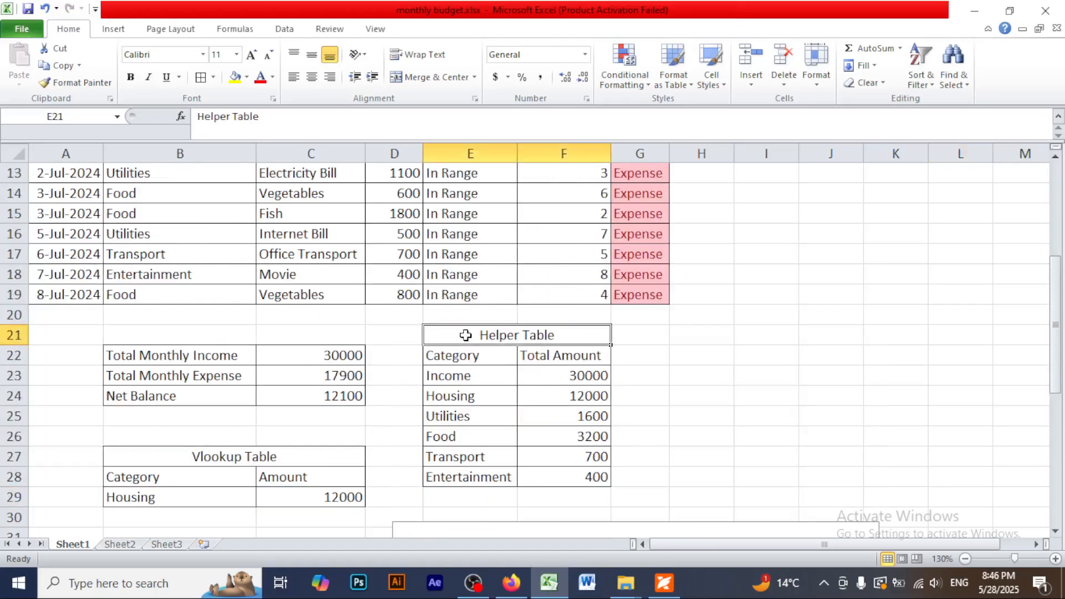
click(246, 79)
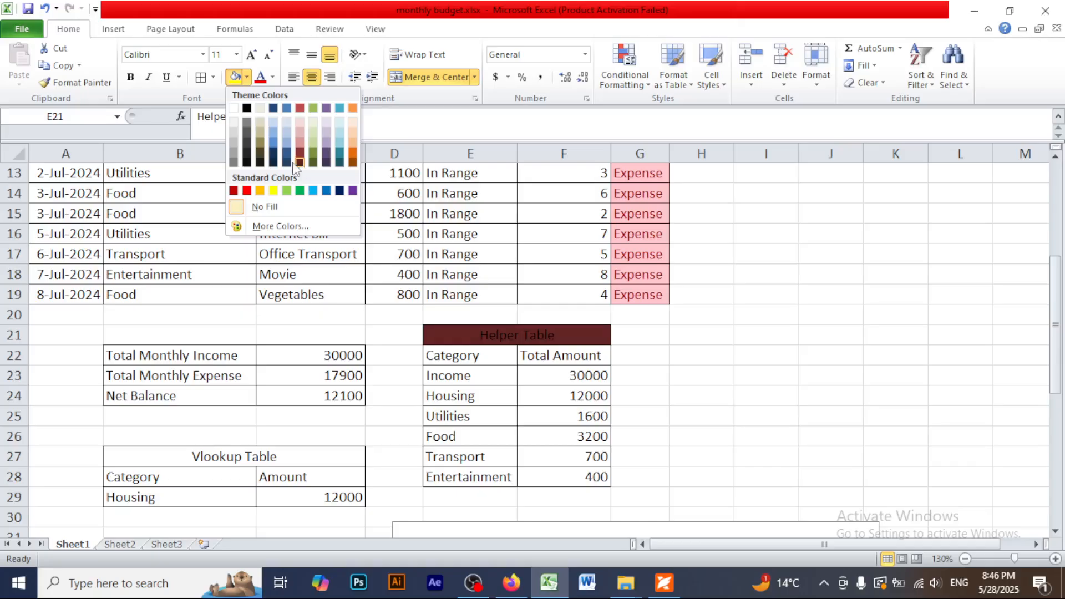
click(260, 191)
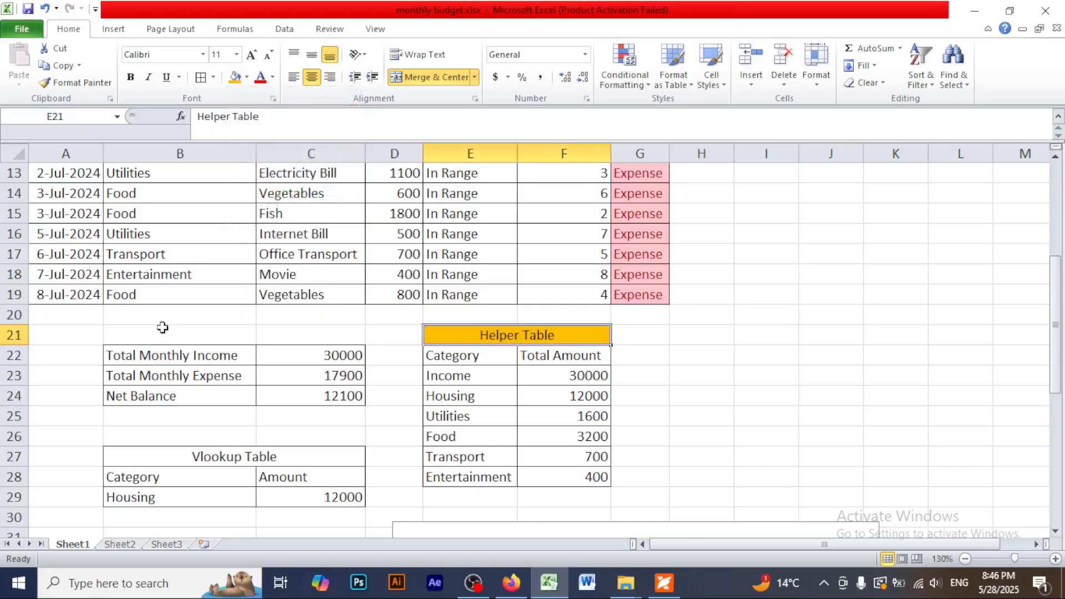
Fill the Vlookup Table heading and the Helper Table heading with standard green
click(148, 450)
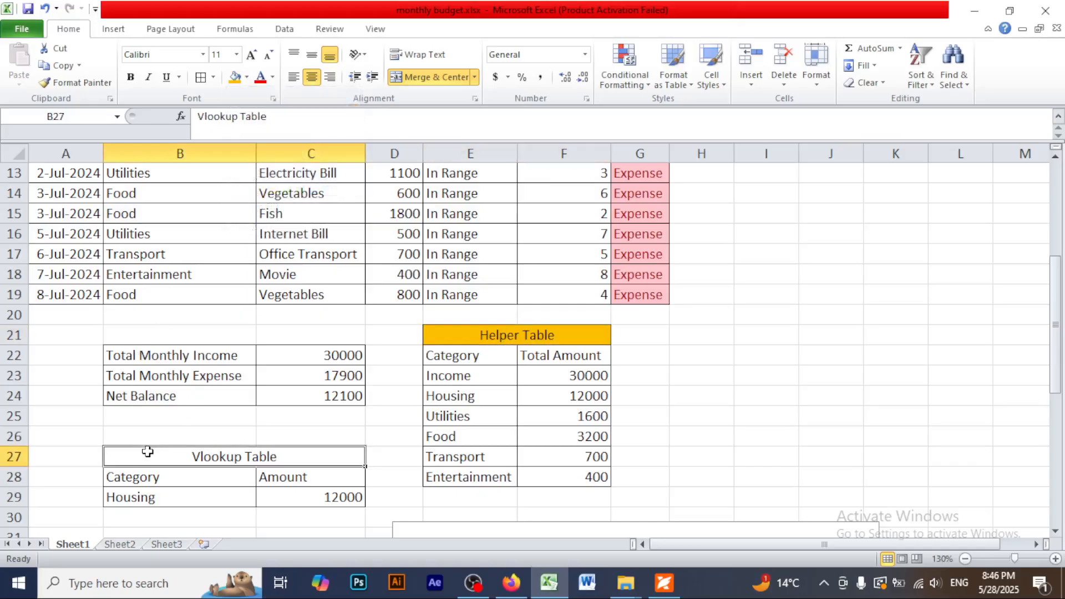
click(247, 77)
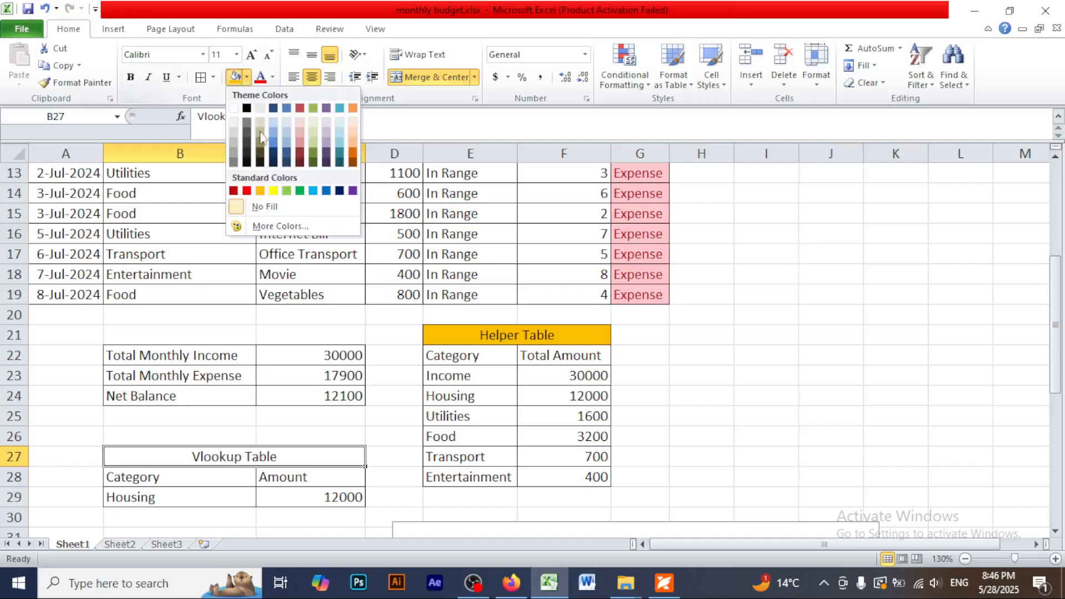
click(300, 191)
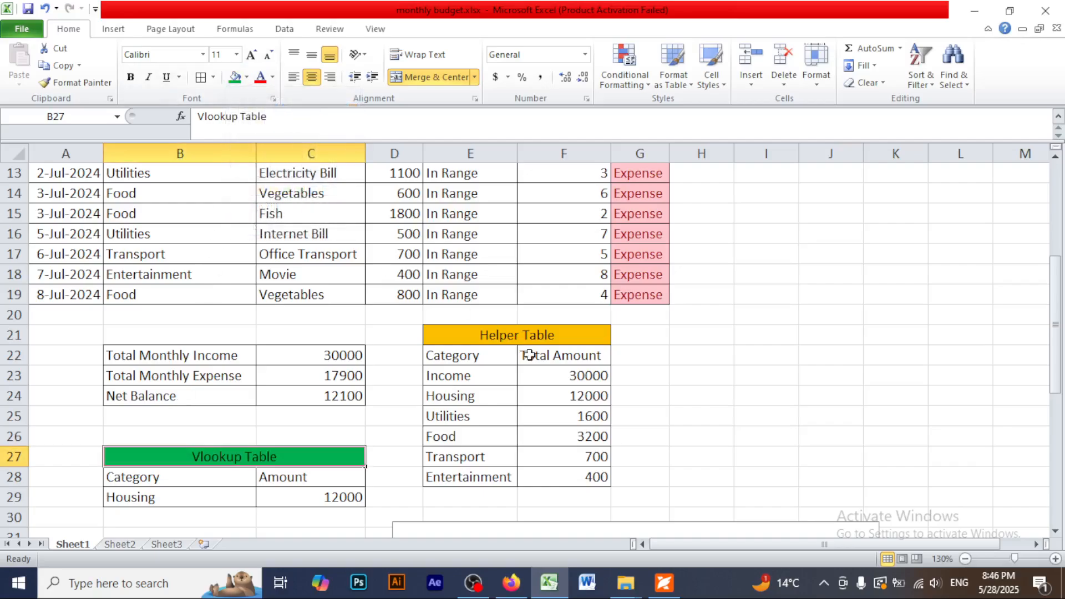
click(509, 336)
click(240, 78)
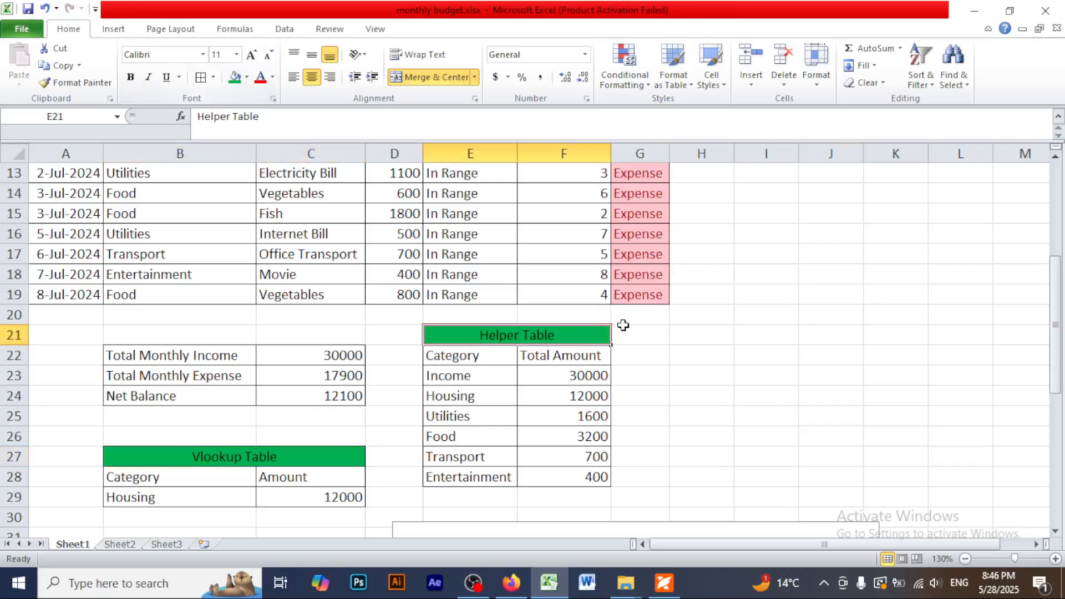
click(697, 335)
Fill the main table's header row A10:G10 with grey (White, Background 1, Darker 15%)
scroll(698, 339, up, 4)
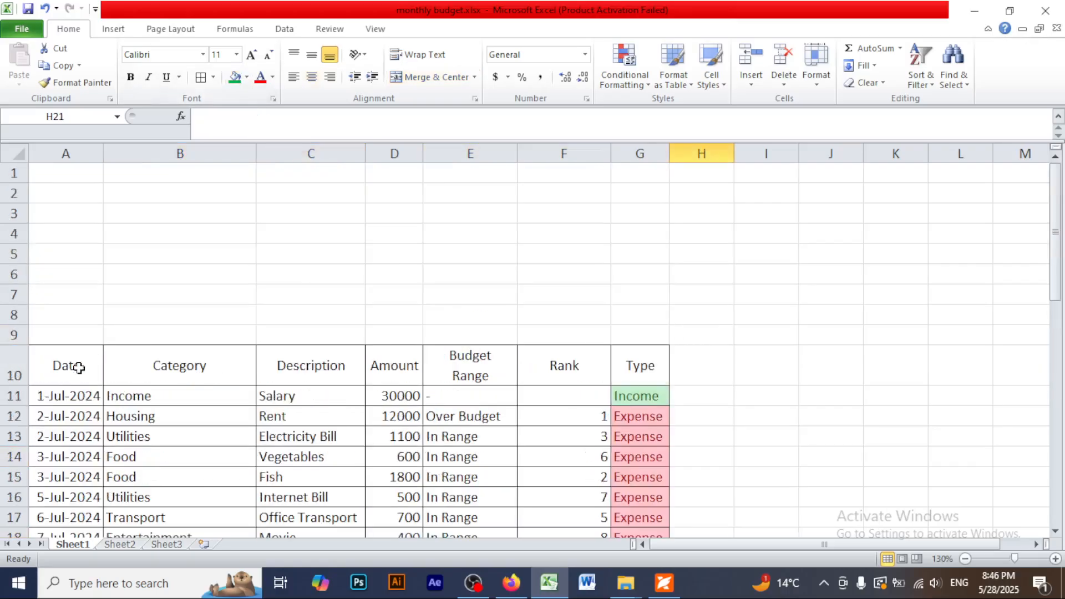
drag(79, 369, 639, 375)
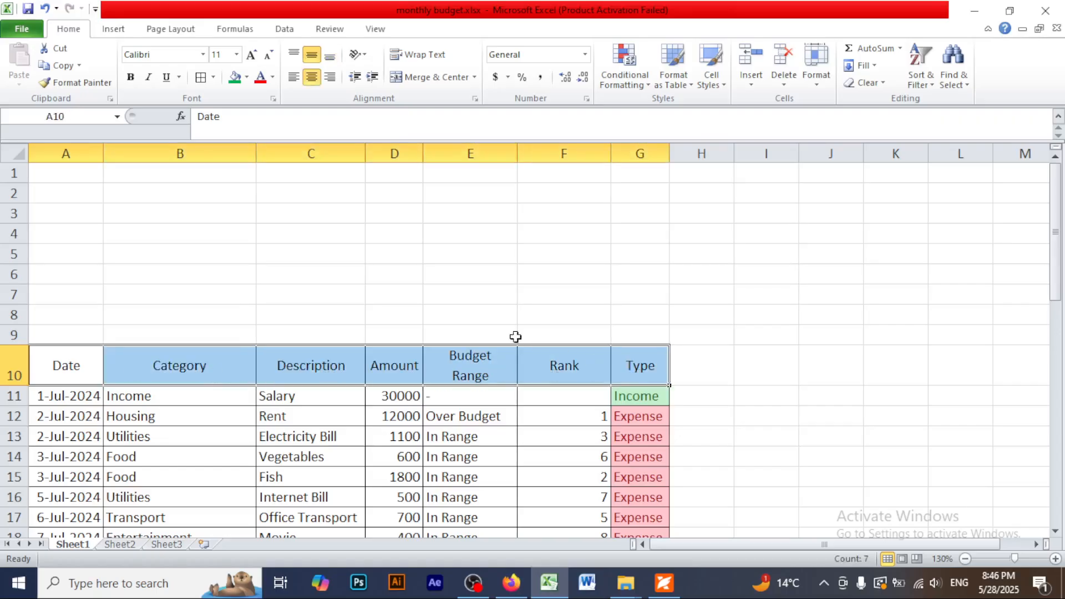
click(247, 78)
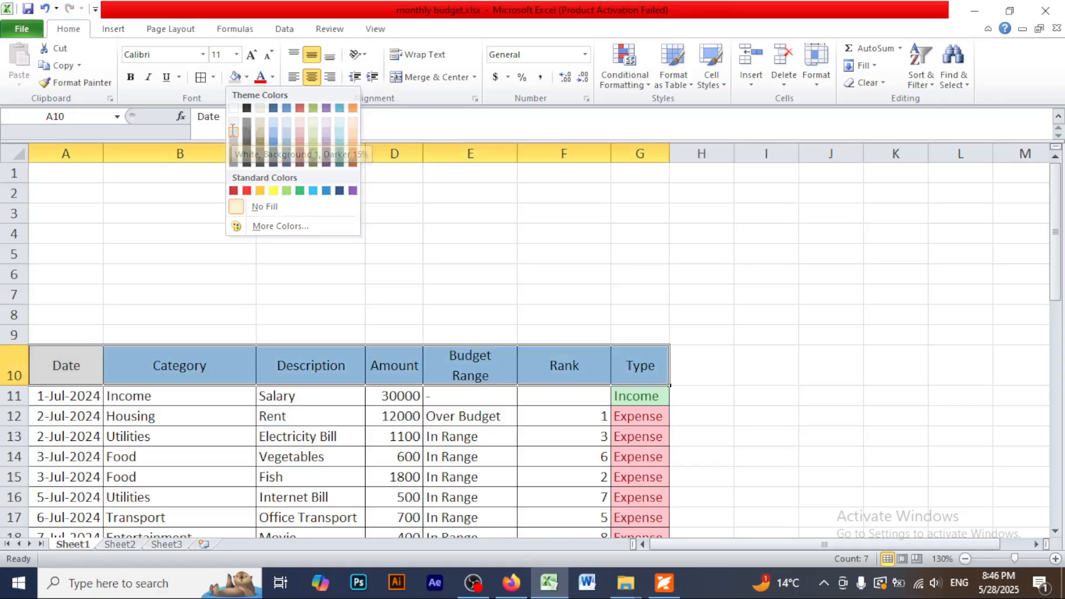
click(233, 136)
click(828, 337)
Check the title rows above the sample table in the Foxit PDF, then return to Excel
click(664, 582)
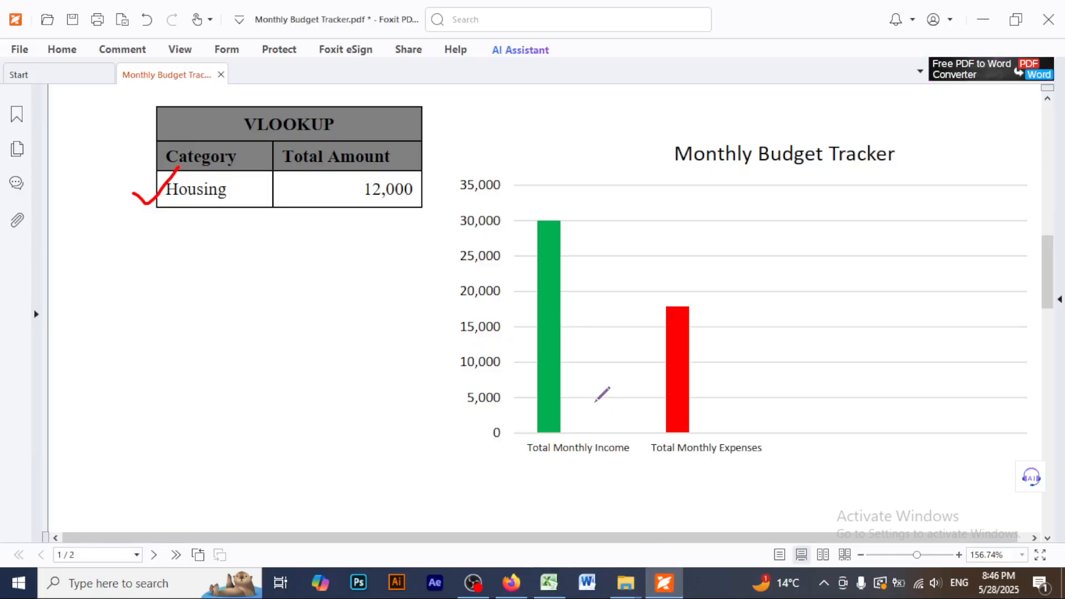
scroll(602, 392, up, 15)
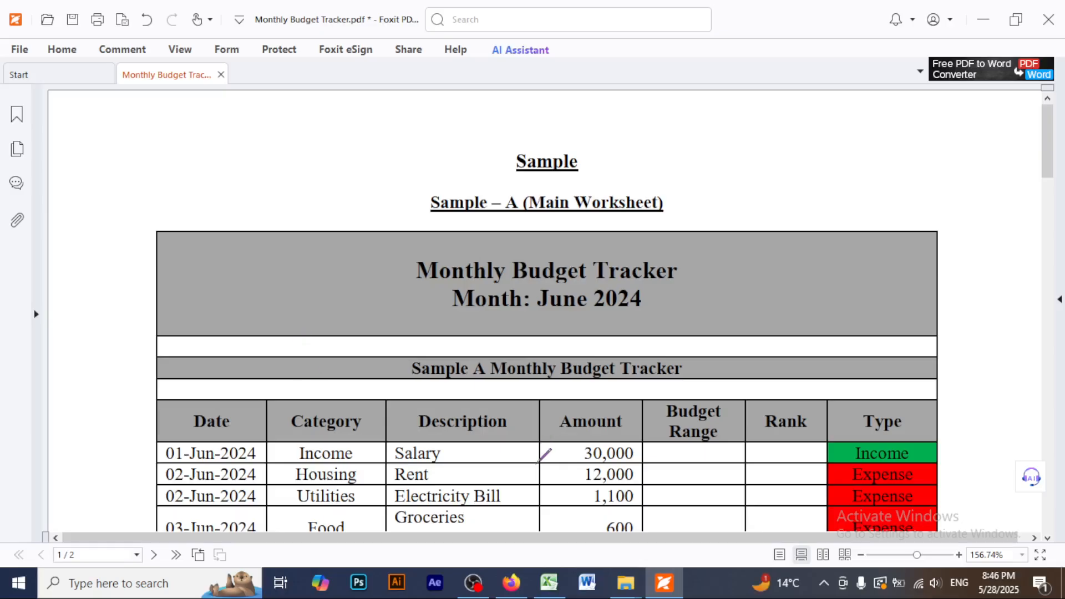
click(548, 584)
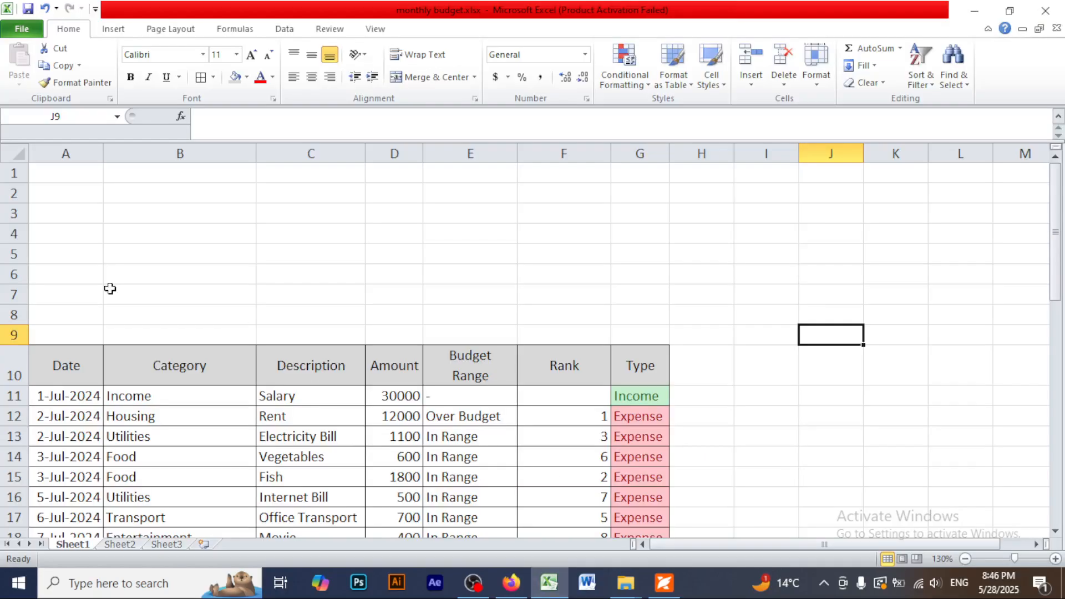
click(664, 591)
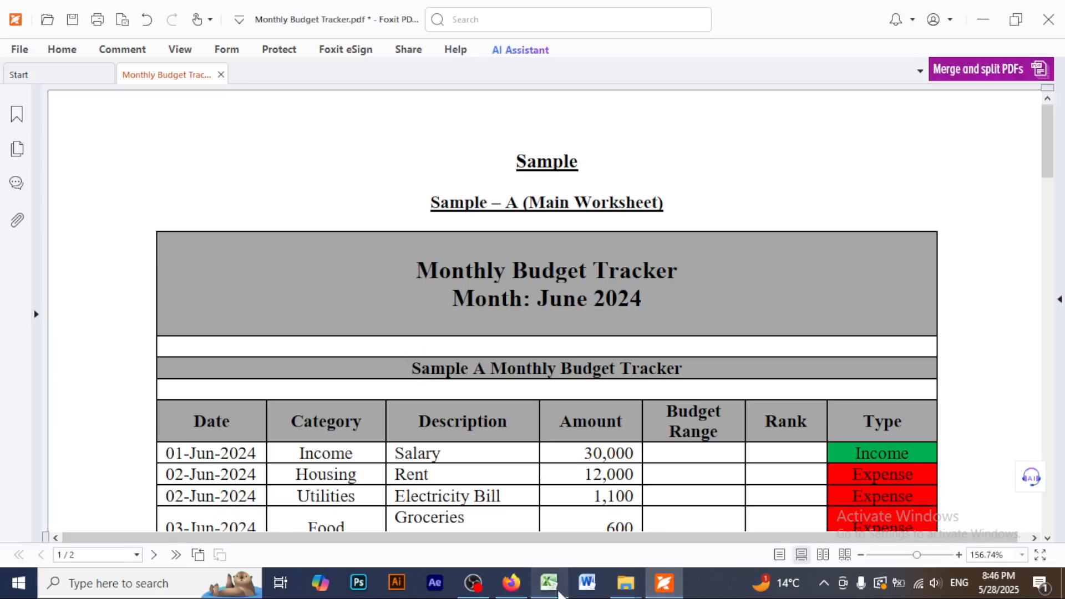
click(559, 593)
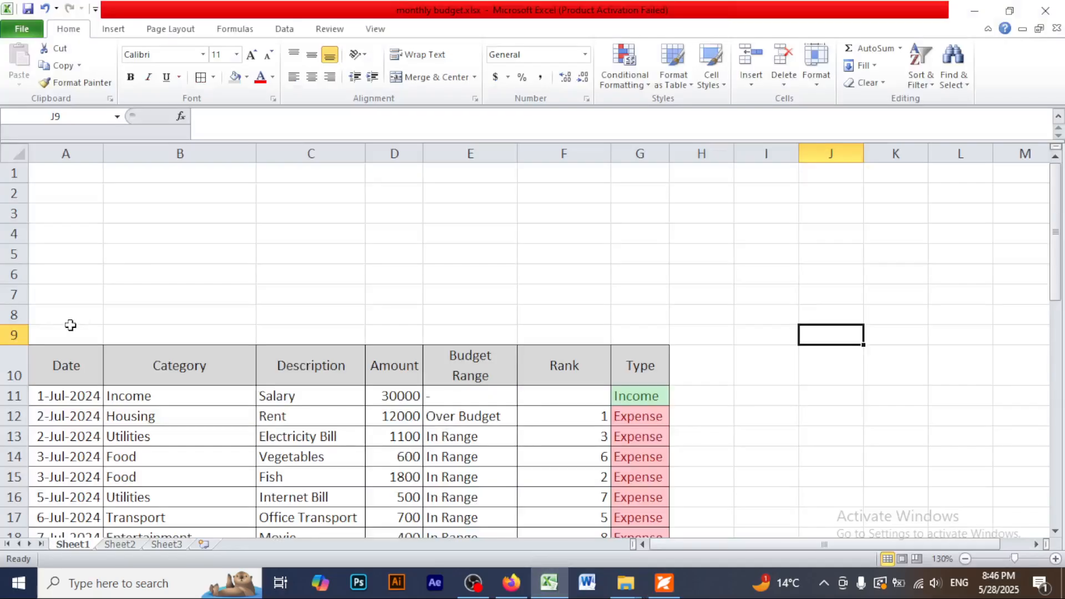
Apply all borders to the blank cells A7:G9 above the table's header row
drag(42, 291, 649, 342)
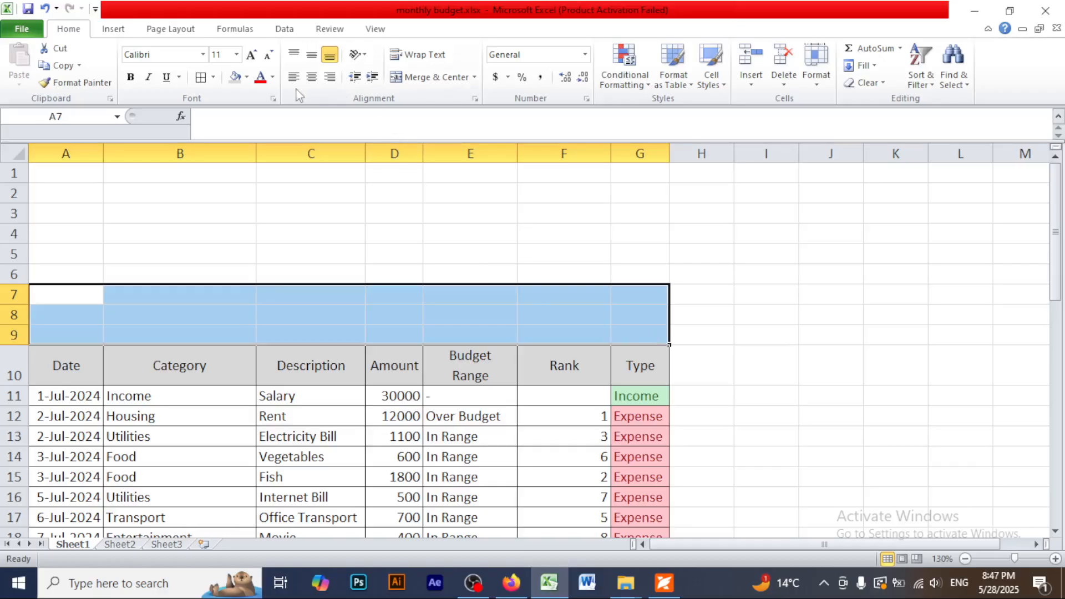
click(214, 80)
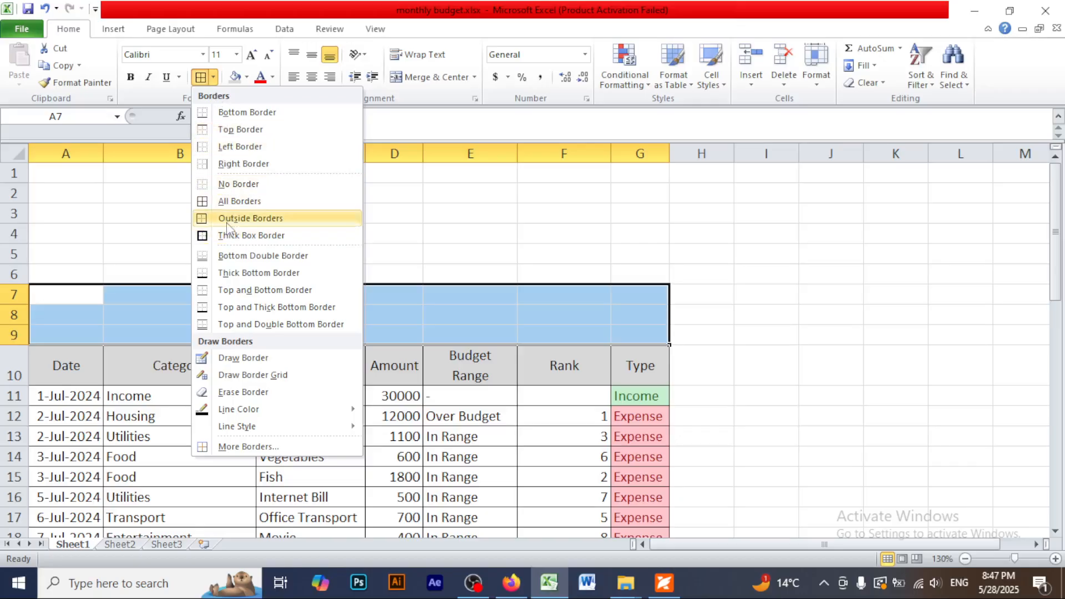
click(227, 201)
click(766, 293)
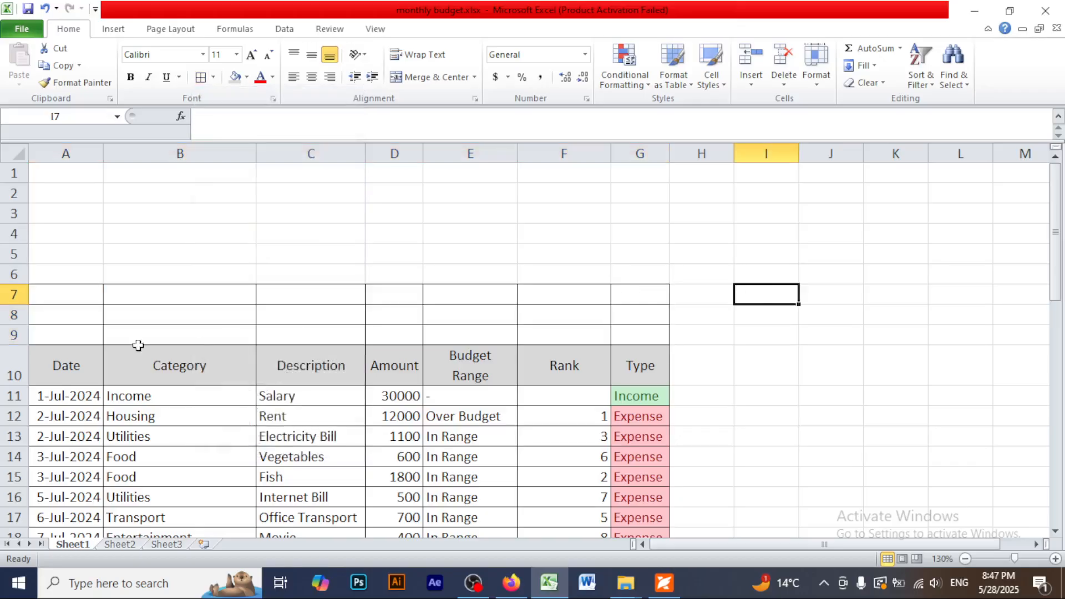
Merge and center each of rows 9, 8 and 7 separately across columns A to G
drag(79, 333, 640, 338)
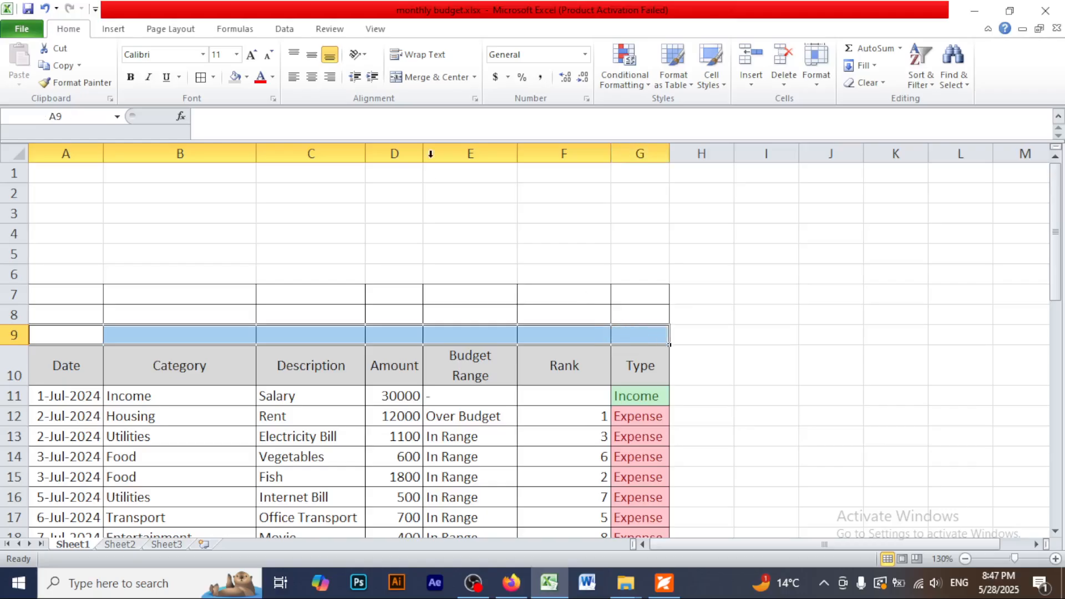
click(428, 77)
click(754, 293)
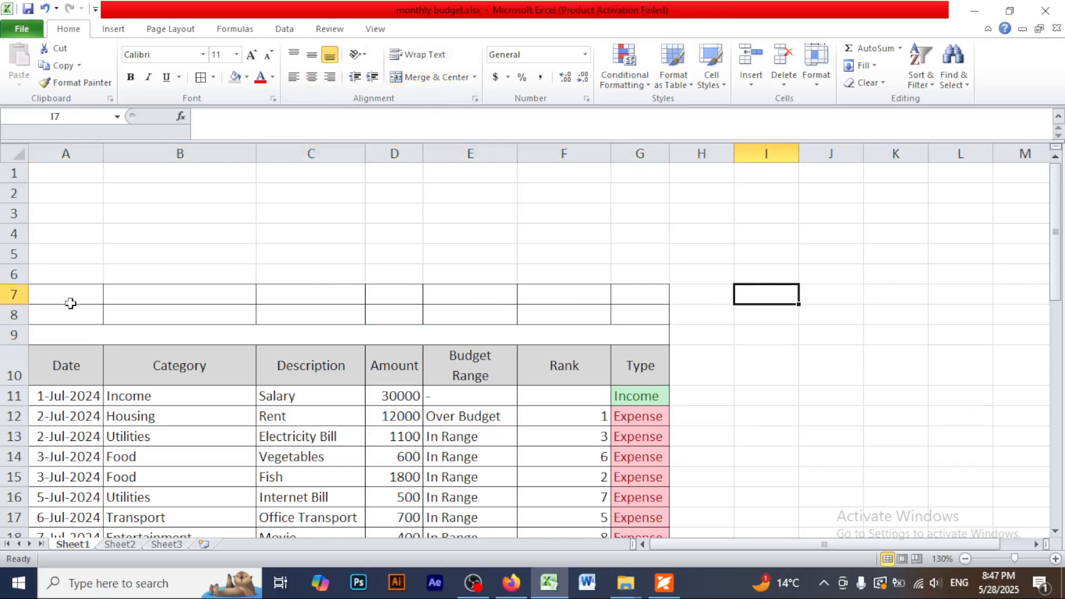
drag(61, 309, 633, 312)
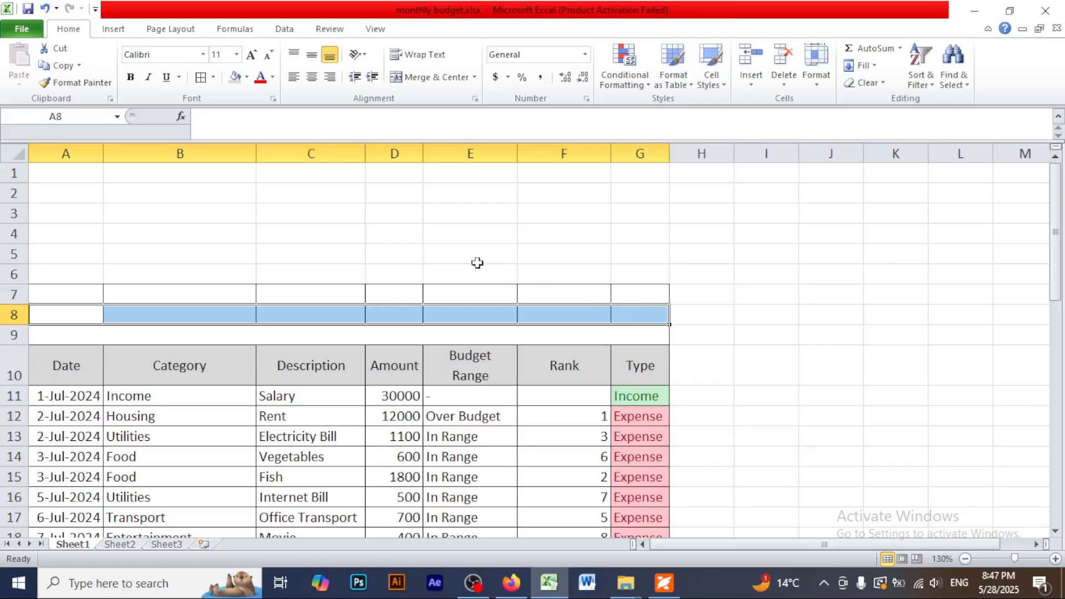
click(428, 76)
drag(51, 294, 633, 295)
click(428, 77)
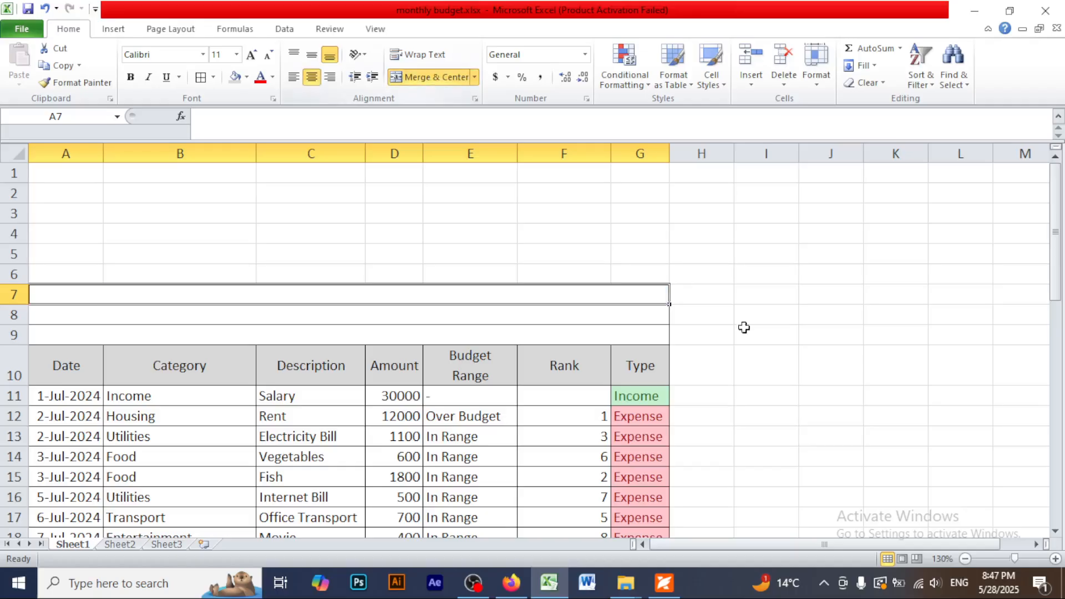
click(744, 328)
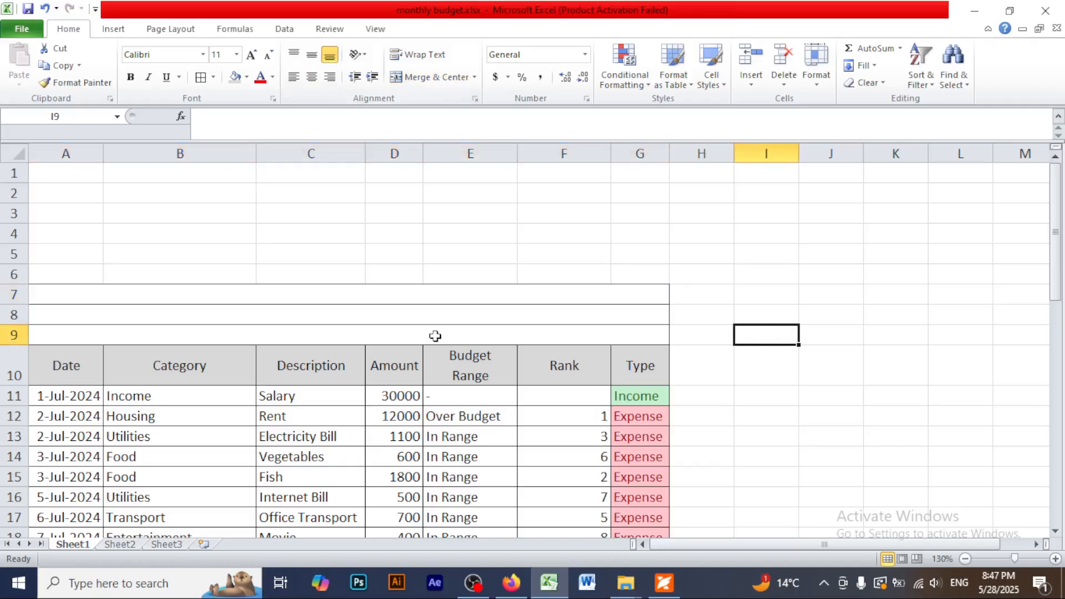
Check the sample's section title in the Foxit PDF and enter "Sample A Monthly Budget Tracket" in merged row 8
click(183, 312)
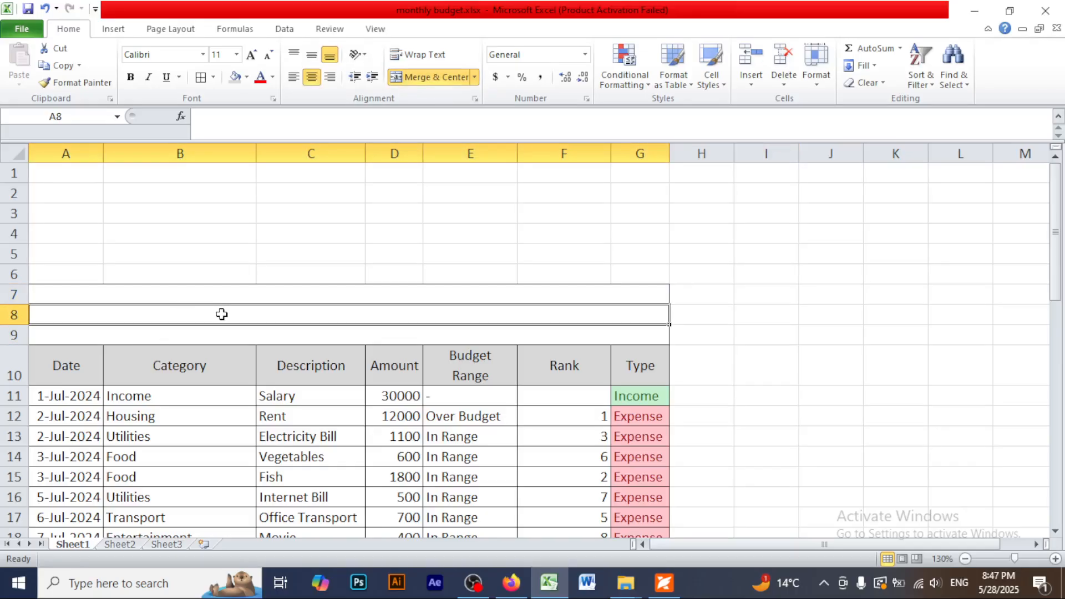
click(664, 582)
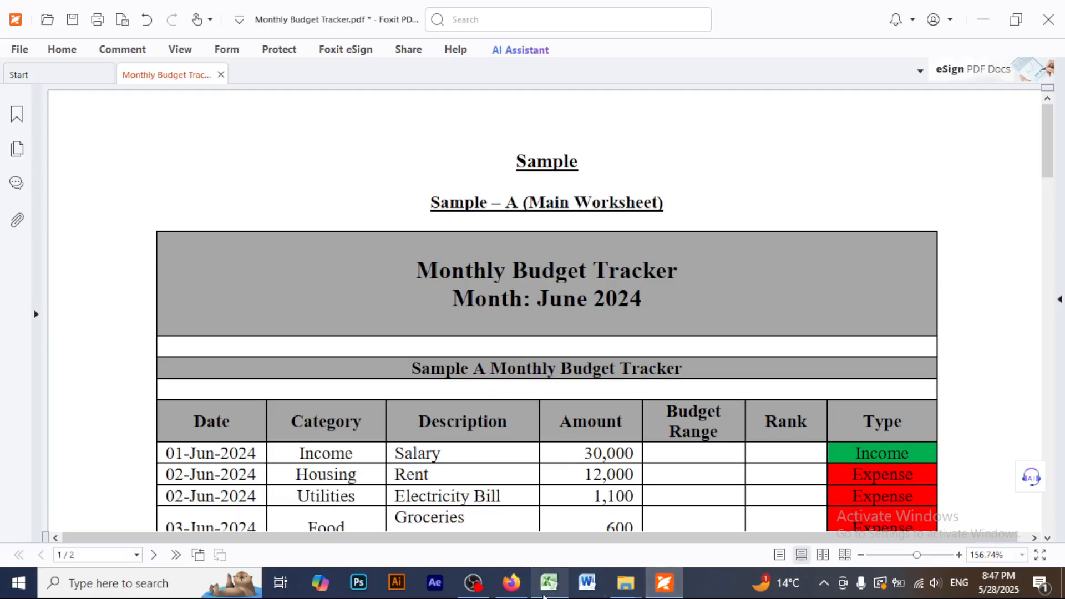
click(549, 583)
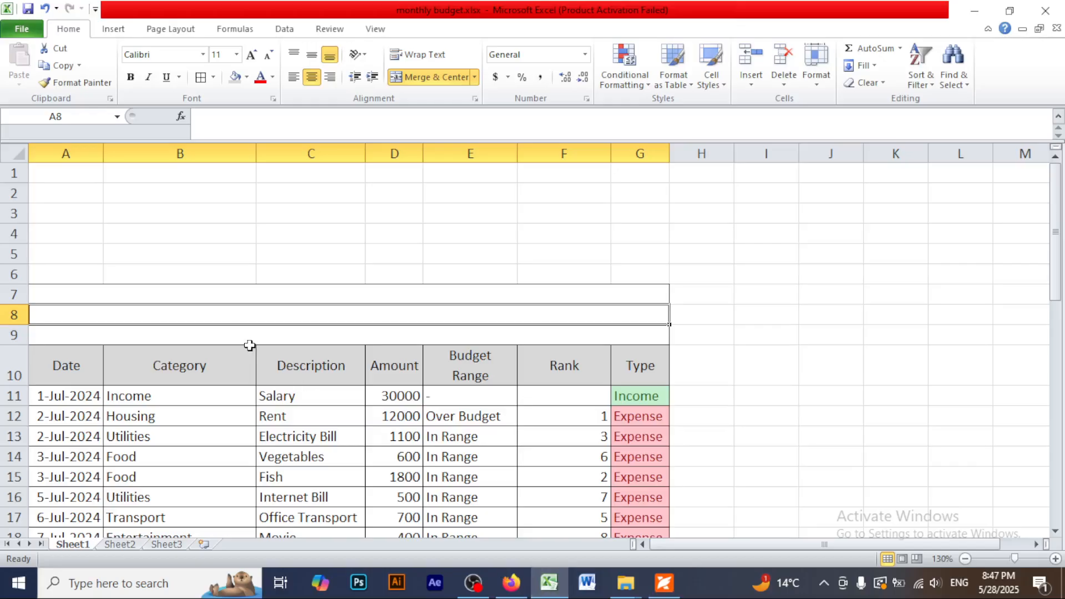
text(Sample )
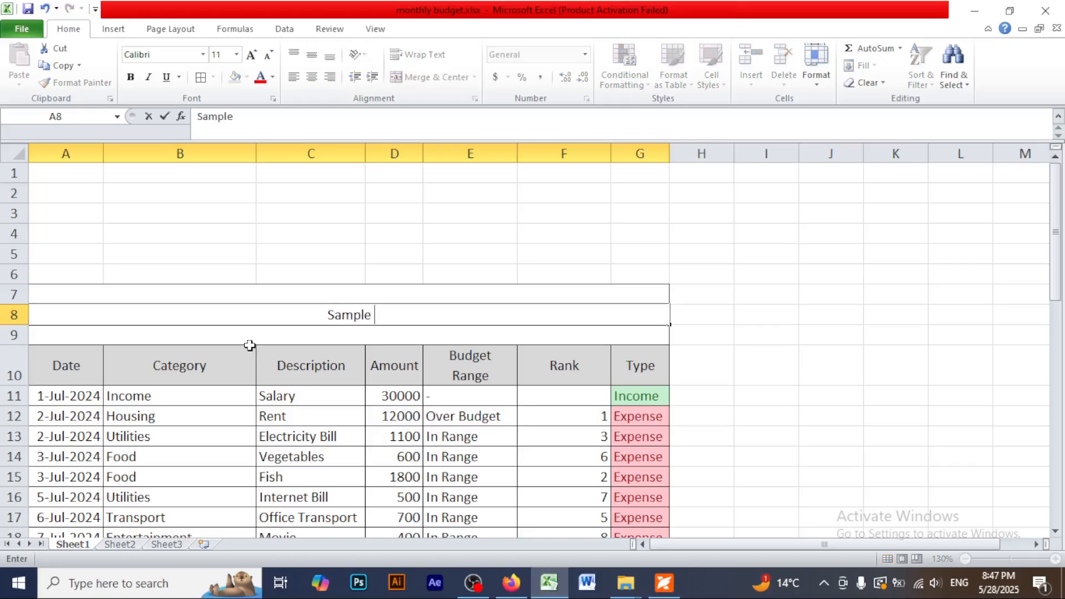
text(A Month)
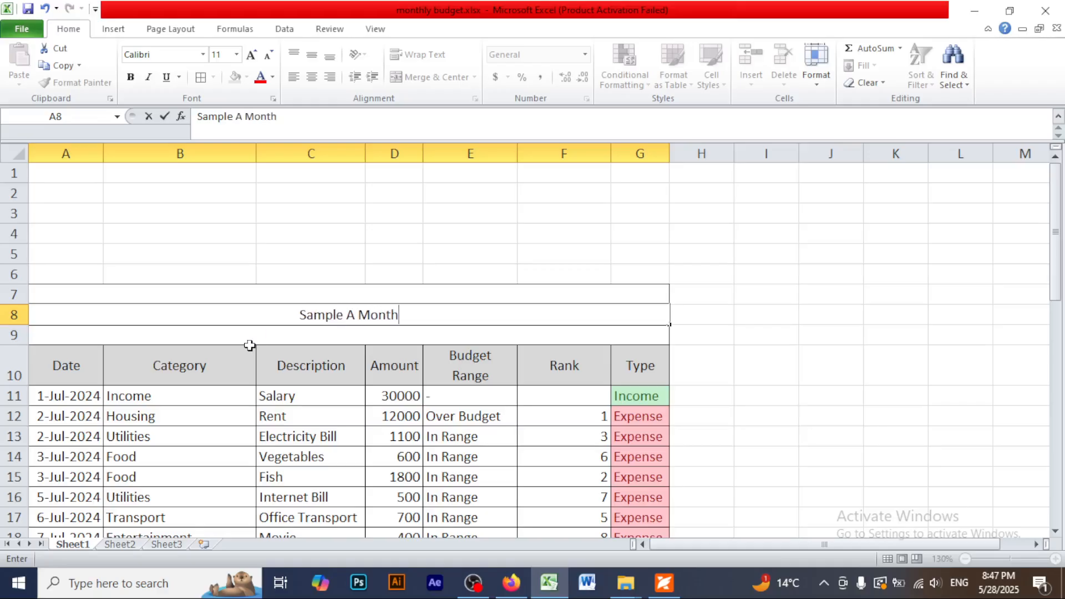
text(ly Bud)
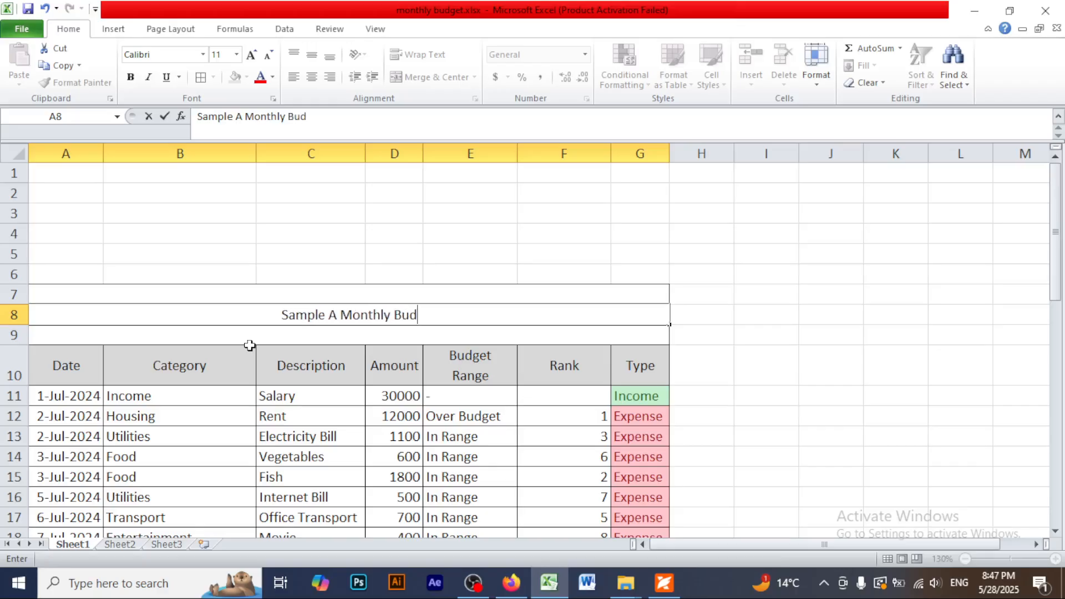
text(get Tracket)
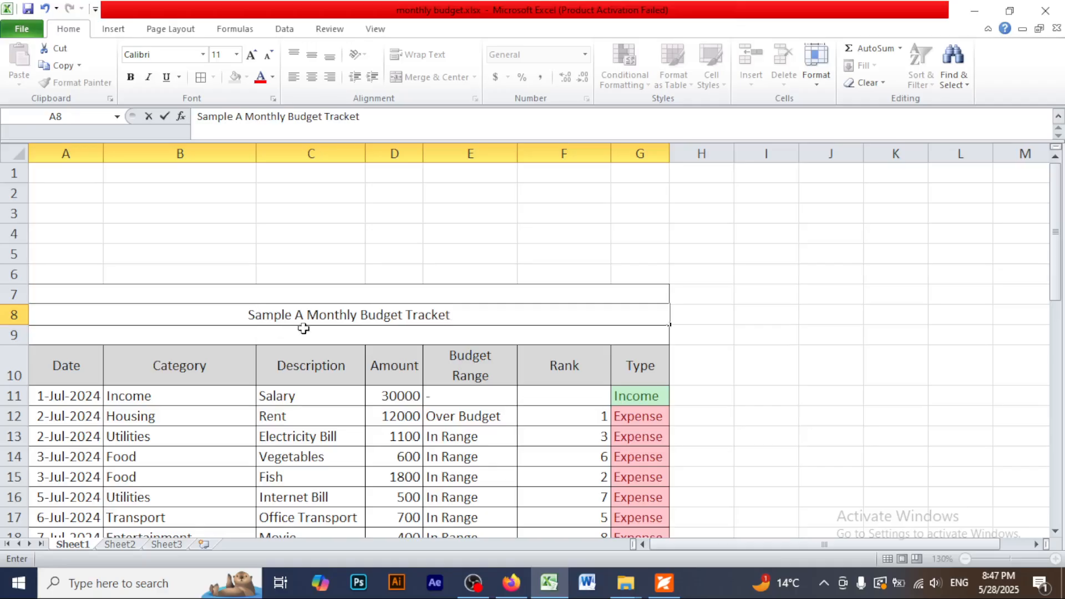
click(745, 348)
Make the row 8 title bold and fill it with grey (White, Background 1, Darker 25%), checking the sample in the PDF
click(418, 319)
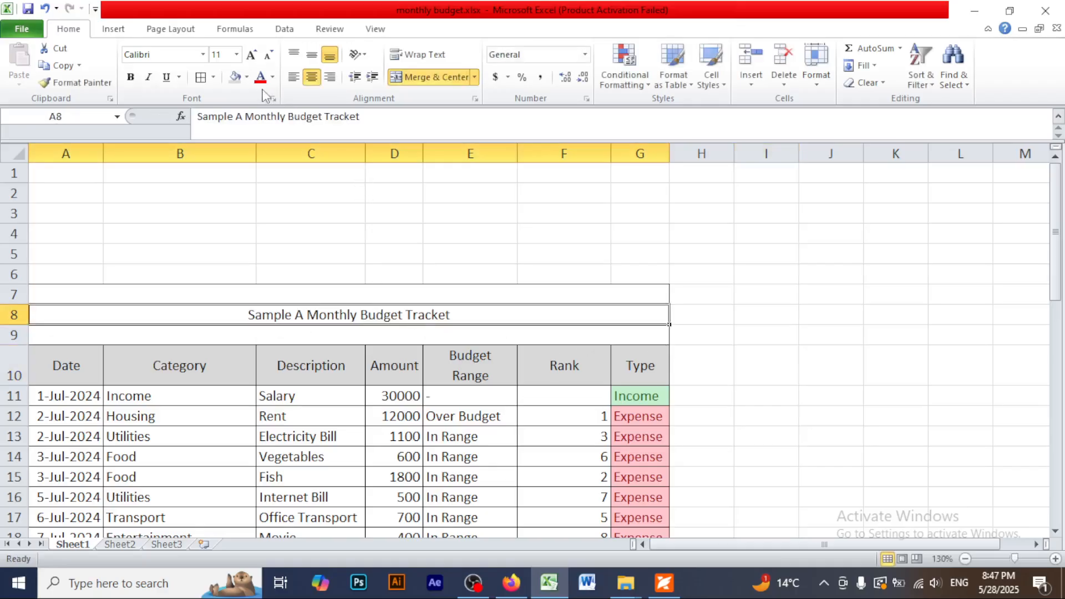
click(130, 78)
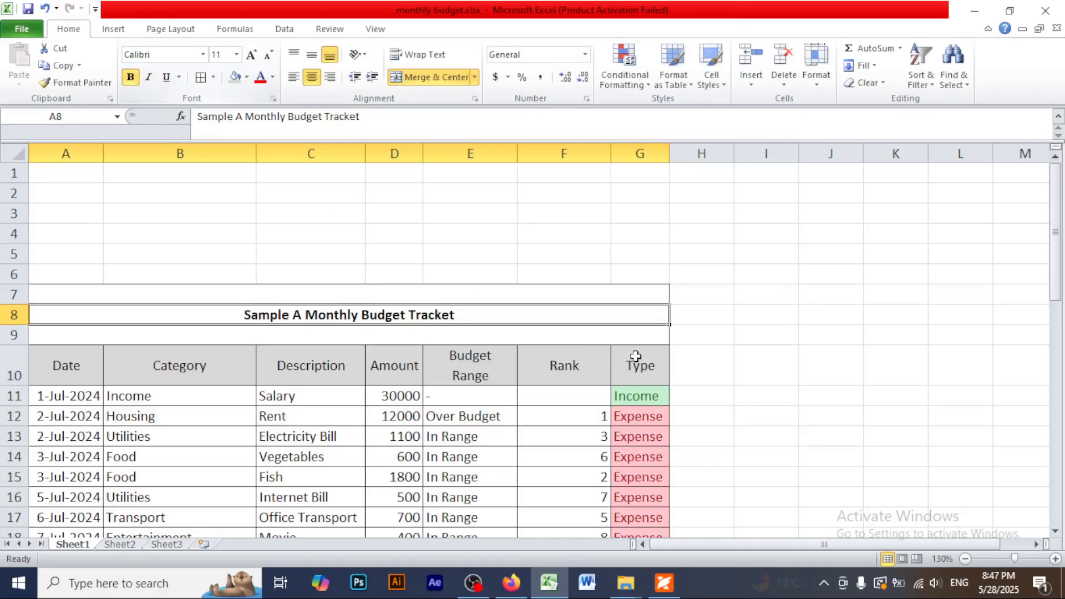
click(716, 335)
click(664, 583)
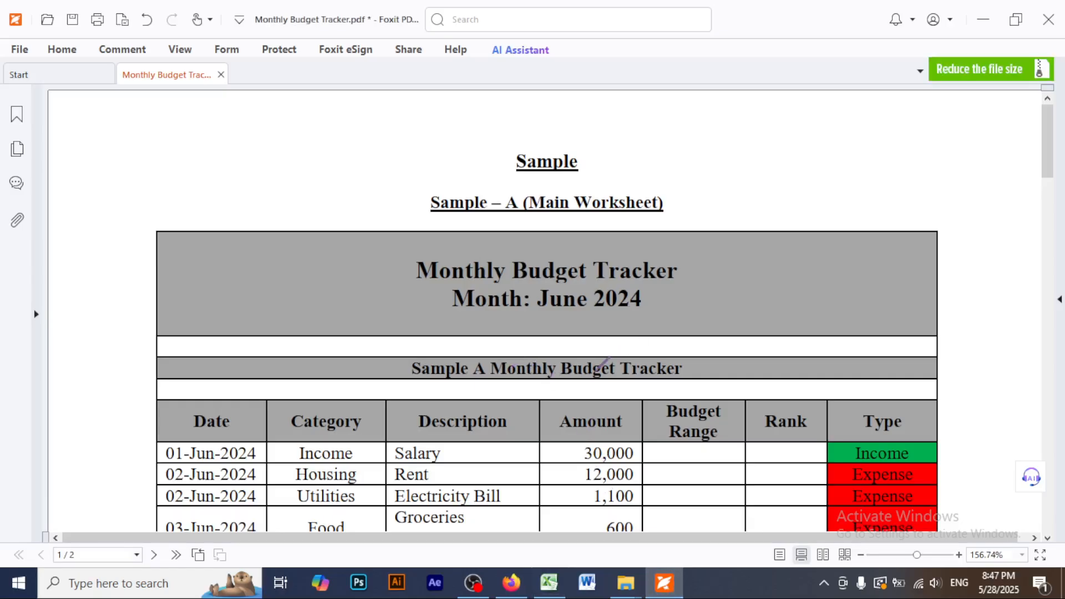
click(562, 587)
click(465, 313)
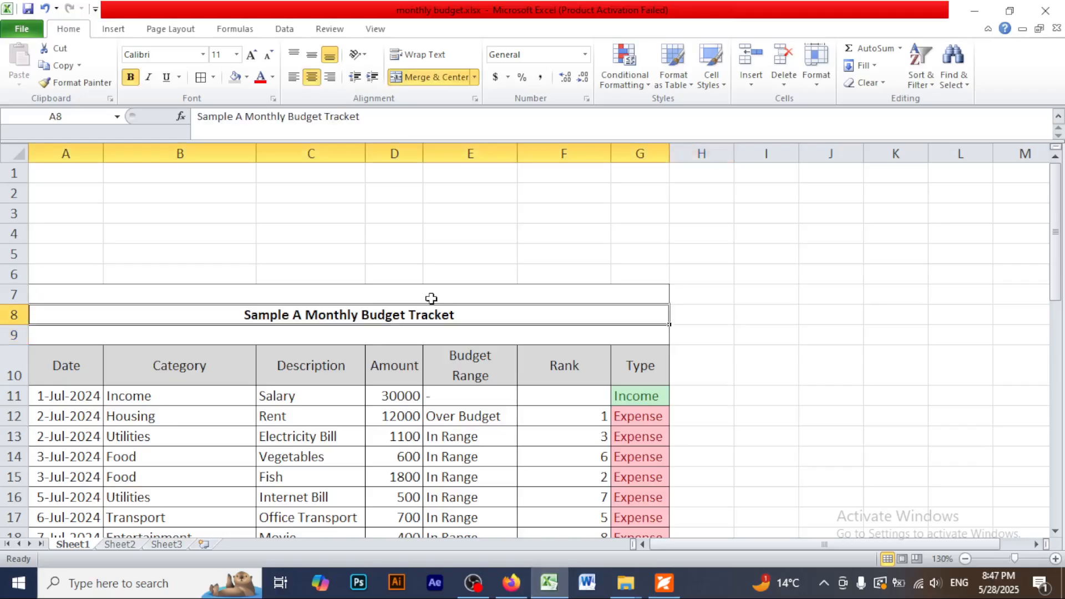
click(246, 81)
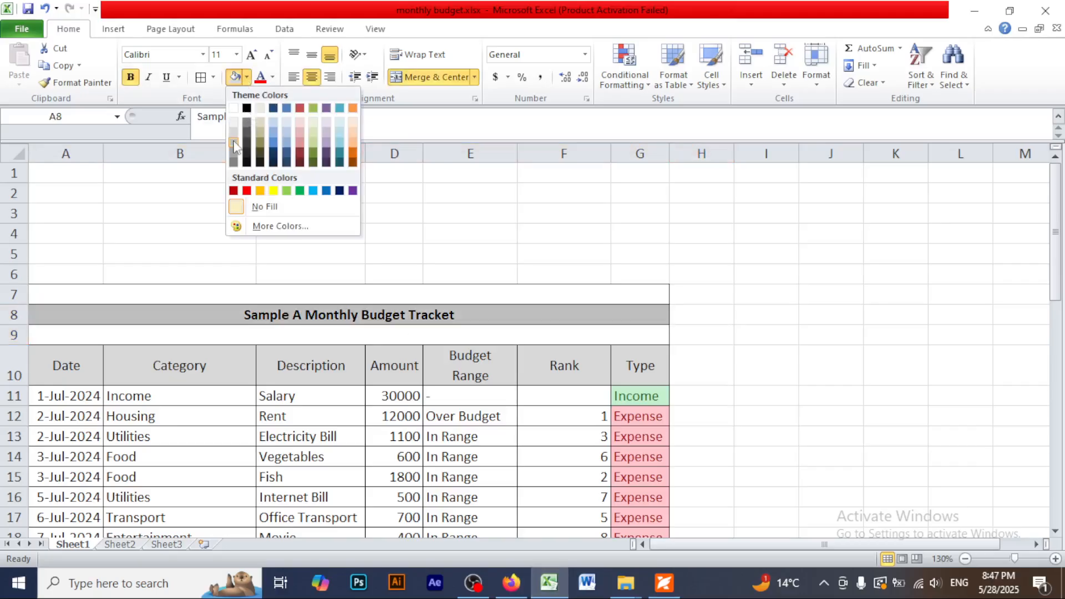
click(234, 145)
click(753, 312)
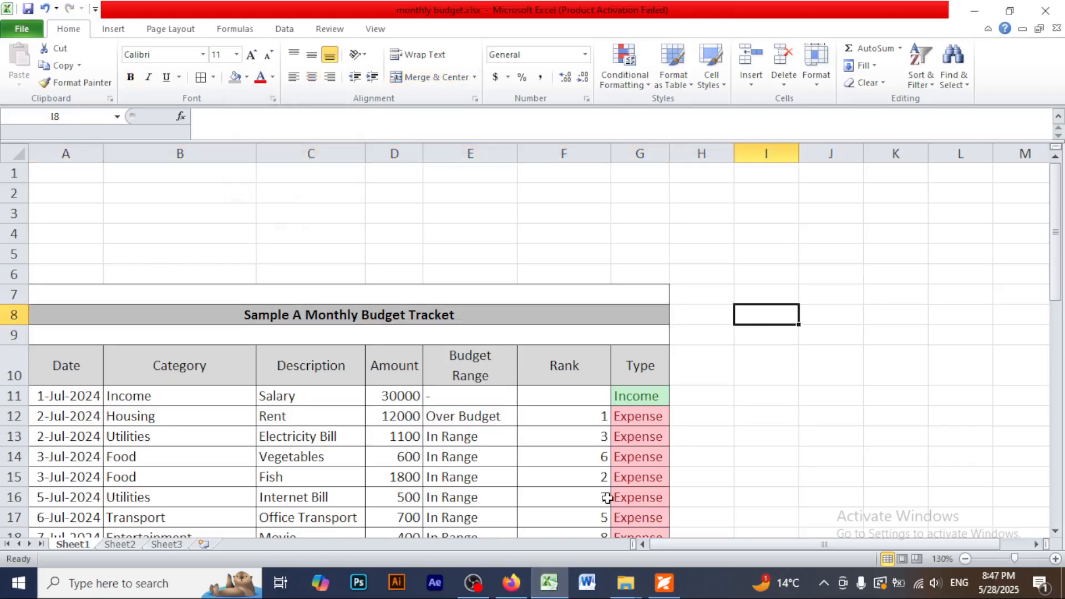
Apply all borders to the blank block A2:G6 and merge and center it, matching the PDF's title block
click(664, 582)
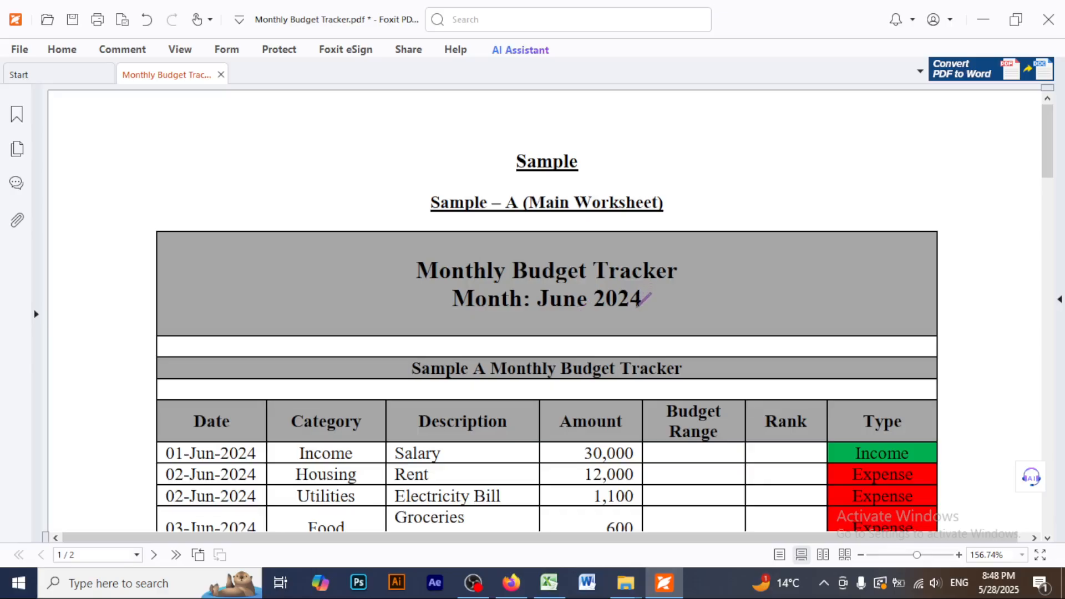
click(552, 583)
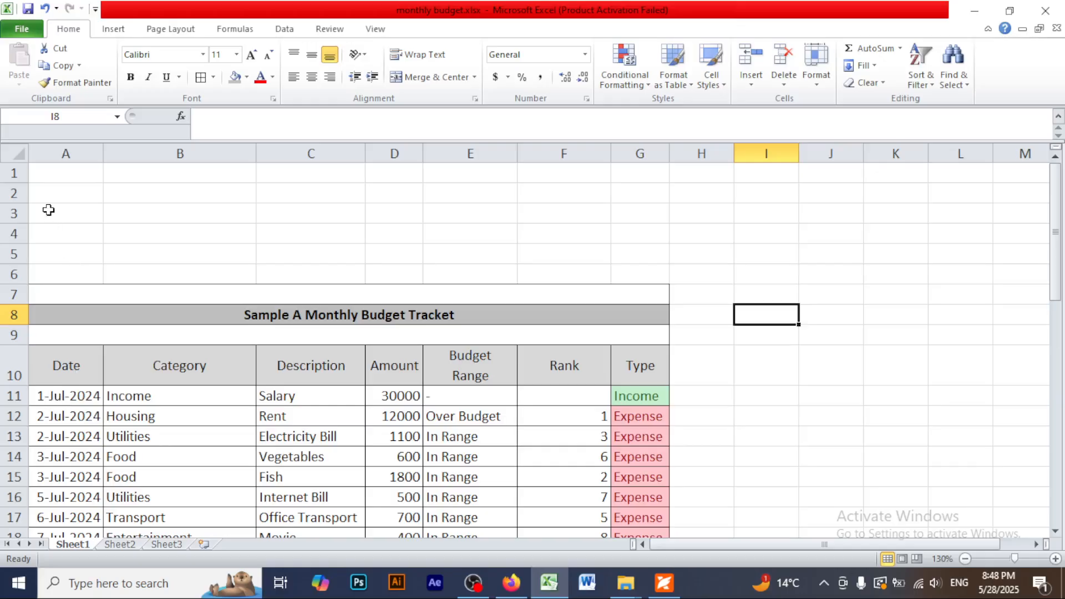
drag(42, 199, 653, 271)
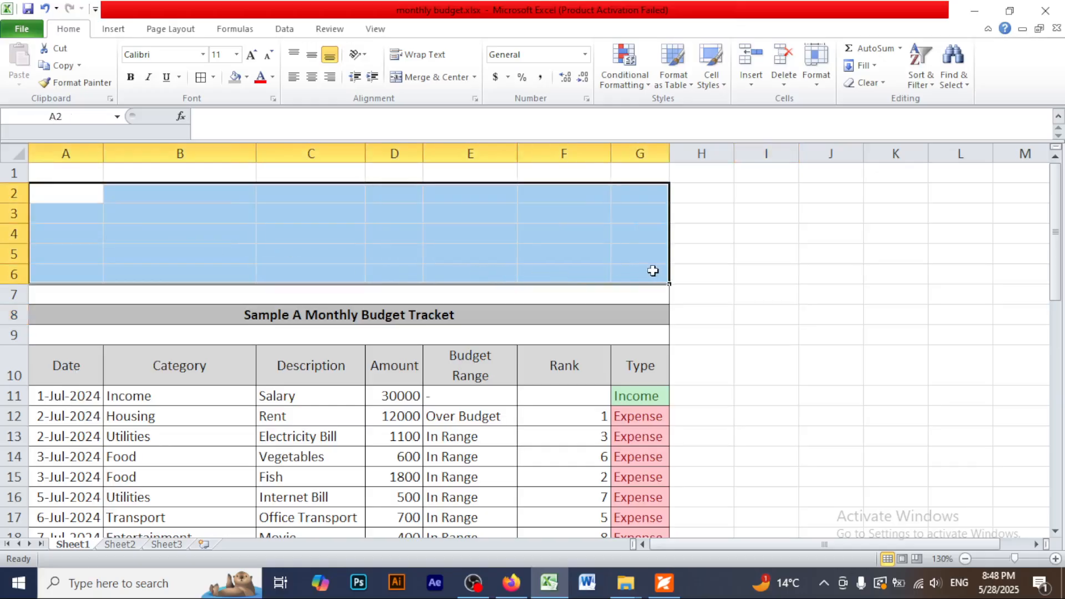
click(214, 78)
click(235, 207)
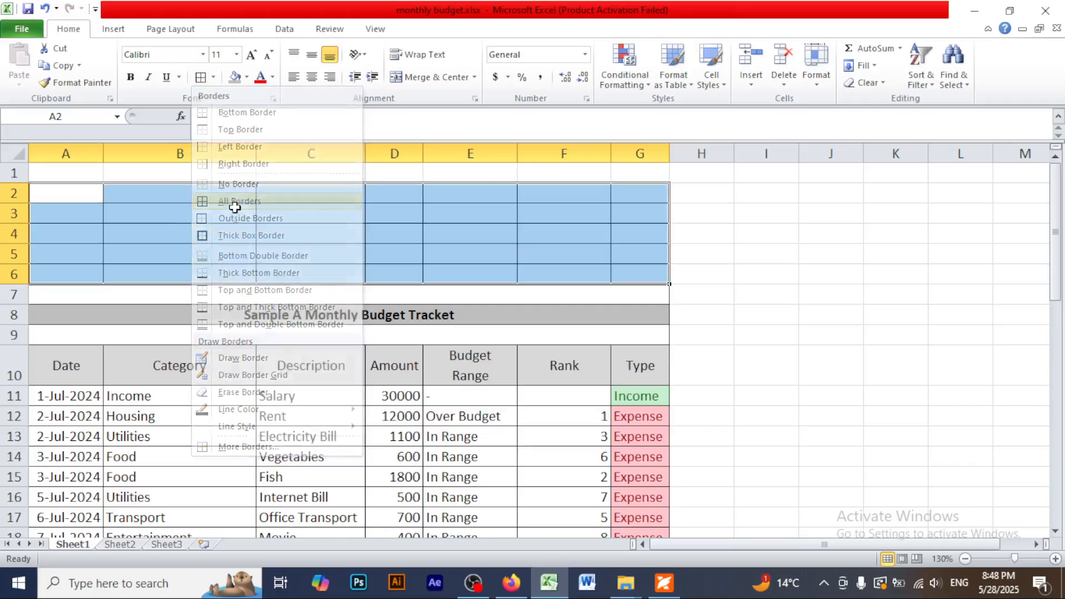
click(771, 292)
drag(66, 198, 633, 268)
click(444, 77)
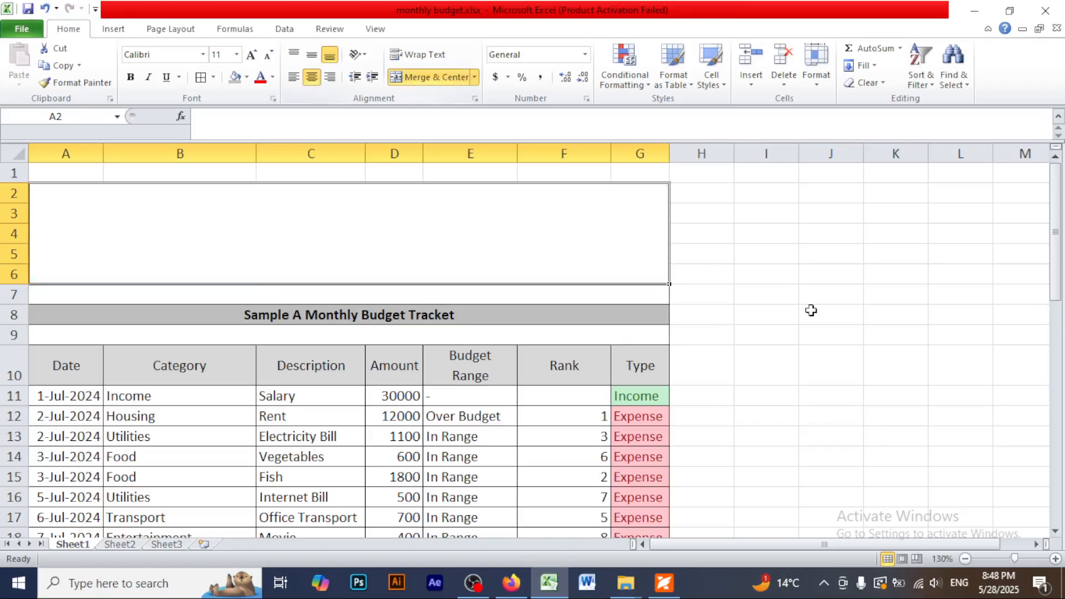
click(811, 311)
Enter the title text "Monthly Budget Tracket" in the merged block A2:G6
click(249, 269)
text(Mon)
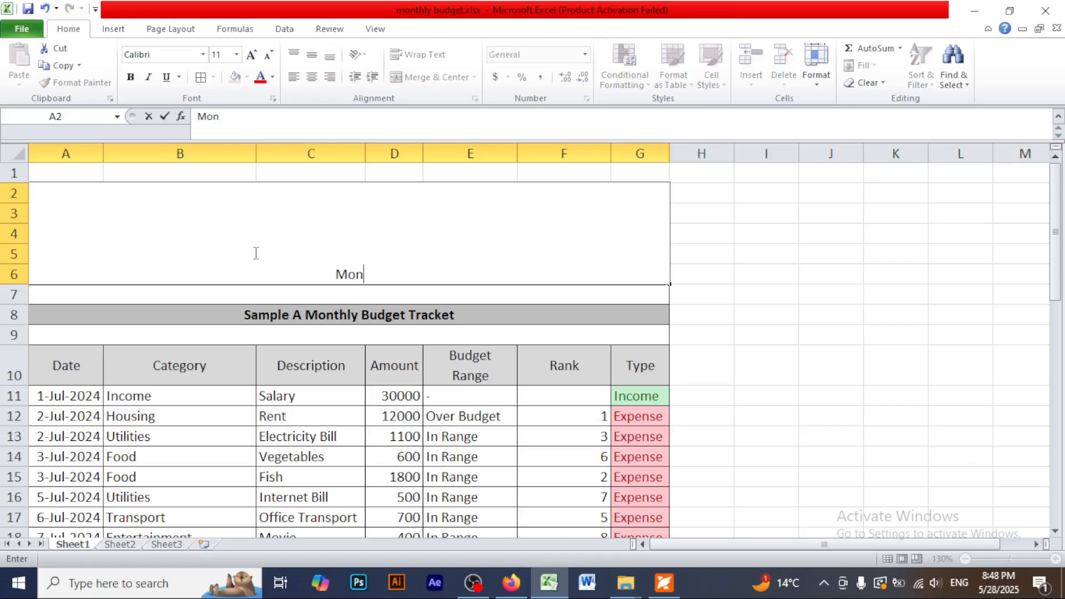
text(thly)
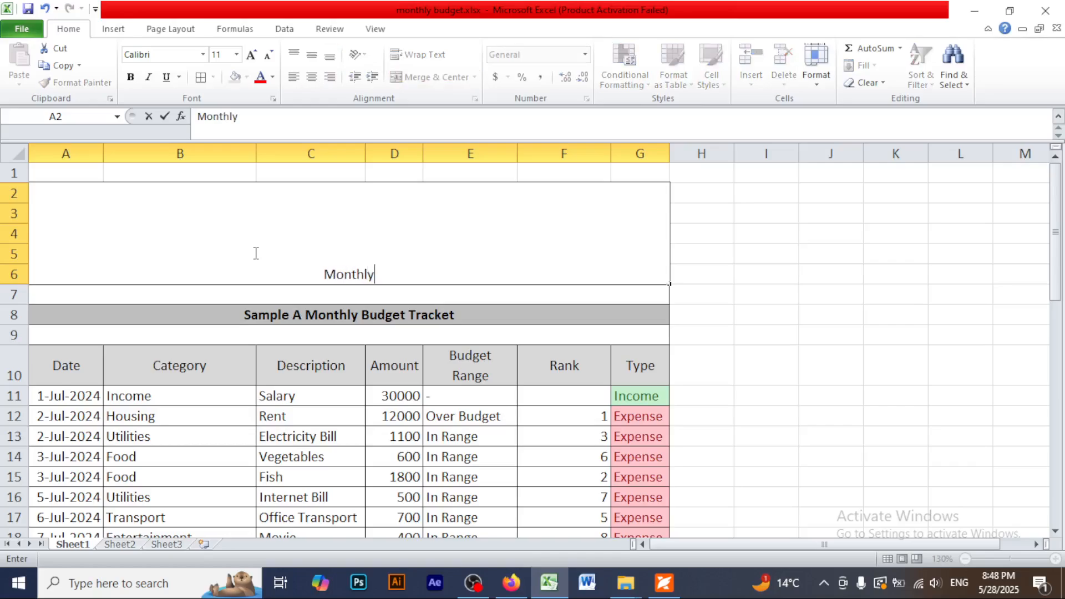
text( Budget)
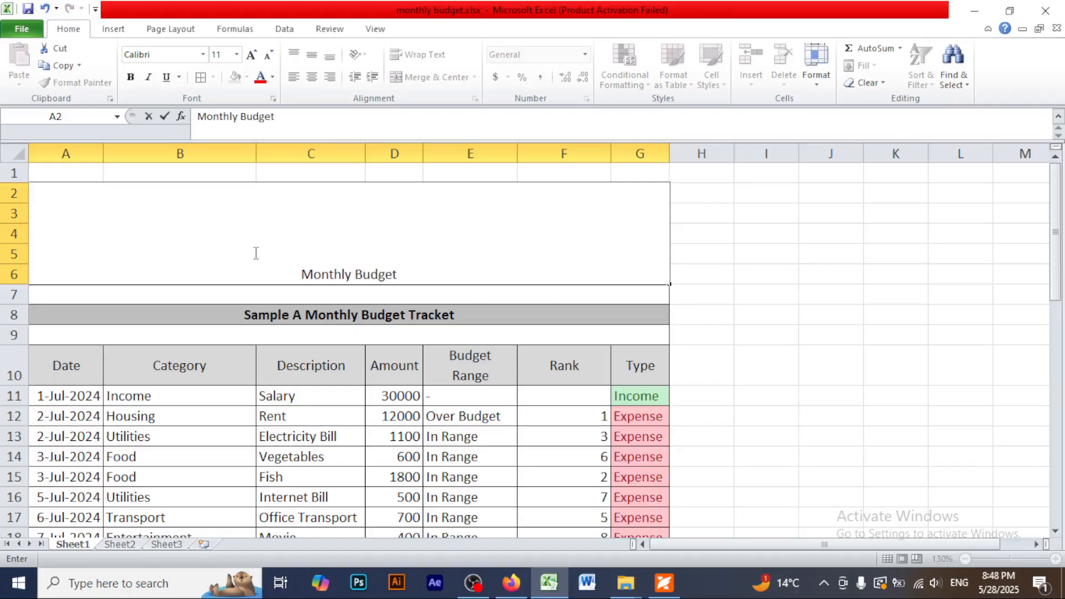
text( Trac)
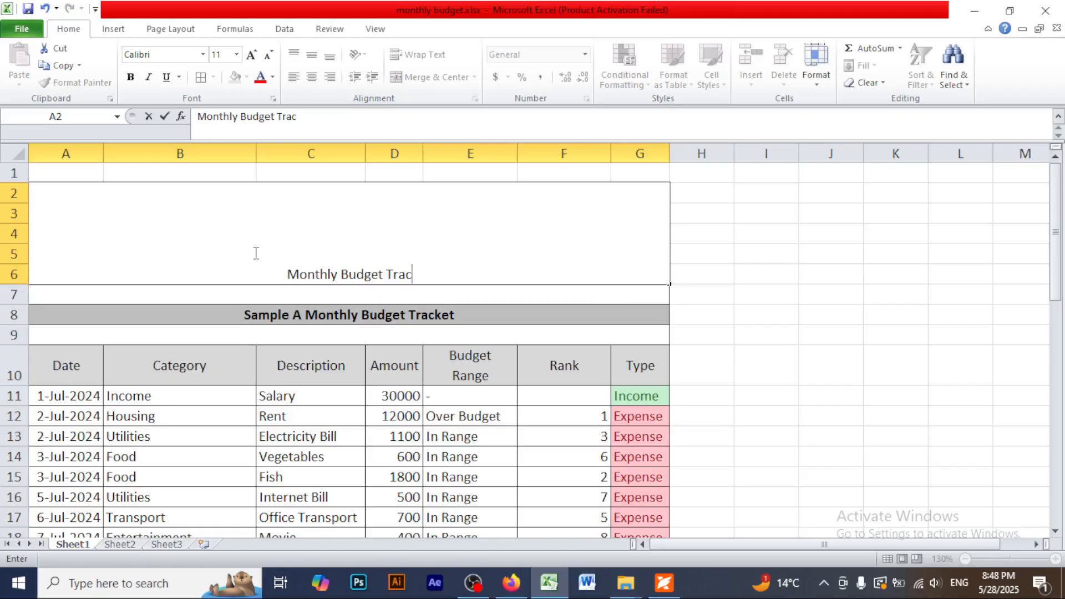
text(ket)
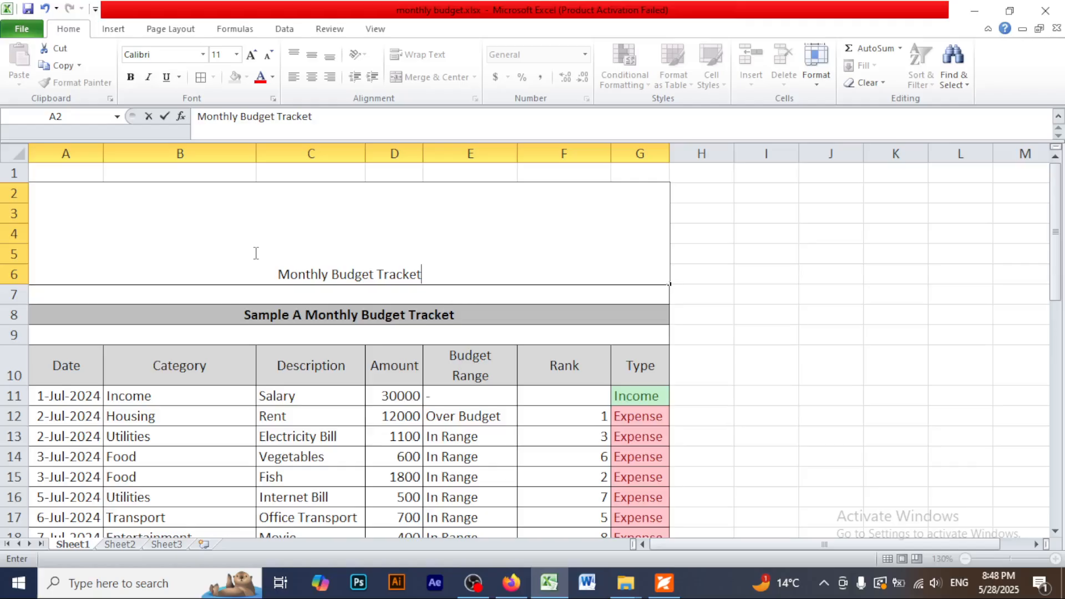
Add a second line reading "Month: July 2024" within the same title cell
key(alt+Return)
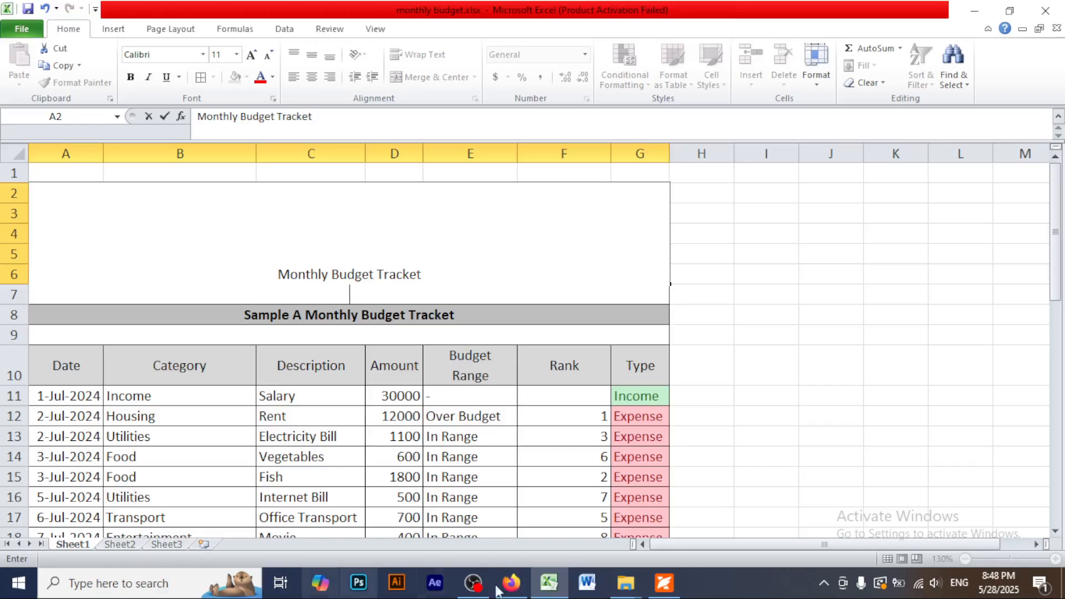
click(665, 582)
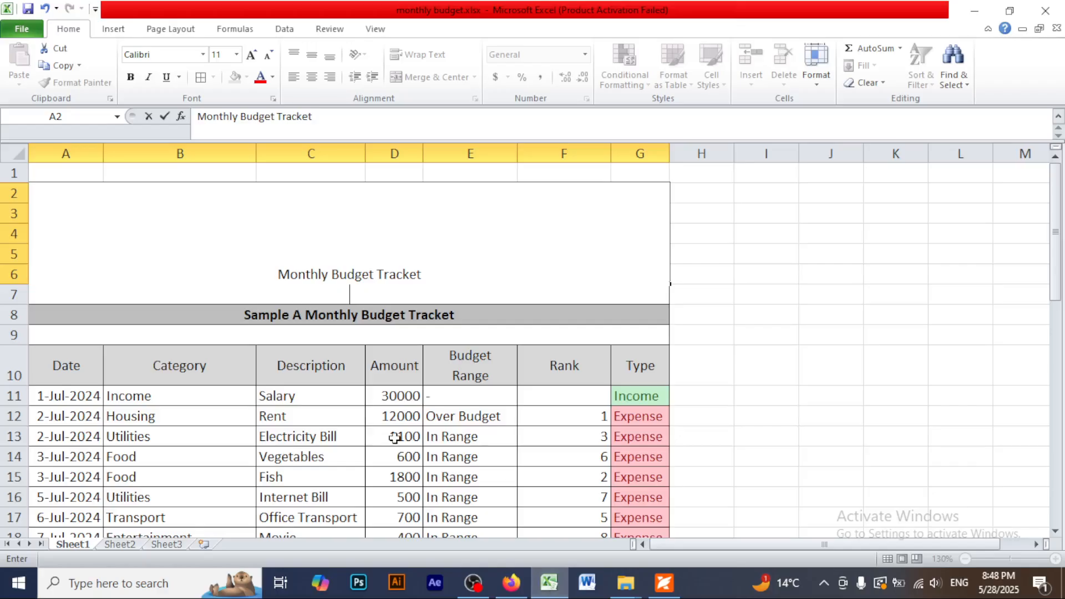
click(548, 583)
text(Month)
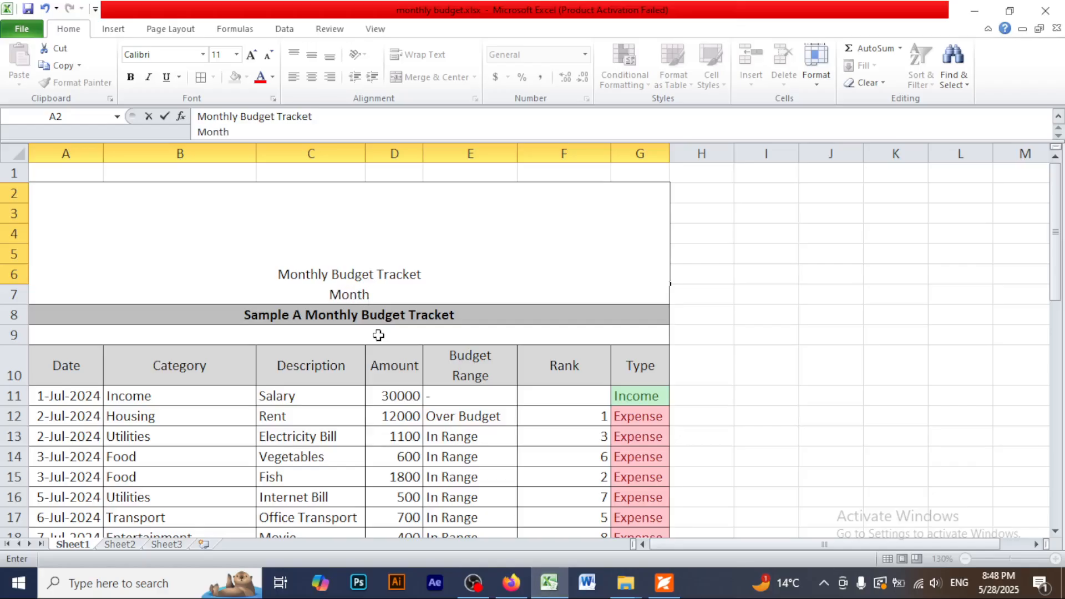
text(: July)
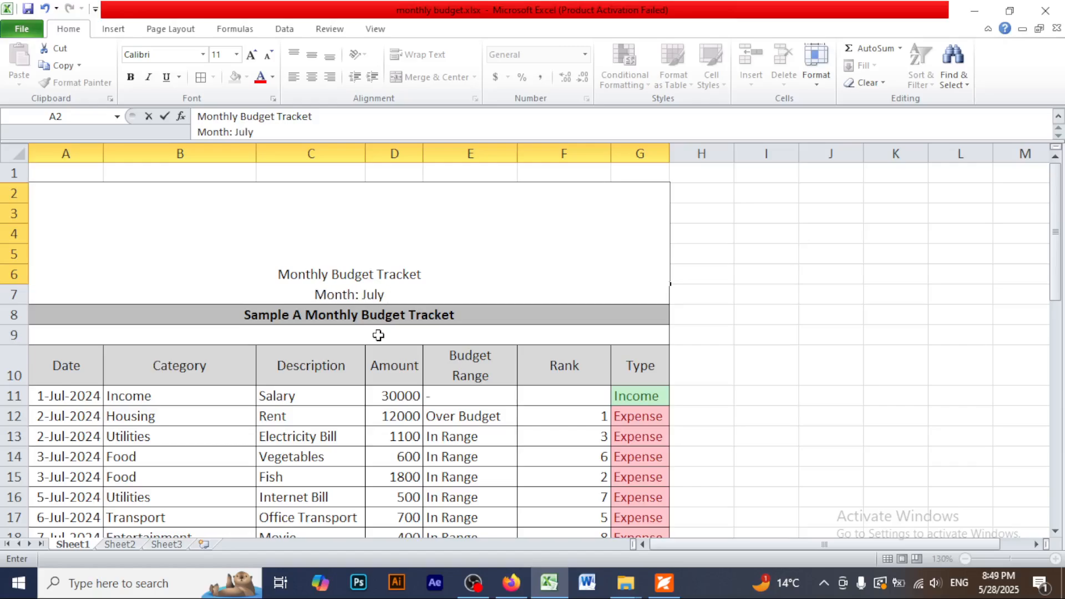
text( 2024)
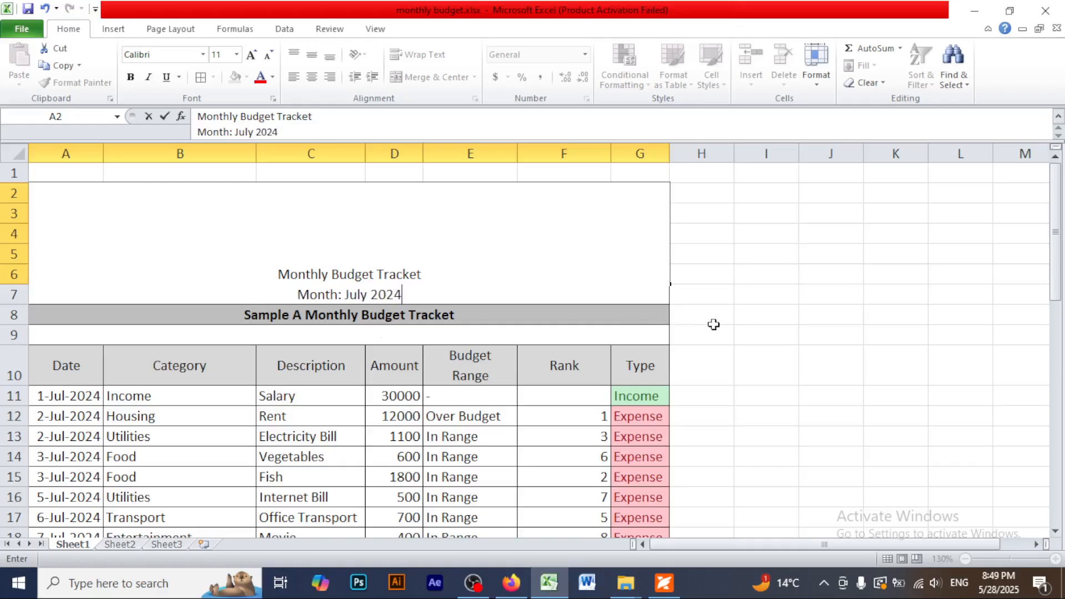
click(749, 315)
Align the two-line title vertically to the middle of the merged block A2:G6
click(398, 260)
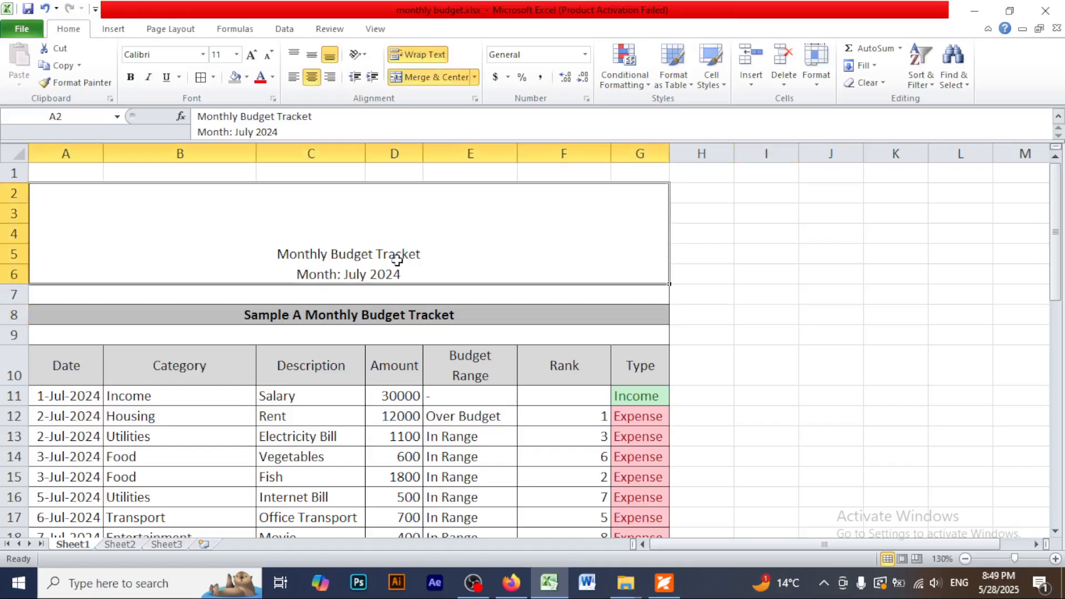
click(792, 290)
click(420, 250)
click(314, 57)
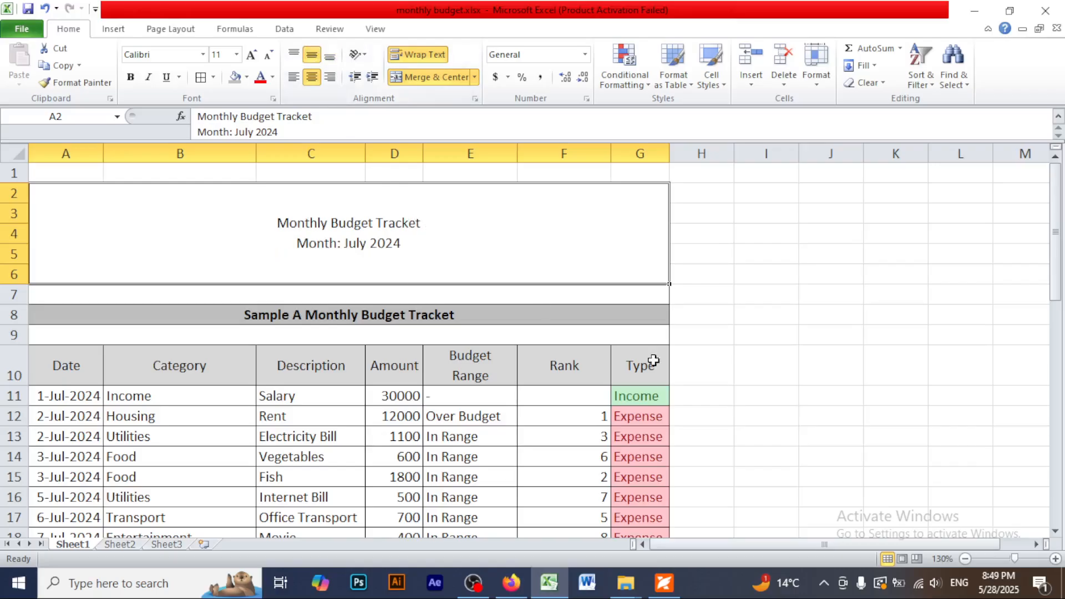
Switch to the assignment PDF in Foxit and mark the "Other text font: Tahoma" condition with a freehand red pencil stroke
click(665, 583)
scroll(533, 394, down, 20)
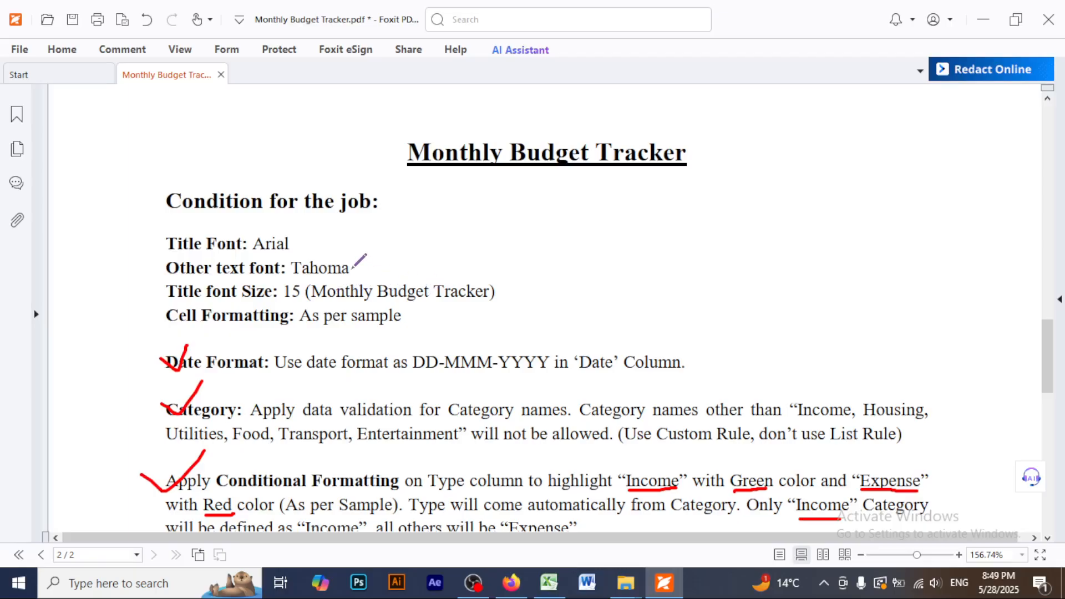
drag(352, 268, 396, 251)
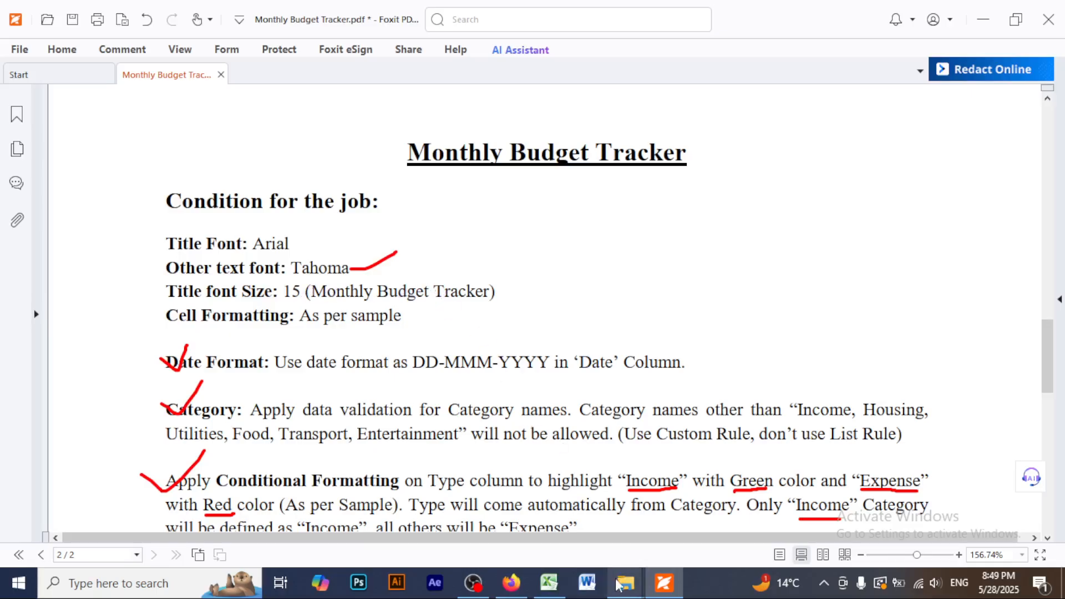
Switch back to Excel and set both lines of the title in merged block A2:G6 to font size 15
mouse_move(555, 586)
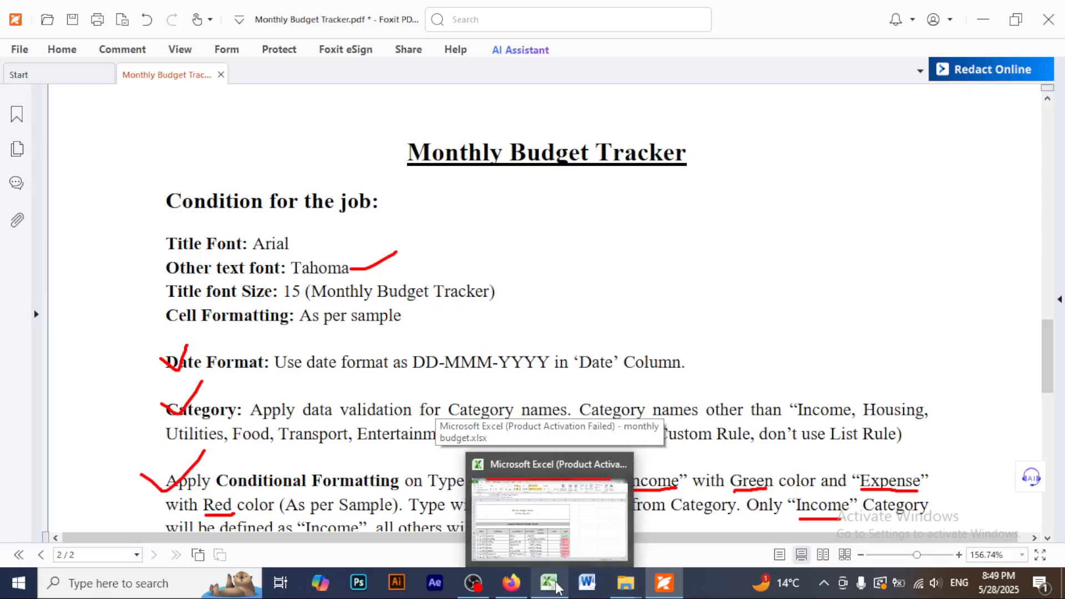
click(553, 588)
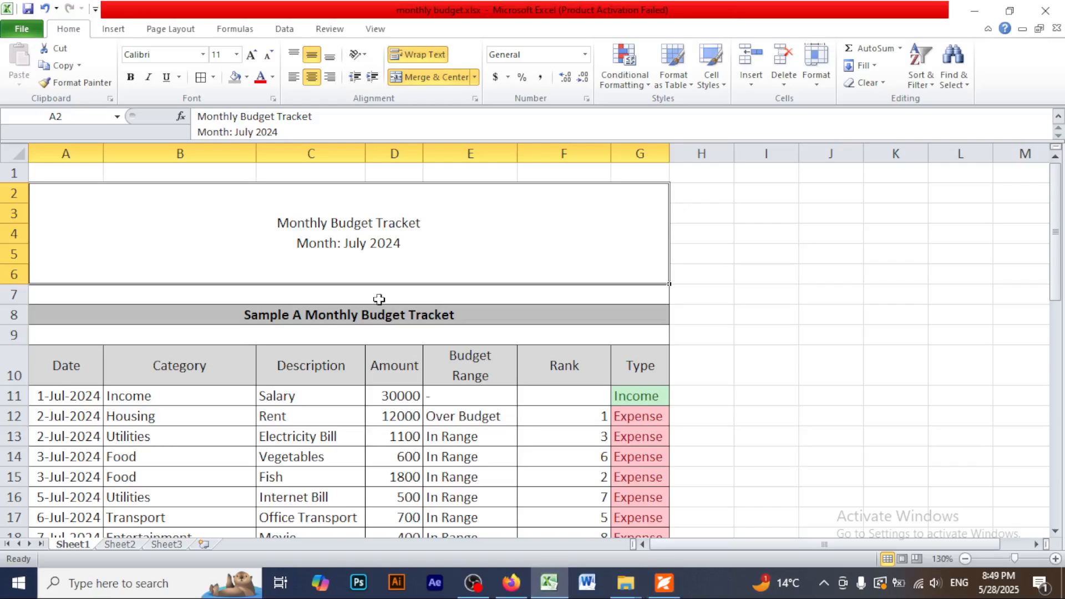
double_click(332, 225)
drag(411, 246, 276, 224)
click(229, 56)
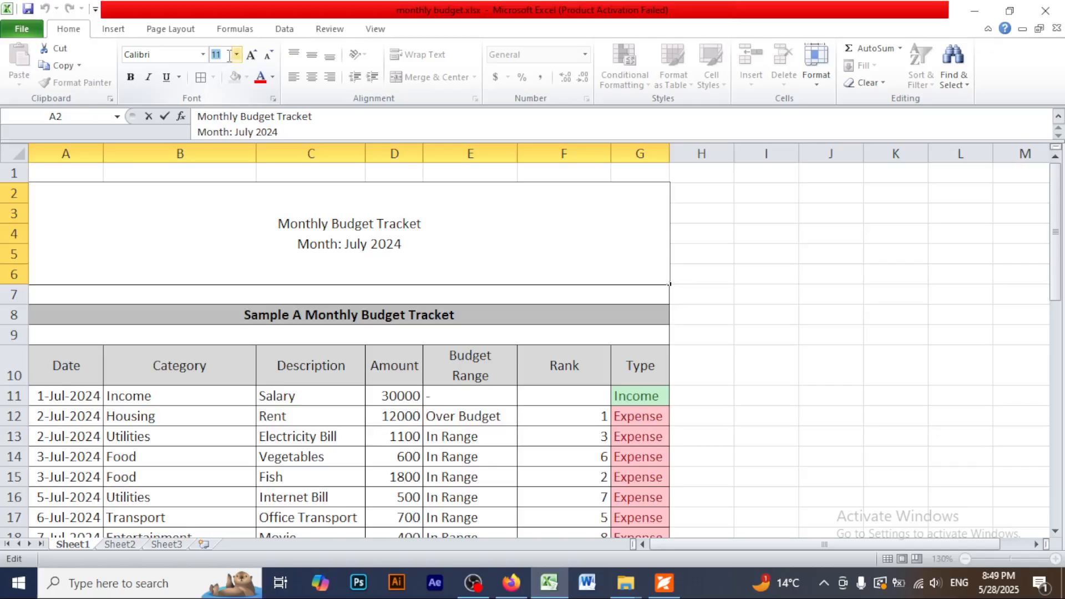
key(Return)
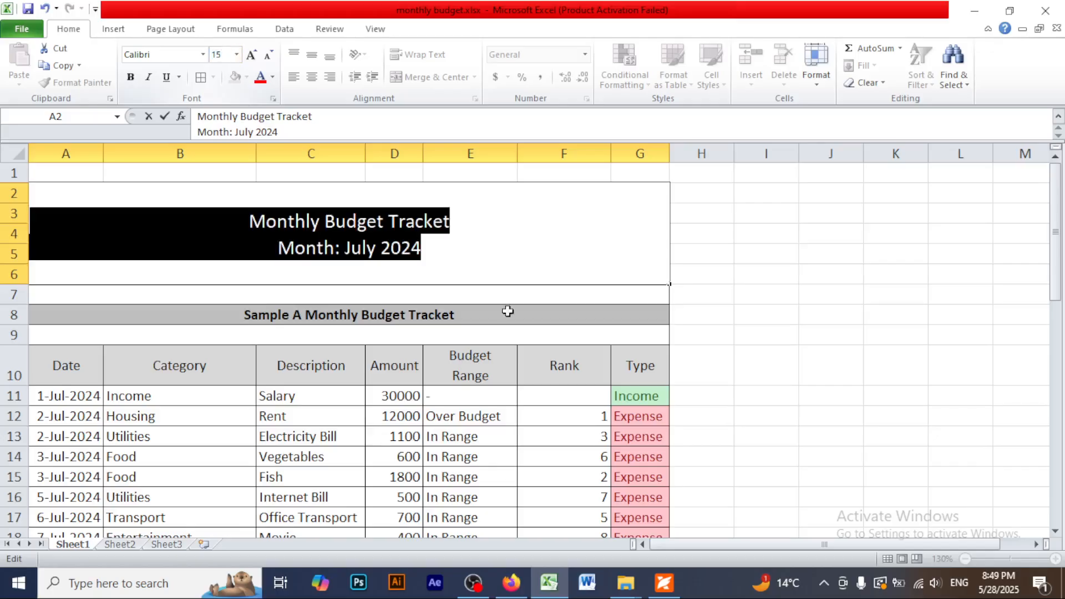
click(773, 315)
Make only the first title line, "Monthly Budget Tracket", bold within the merged cell
click(256, 222)
double_click(257, 222)
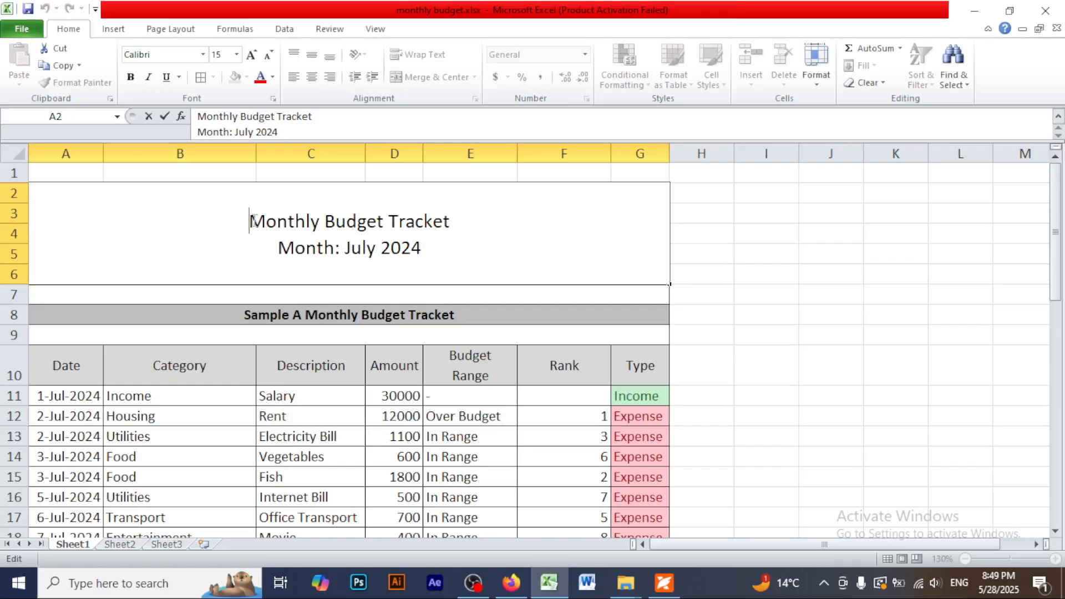
drag(251, 222, 450, 222)
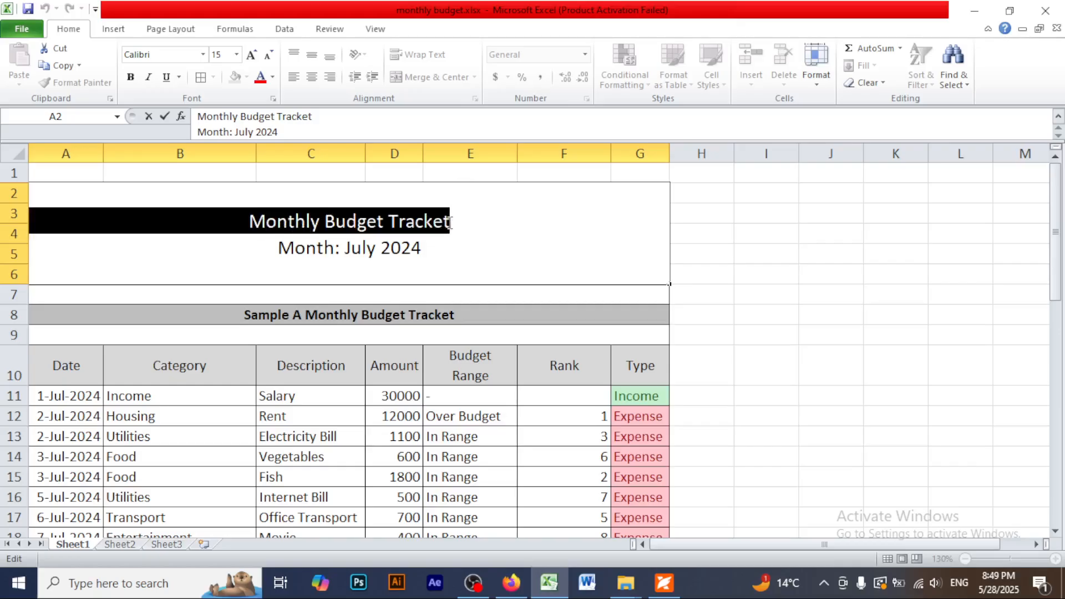
click(130, 77)
click(728, 254)
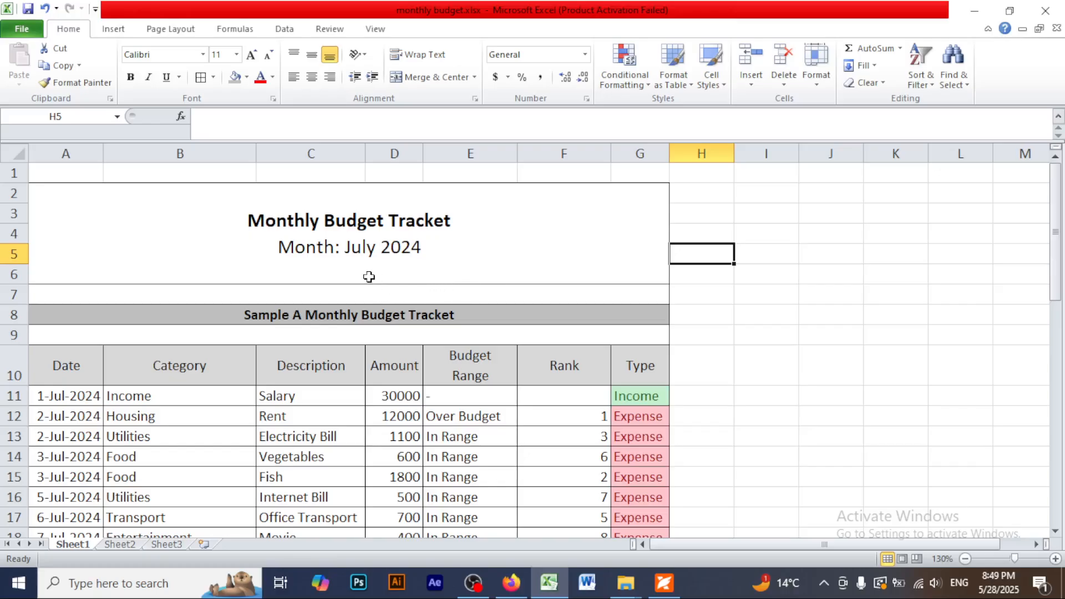
Change the font of both title lines in A2:G6 to Arial
double_click(247, 219)
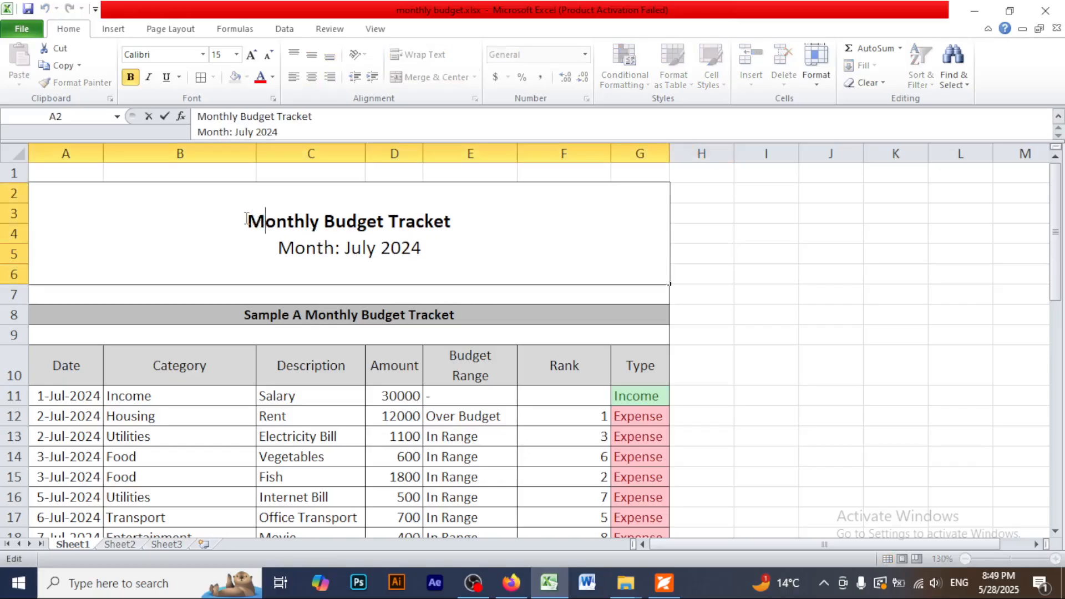
drag(247, 219, 431, 262)
click(167, 54)
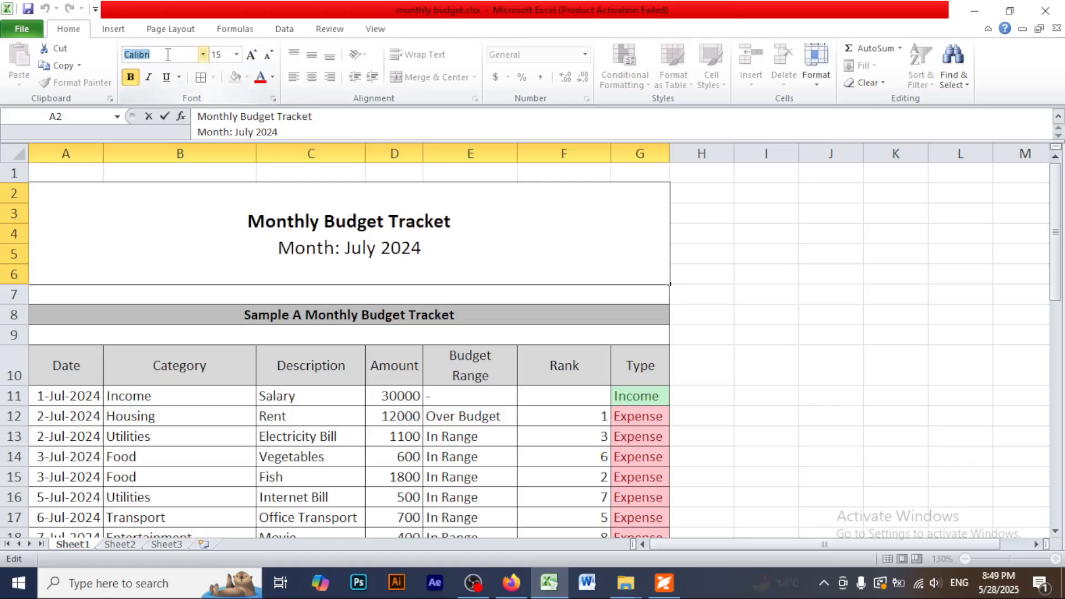
text(Arial)
key(Return)
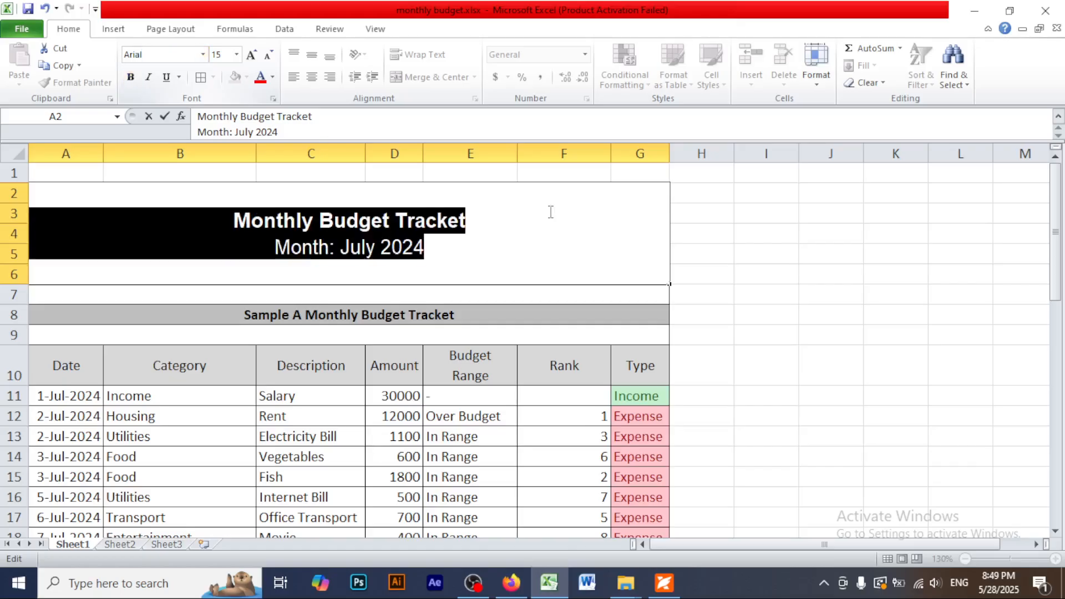
click(741, 281)
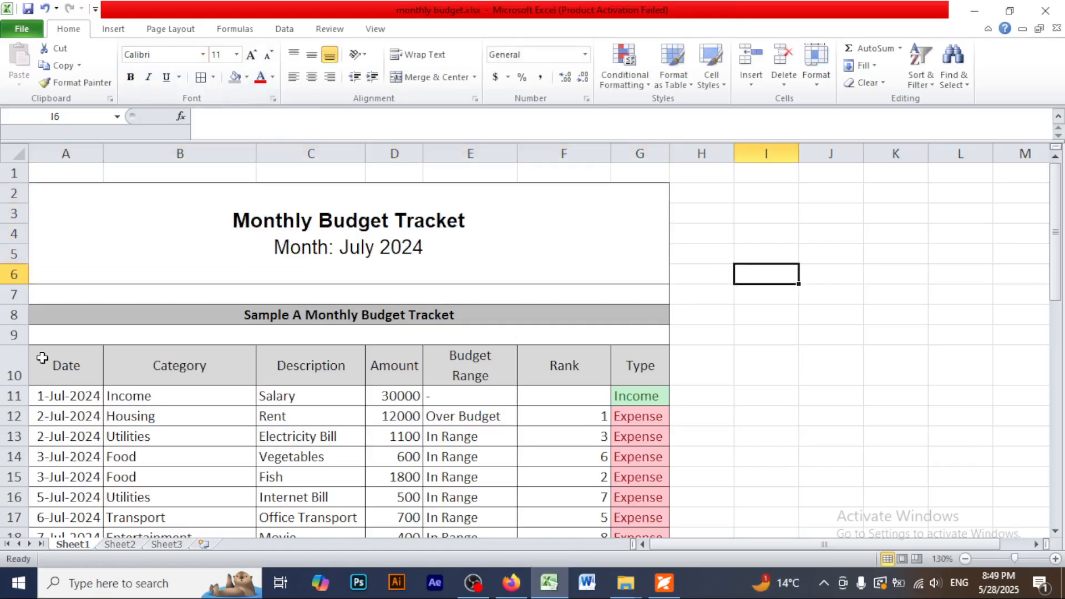
Set the font of range A10:G29, covering the main table and the smaller tables beneath it, to Tahoma
drag(40, 358, 572, 513)
drag(548, 536, 612, 353)
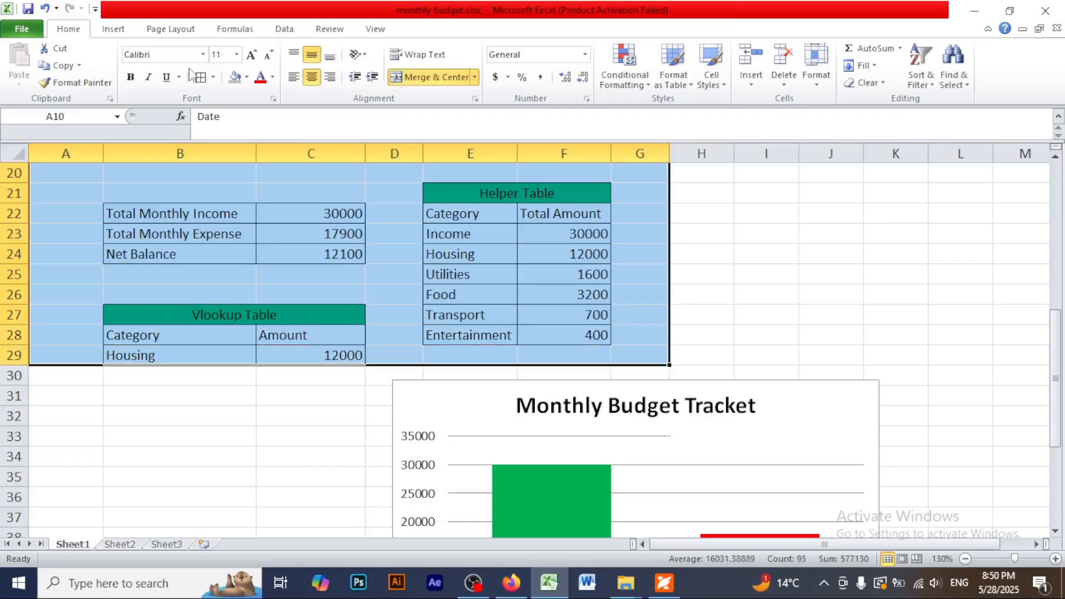
click(182, 58)
text(Tahoma)
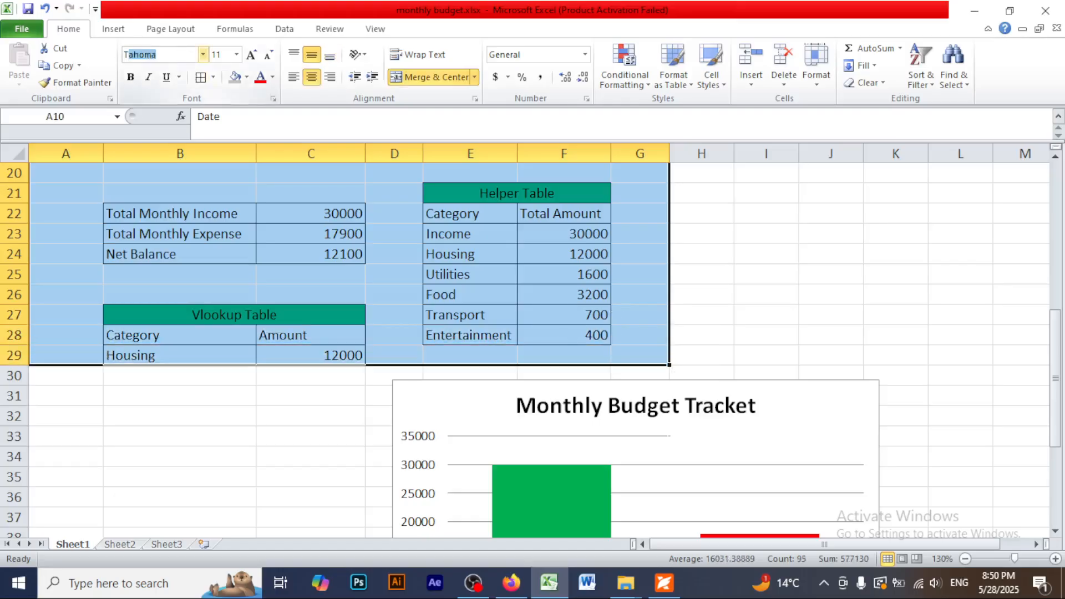
key(Return)
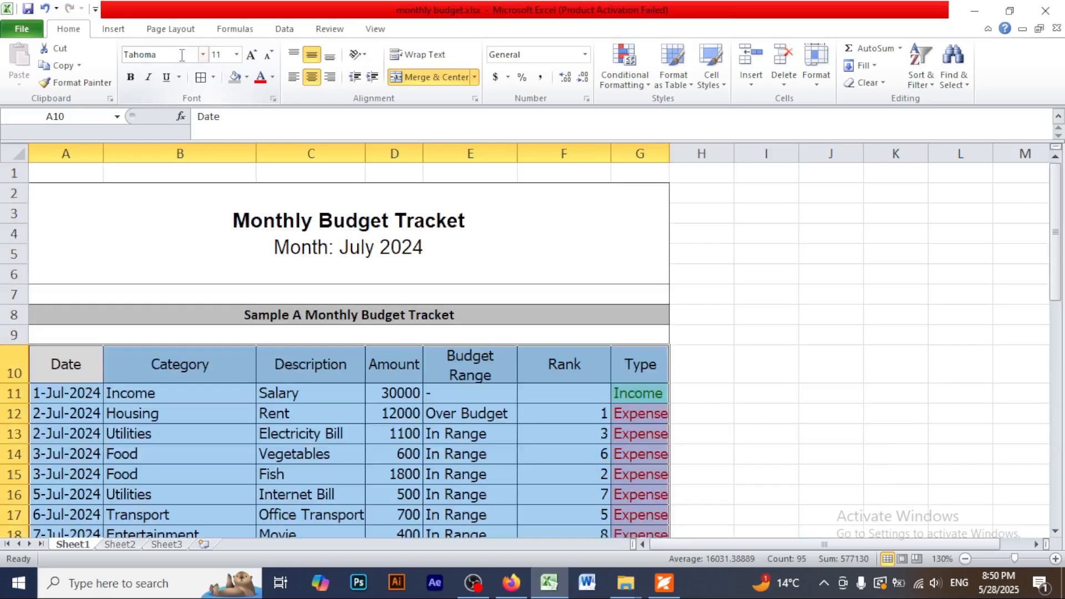
click(737, 364)
scroll(737, 363, down, 4)
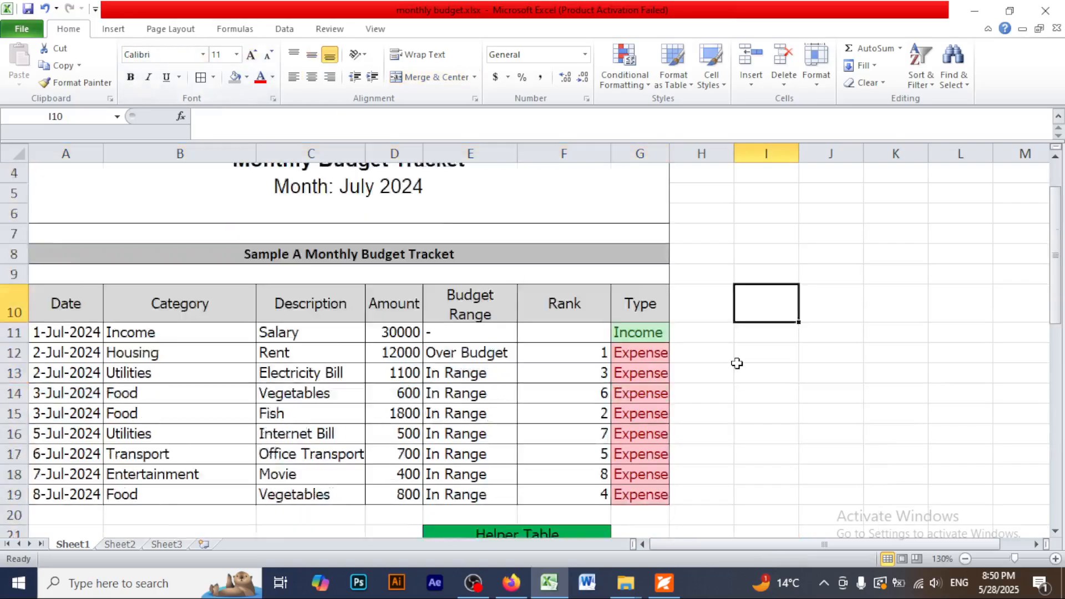
scroll(737, 363, up, 4)
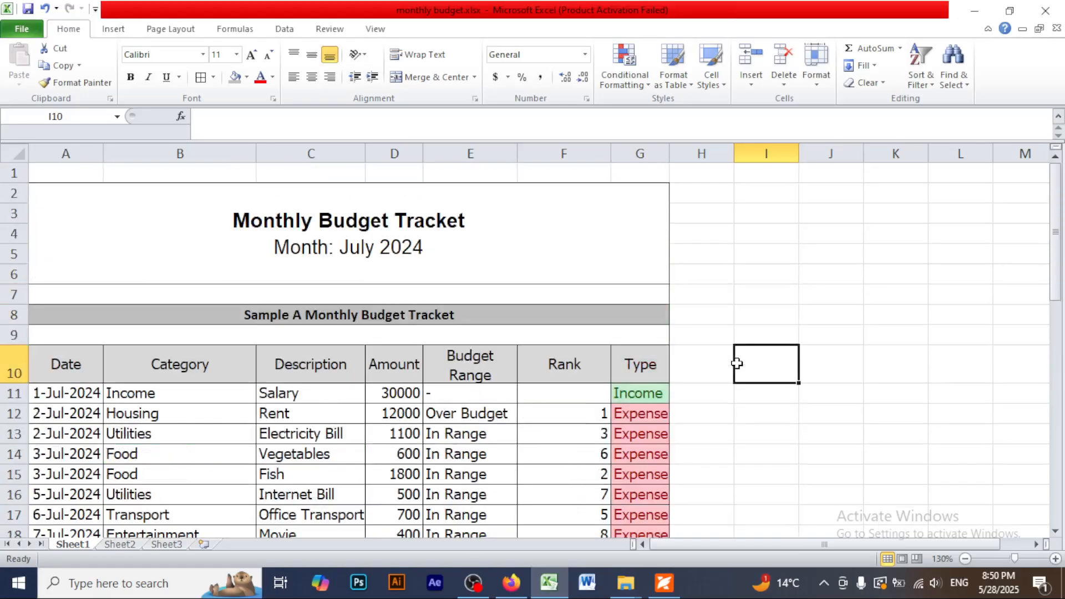
click(325, 436)
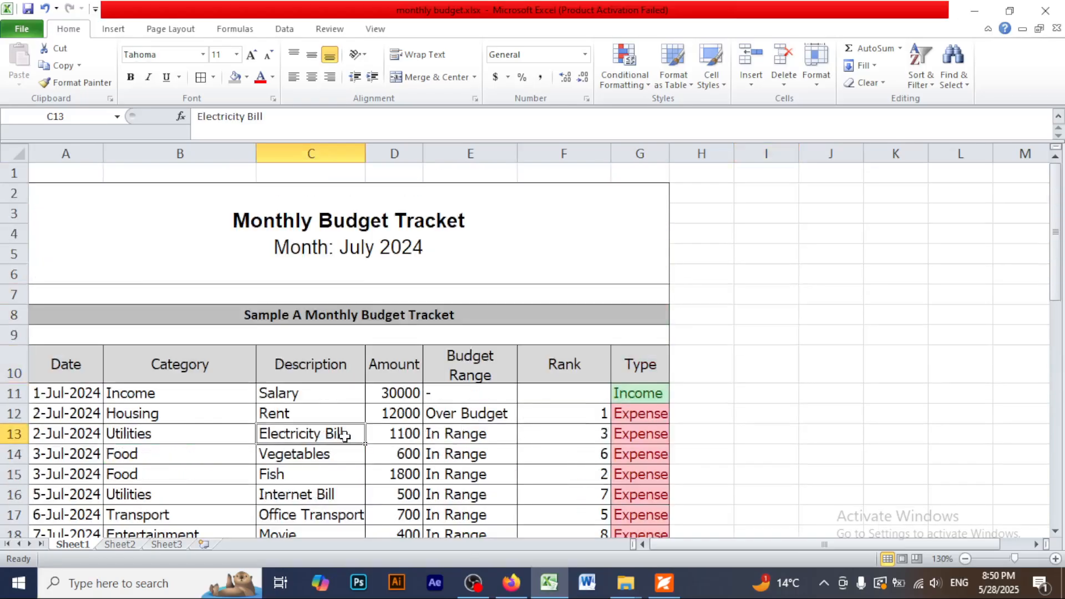
click(777, 399)
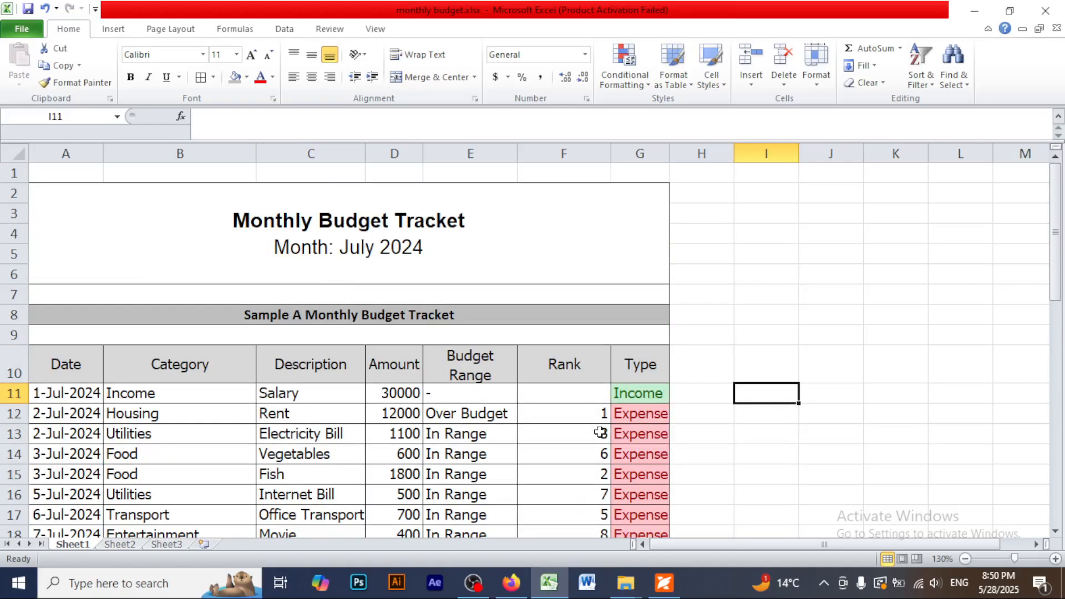
Check the title block's shading in the PDF sample, and fill merged block A2:G6 in Excel with the light grey of the column headings
click(665, 582)
scroll(558, 358, up, 15)
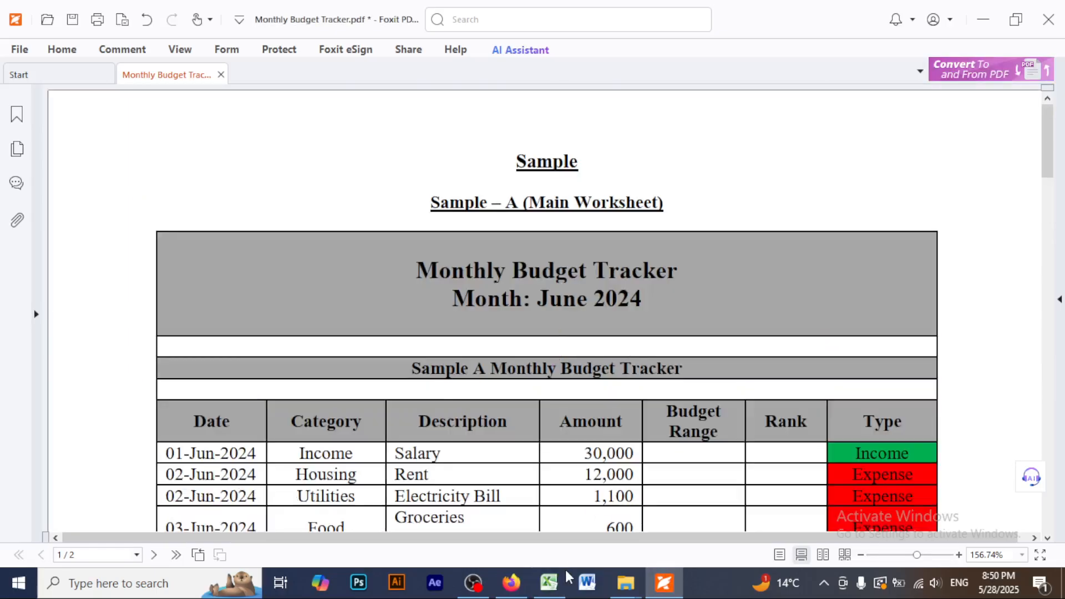
click(549, 583)
click(504, 231)
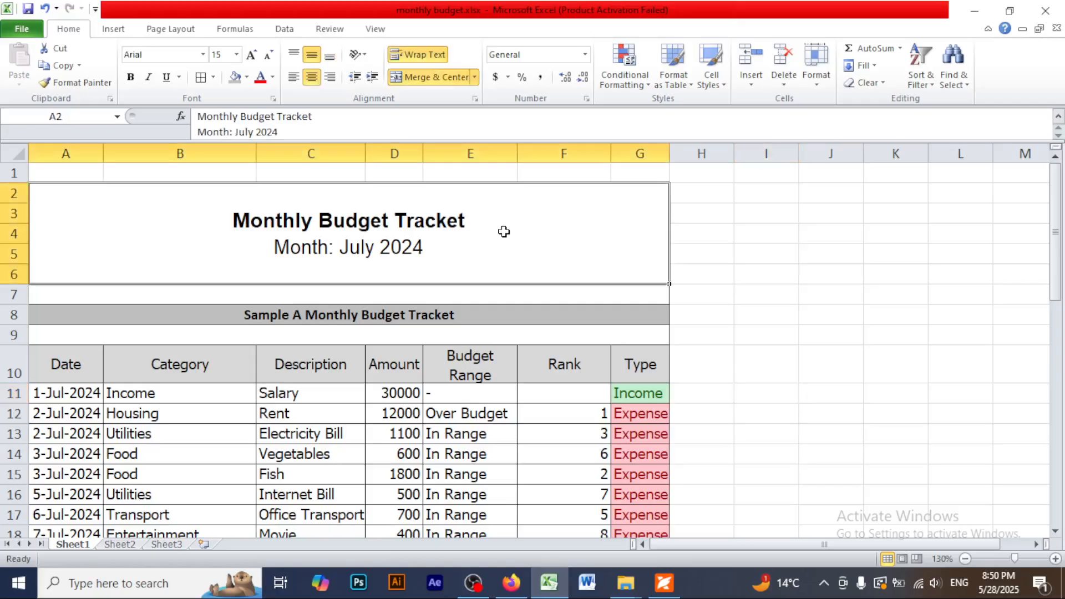
click(246, 79)
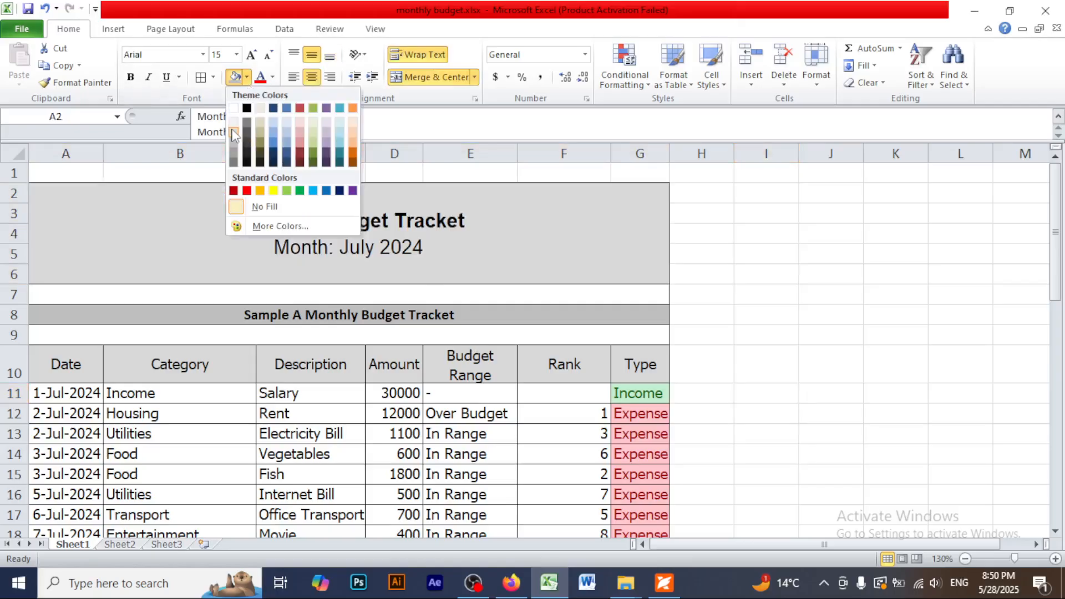
click(233, 135)
click(746, 314)
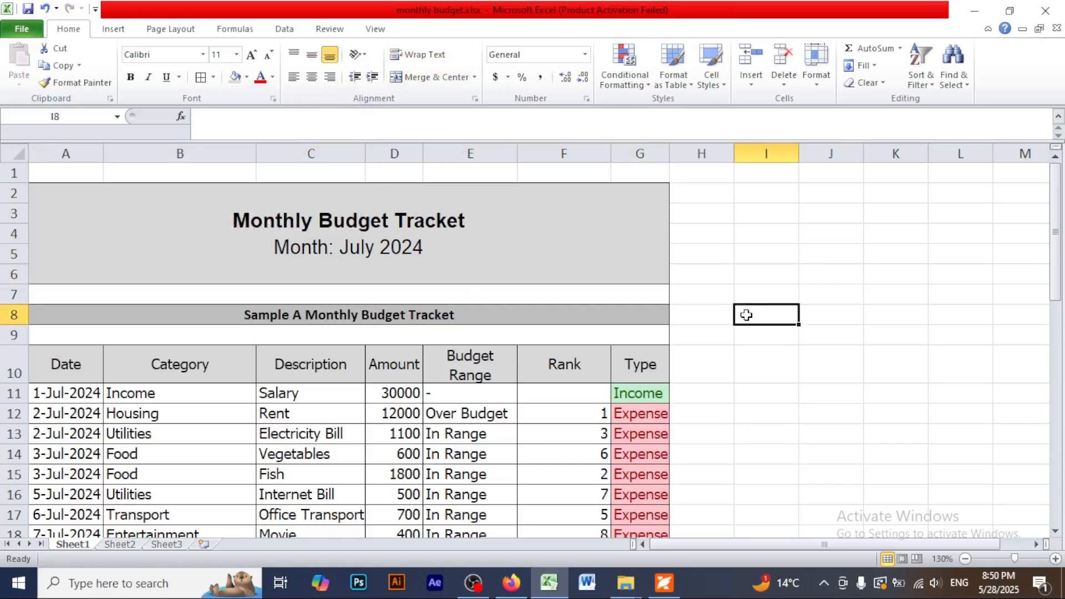
Review the formatted title, main table, summary tables and chart throughout Sheet1
scroll(746, 315, down, 10)
scroll(747, 314, up, 7)
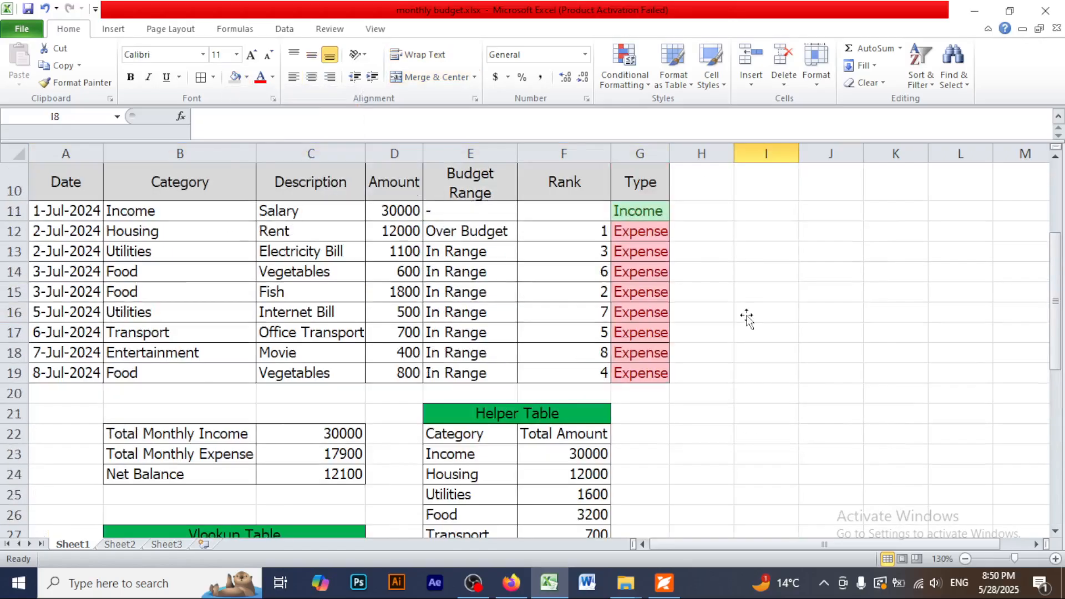
scroll(746, 318, up, 3)
scroll(746, 315, down, 8)
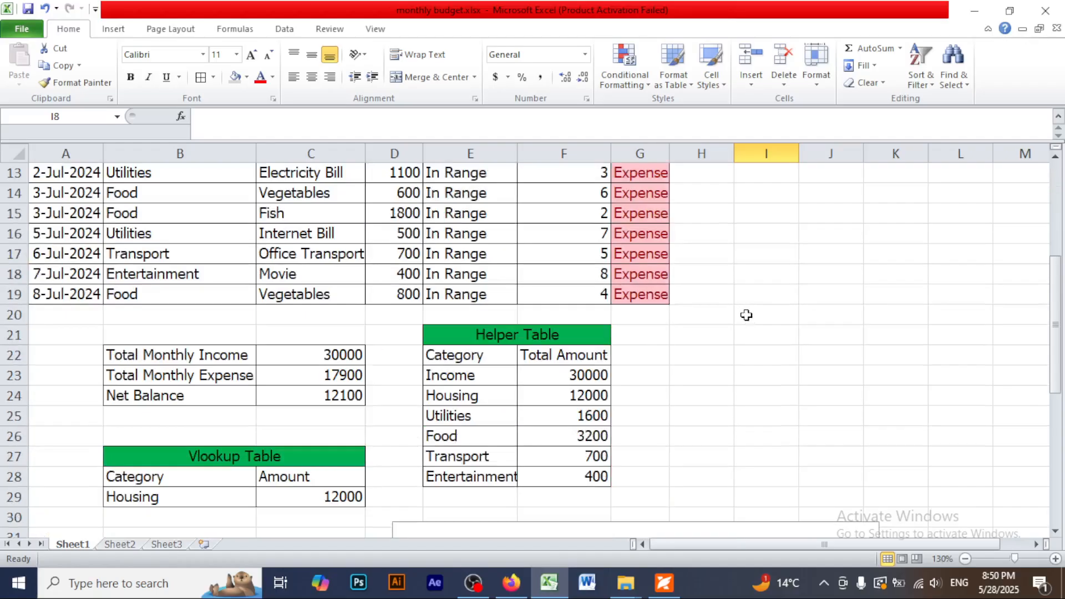
scroll(748, 319, down, 4)
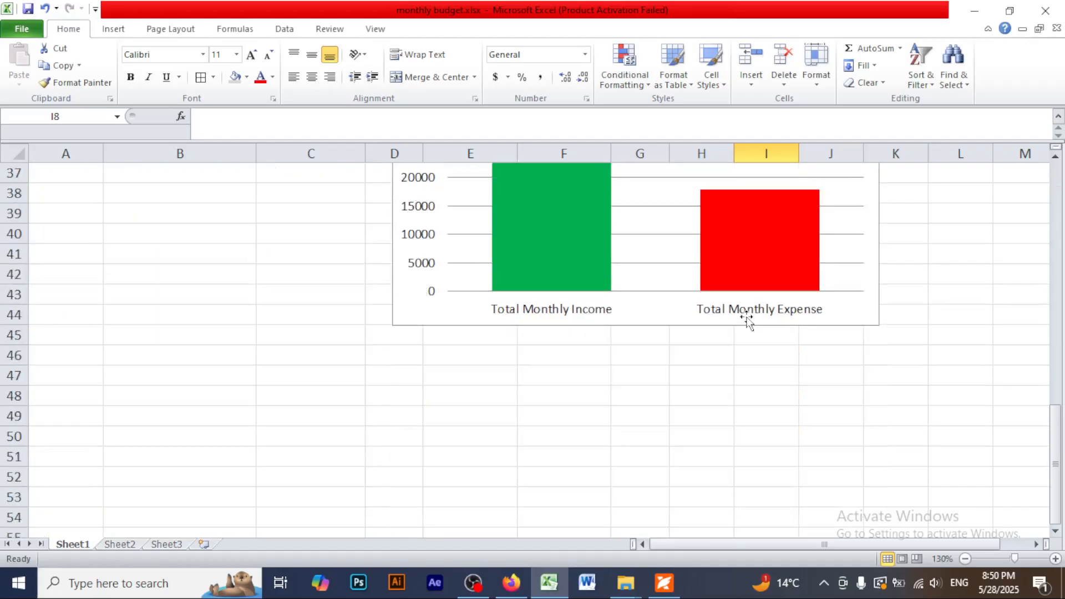
scroll(746, 320, up, 11)
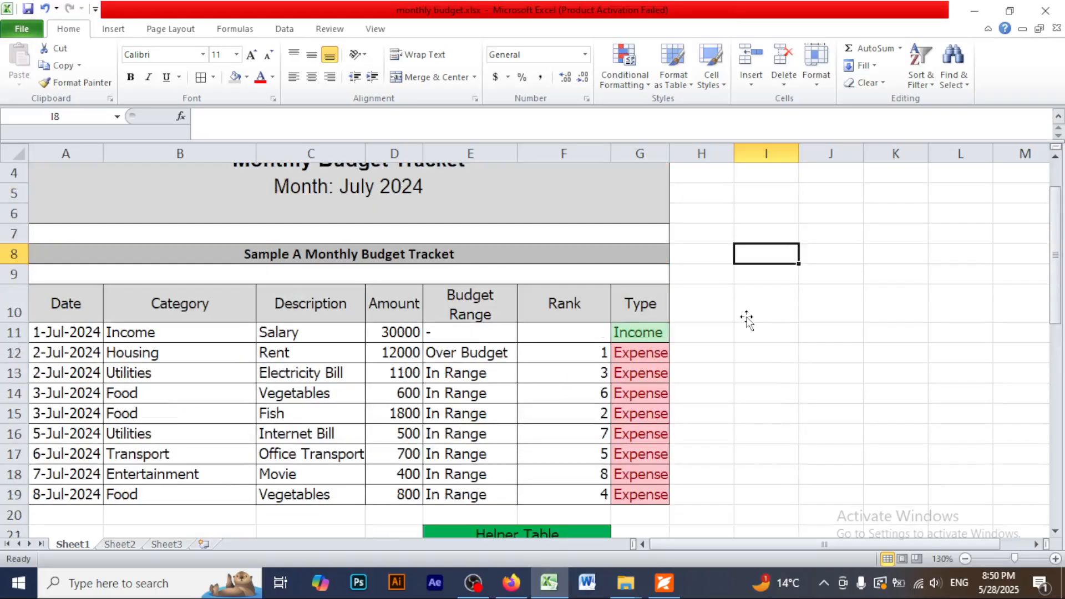
scroll(746, 321, down, 3)
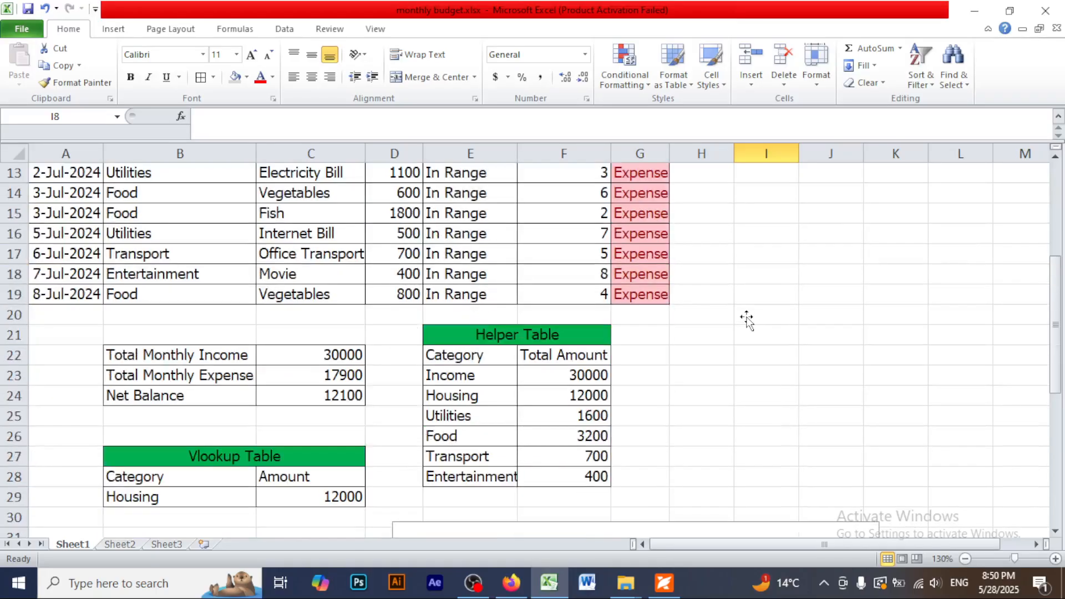